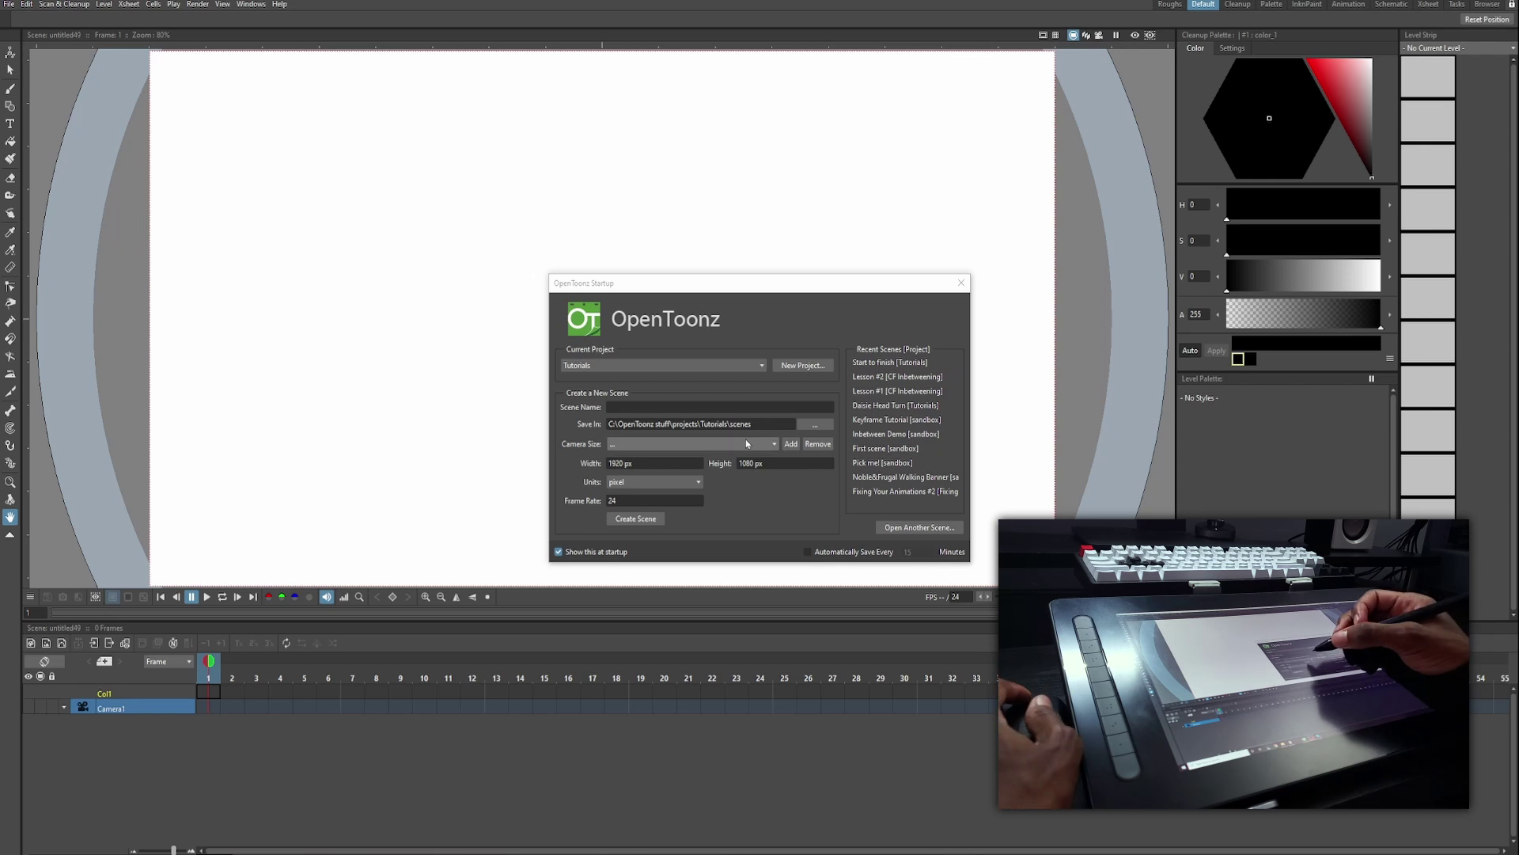
Switch the current project to sandbox and back to Tutorials.
left_click(756, 366)
left_click(689, 389)
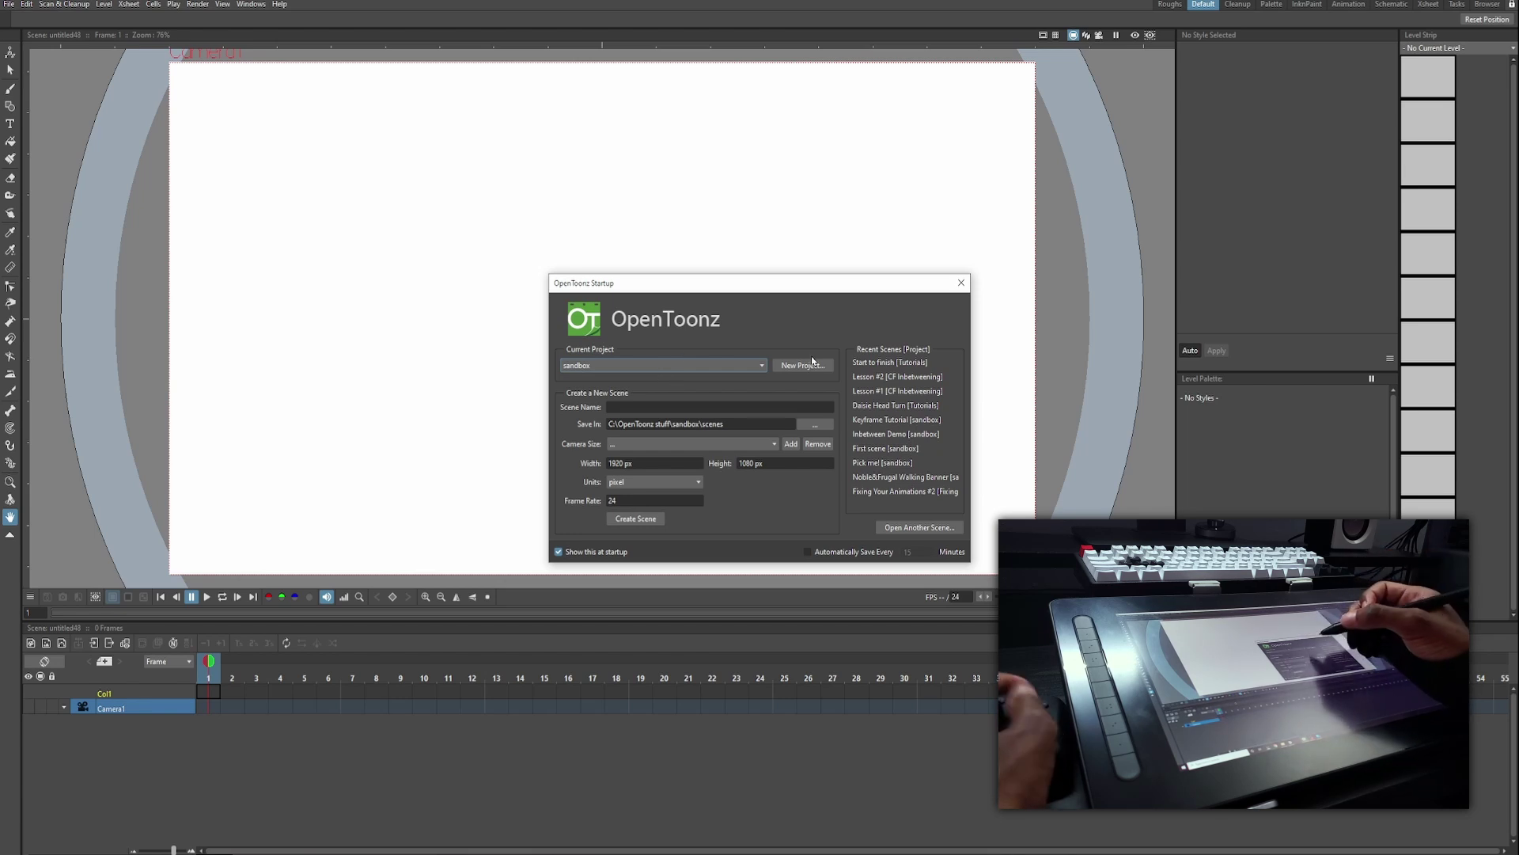
left_click(670, 366)
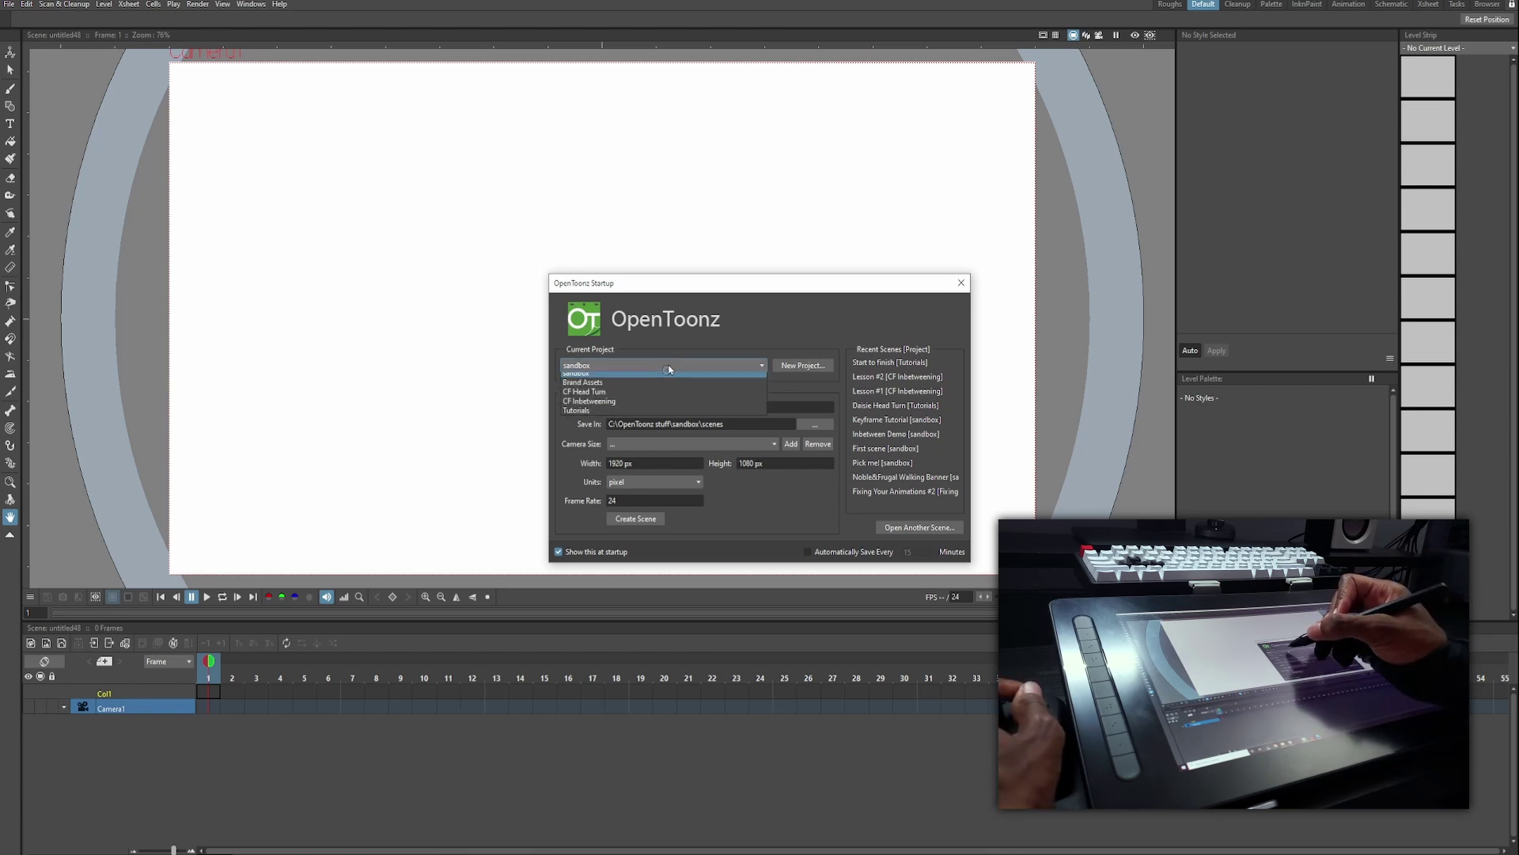
left_click(625, 417)
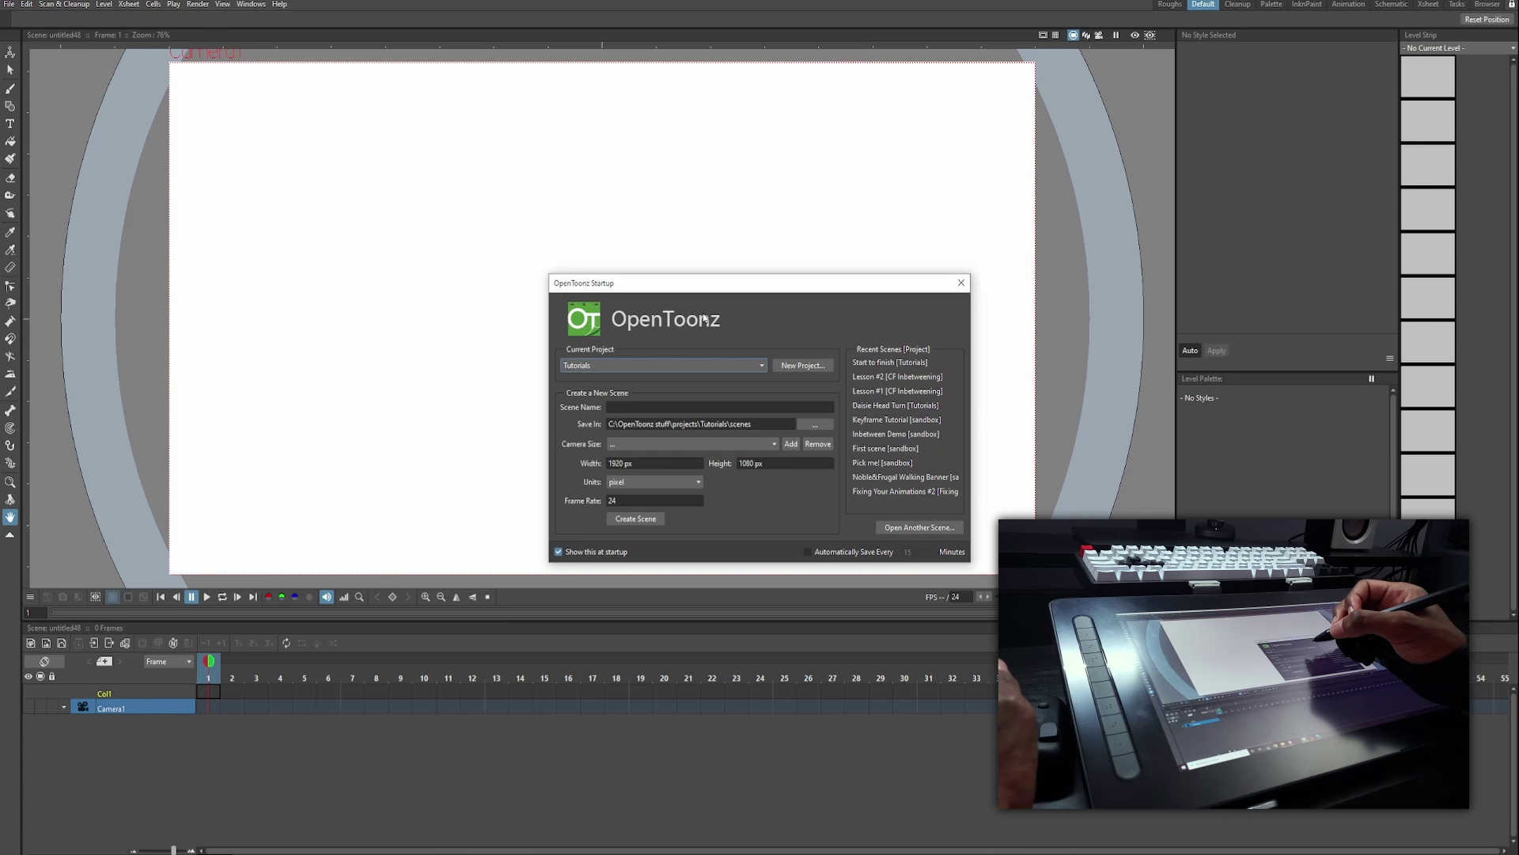
Name the new scene "Animation Process" and create it in the Tutorials project.
left_click(648, 408)
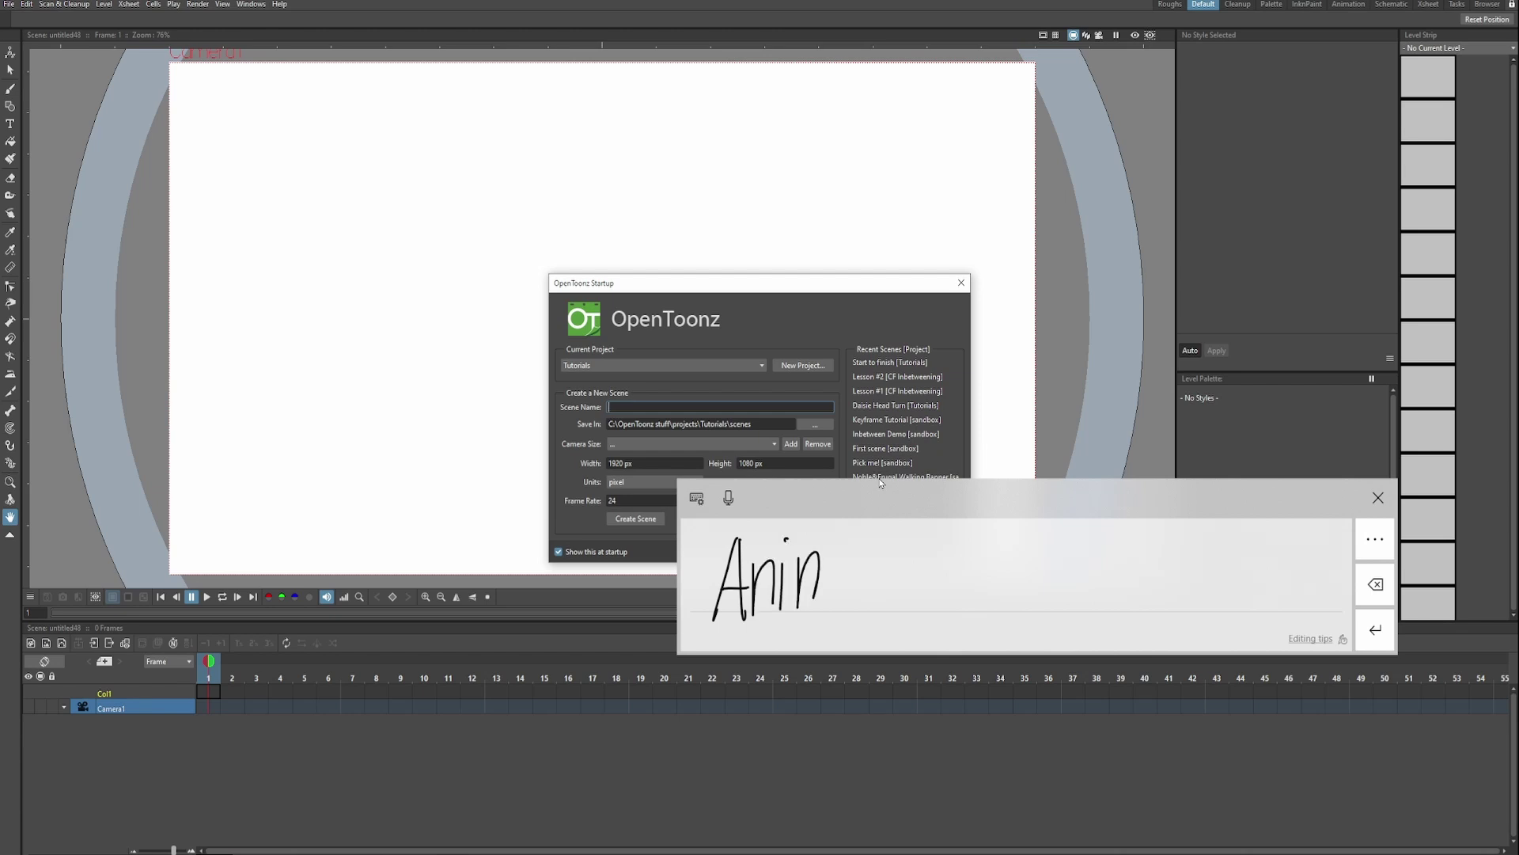
left_click_drag(1016, 572, 1011, 614)
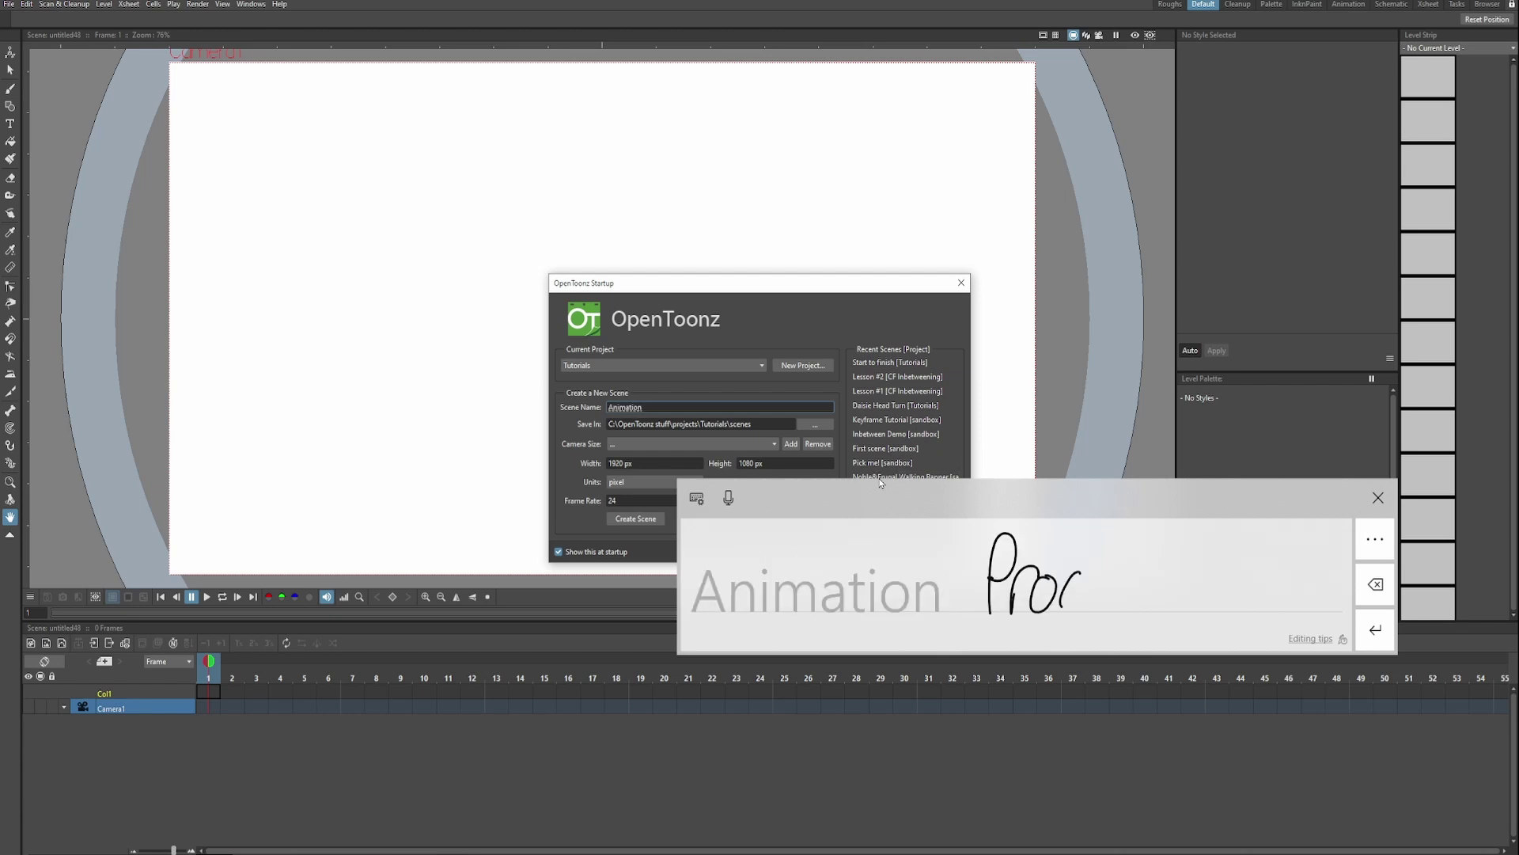
left_click(1376, 629)
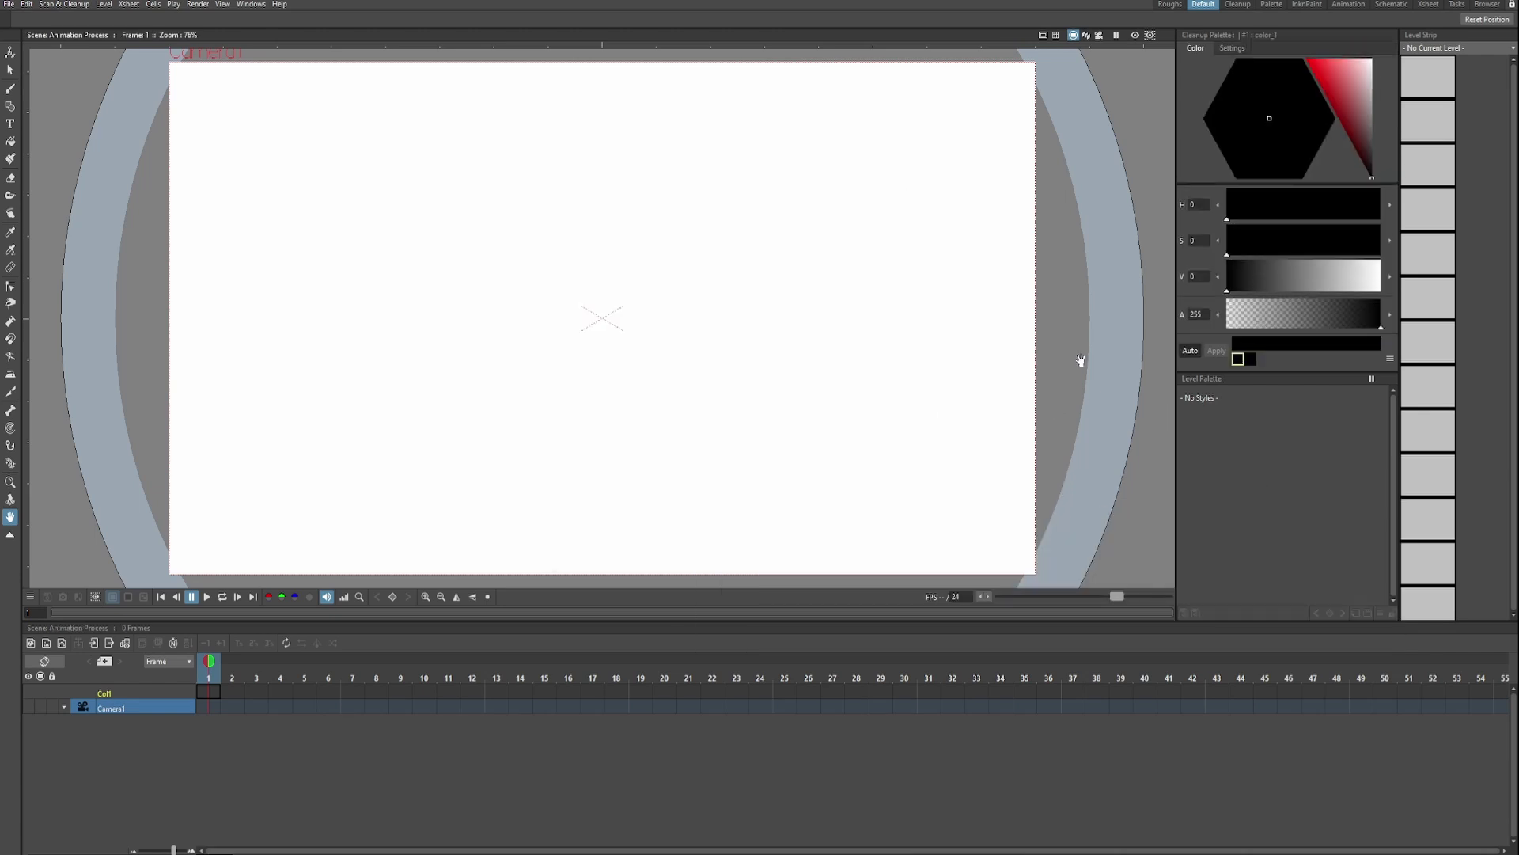
left_click_drag(1008, 344, 1042, 341)
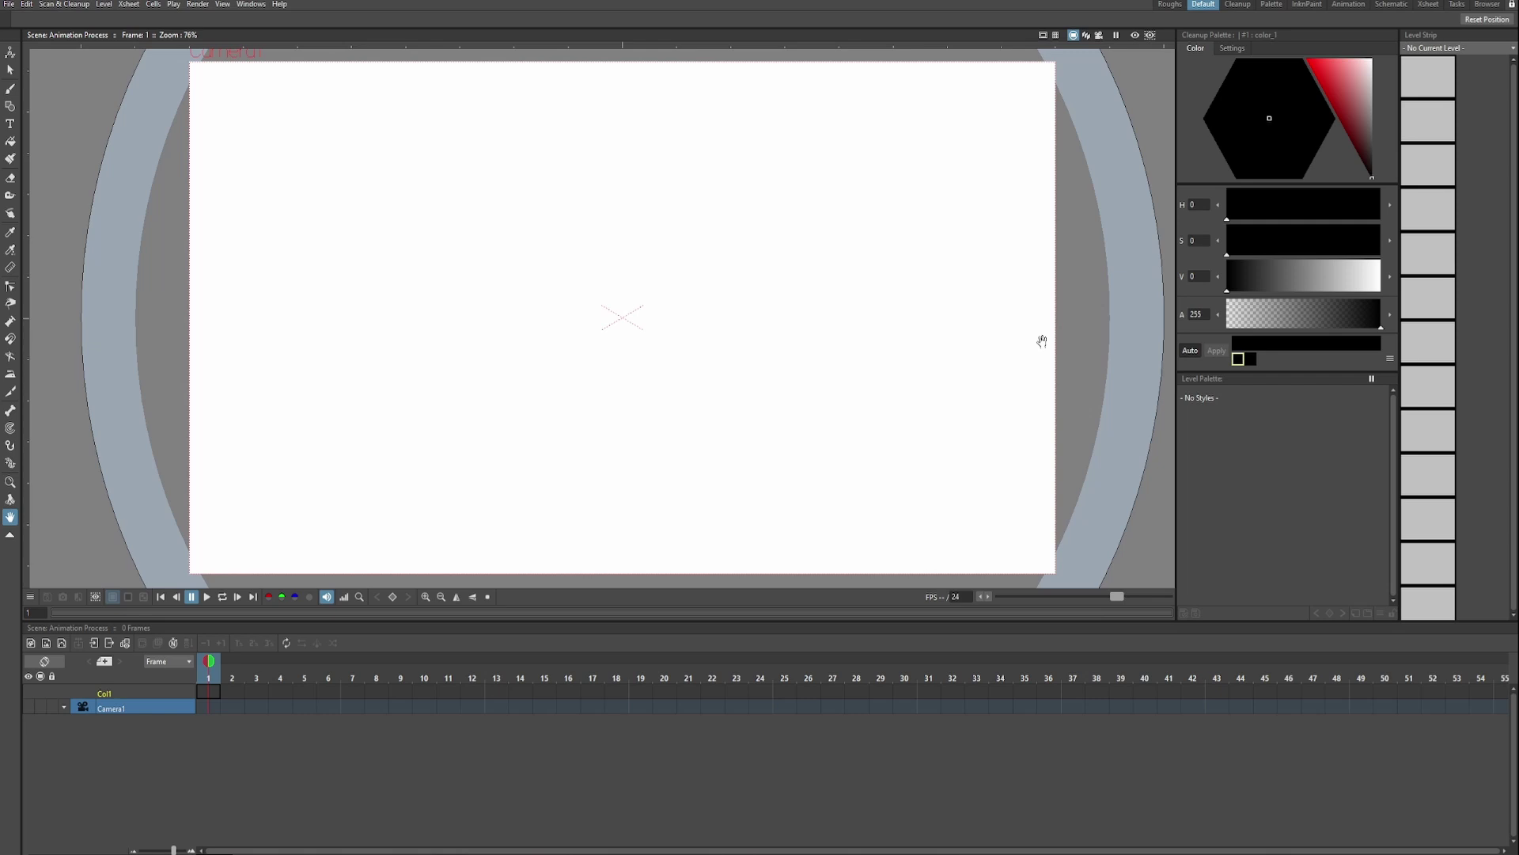
key("alt+s")
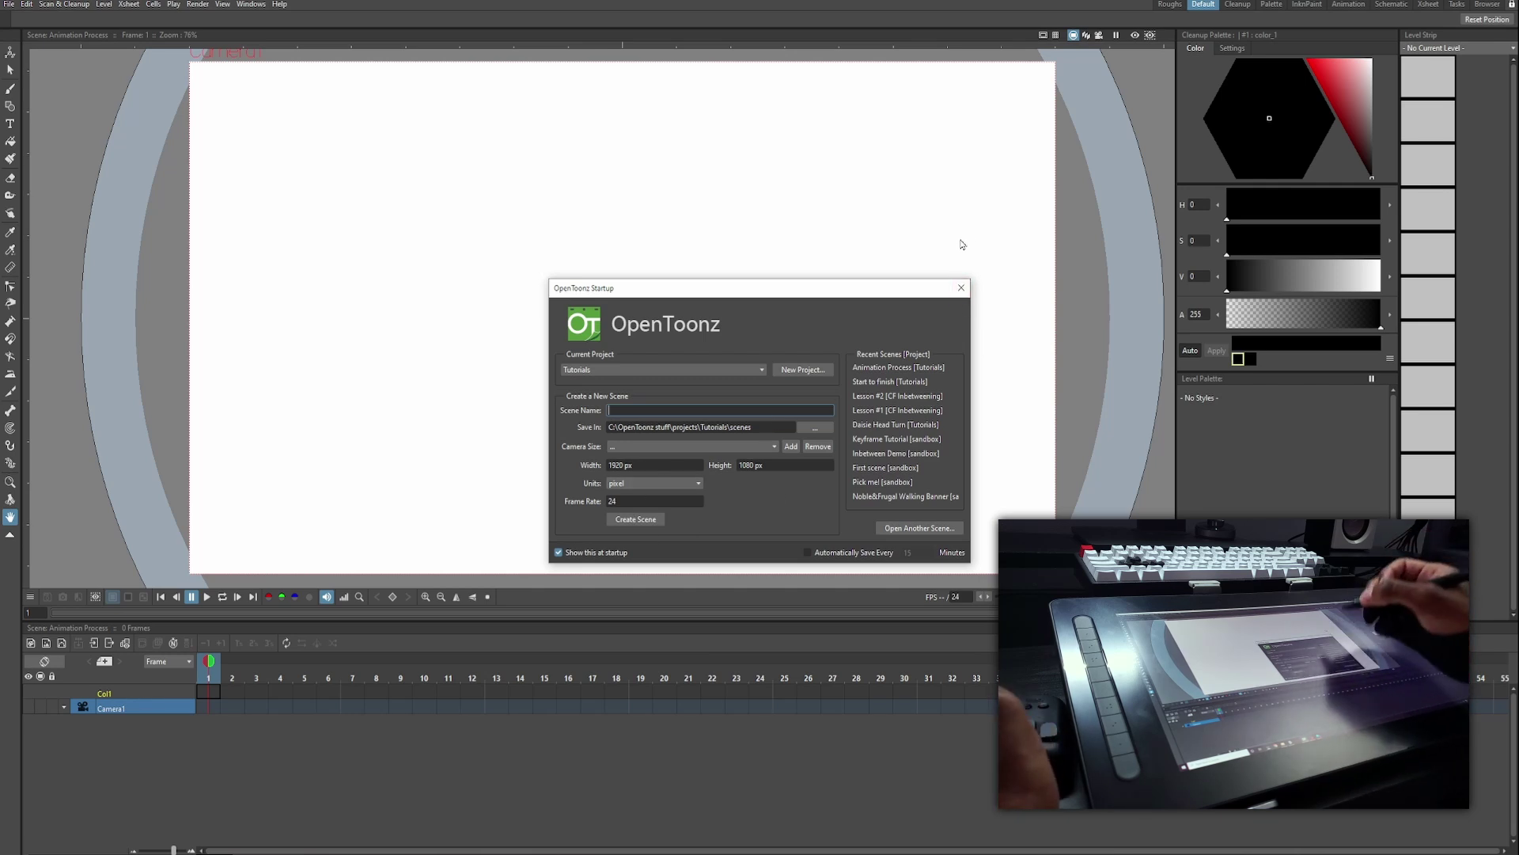
left_click(961, 287)
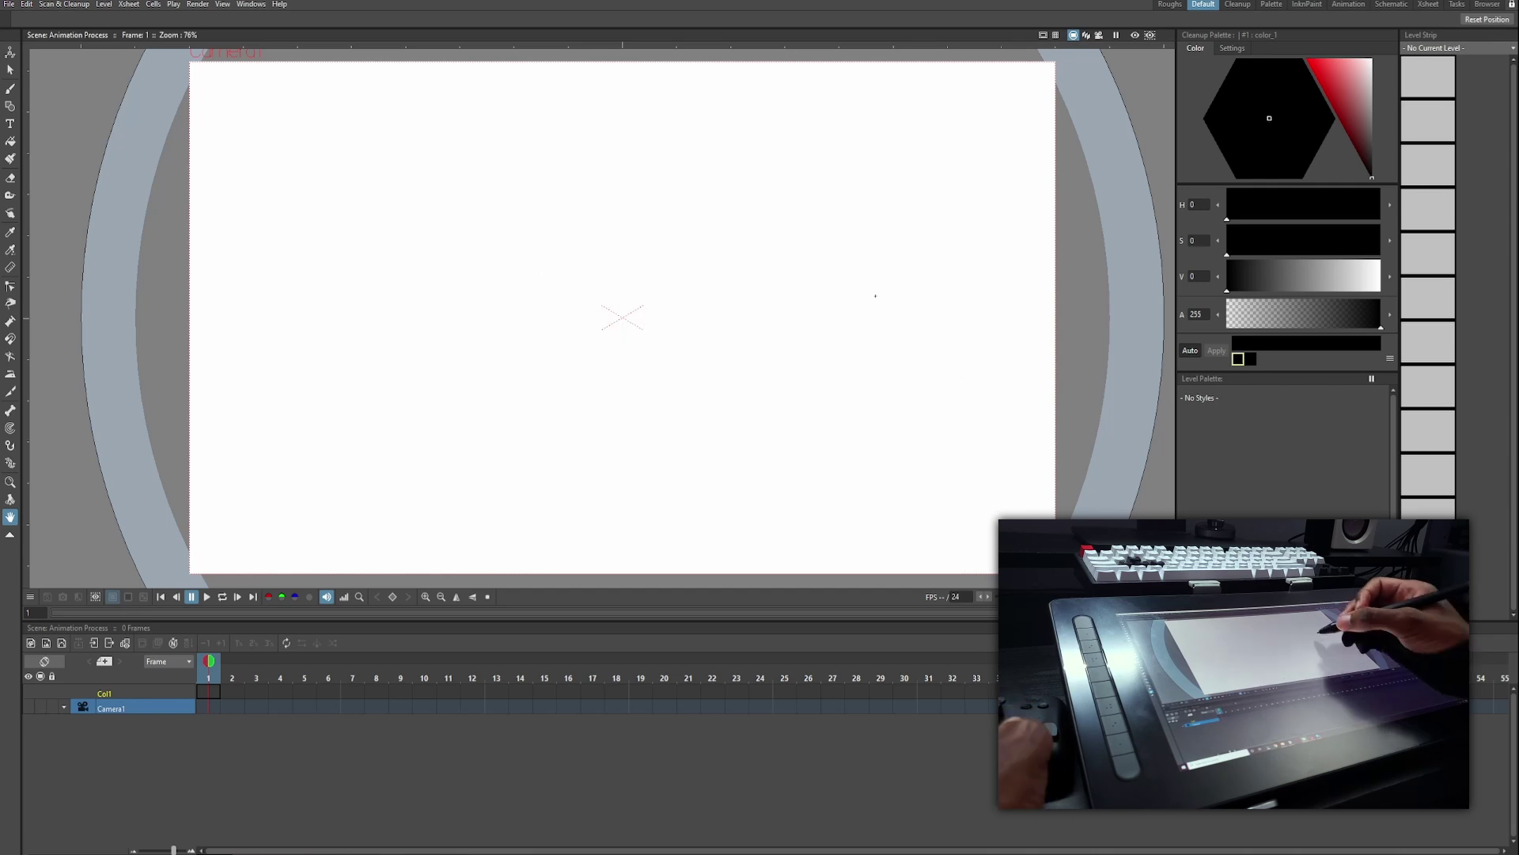
Create a 3000 by 3000 px Toonz Raster Level named Q in the first frame of the empty column.
key("b")
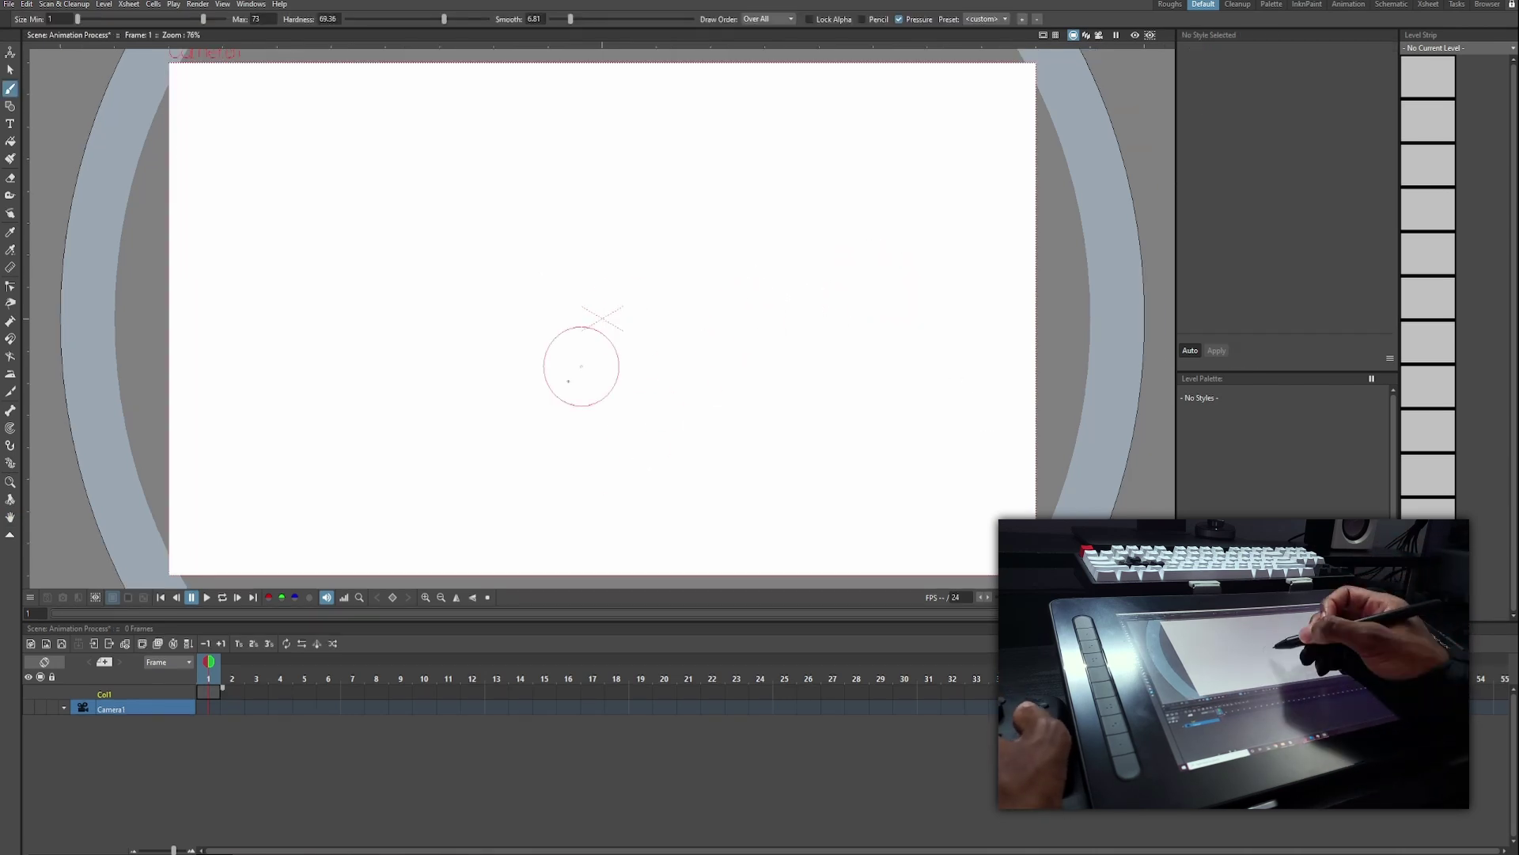
right_click(203, 693)
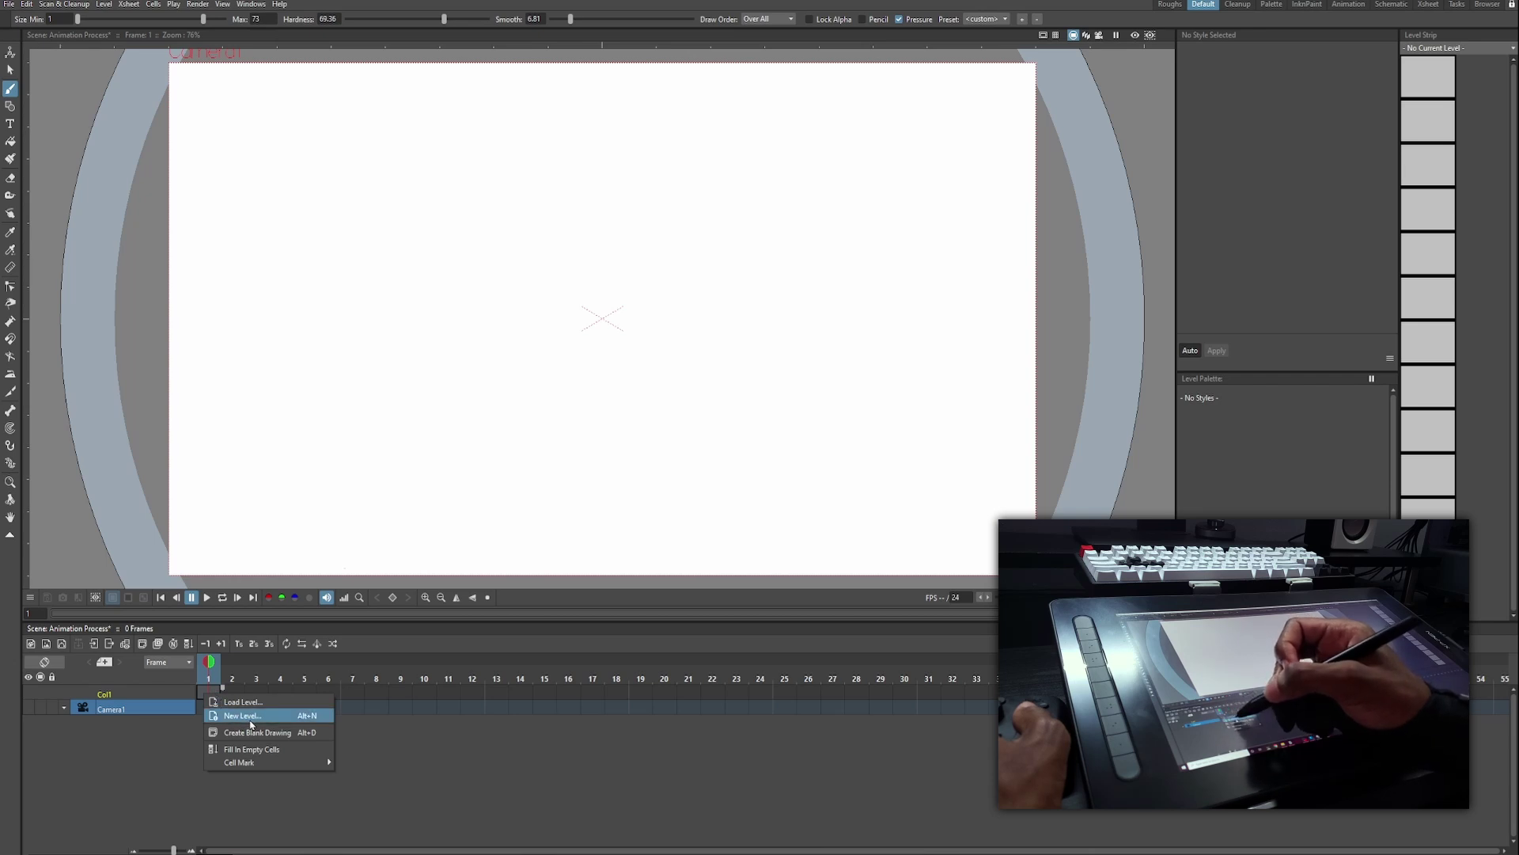
left_click(251, 722)
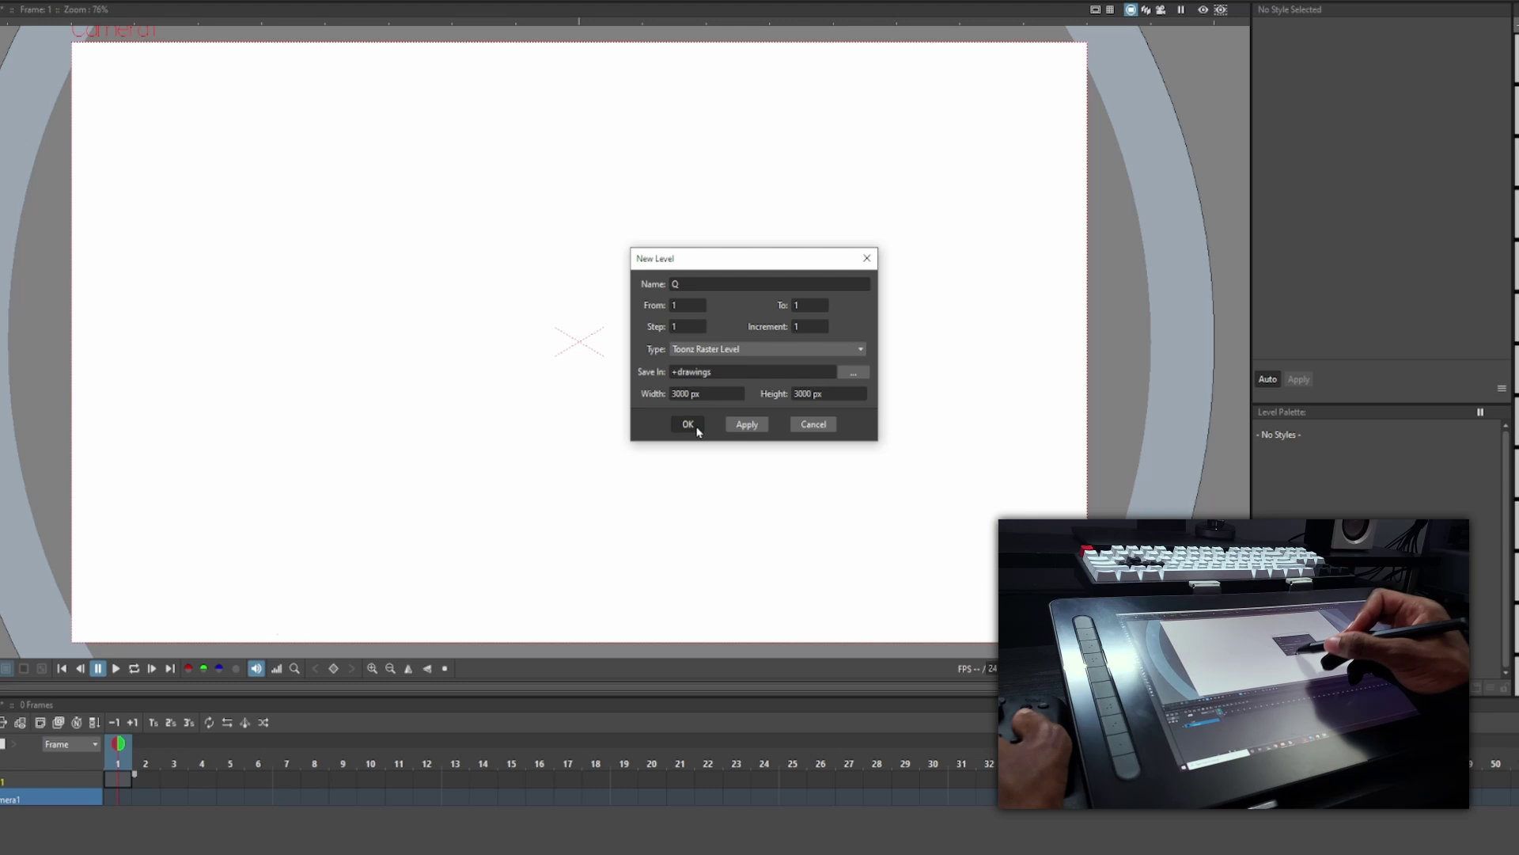
left_click(664, 541)
Try out the default brush with freehand test strokes on the blank drawing and undo them.
mouse_move(732, 266)
left_mouse_down()
mouse_move(773, 349)
mouse_move(810, 329)
mouse_move(892, 207)
mouse_move(301, 299)
left_mouse_up()
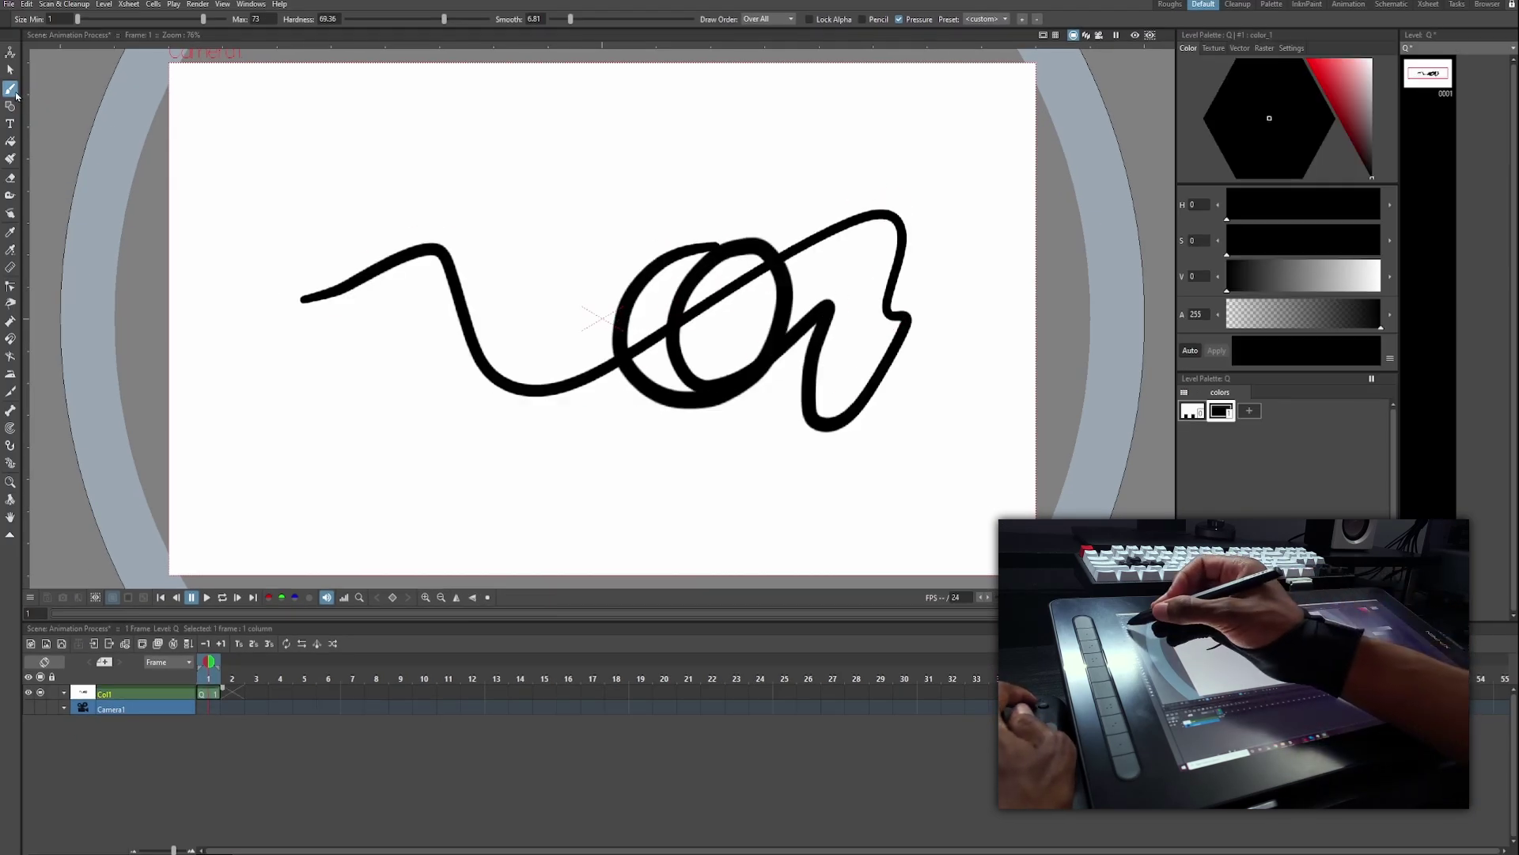
key("ctrl+z")
key("e")
mouse_move(740, 257)
left_mouse_down()
mouse_move(716, 217)
mouse_move(777, 403)
mouse_move(893, 496)
left_mouse_up()
key("b")
key("ctrl+z")
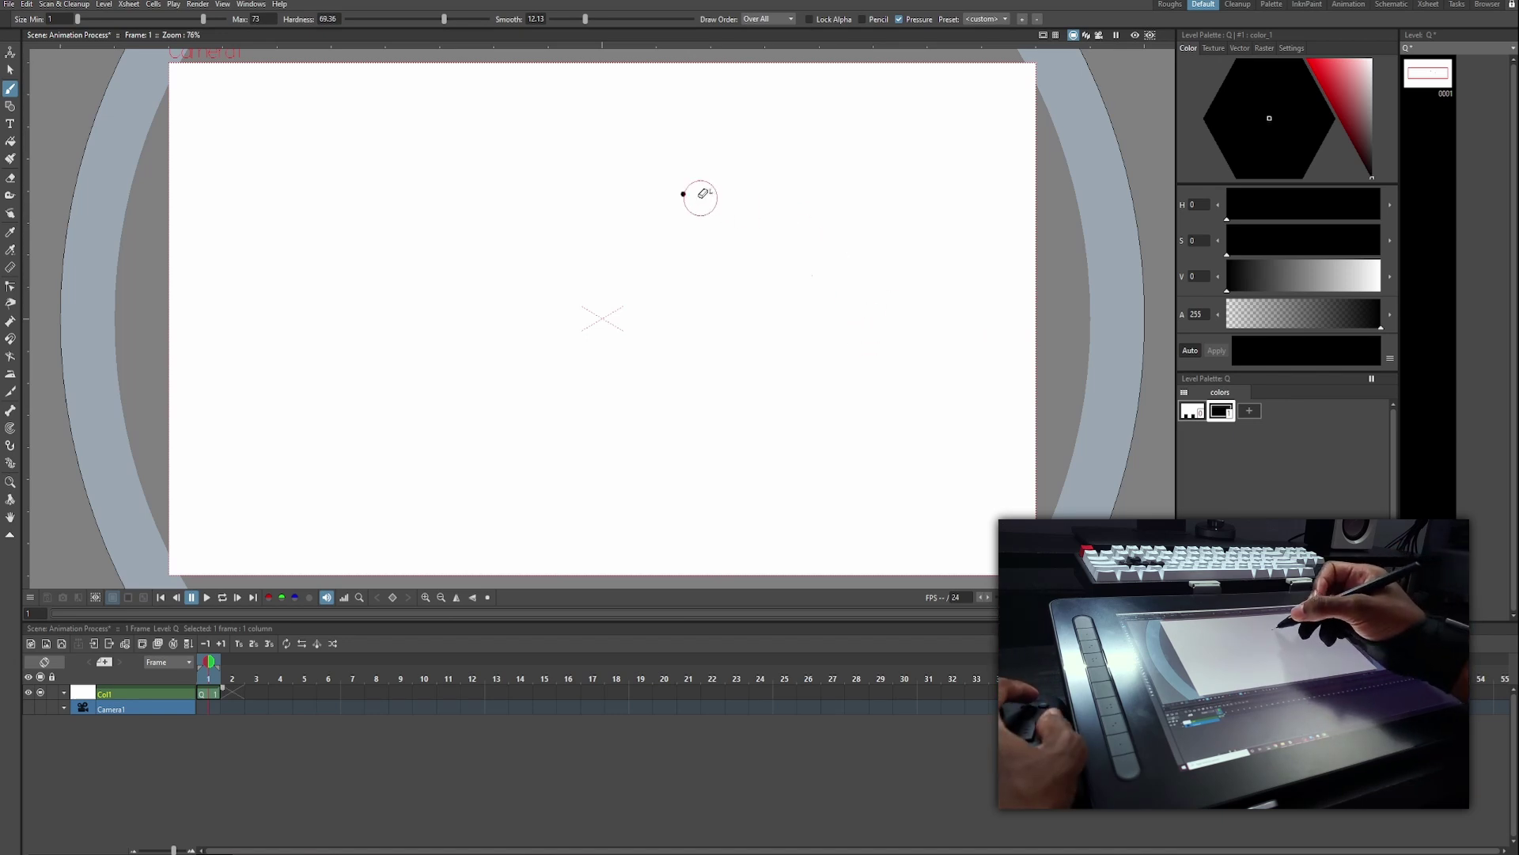
key("e")
mouse_move(689, 178)
left_mouse_down()
mouse_move(629, 289)
mouse_move(787, 231)
mouse_move(766, 204)
mouse_move(780, 411)
mouse_move(939, 435)
left_mouse_up()
key("b")
key("ctrl+z")
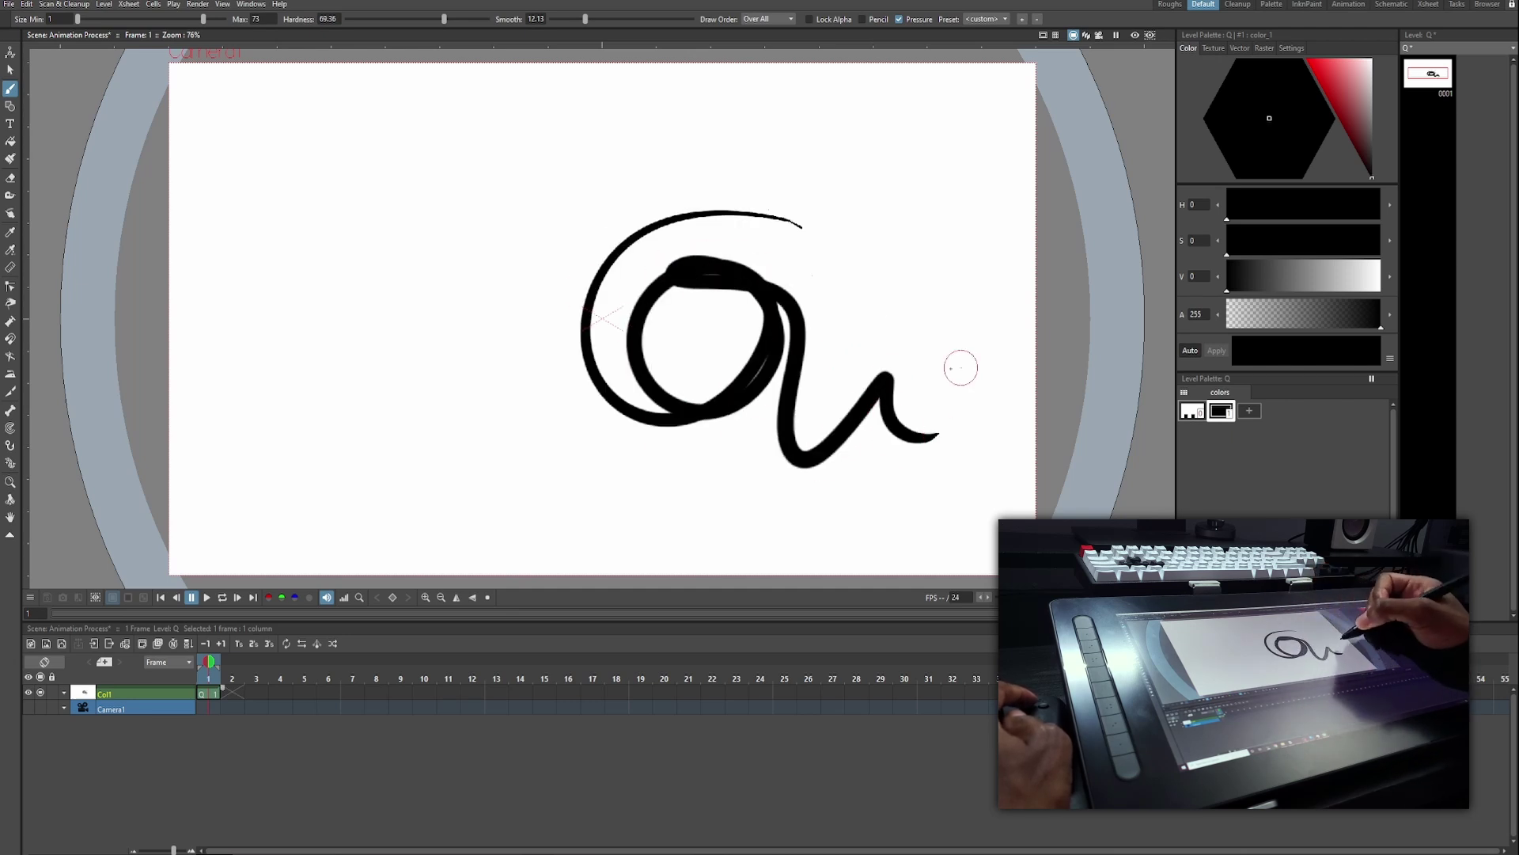
key("ctrl+z")
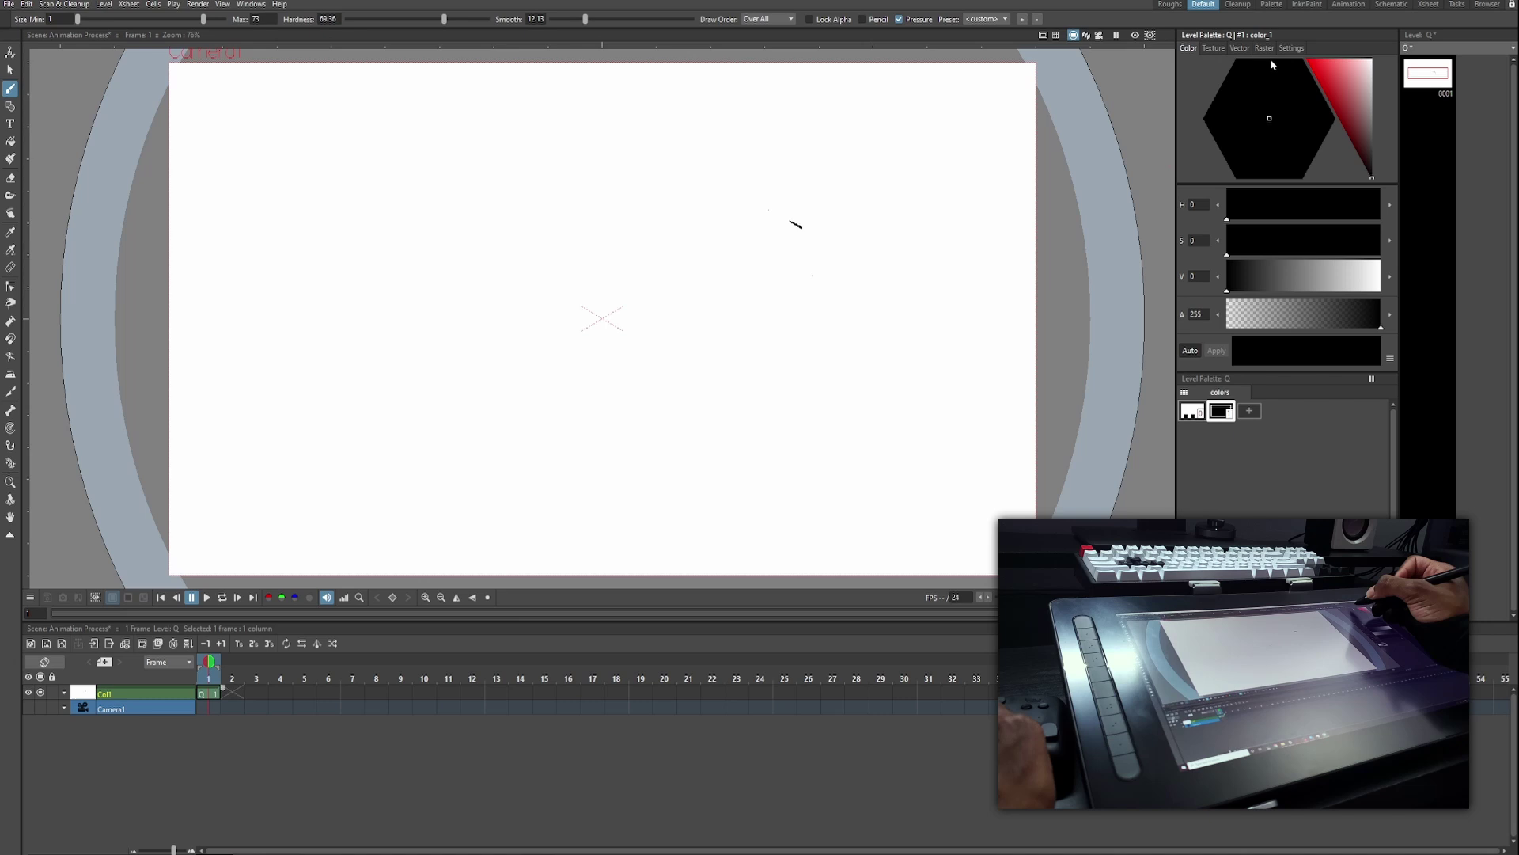
key("ctrl+z")
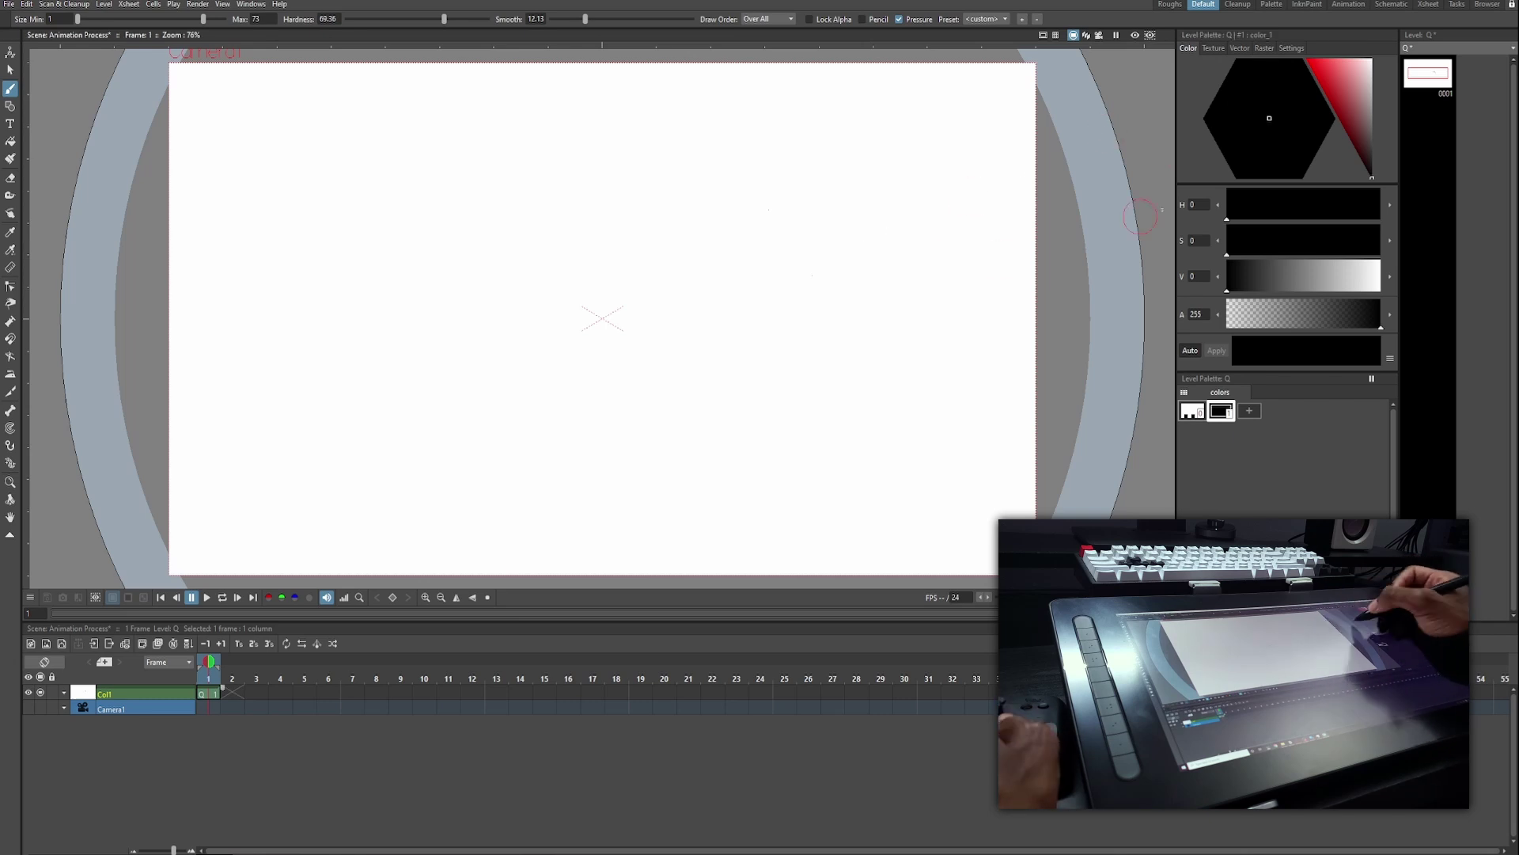
Assign the Sketch 1 raster brush to the current color style, and save the scene and its level.
left_click(1265, 49)
left_click_drag(1397, 82, 1392, 275)
scroll(1221, 209, "up", 1)
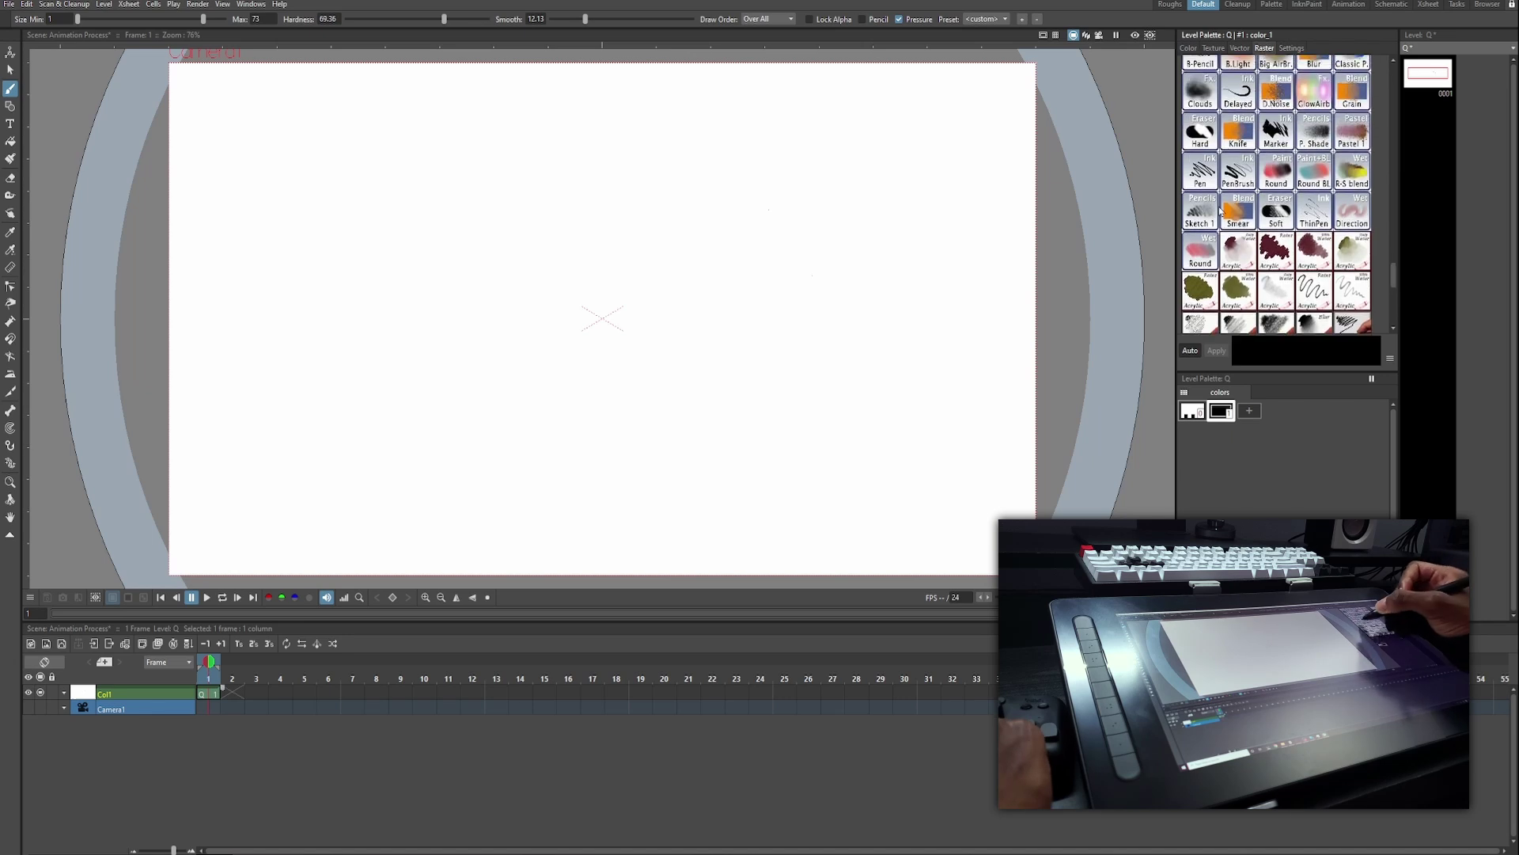
left_click(1200, 210)
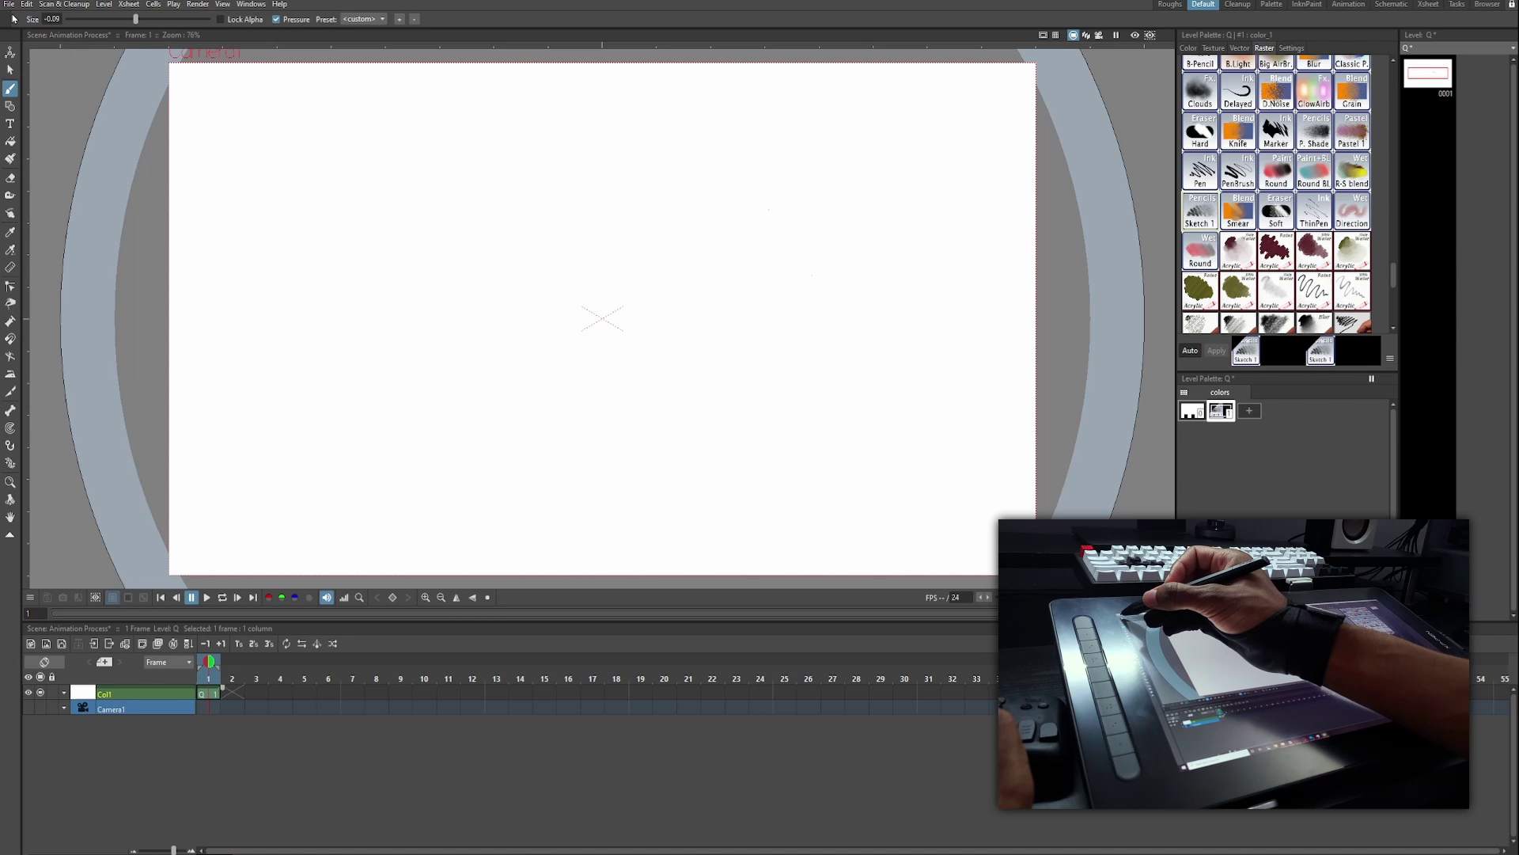
left_click(12, 4)
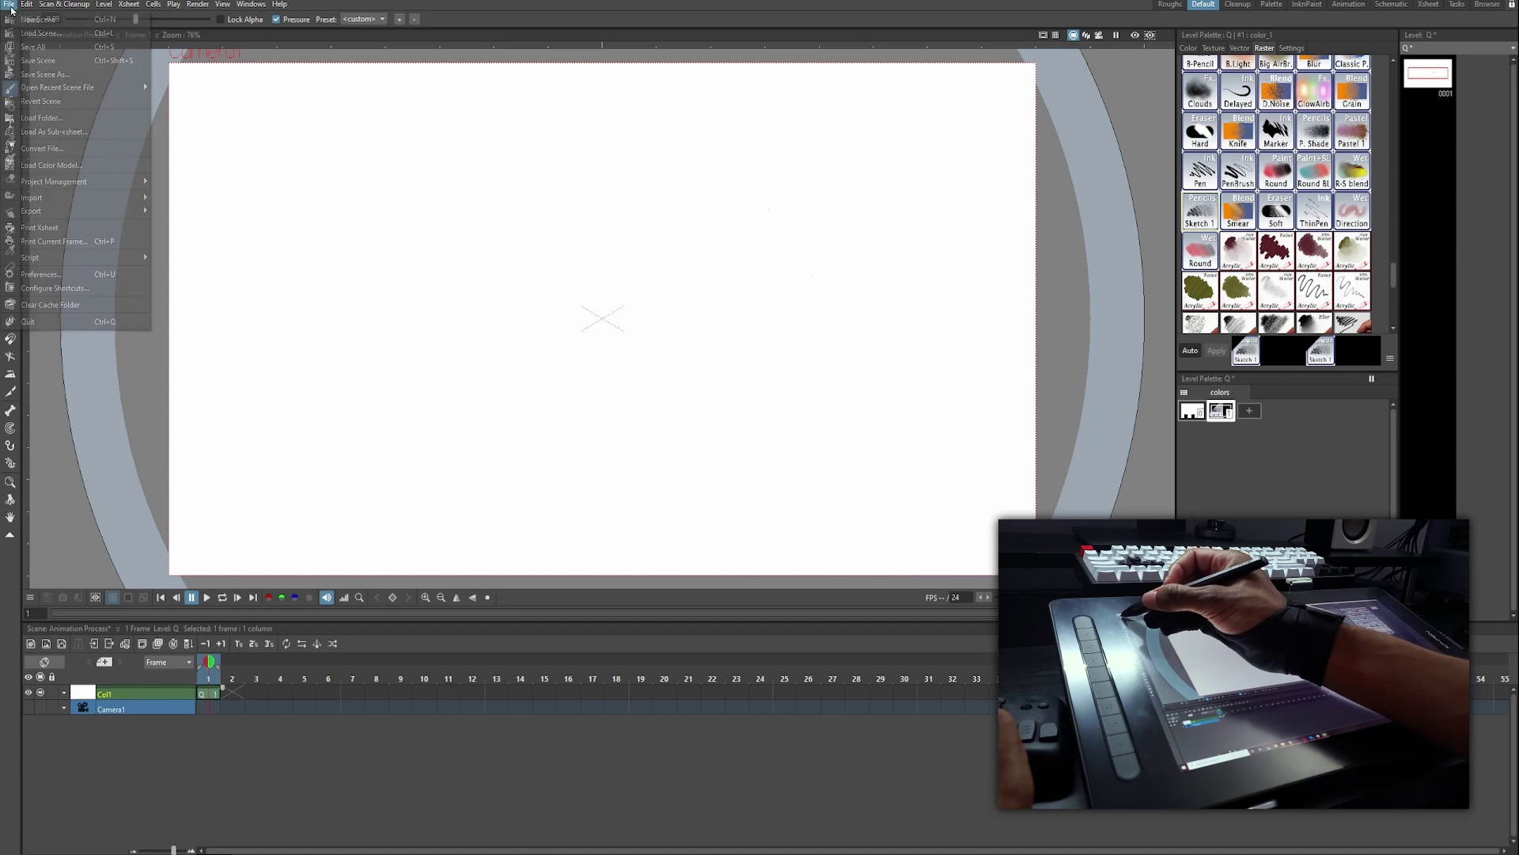
left_click(41, 48)
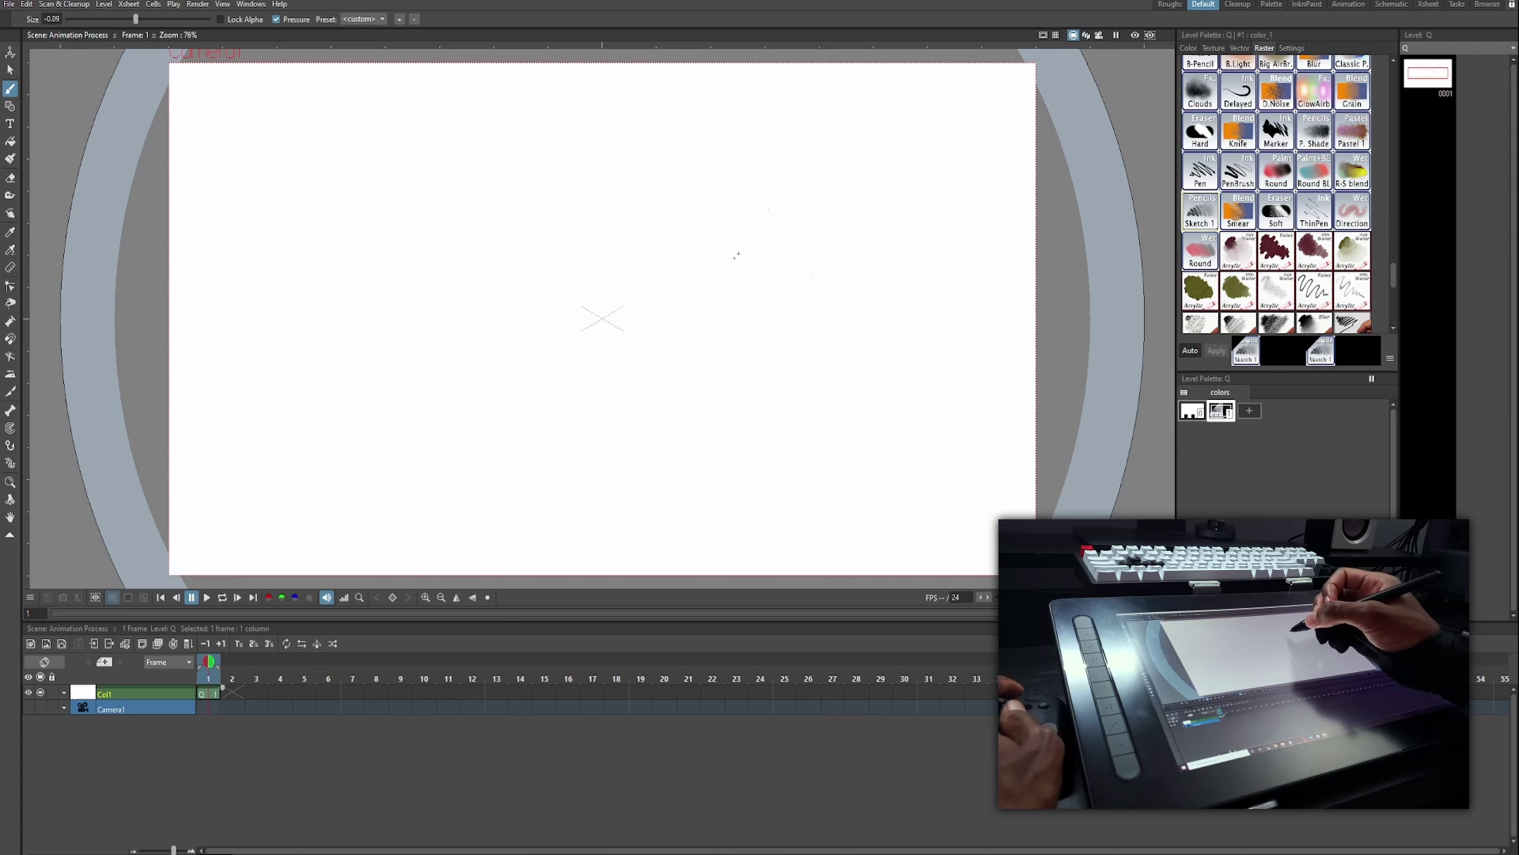
Sketch a tilted box head with a rounded torso and an angled leg shape beneath it.
left_click_drag(766, 336, 797, 342)
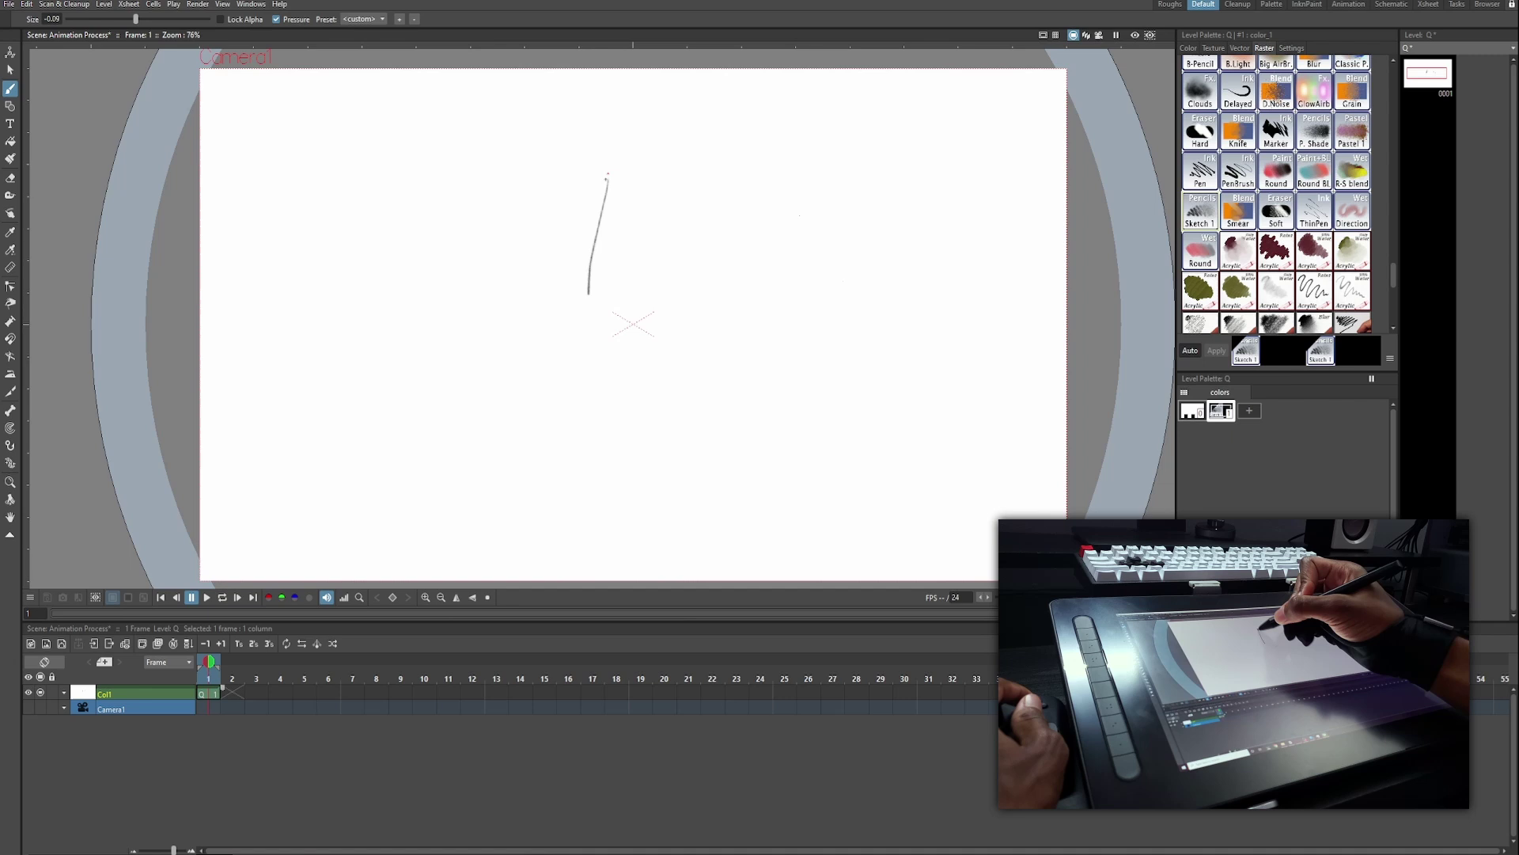
left_click_drag(611, 179, 721, 196)
left_click_drag(734, 206, 718, 331)
left_click_drag(591, 302, 719, 328)
left_click_drag(634, 383, 686, 393)
left_click_drag(641, 412, 563, 487)
left_click_drag(685, 429, 643, 499)
left_click_drag(586, 444, 639, 510)
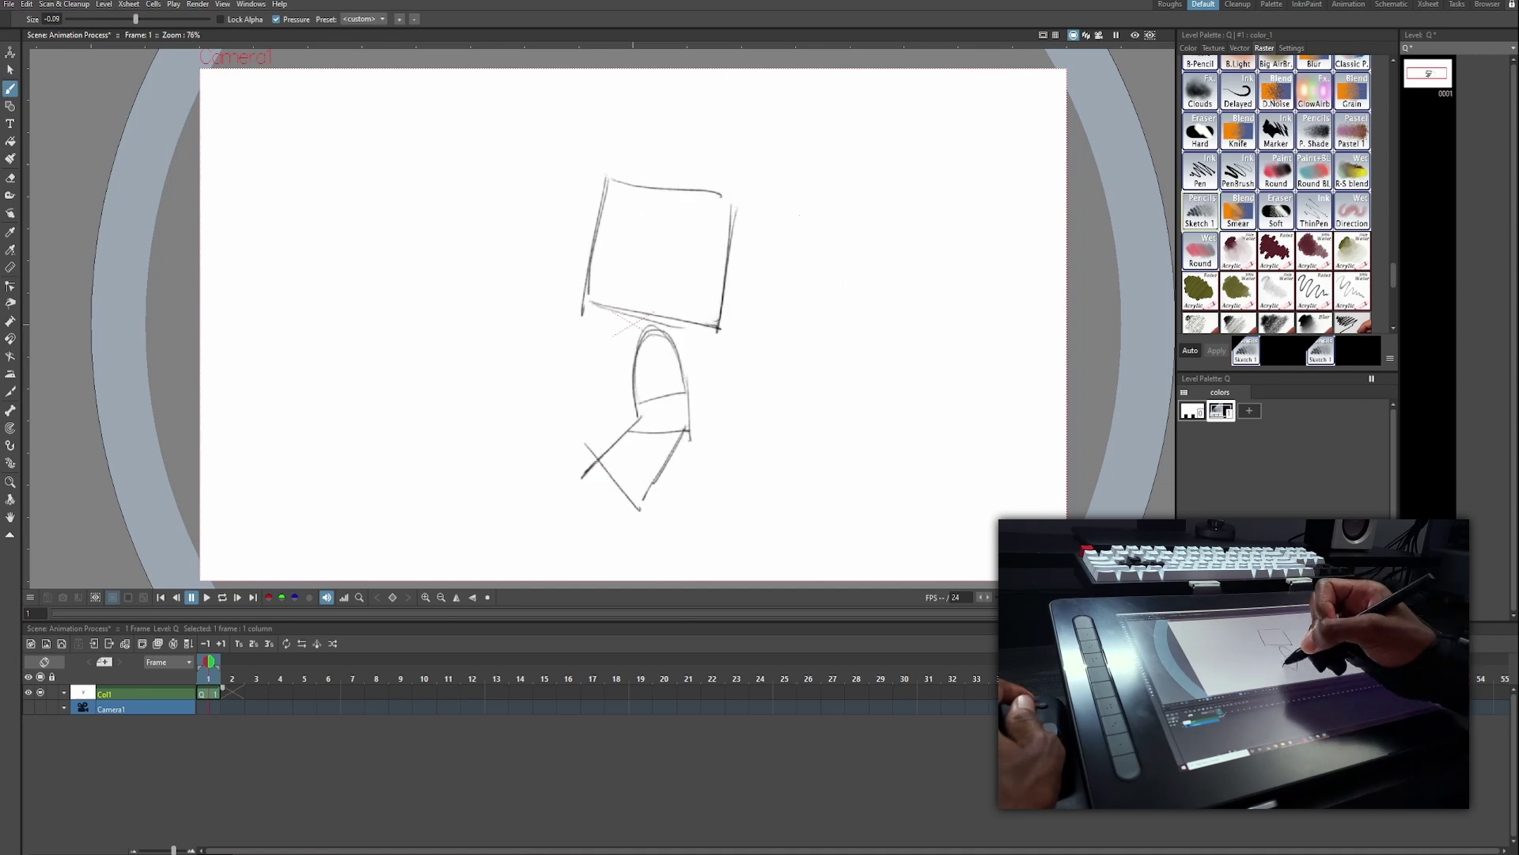
Undo all strokes of the tilted character sketch.
key("ctrl+z")
key("ctrl+z")
key("ctrl+z")
key("ctrl+z")
key("ctrl+z")
key("ctrl+z")
key("ctrl+z")
key("ctrl+z")
left_click_drag(641, 416, 685, 415)
key("ctrl+z")
key("ctrl+z")
key("ctrl+z")
key("ctrl+z")
key("ctrl+z")
Sketch an upright square head with a vertical guideline, and a rounded torso with arms and hands below it.
left_click_drag(597, 208, 750, 209)
left_click_drag(597, 198, 597, 339)
left_click_drag(738, 213, 740, 342)
left_click_drag(625, 335, 730, 332)
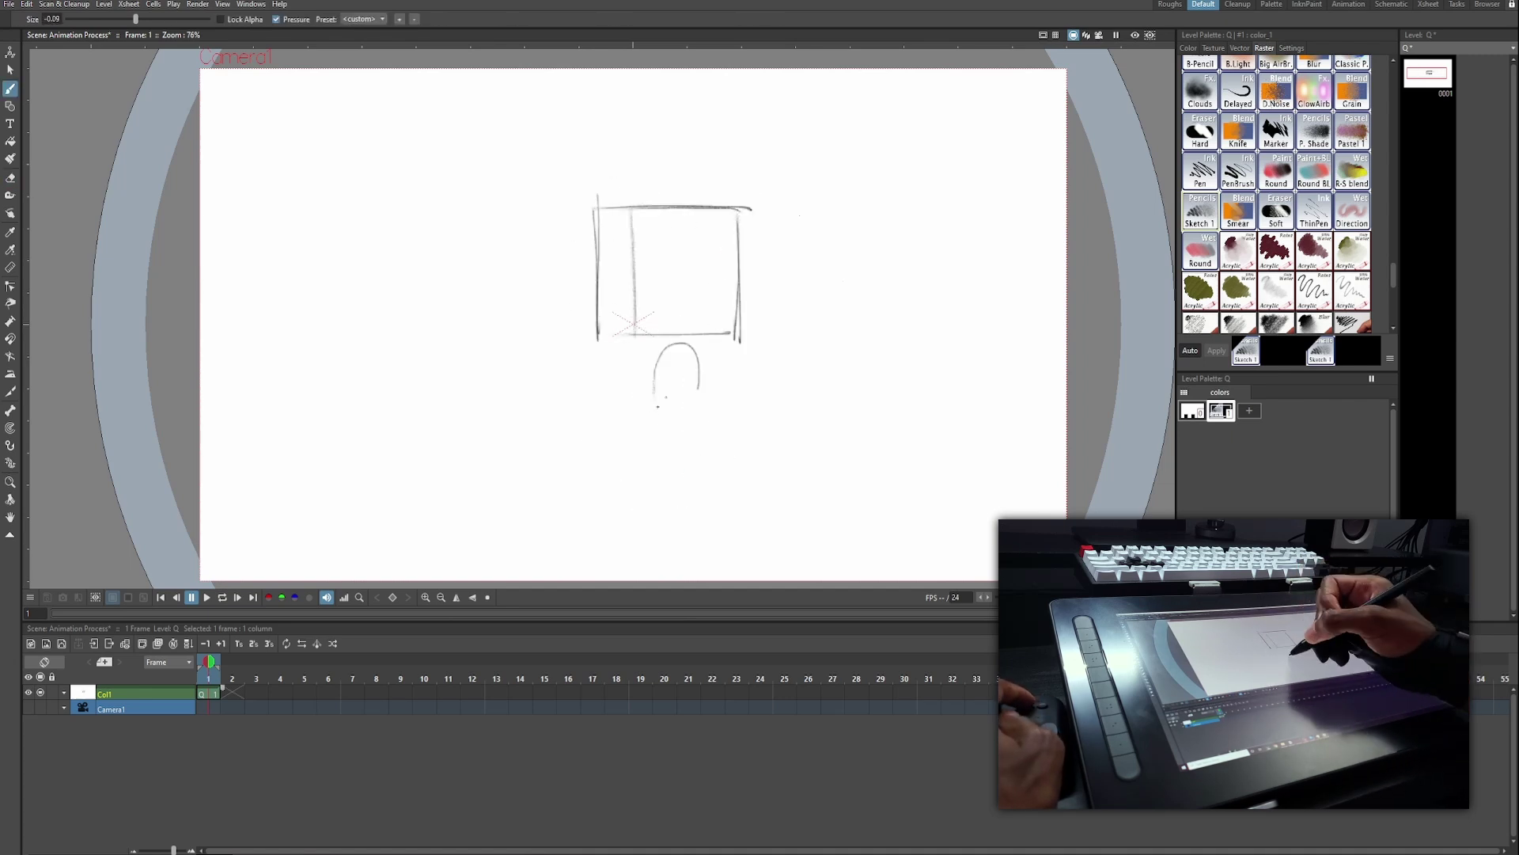
mouse_move(687, 378)
left_mouse_down()
mouse_move(621, 429)
mouse_move(711, 419)
left_mouse_up()
left_click_drag(710, 396, 722, 415)
left_click_drag(744, 407, 721, 431)
Try sketching the left leg of the shorts below the torso and undo the strokes.
left_click_drag(600, 467, 655, 520)
left_click_drag(685, 443, 653, 506)
key("ctrl+z")
key("ctrl+z")
key("ctrl+z")
key("ctrl+z")
Sketch wide shorts in a striding pose below the torso, with a waistline and lower legs.
left_click_drag(649, 429, 590, 495)
left_click_drag(605, 476, 656, 514)
left_click_drag(723, 434, 748, 464)
left_click_drag(748, 465, 702, 508)
mouse_move(703, 508)
left_mouse_down()
mouse_move(655, 445)
mouse_move(632, 450)
left_mouse_up()
left_click_drag(606, 479, 665, 522)
left_click_drag(750, 469, 697, 514)
left_click_drag(651, 412, 707, 409)
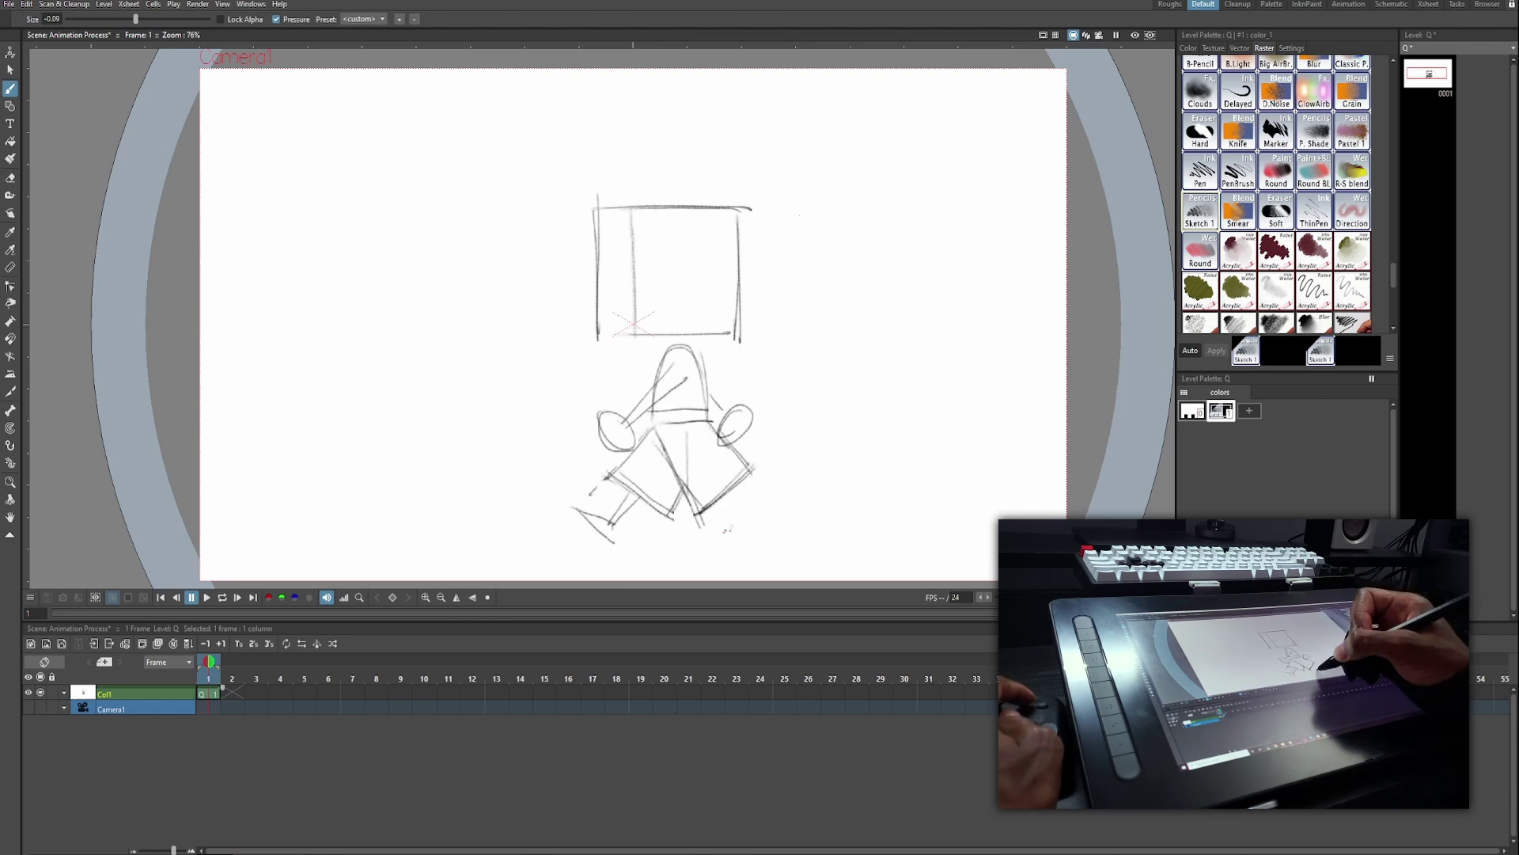
Try placing facial strokes in the lower part of the square head and undo them.
left_click_drag(600, 315, 633, 330)
left_click_drag(622, 279, 628, 317)
key("ctrl+z")
key("ctrl+z")
key("ctrl+z")
key("ctrl+z")
key("ctrl+z")
key("ctrl+z")
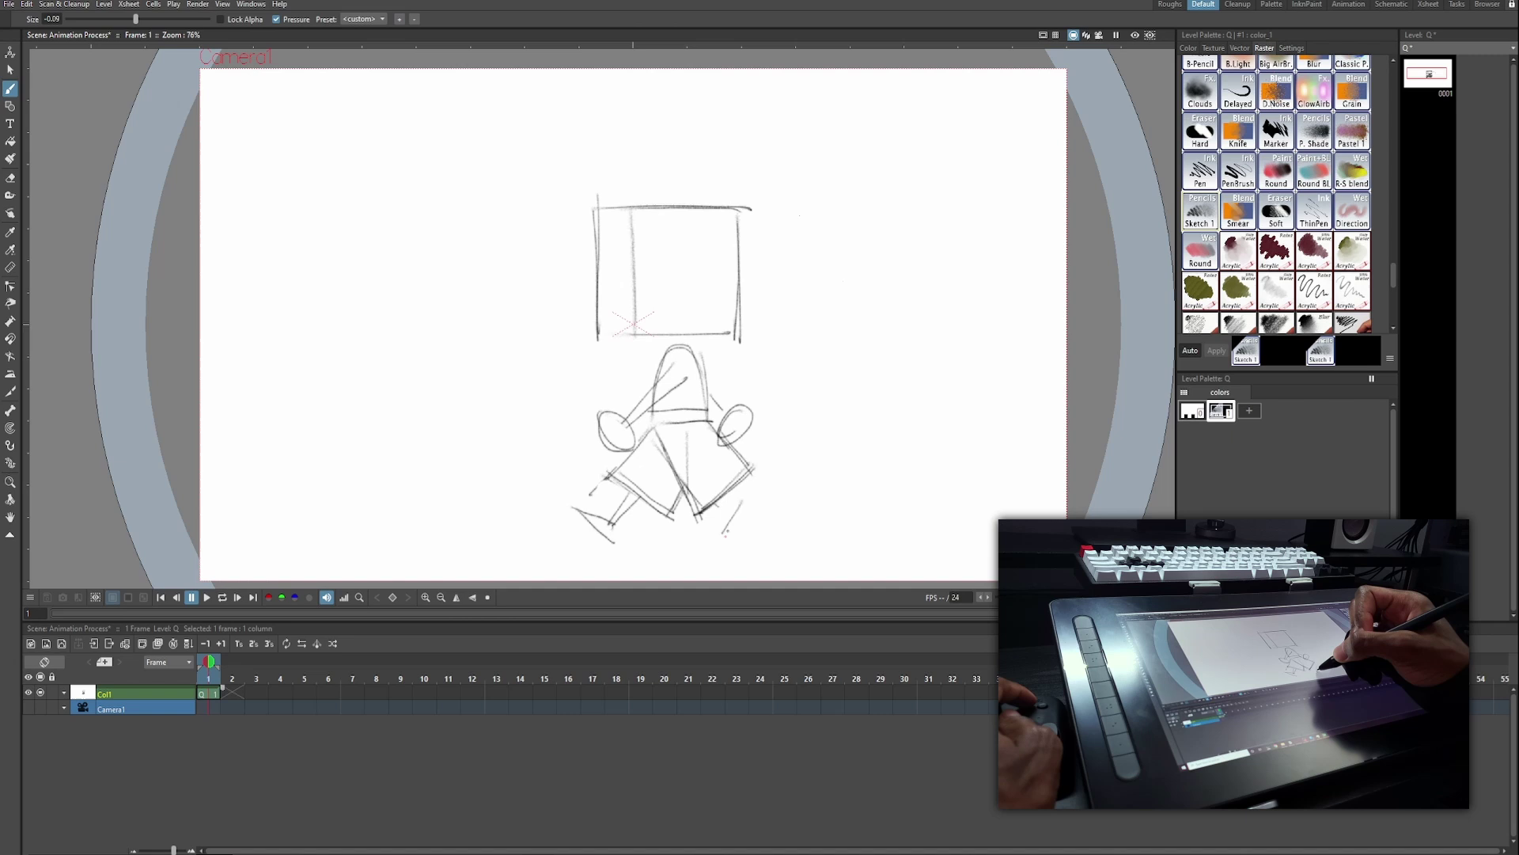
Nudge the left foot into place above a horizontal ground guide using a freehand selection, and save the scene.
key("s")
left_click_drag(602, 486, 610, 487)
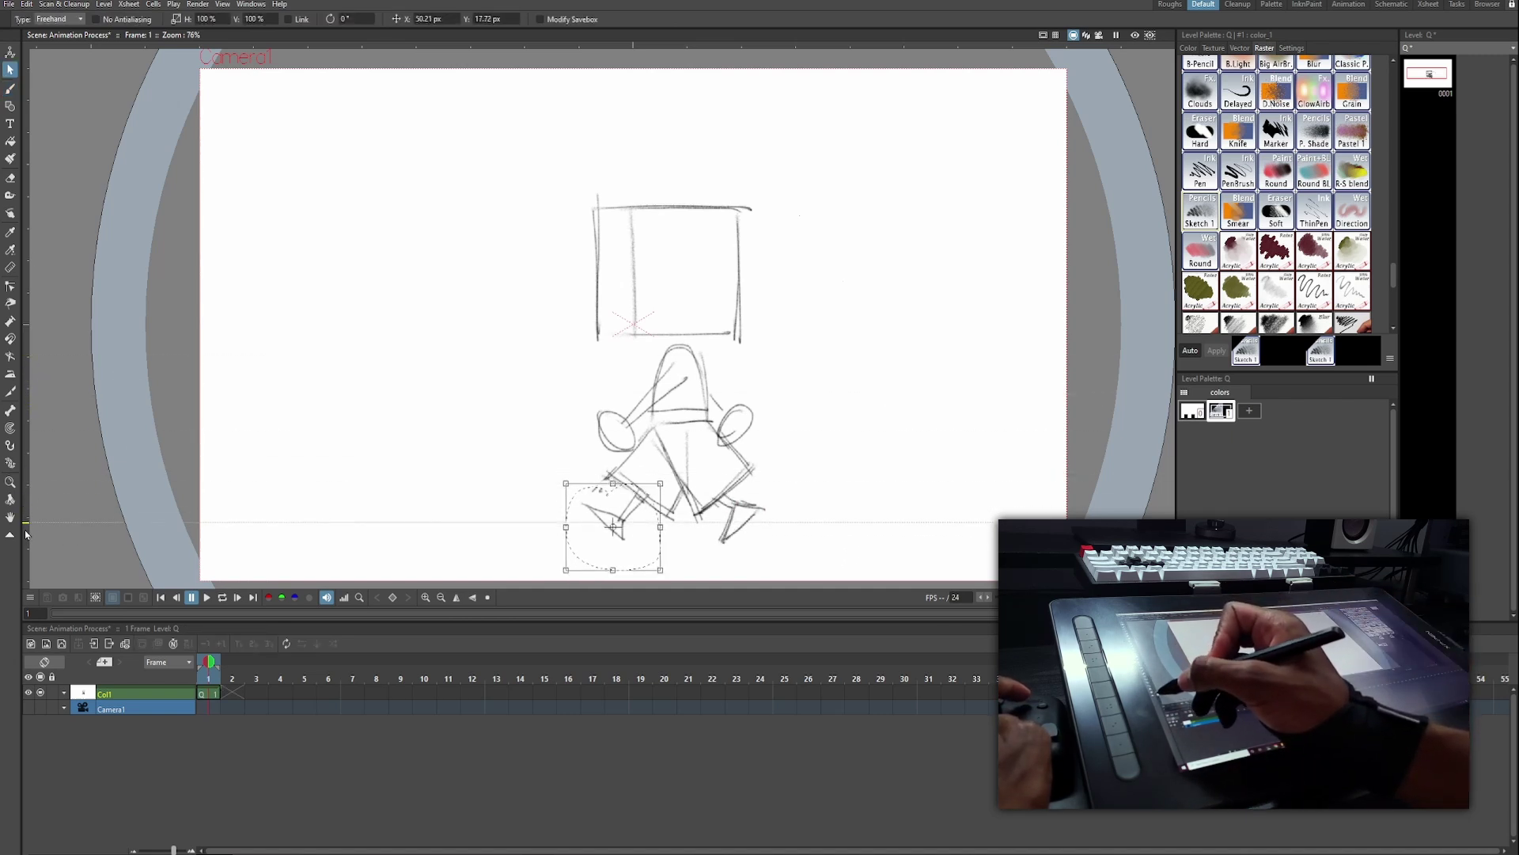
left_click(893, 329)
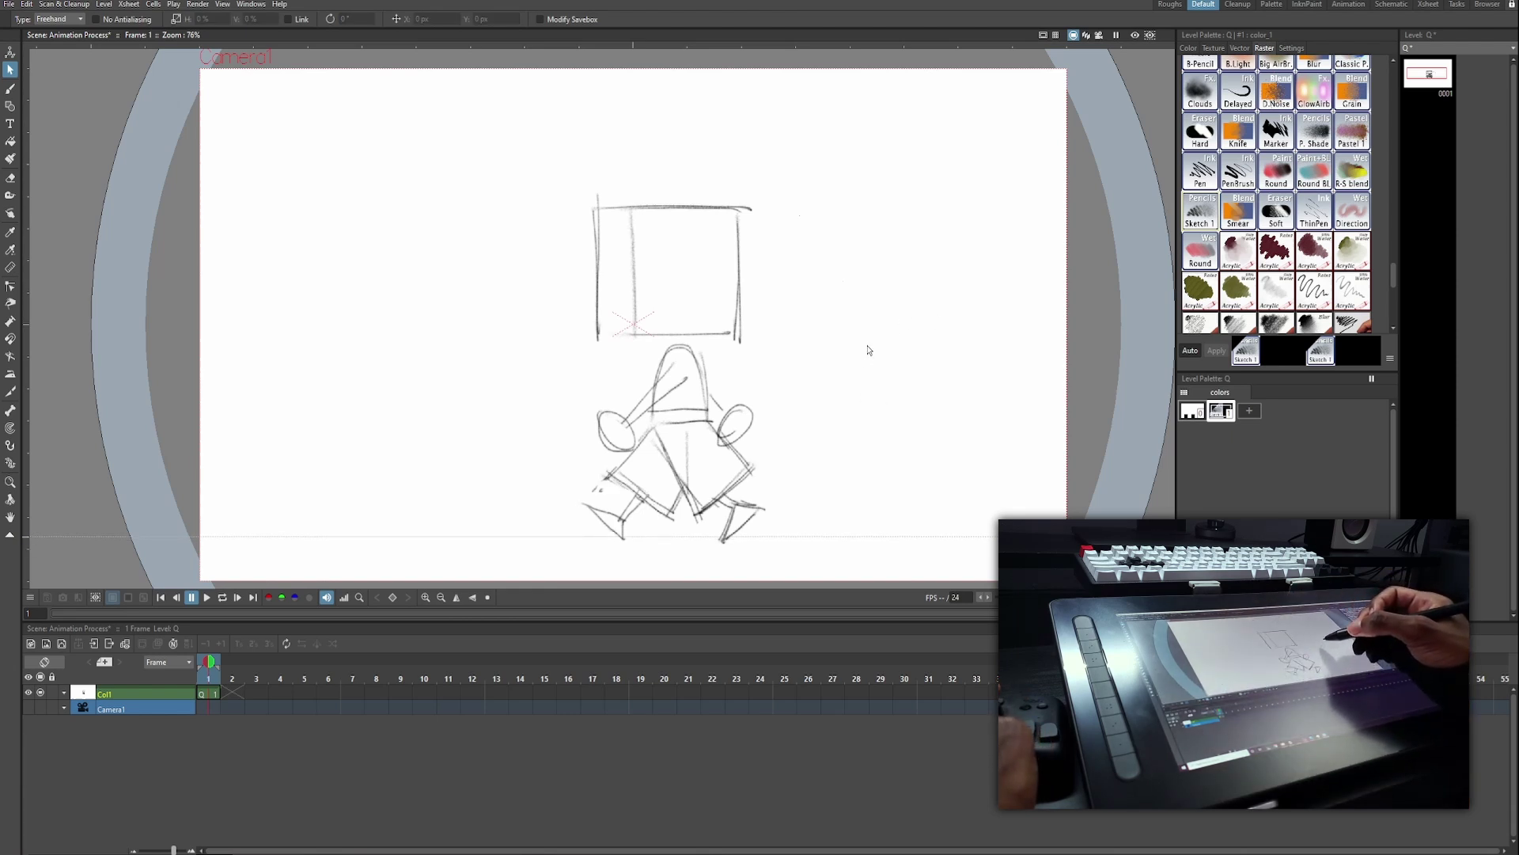
key("ctrl+s")
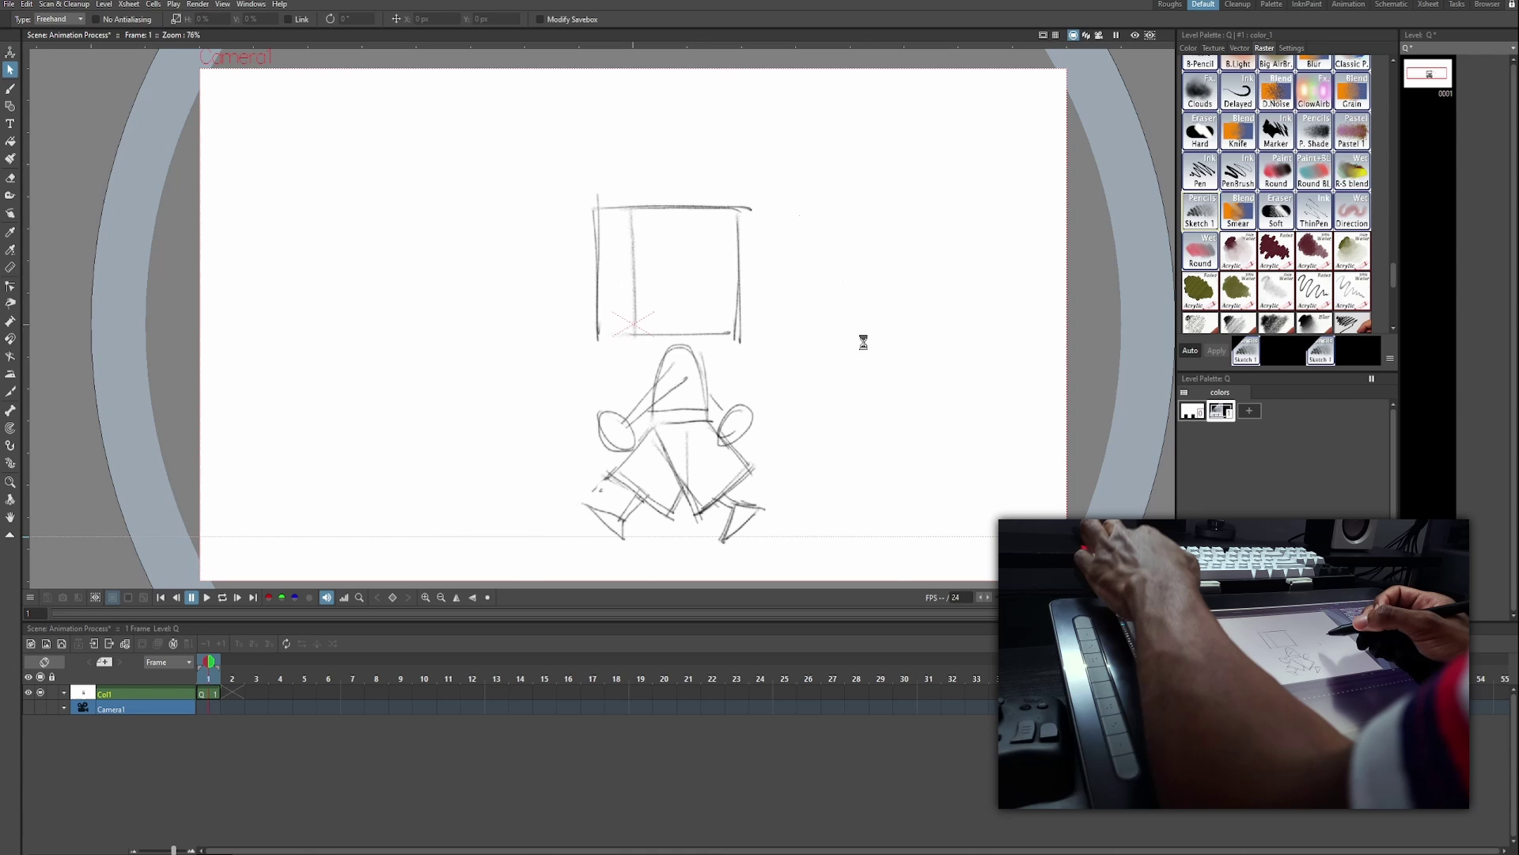
Sketch a short sleeve over the left arm with the brush, undoing the rejected trial strokes.
key("b")
mouse_move(651, 270)
left_mouse_down()
mouse_move(702, 273)
mouse_move(632, 323)
left_mouse_up()
key("ctrl+z")
key("ctrl+z")
key("ctrl+z")
key("ctrl+z")
key("ctrl+z")
mouse_move(662, 280)
left_mouse_down()
mouse_move(679, 323)
mouse_move(638, 398)
left_mouse_up()
key("ctrl+z")
key("ctrl+z")
left_click_drag(638, 398, 679, 430)
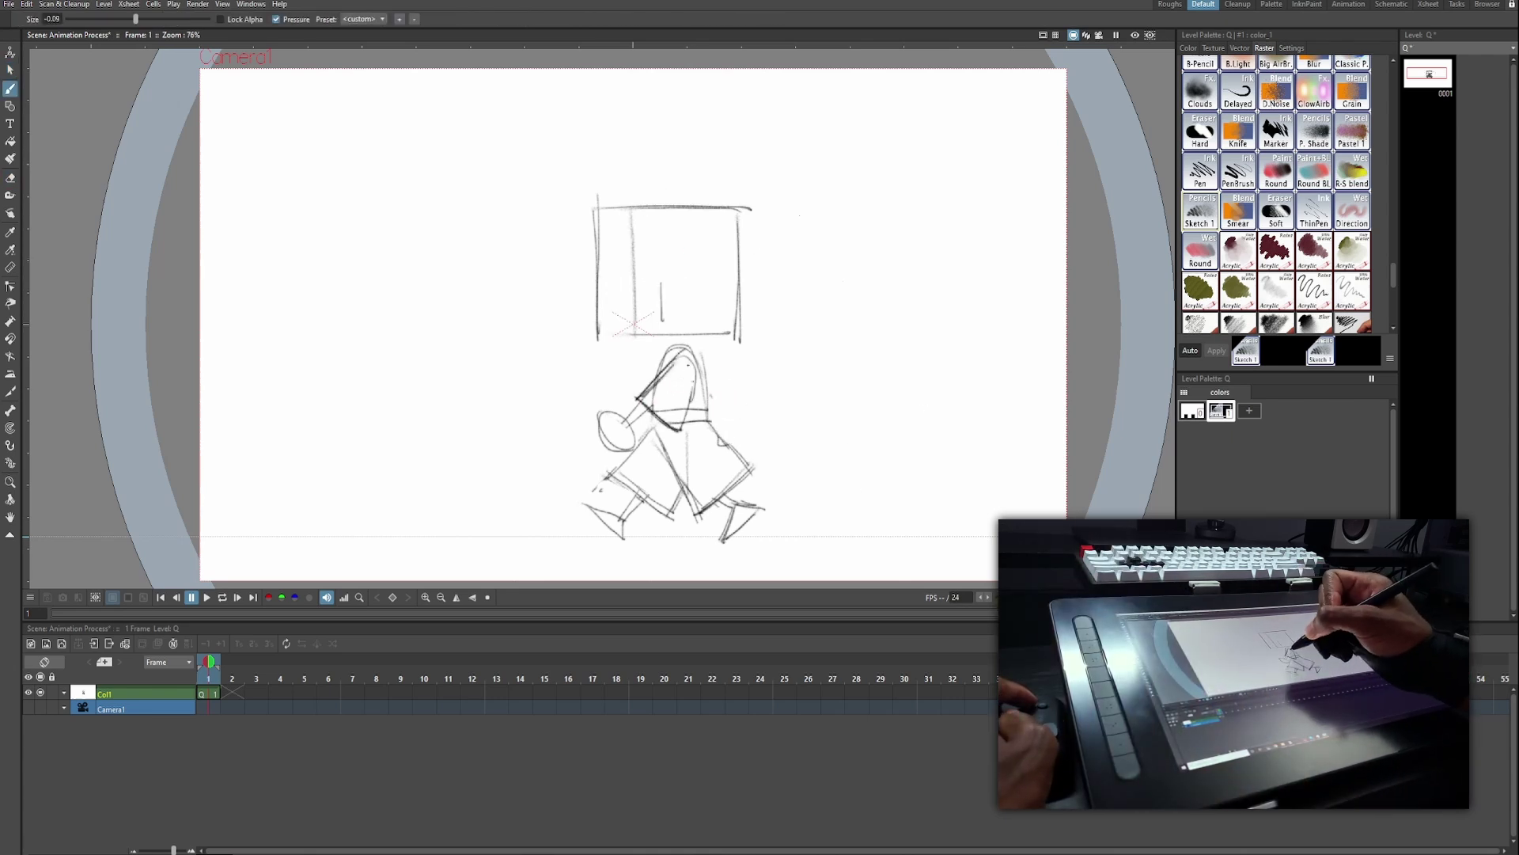
Shift the left sleeve and arm outward with a freehand selection, and sketch the opposite sleeve's outer edge.
key("s")
left_click_drag(687, 358, 686, 427)
left_click_drag(657, 396, 649, 392)
key("b")
left_click_drag(695, 354, 722, 398)
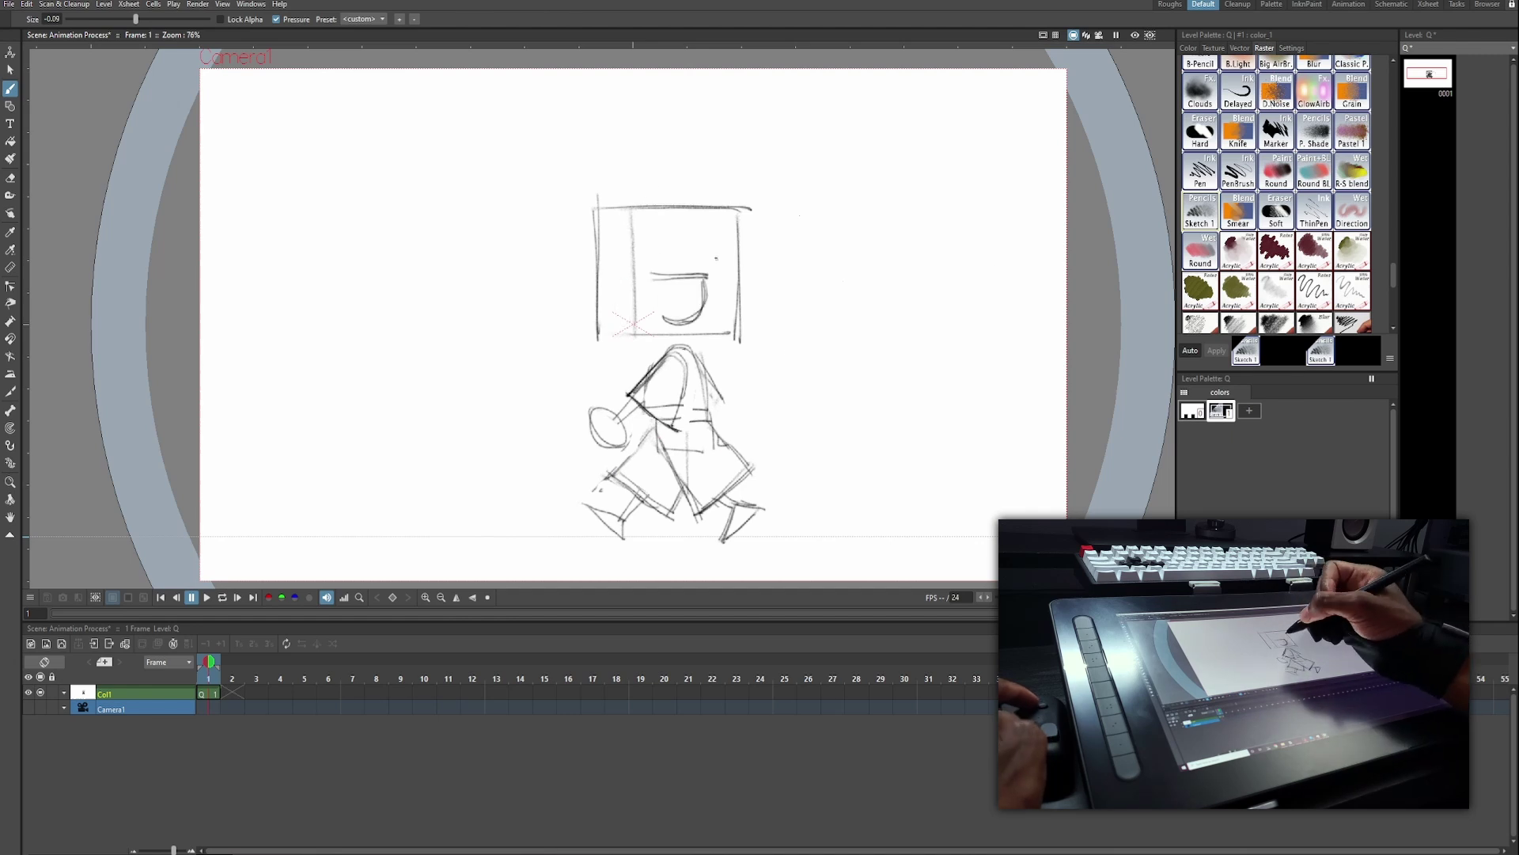
Replace the trial face strokes with tall eyes and a rounded jaw, and move the head slightly down.
key("ctrl+z")
key("ctrl+z")
mouse_move(664, 289)
left_mouse_down()
mouse_move(697, 279)
mouse_move(623, 323)
left_mouse_up()
key("ctrl+z")
left_click_drag(665, 281, 665, 322)
left_click_drag(660, 267, 744, 340)
key("s")
left_click_drag(673, 269, 674, 277)
Round off the top of the head and add a small pointed nose, discarding a trial boxy hair outline.
key("b")
left_click_drag(736, 262, 581, 251)
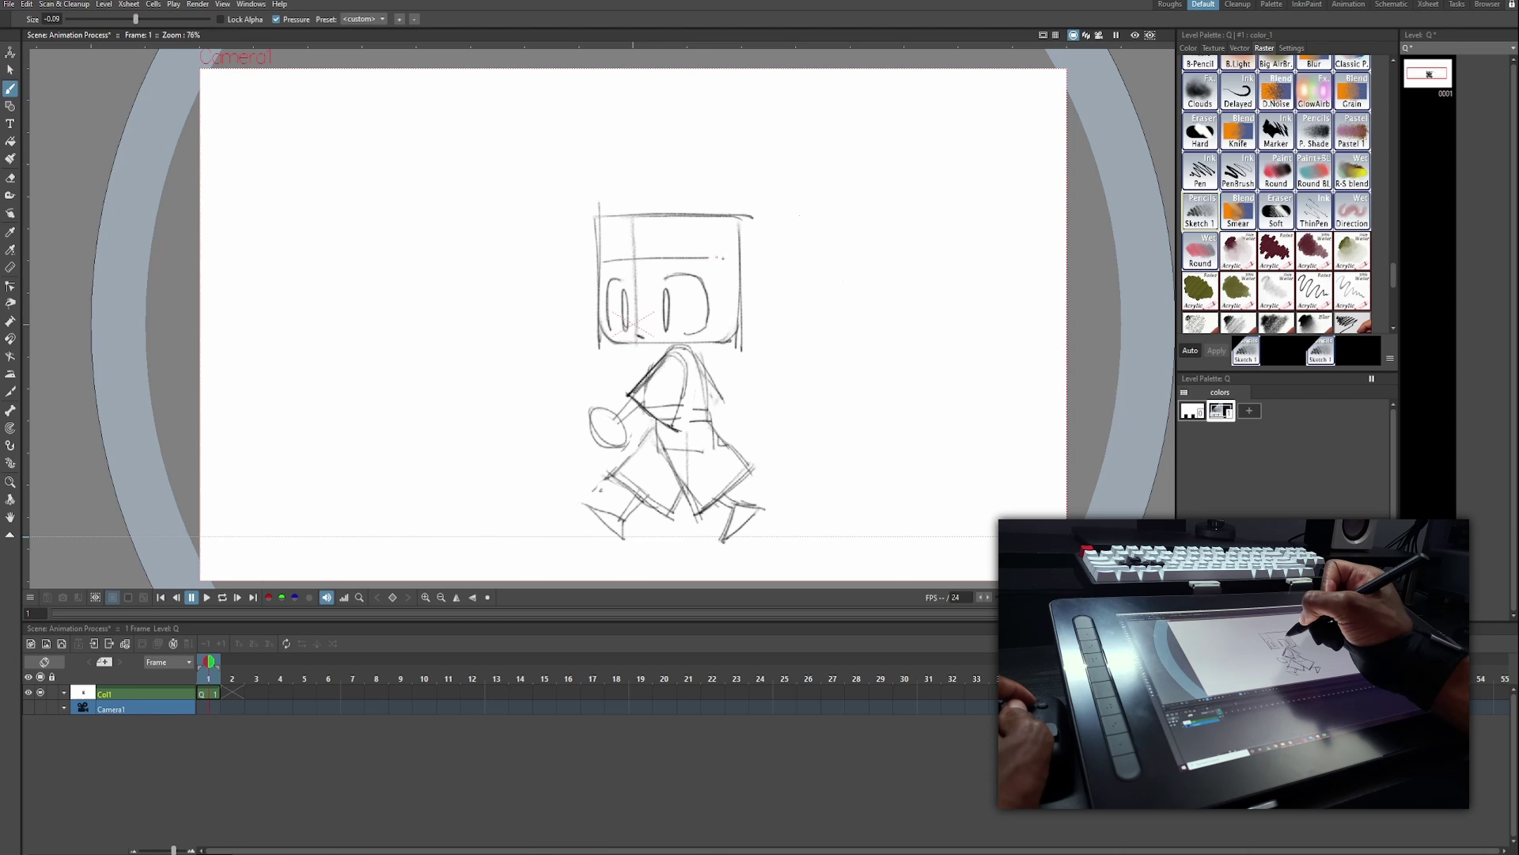
key("ctrl+z")
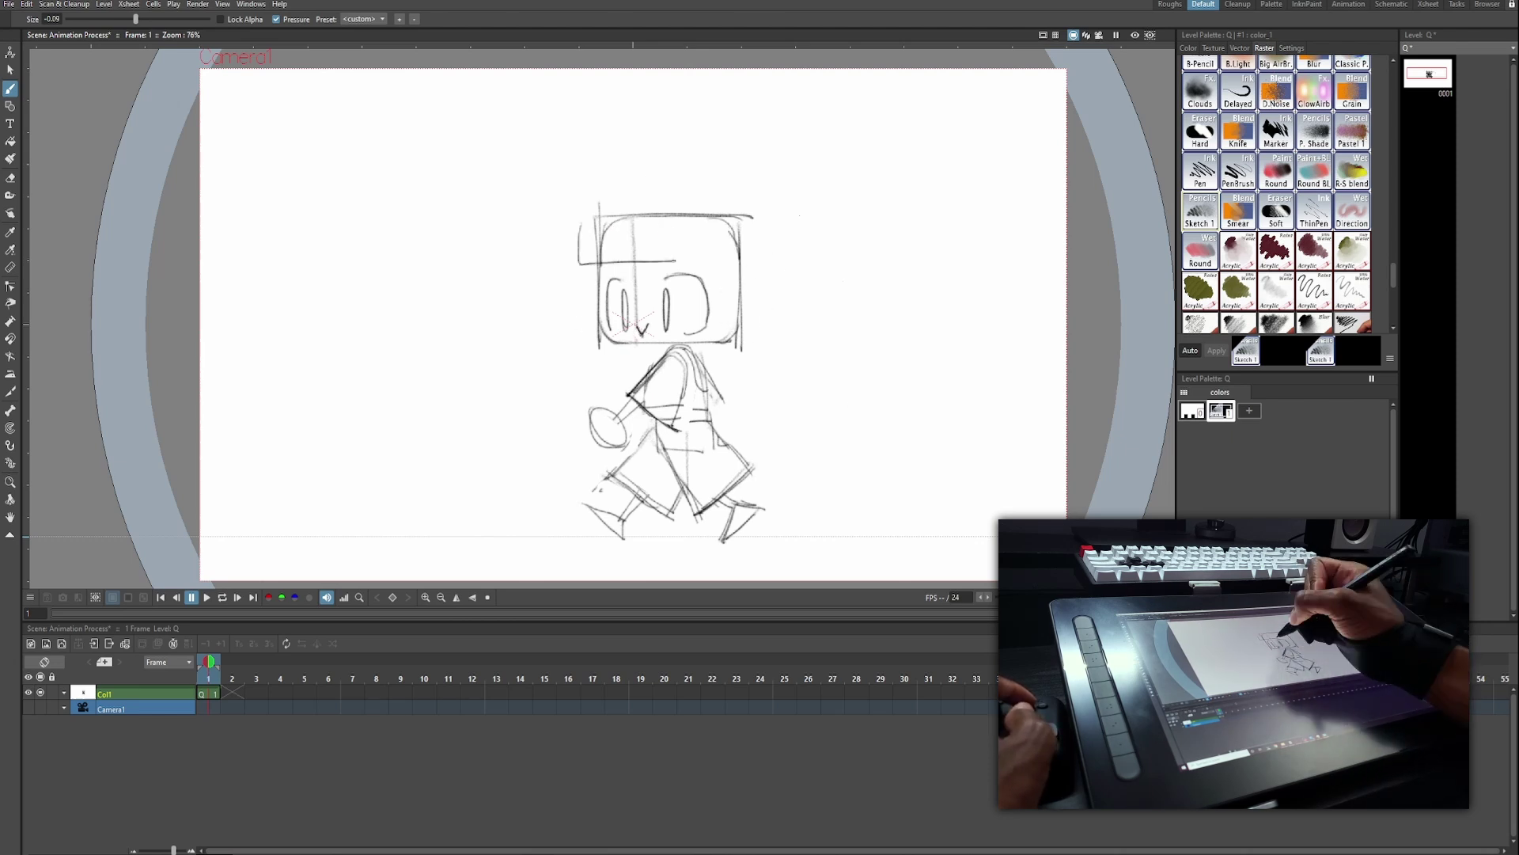
left_click_drag(675, 261, 693, 265)
left_click_drag(758, 230, 758, 352)
left_click_drag(589, 281, 644, 370)
key("ctrl+z")
key("ctrl+z")
key("ctrl+z")
Try sketching swept hair and ears around the head and undo the strokes.
left_click_drag(641, 257, 724, 226)
left_click_drag(667, 250, 721, 229)
left_click_drag(614, 247, 625, 259)
left_click_drag(622, 214, 746, 279)
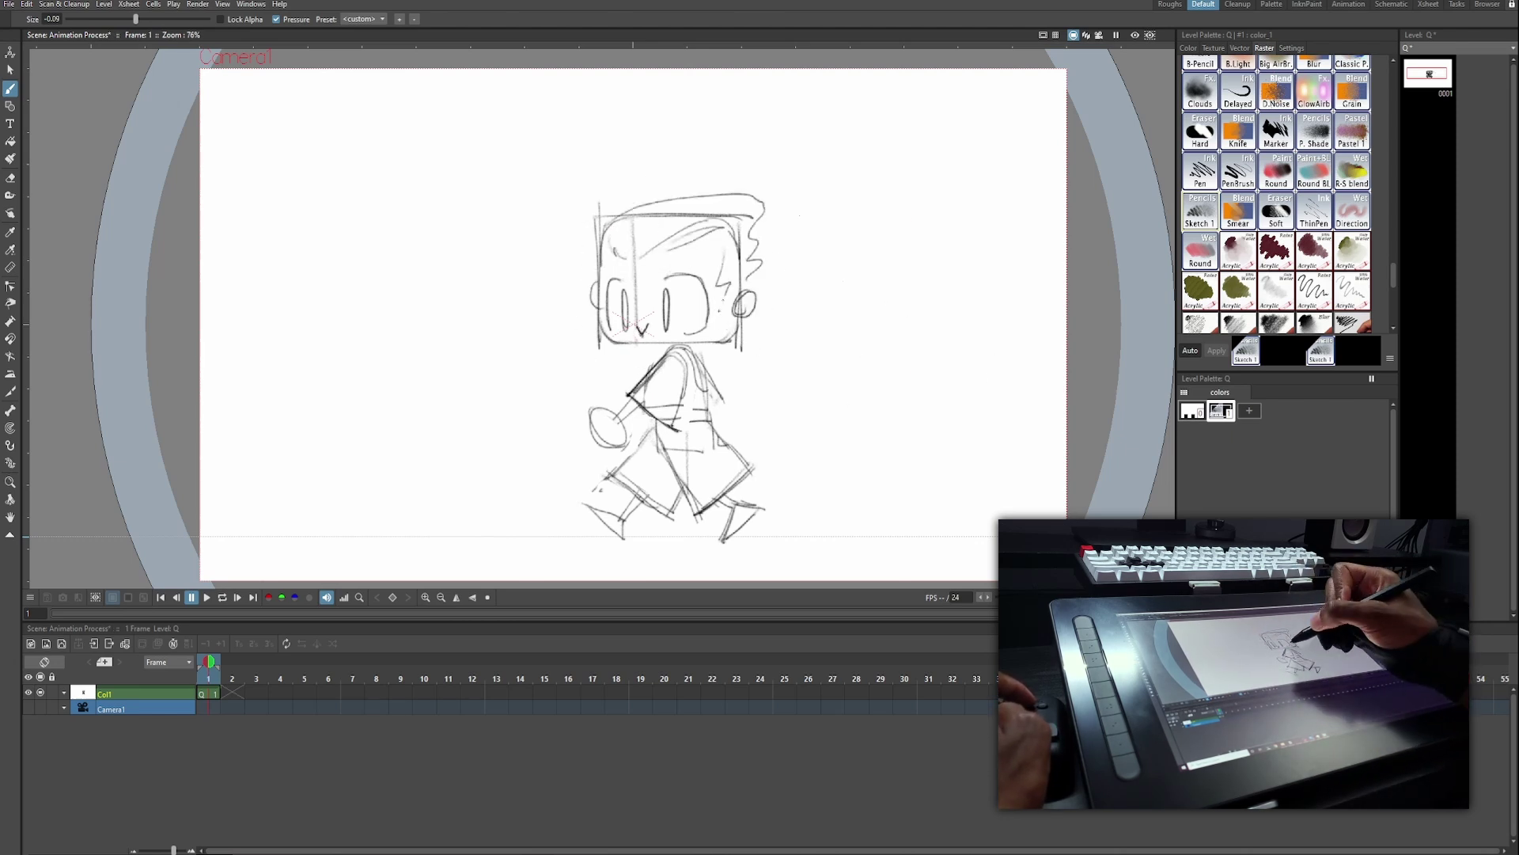
key("ctrl+z")
key("ctrl+z")
key("ctrl+z")
Round the feet into shoes, redraw the shirt's front hem, and replace the arched eyebrows with angular slanted ones.
left_click_drag(653, 429, 611, 480)
key("e")
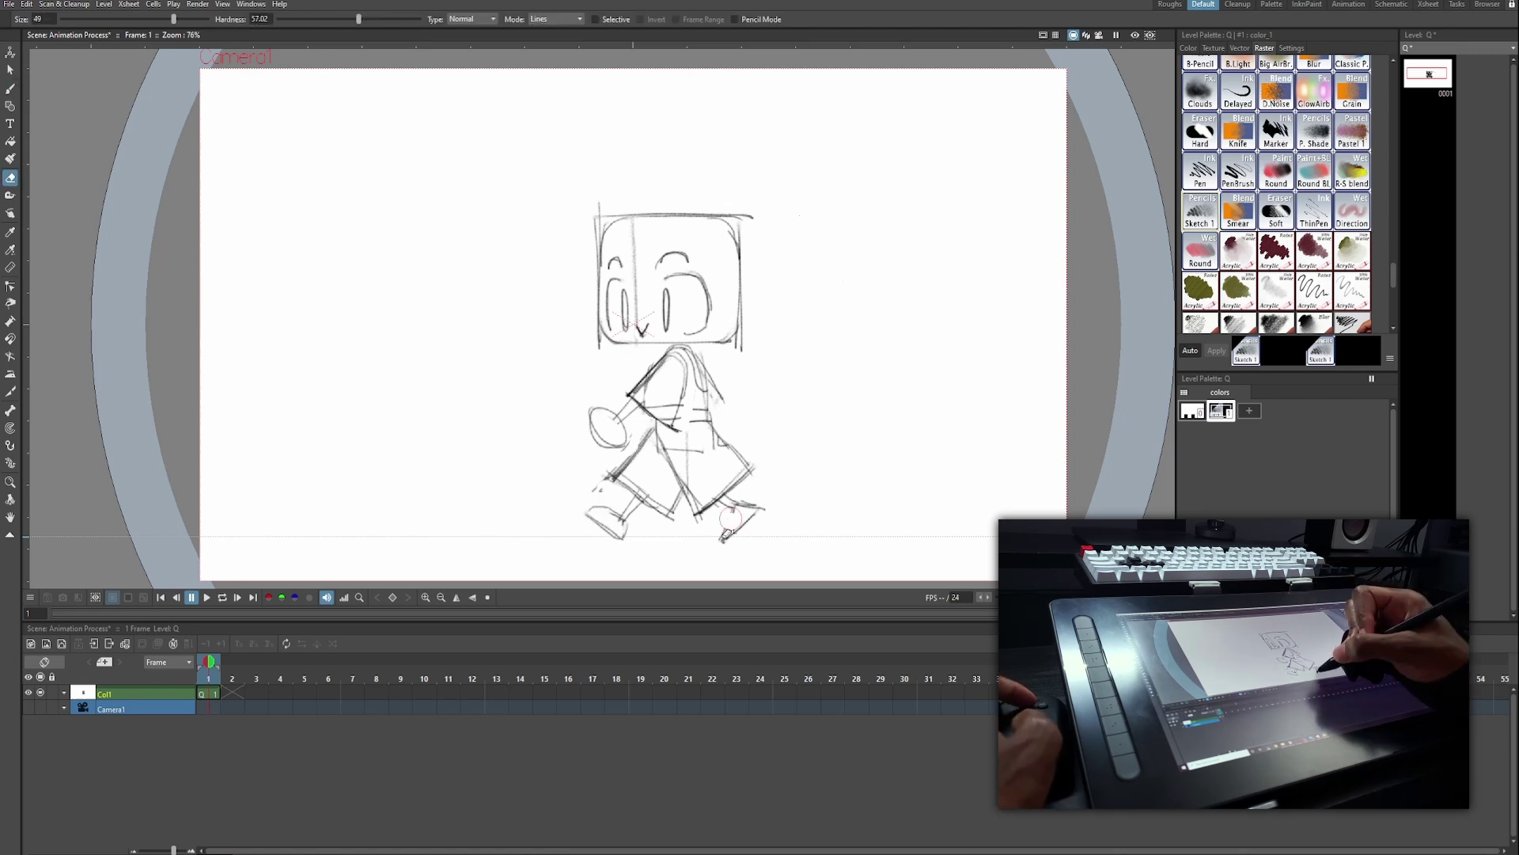
key("b")
left_click_drag(678, 431, 671, 448)
key("e")
left_click_drag(609, 262, 687, 257)
key("b")
left_click_drag(660, 260, 693, 254)
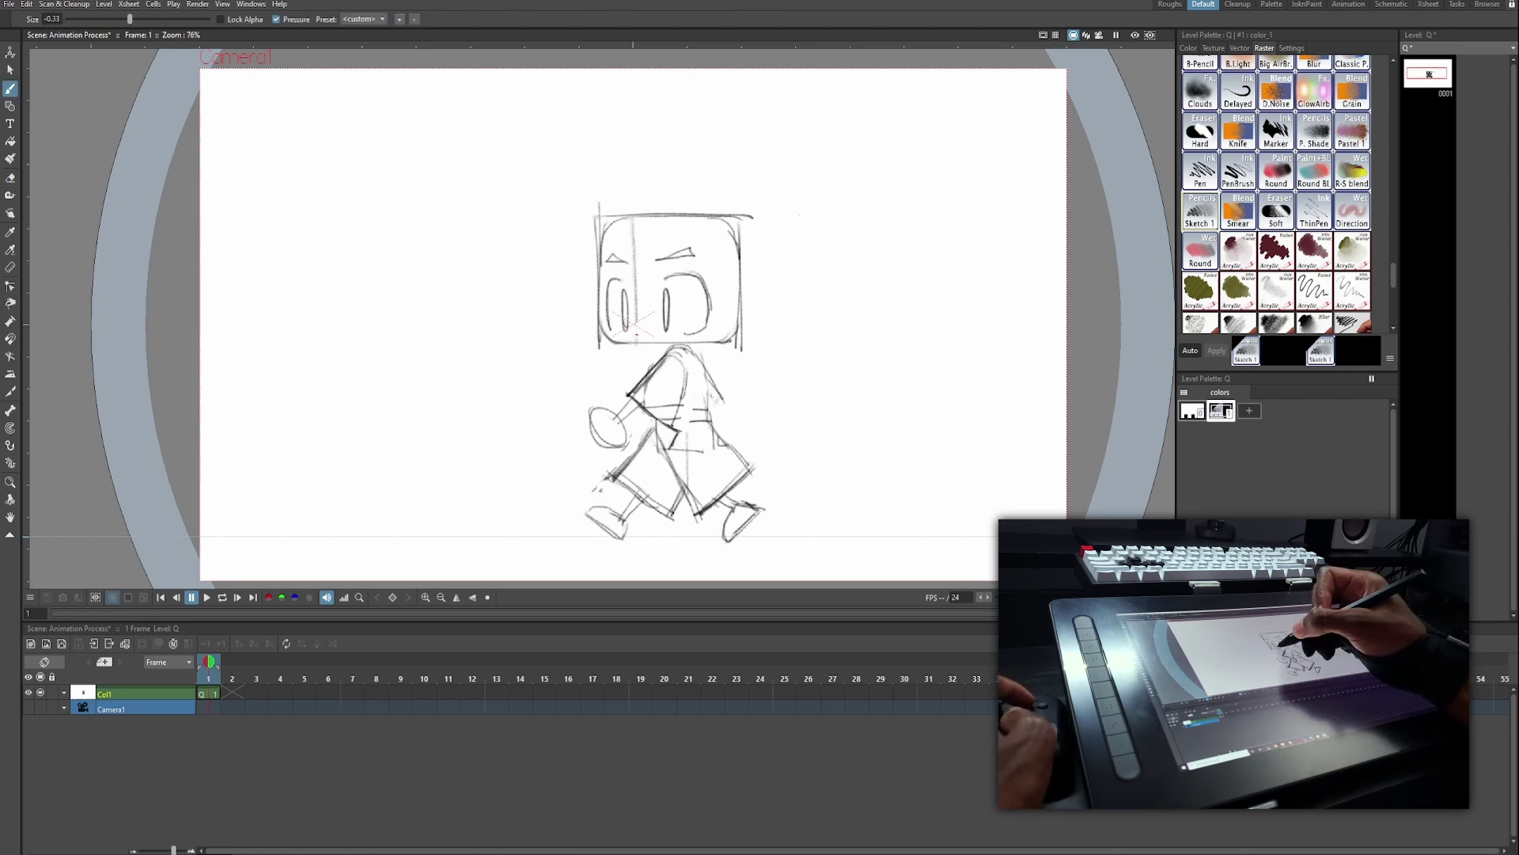
Add spiky hair jutting forward from the forehead and redraw the oval ear at the back of the head.
left_click_drag(602, 208, 606, 228)
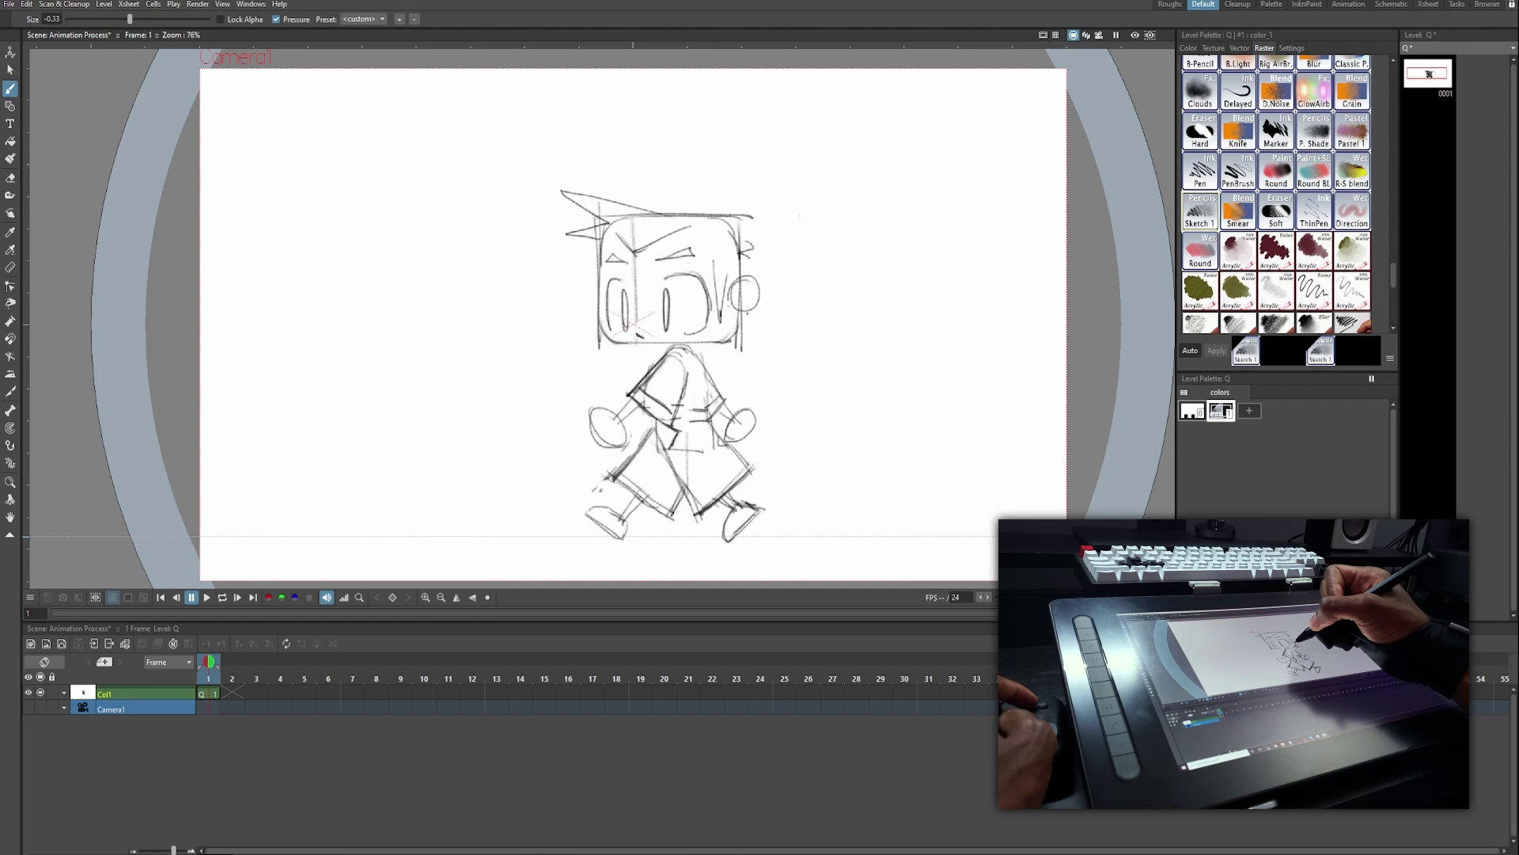
key("ctrl+z")
left_click_drag(747, 280, 743, 312)
Redraw the trailing shoe tilted up and the rear arm and hand swung further behind the body, and save the scene.
key("e")
left_click_drag(755, 507, 728, 539)
key("b")
left_click_drag(726, 492, 748, 517)
key("e")
left_click_drag(716, 371, 744, 431)
key("b")
left_click_drag(704, 361, 716, 433)
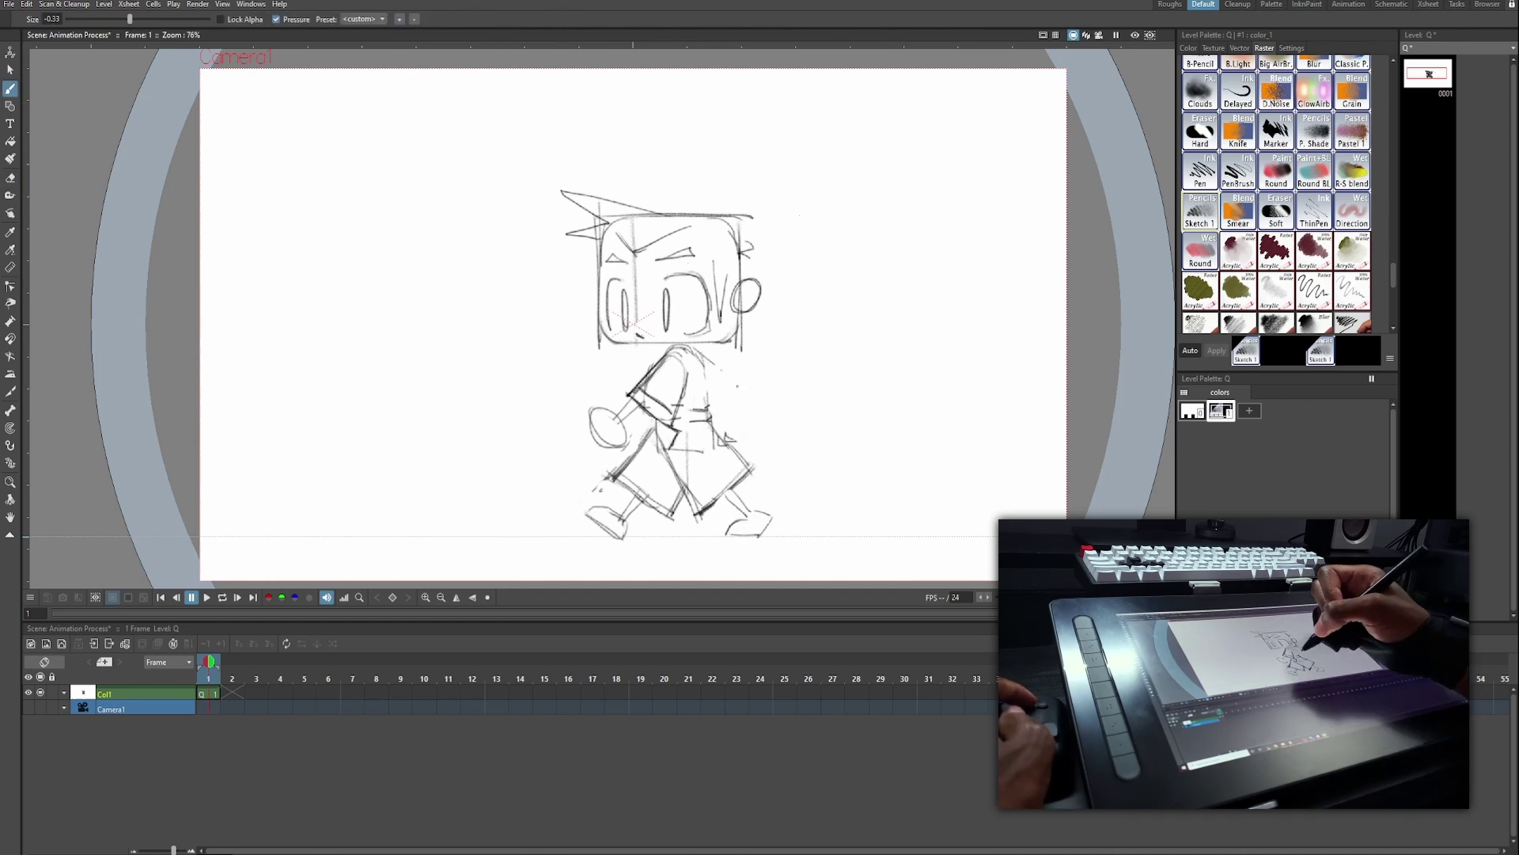
left_click_drag(773, 510, 745, 540)
left_click_drag(700, 354, 708, 407)
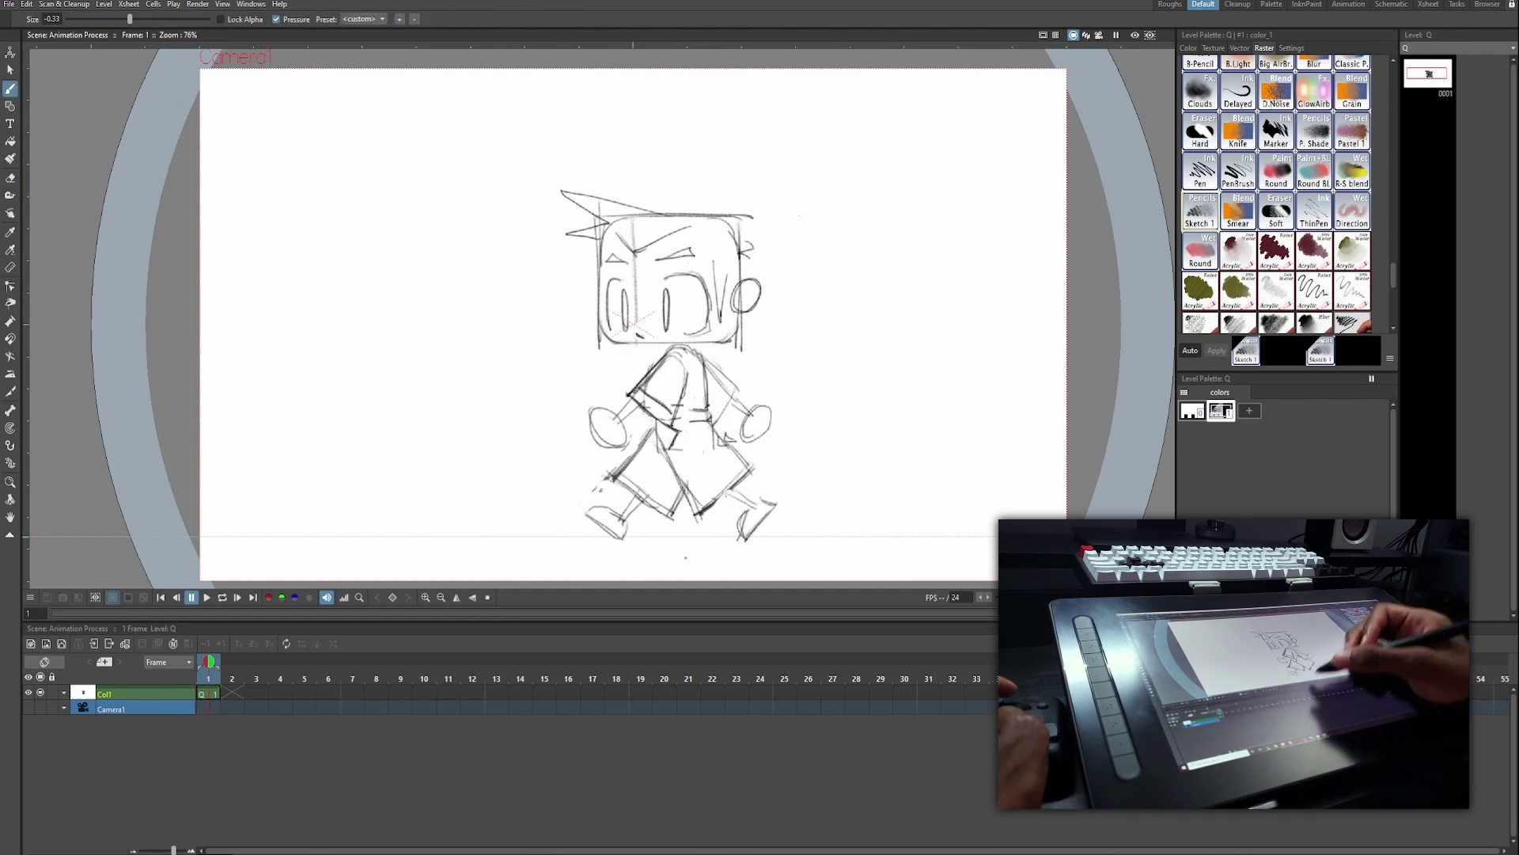
key("ctrl+s")
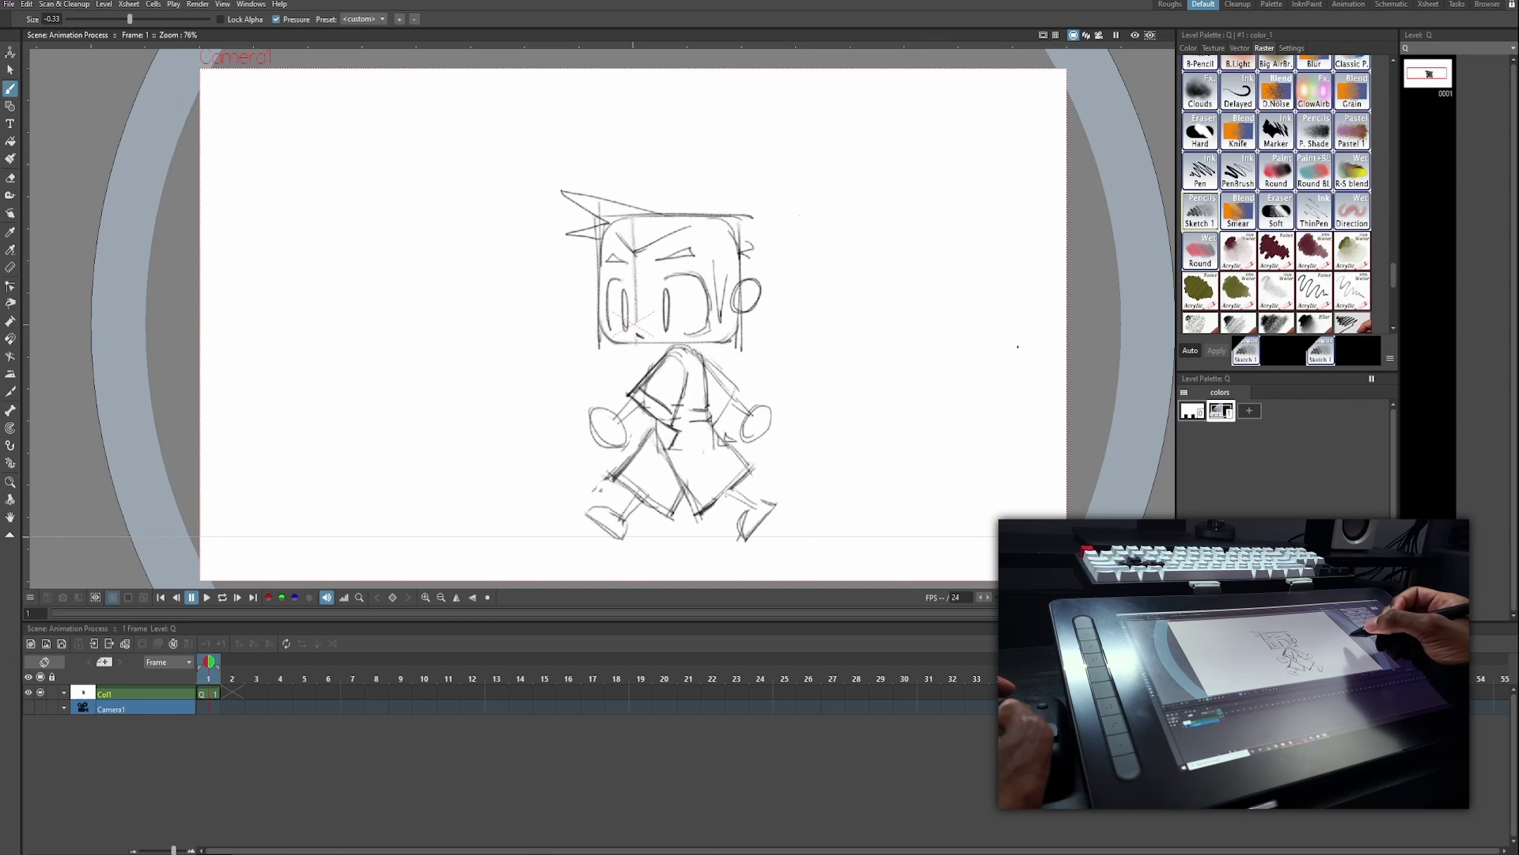
Create blank drawings on frames 2 and 3 of Col1, erasing the test strokes made on frame 2.
left_click(233, 694)
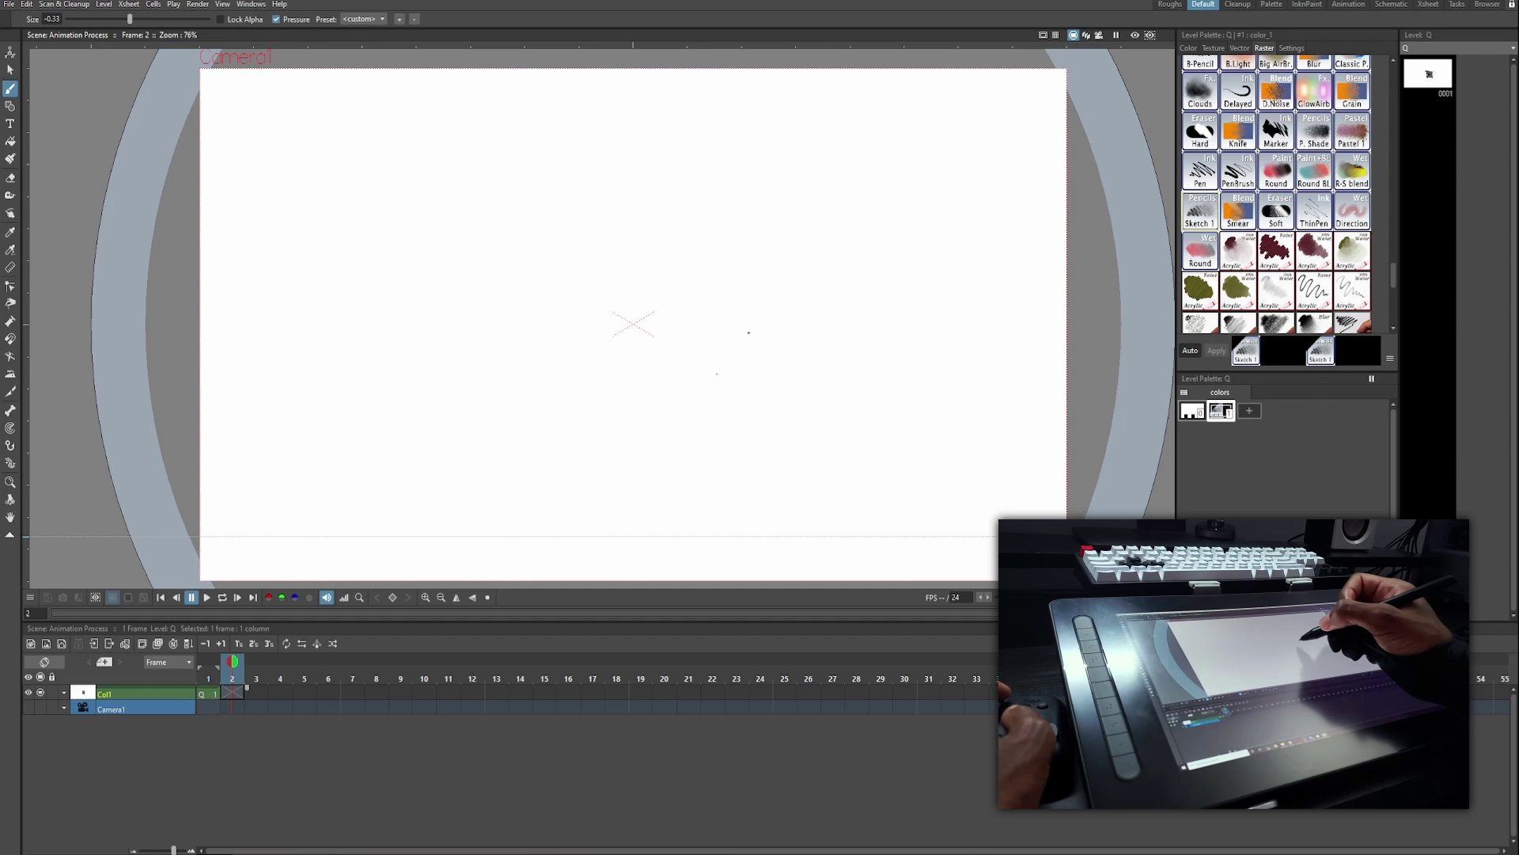
left_click_drag(744, 296, 761, 399)
key("a")
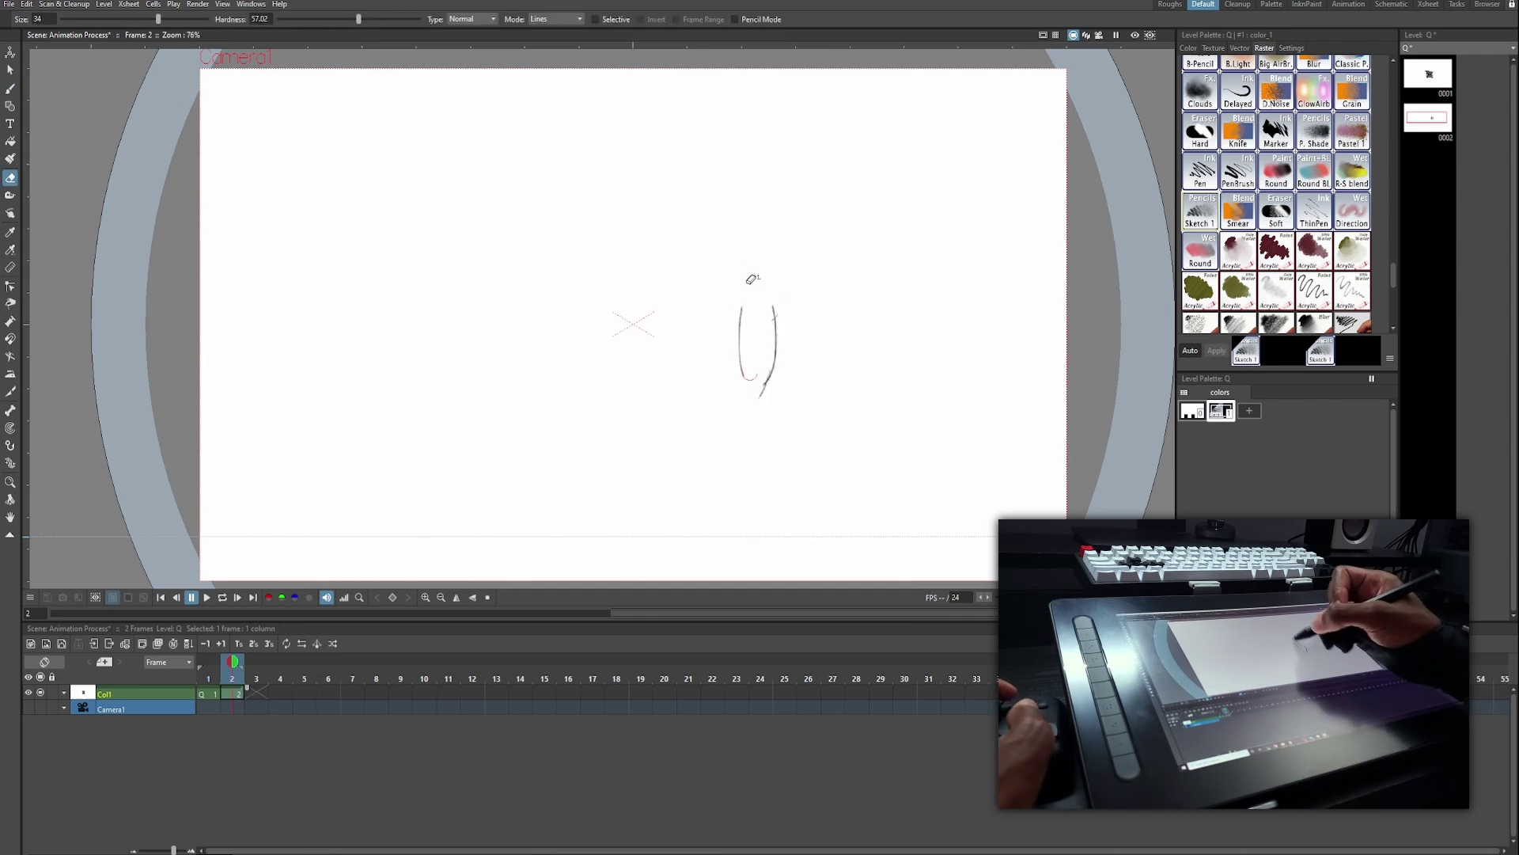
left_click_drag(780, 302, 759, 384)
left_click(262, 692)
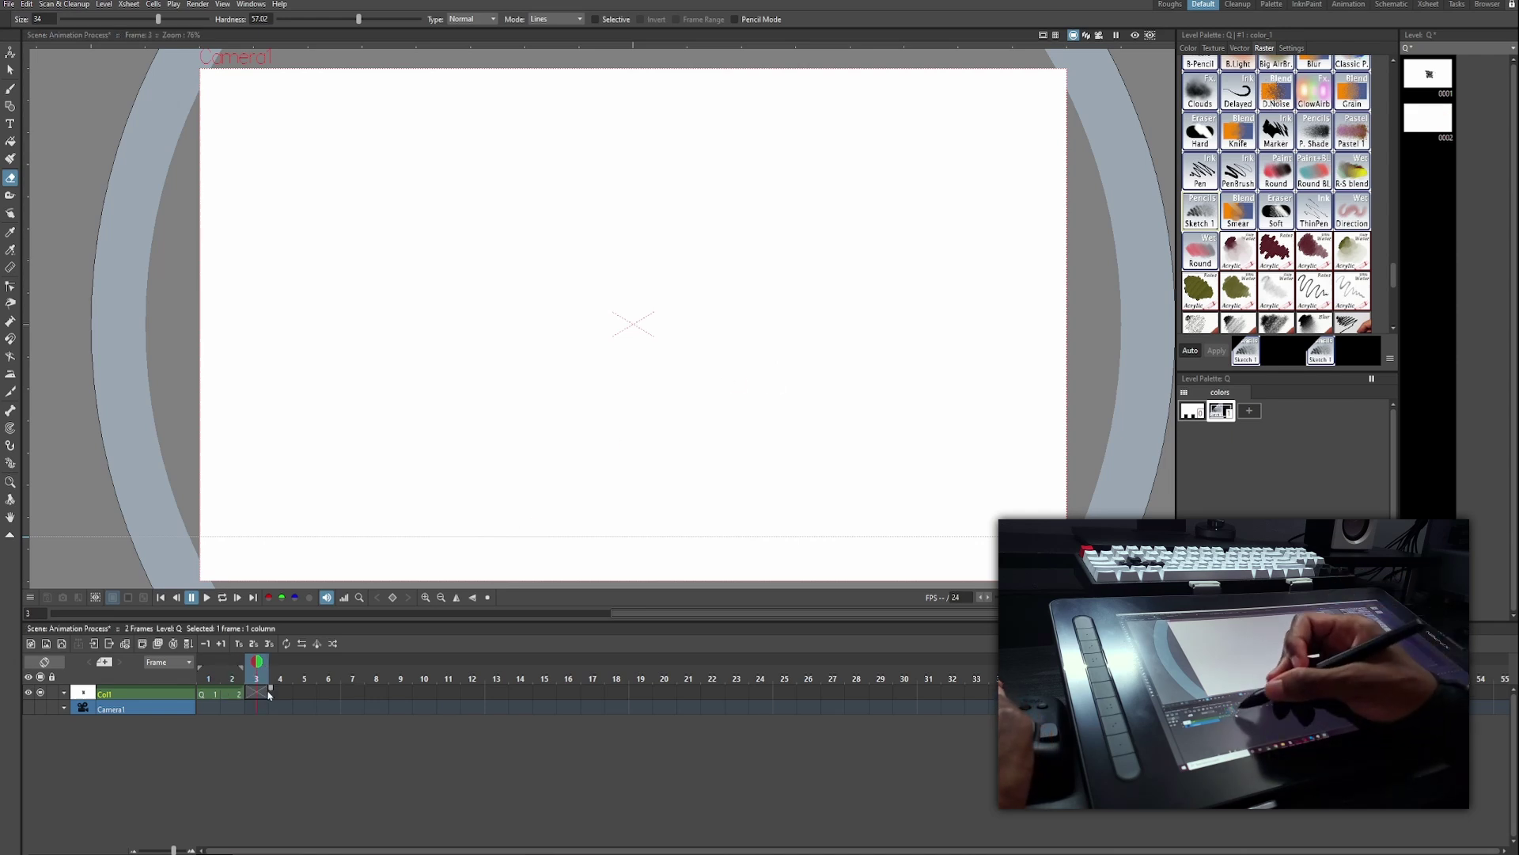
key("d")
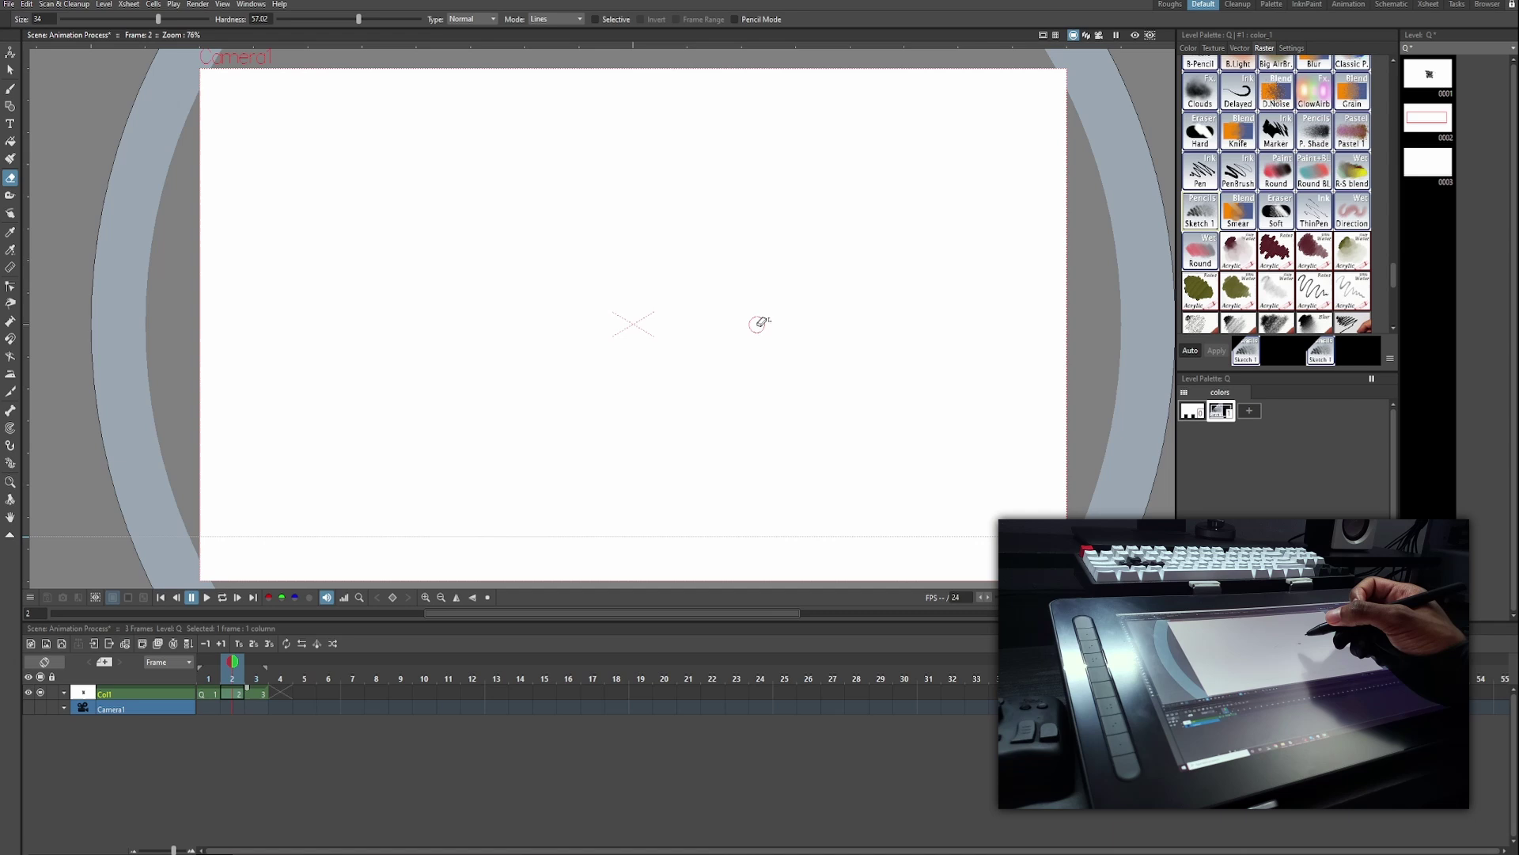
Activate onion skin to use the frame 1 pose as a reference while on frame 2.
right_click(453, 368)
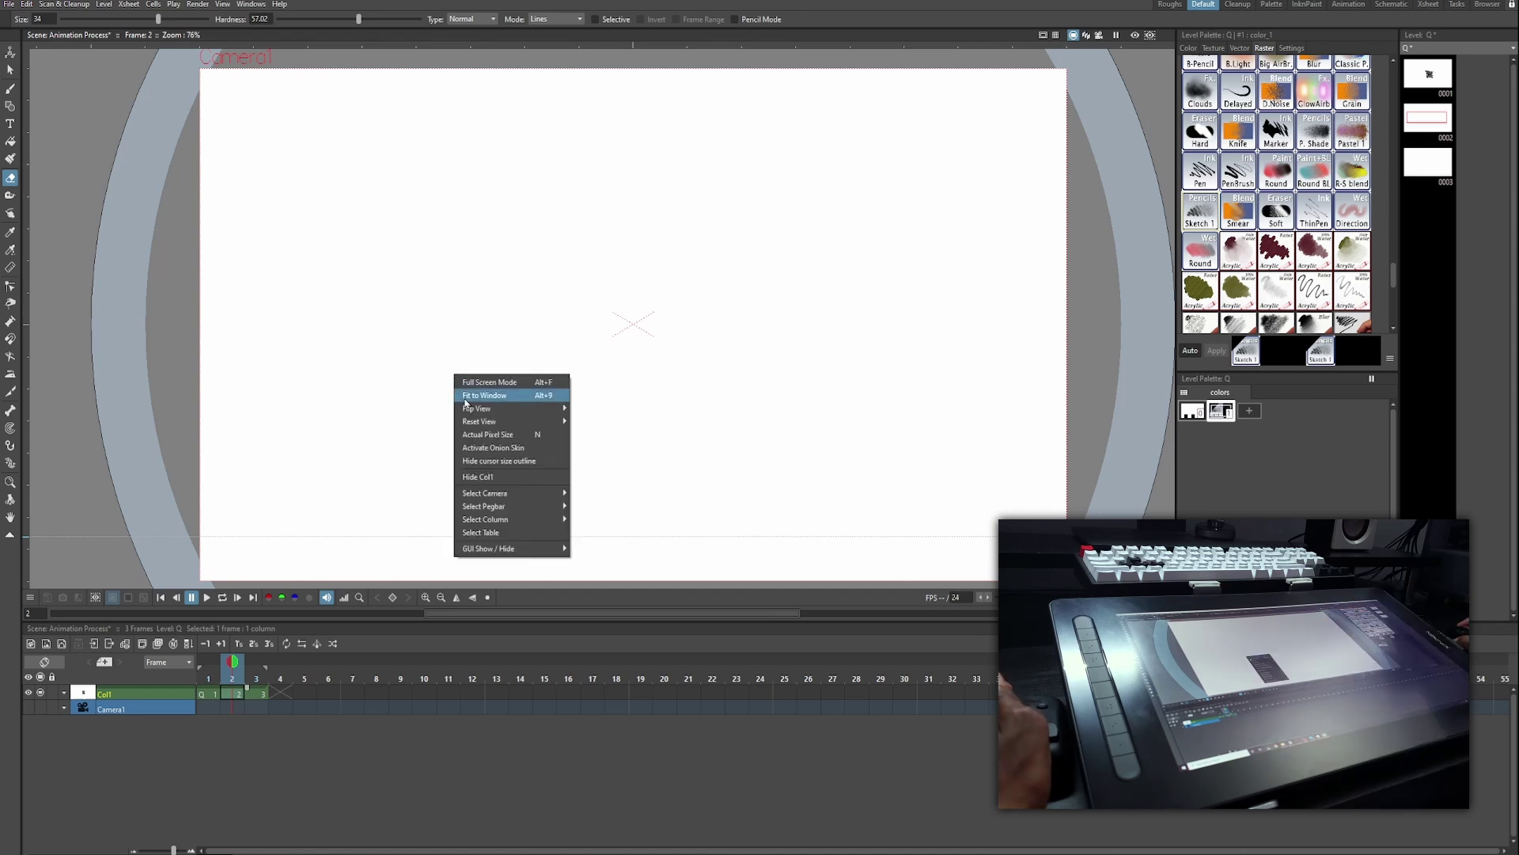
left_click(497, 448)
key("b")
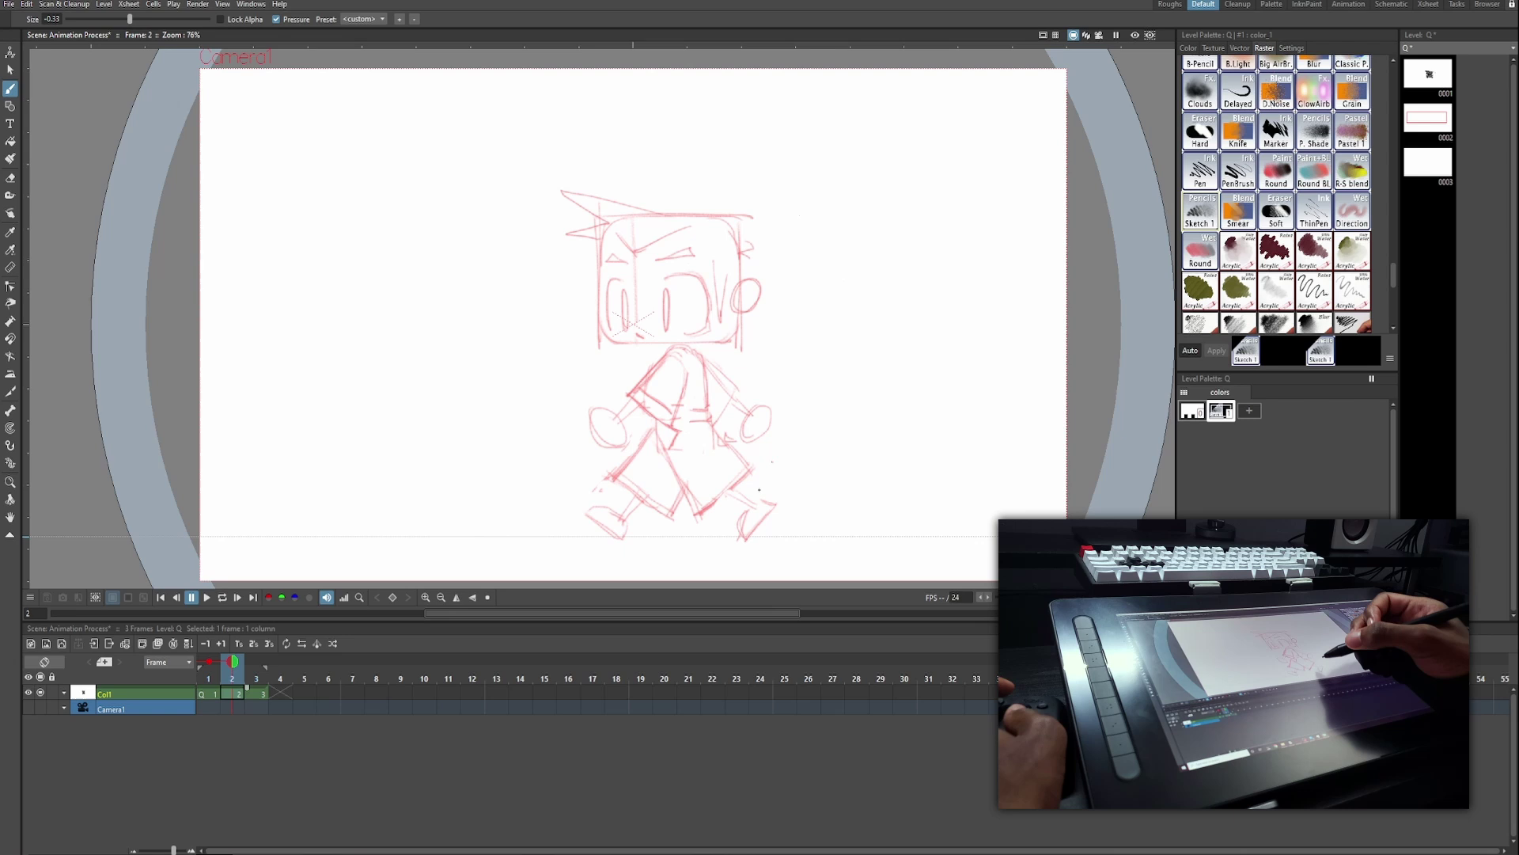
Copy the whole figure from frame 1 with a freehand selection, paste it into frame 2, and deactivate onion skin.
left_click(8, 69)
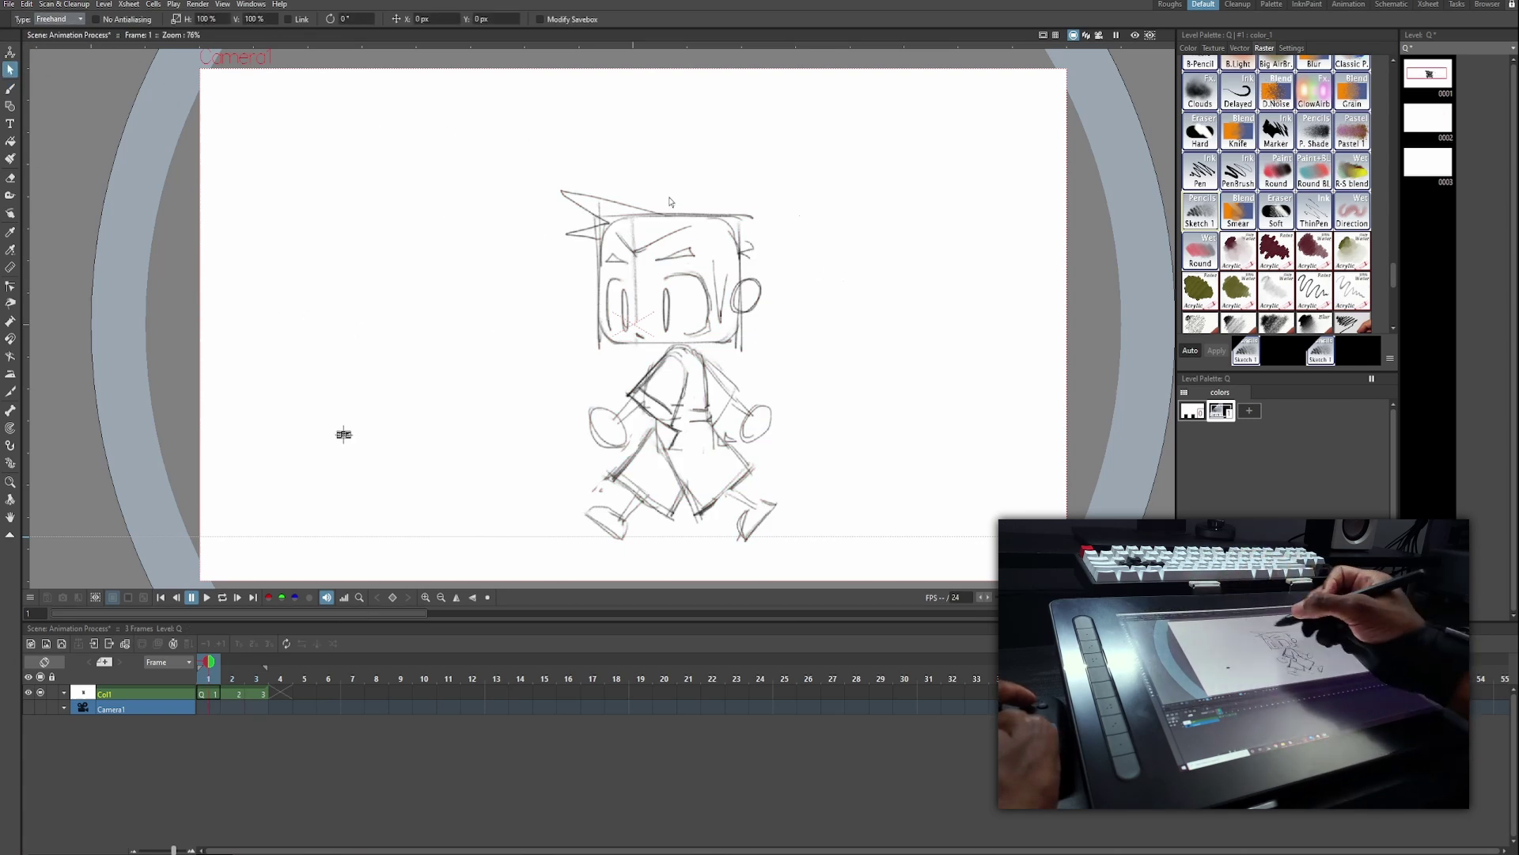
mouse_move(673, 150)
left_mouse_down()
mouse_move(451, 309)
mouse_move(773, 193)
mouse_move(688, 150)
left_mouse_up()
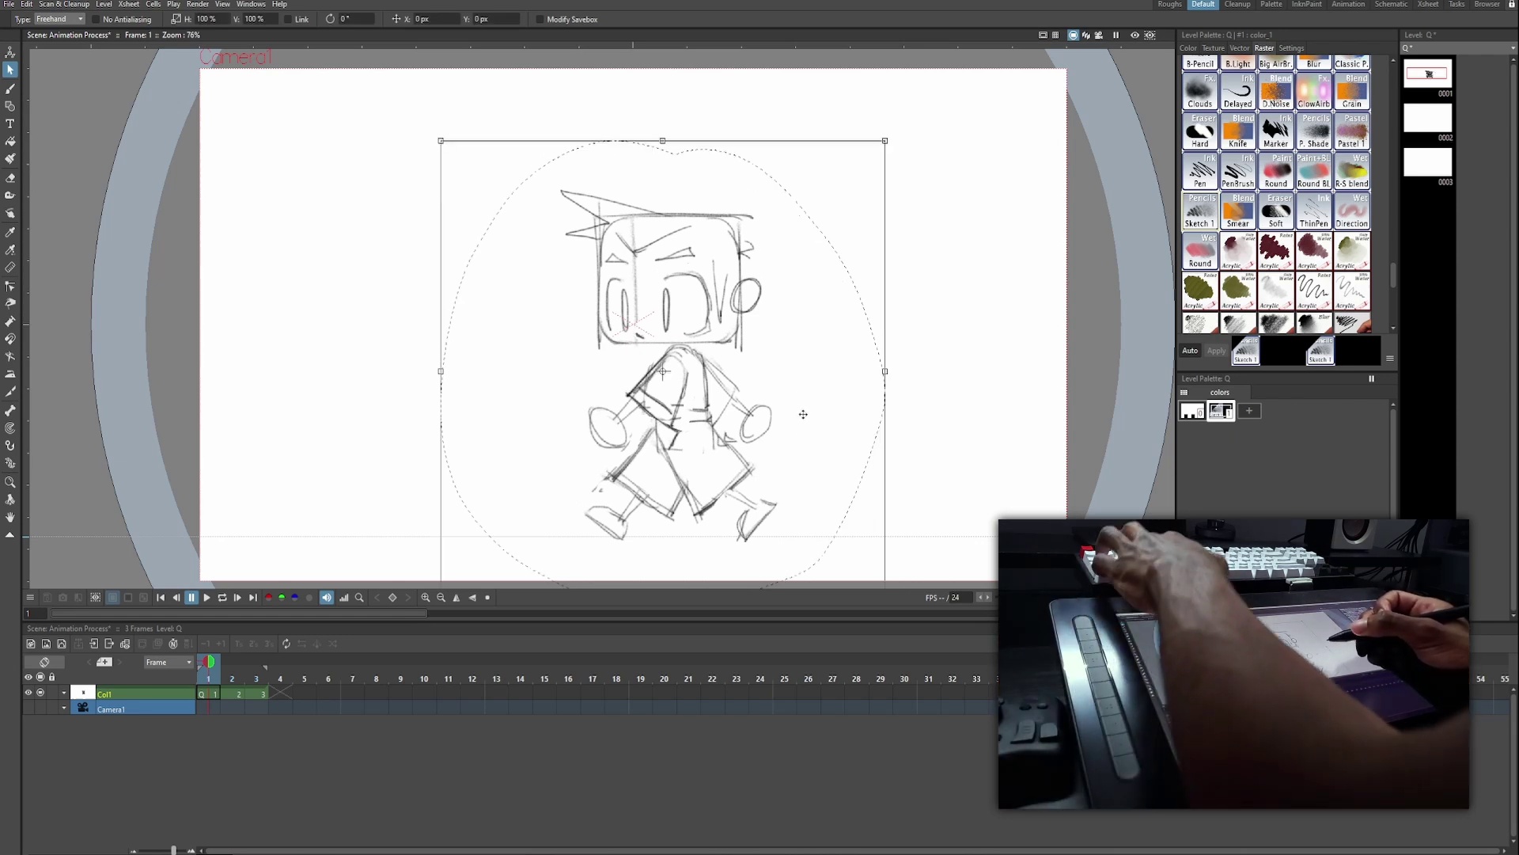
left_click(238, 694)
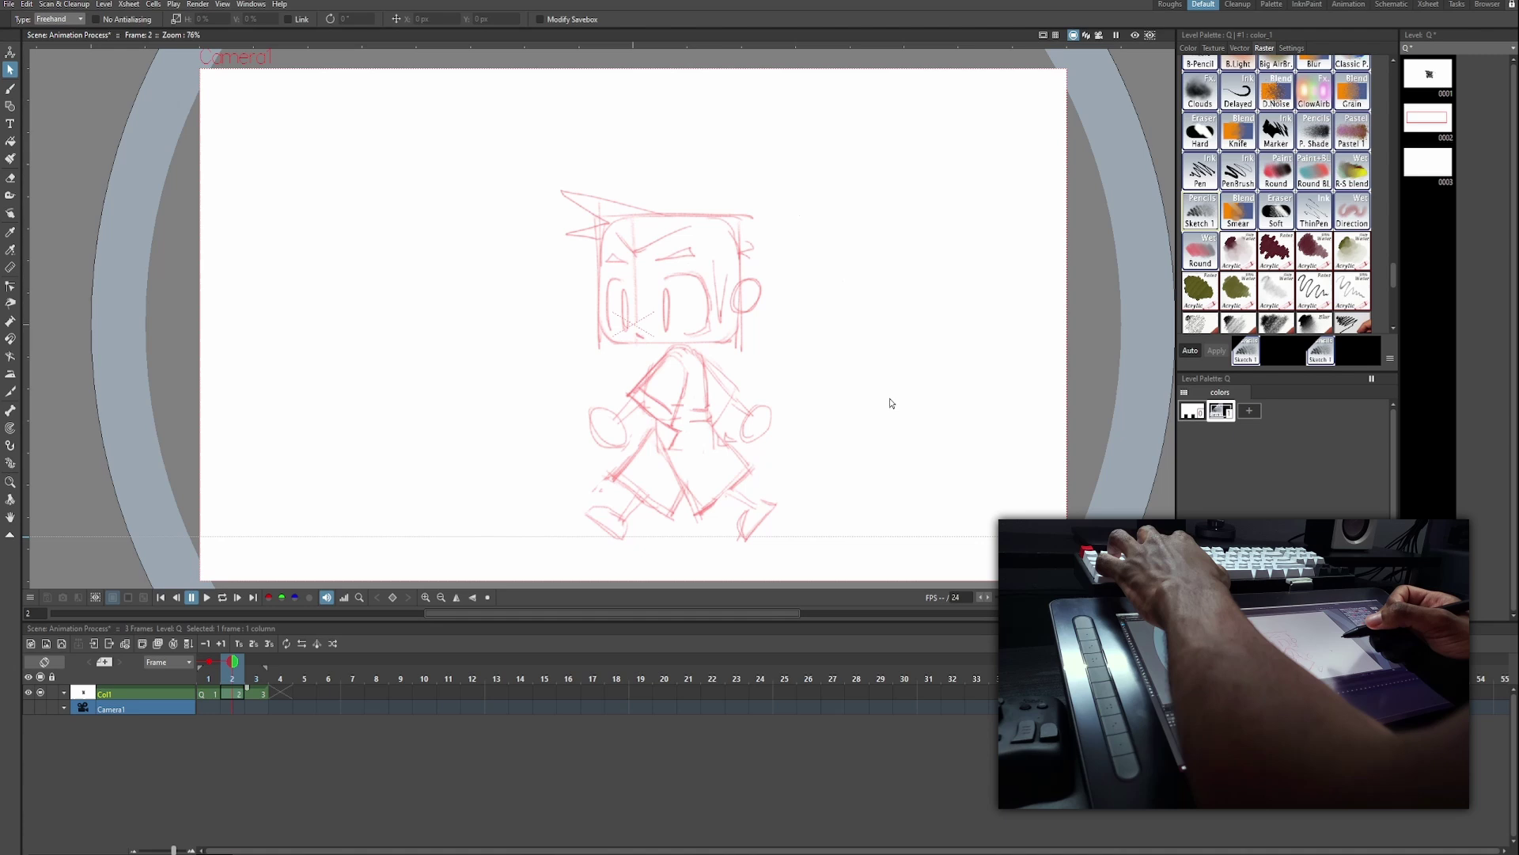
key("ctrl+v")
key("b")
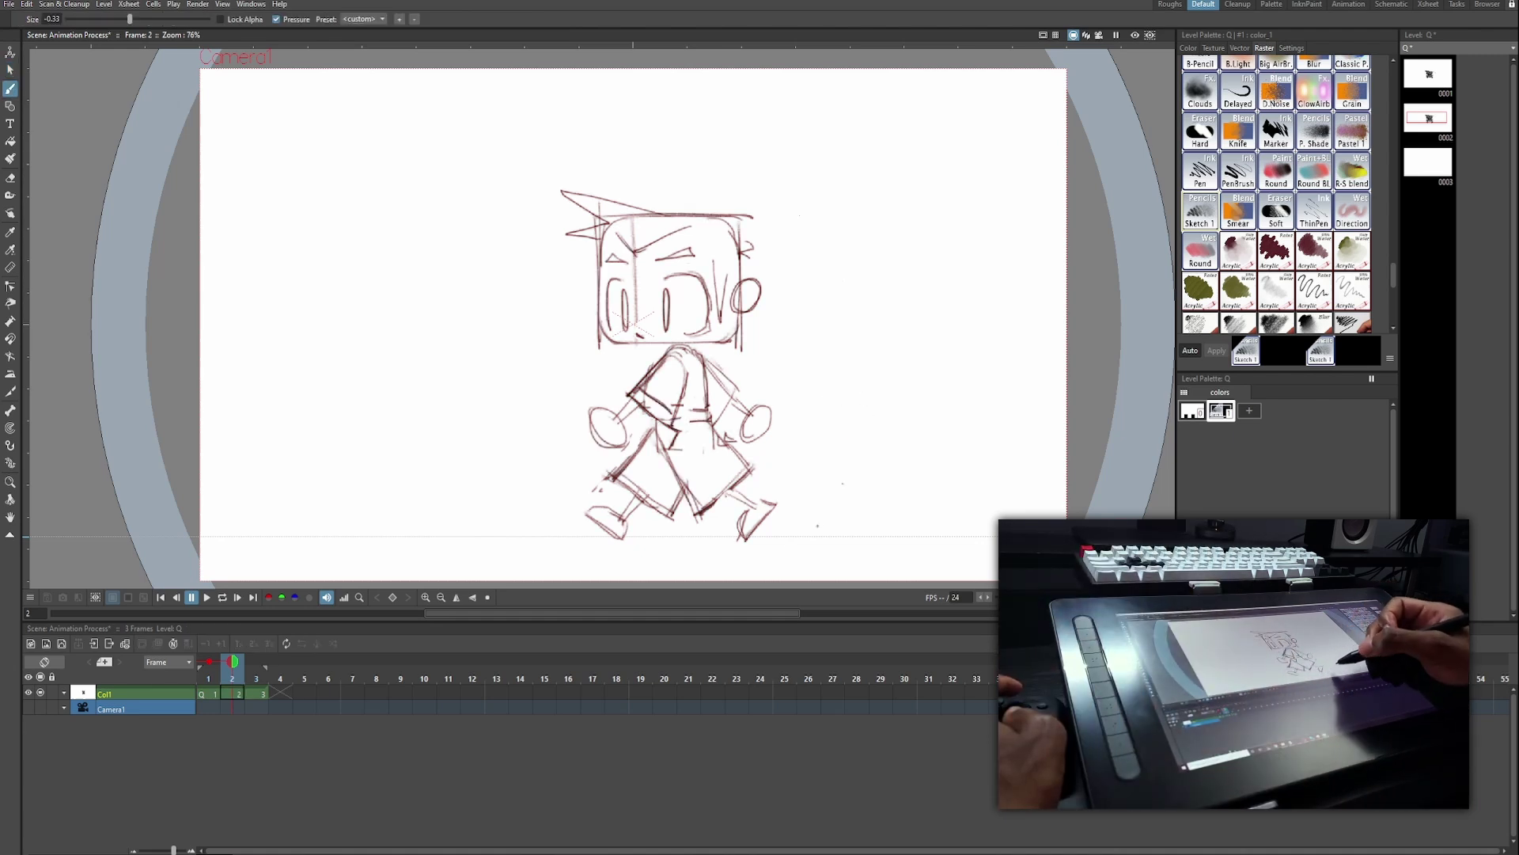
right_click(315, 338)
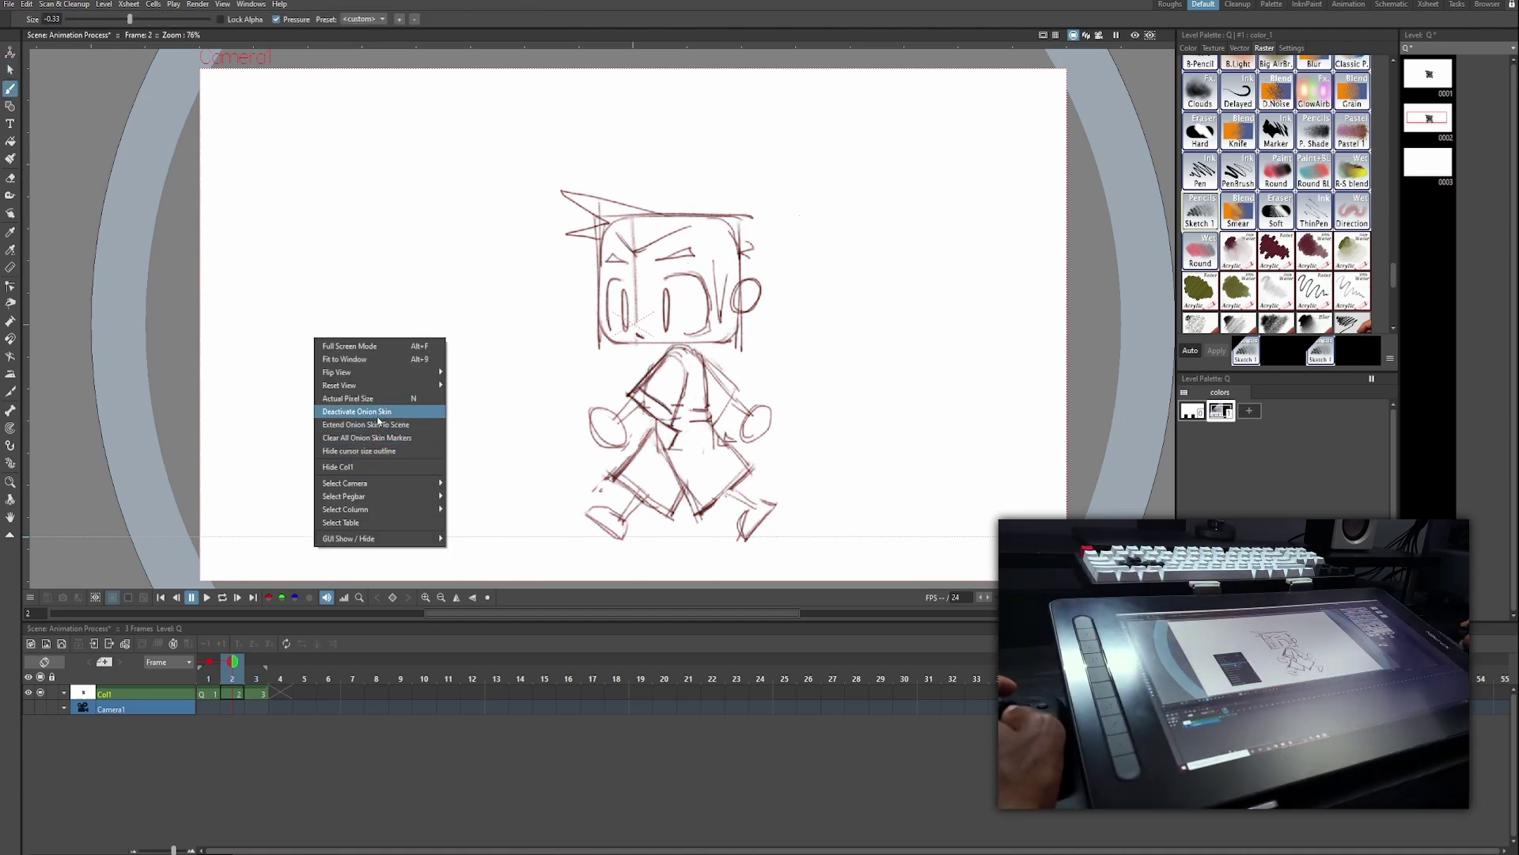
left_click(360, 409)
On frame 2, redraw the shorts so the opposite leg overlaps in front, and erase the near sleeve lines across the torso.
key("a")
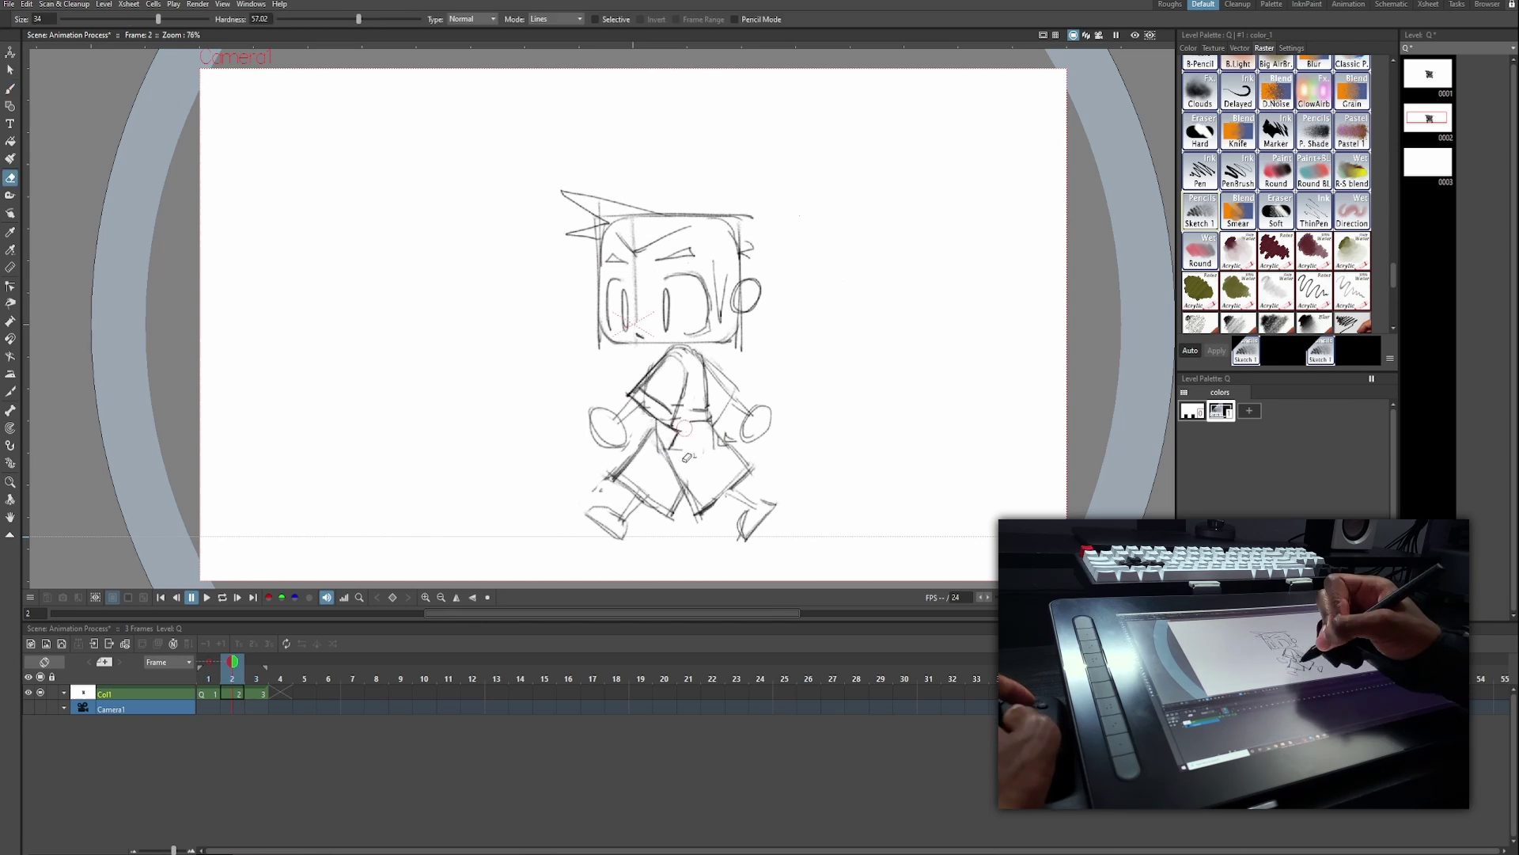
key("b")
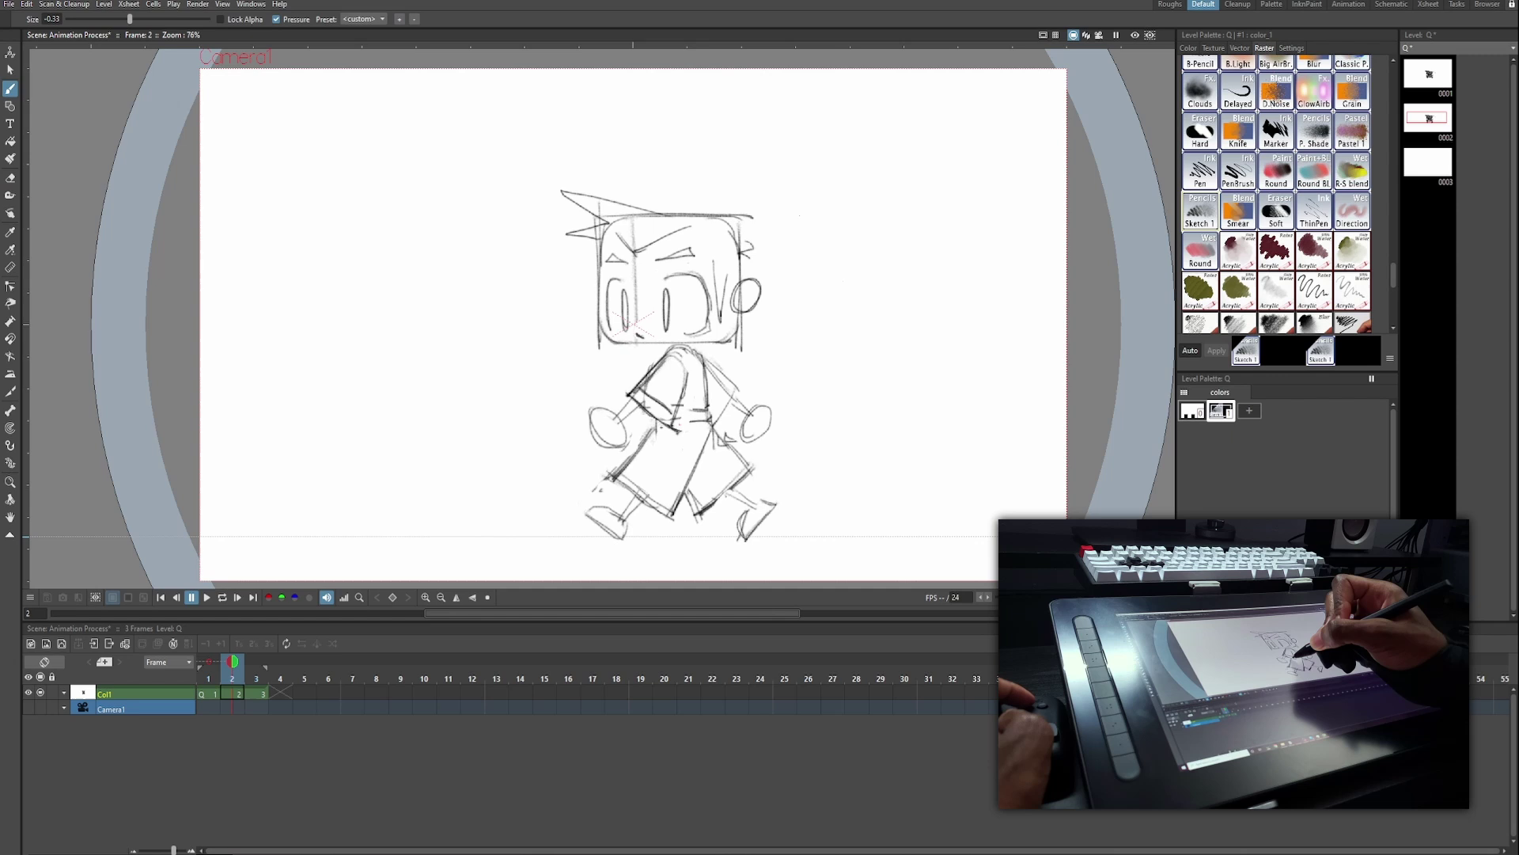
key("a")
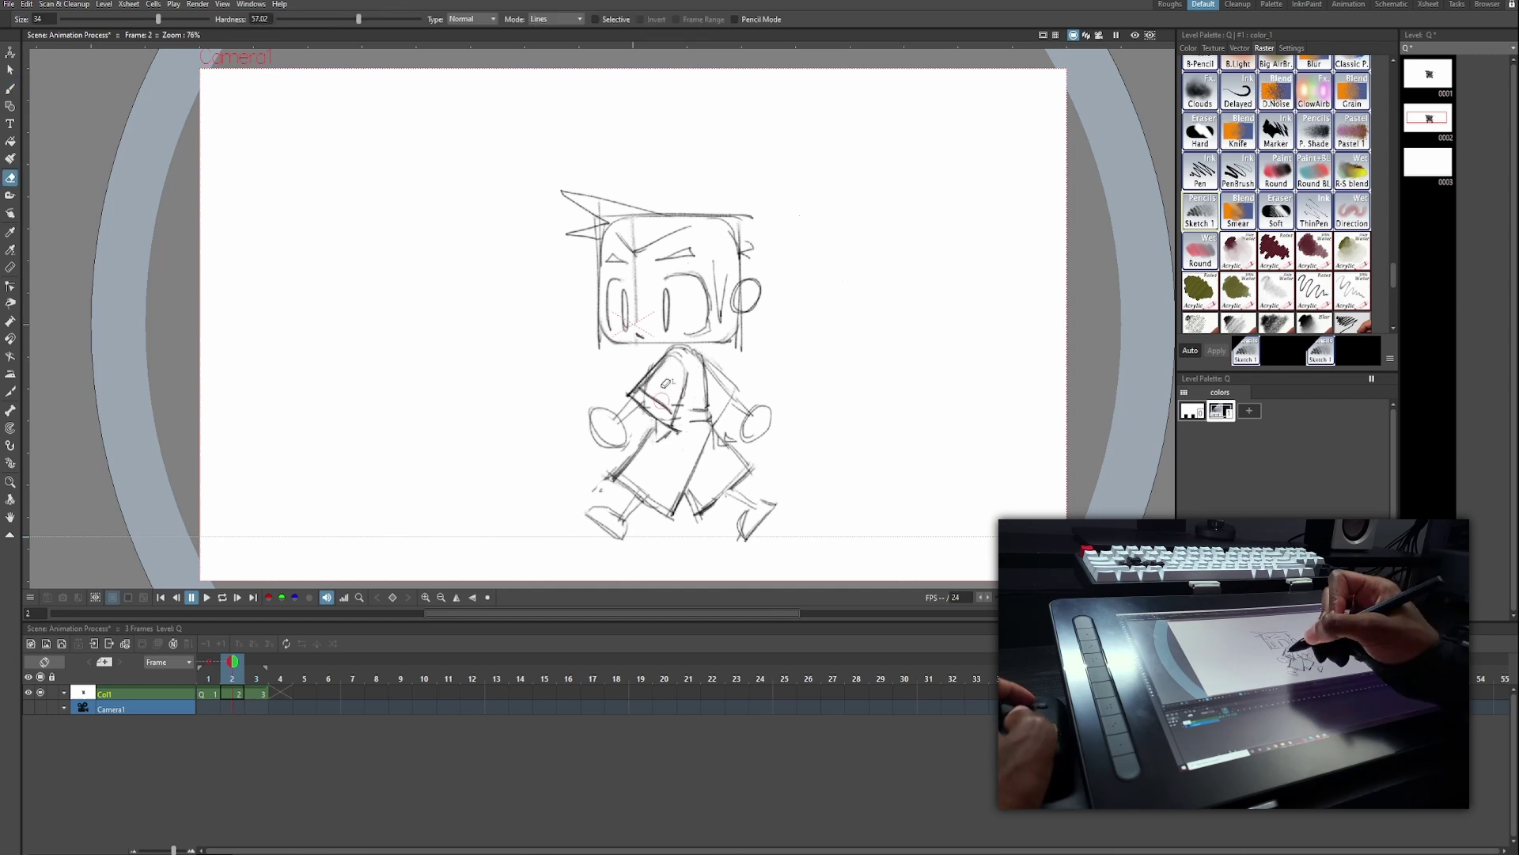
mouse_move(663, 379)
left_mouse_down()
mouse_move(671, 425)
mouse_move(684, 396)
left_mouse_up()
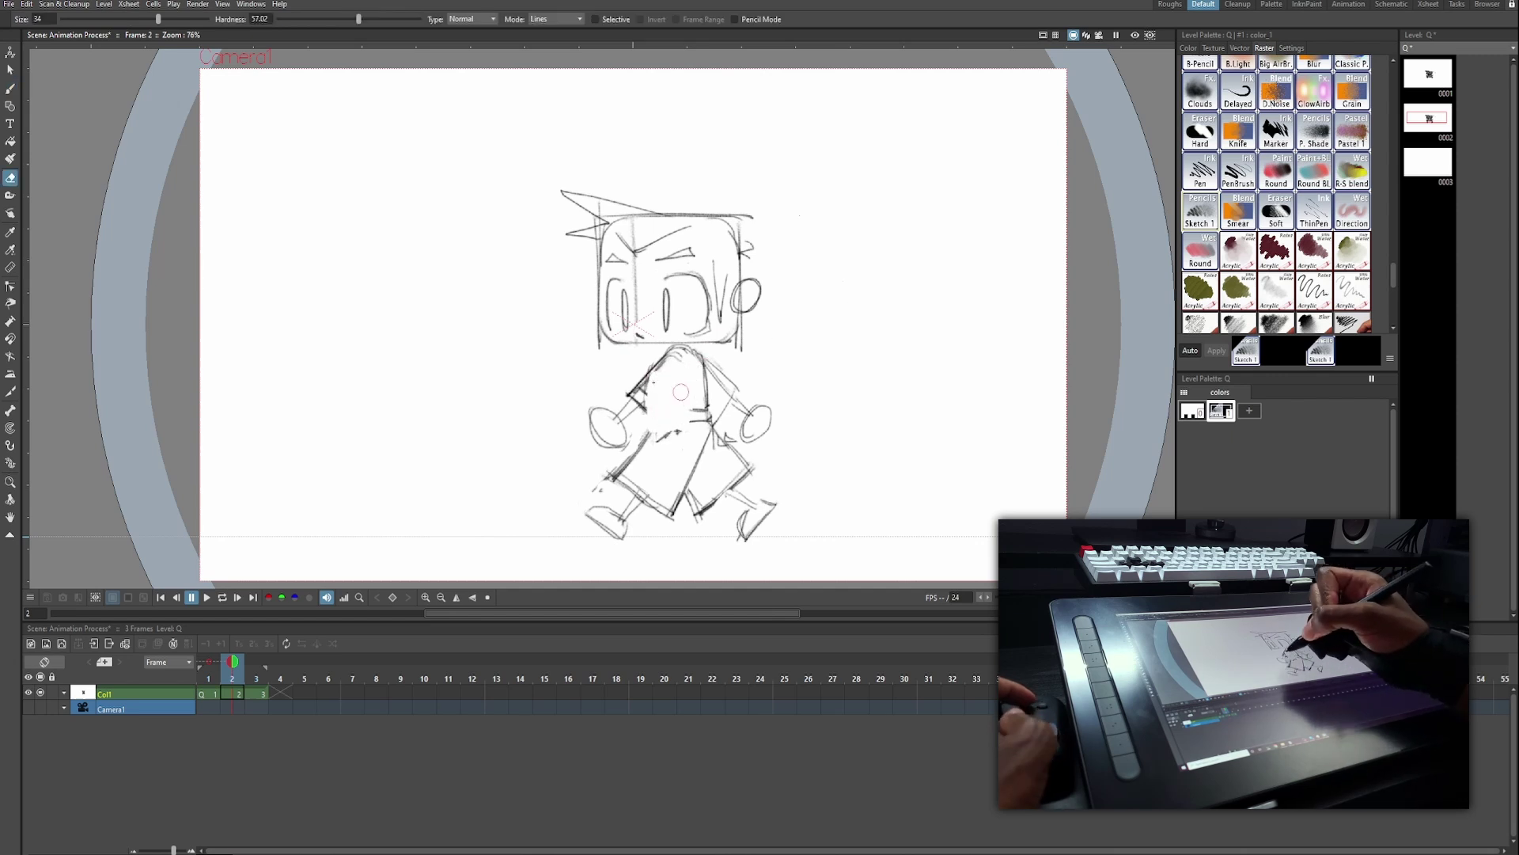
key("b")
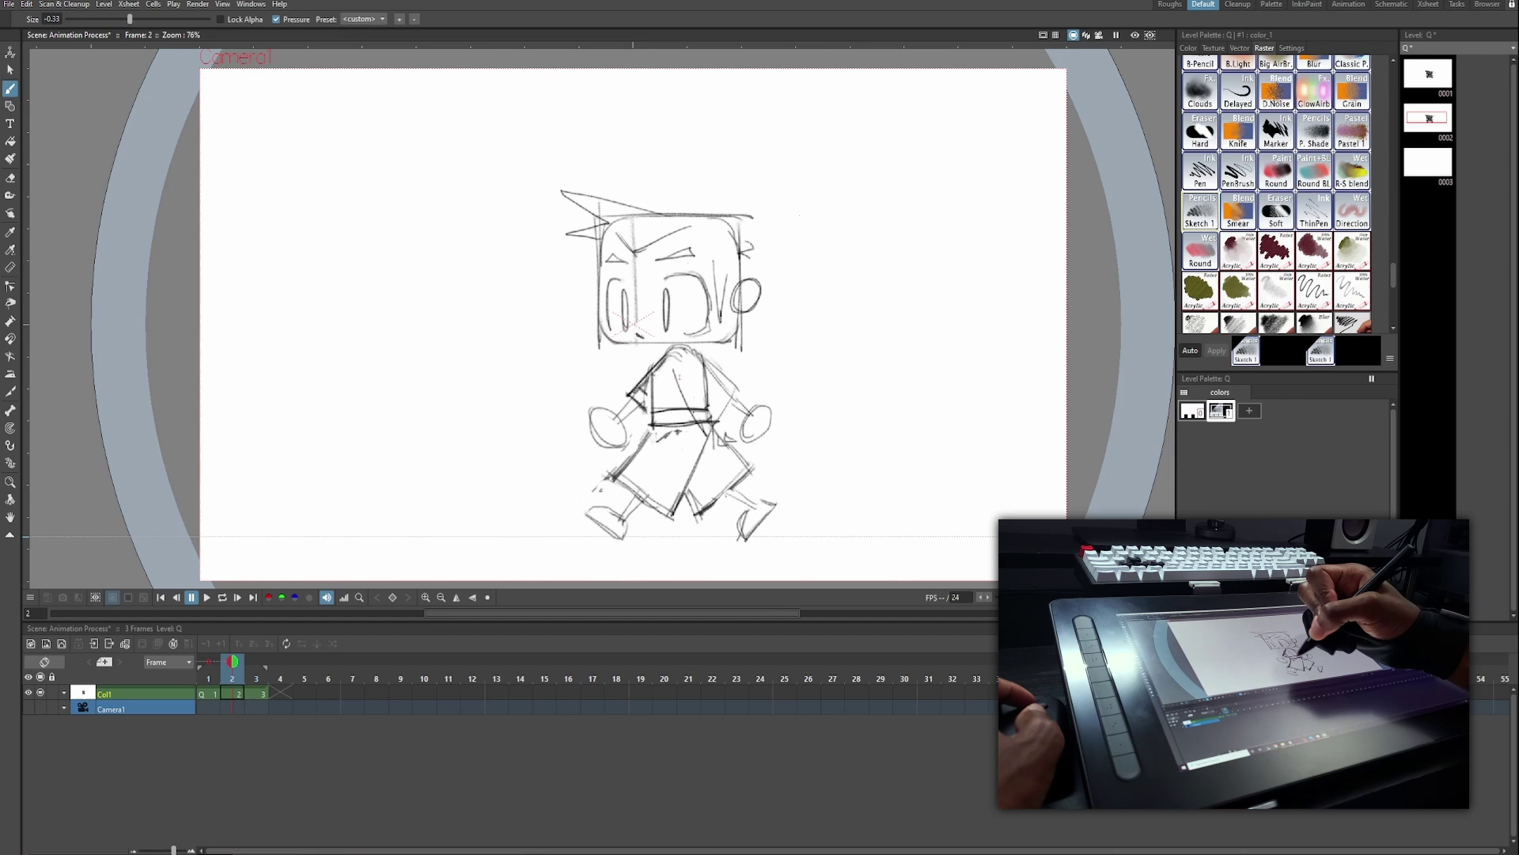
Redraw frame 2's torso with a straight hem and the near sleeve angled toward the rear hand, and touch up the shorts.
left_click_drag(679, 378, 706, 430)
key("ctrl+z")
key("ctrl+z")
left_click_drag(677, 376, 704, 437)
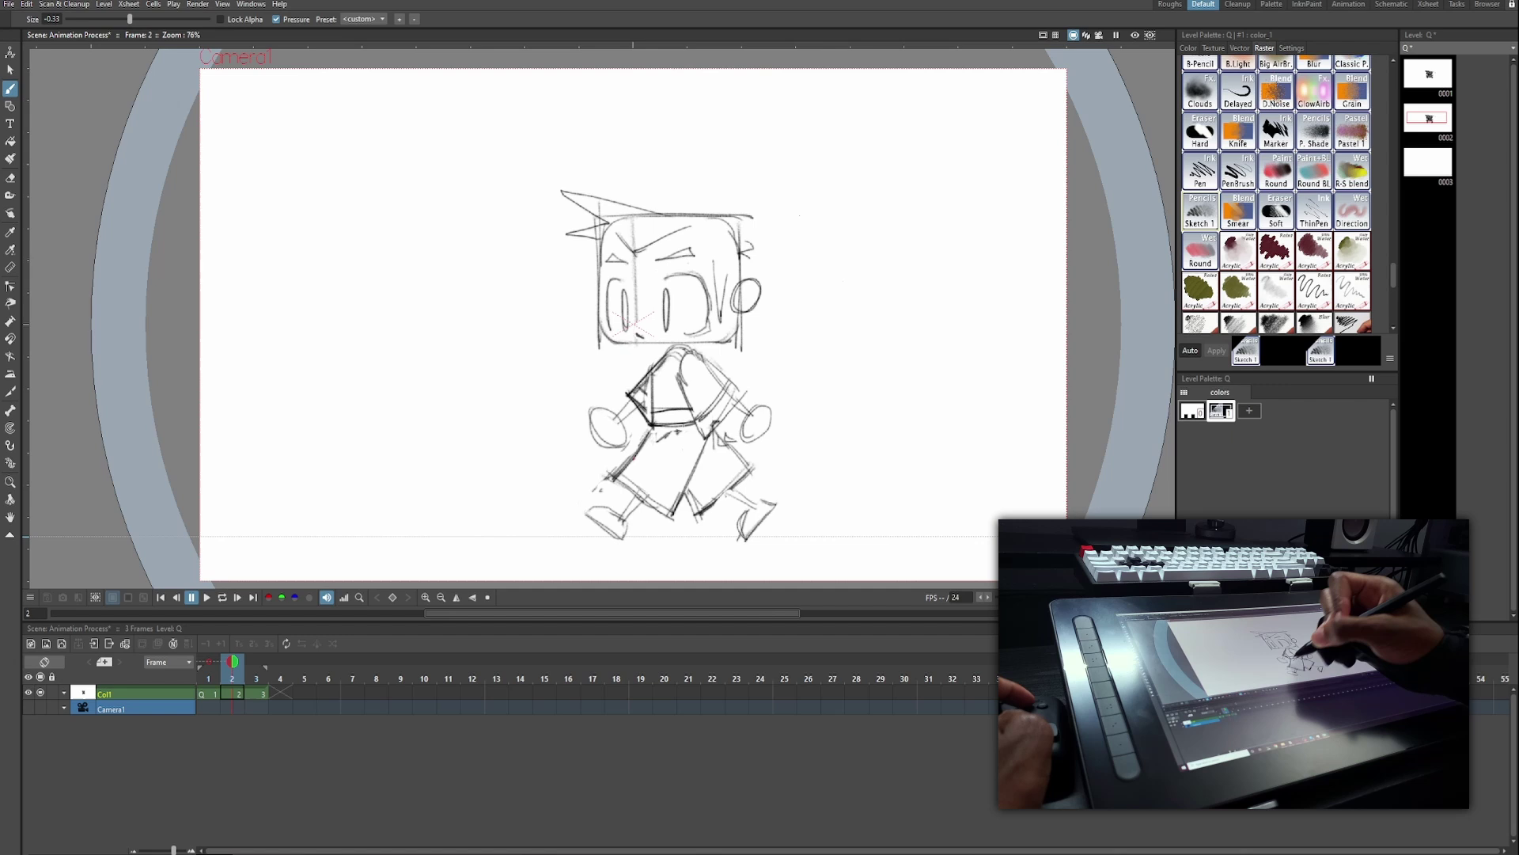
left_click_drag(672, 430, 650, 451)
left_click_drag(631, 466, 678, 499)
key(".")
key(".")
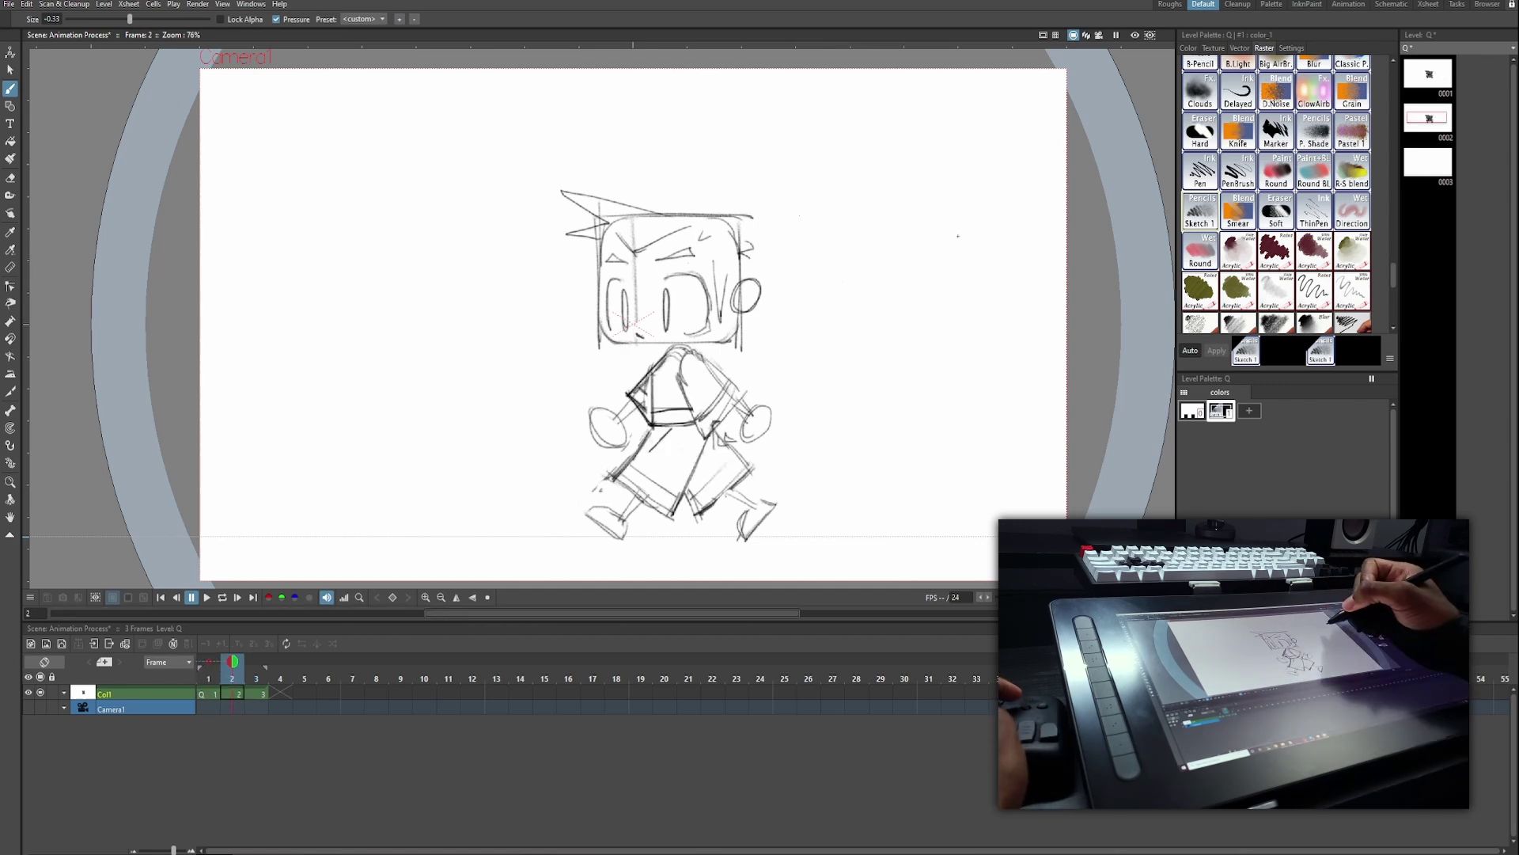
Remove the blank drawing from frame 3 and extend frame 1's exposure by one frame, moving the second pose to frame 3.
left_click(256, 694)
key("Delete")
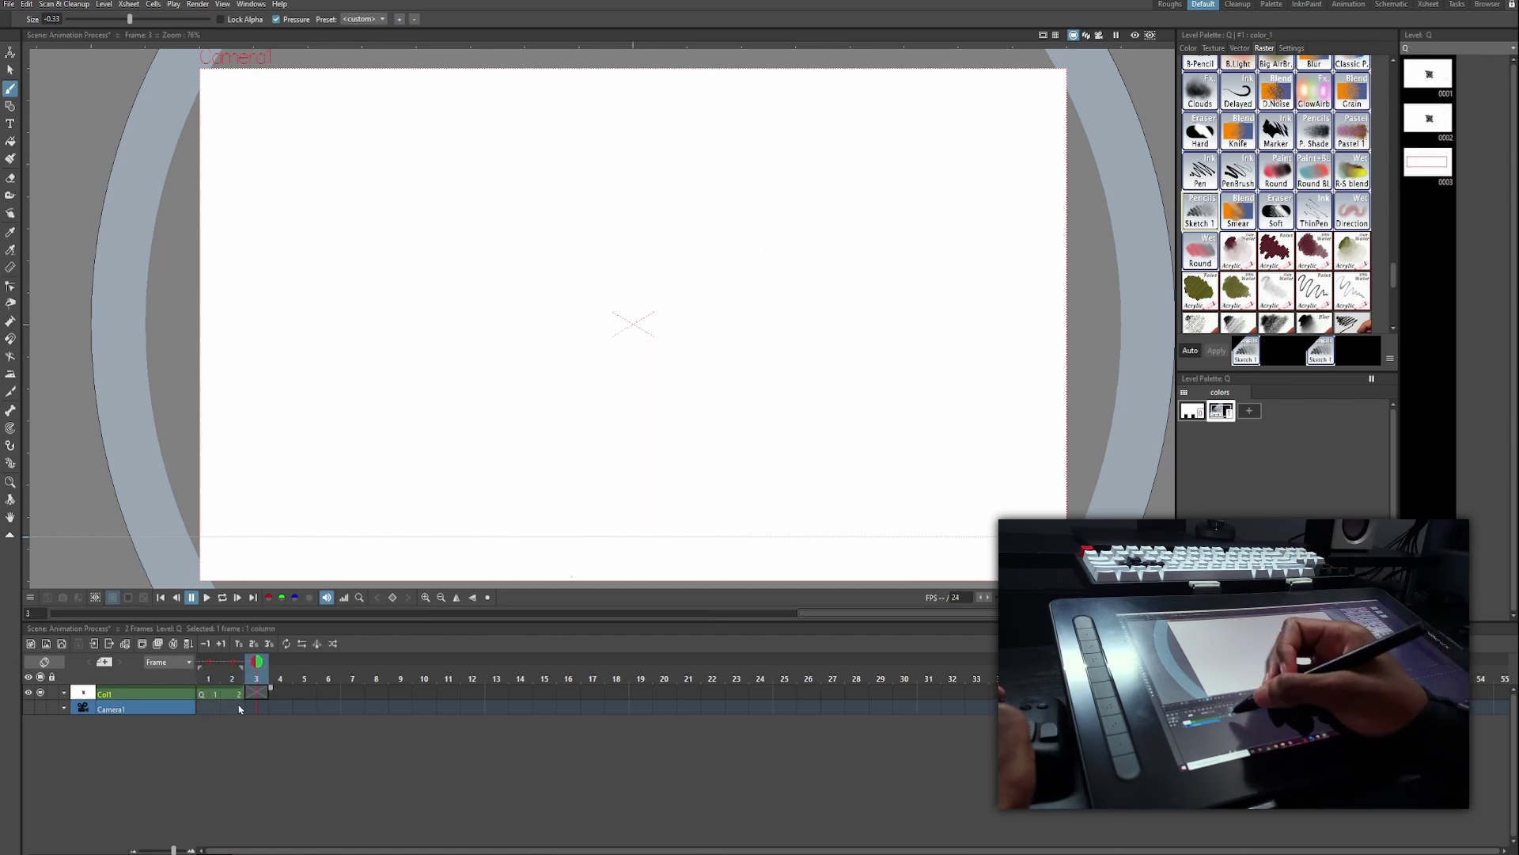
left_click(214, 694)
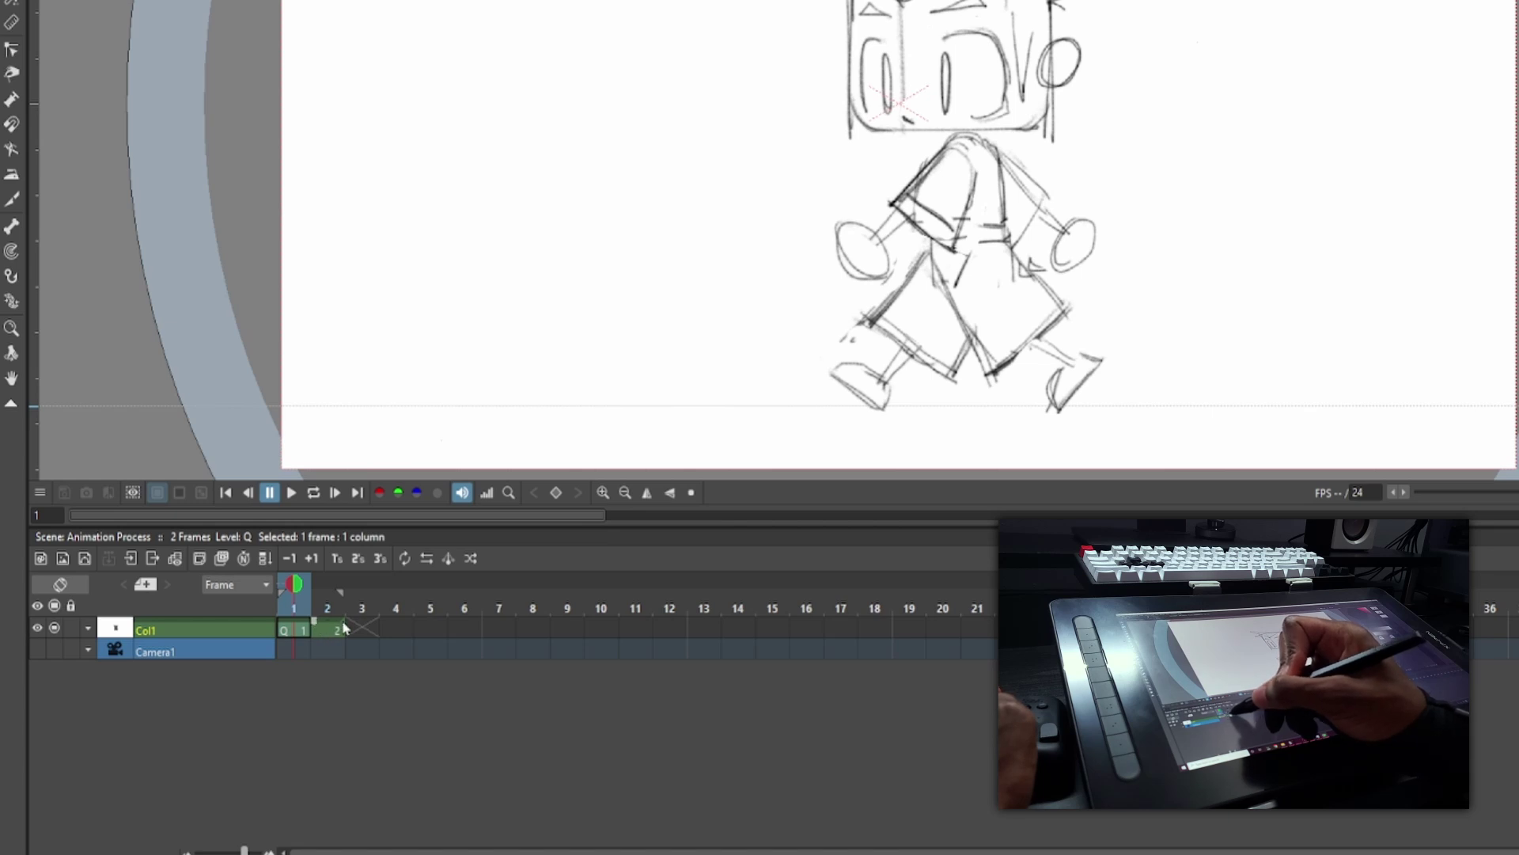
left_click_drag(343, 628, 359, 631)
left_click(339, 626)
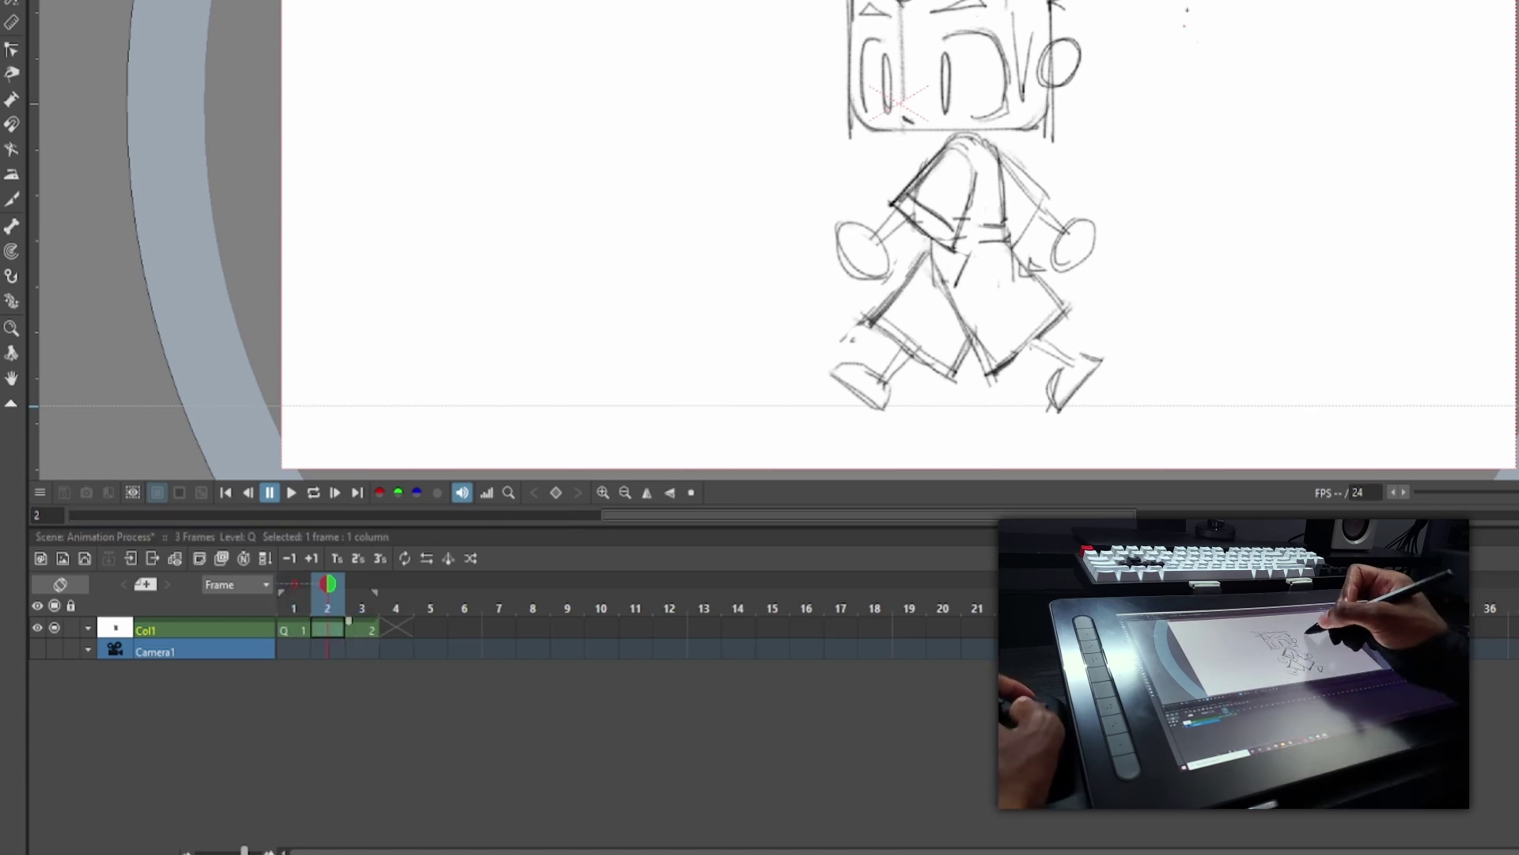
Start a blank in-between drawing on frame 2 by erasing its test strokes, and set an onion skin marker on frame 1.
left_click_drag(1187, 10, 1197, 10)
left_click_drag(1154, 91, 1181, 126)
mouse_move(1199, 39)
left_mouse_down()
mouse_move(1216, 14)
mouse_move(1186, 128)
left_mouse_up()
key("e")
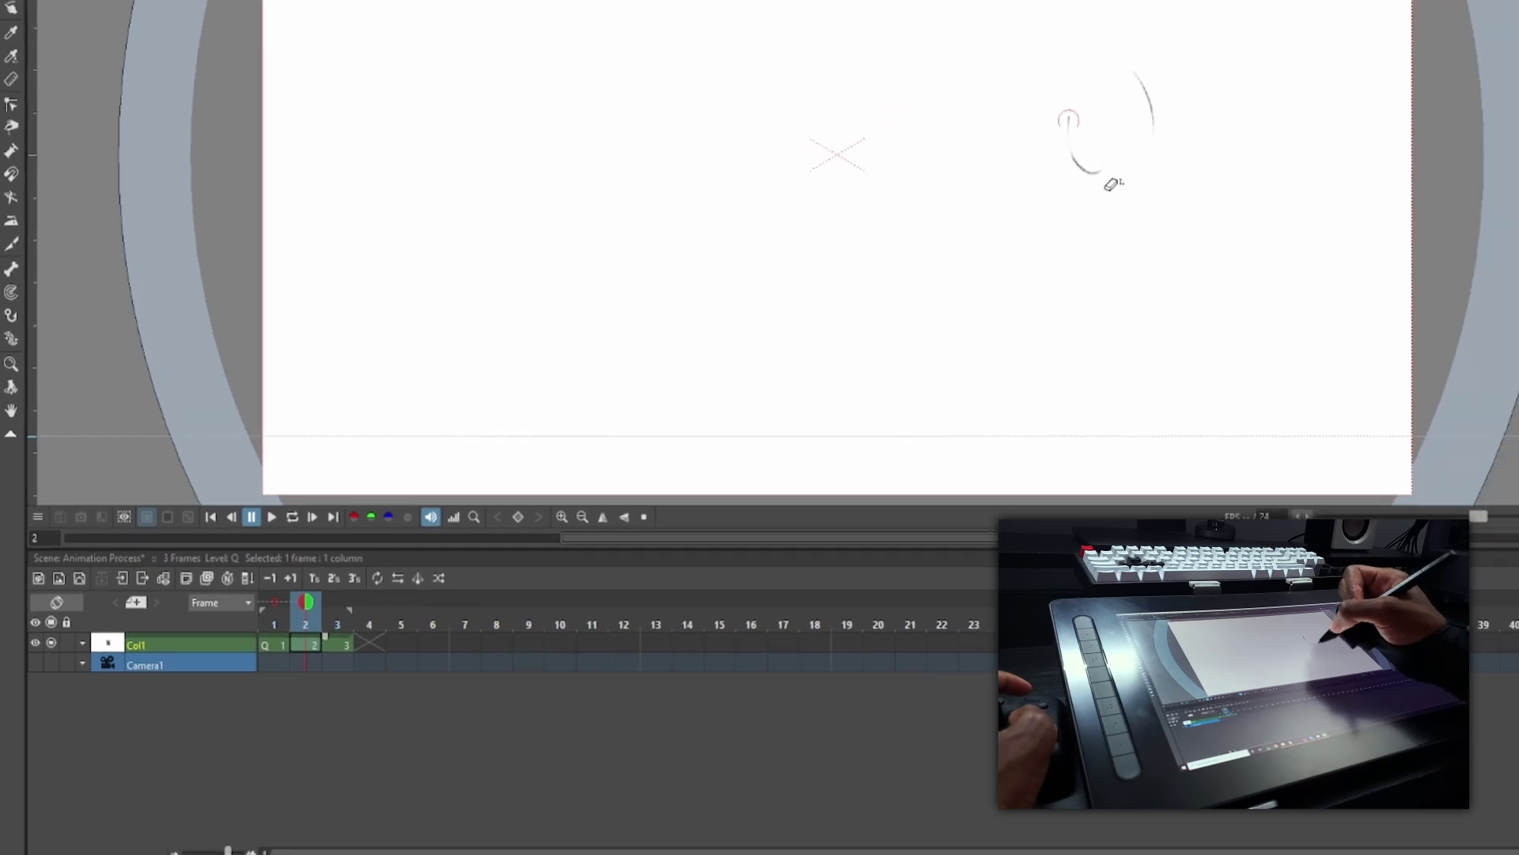
mouse_move(1112, 184)
left_mouse_down()
mouse_move(1131, 157)
mouse_move(1108, 139)
left_mouse_up()
key("b")
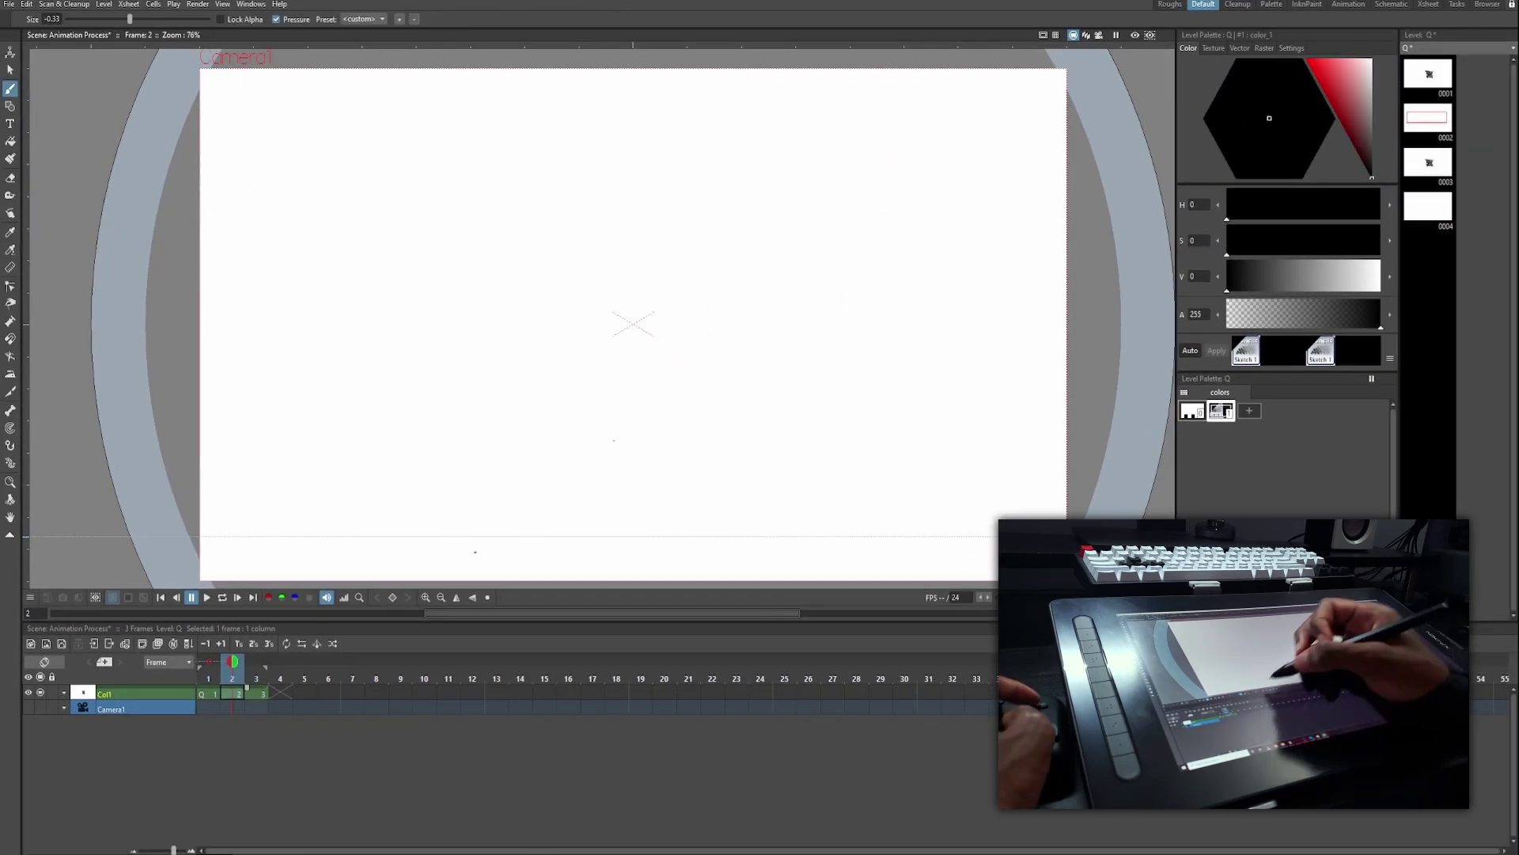
left_click(209, 662)
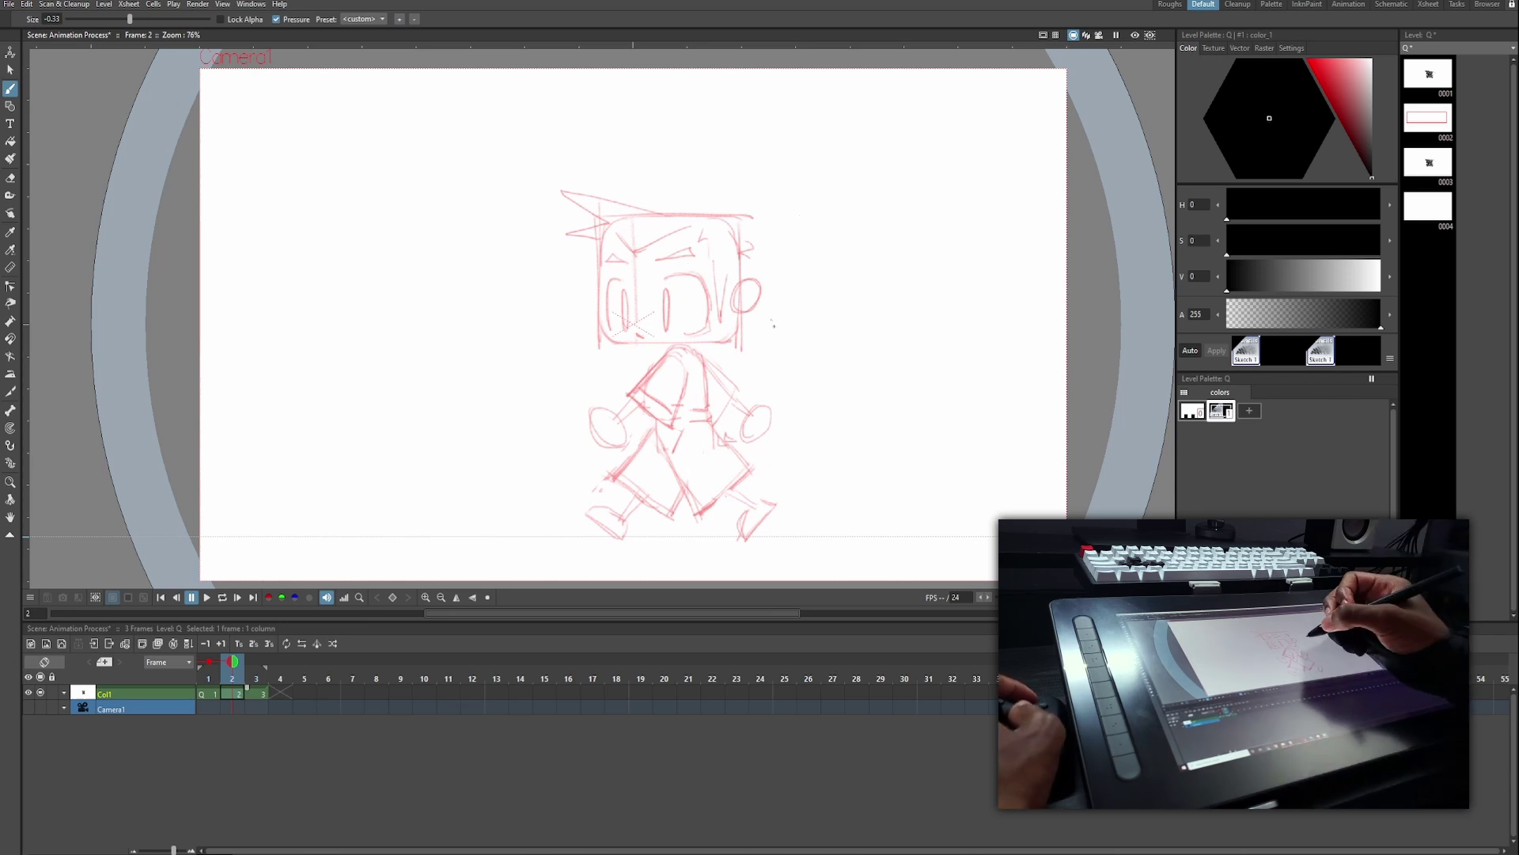
Sketch the rounded torso with its hem and the boxy head outline of the in-between pose on frame 2.
key("ctrl+z")
left_click_drag(658, 401, 715, 403)
key("ctrl+z")
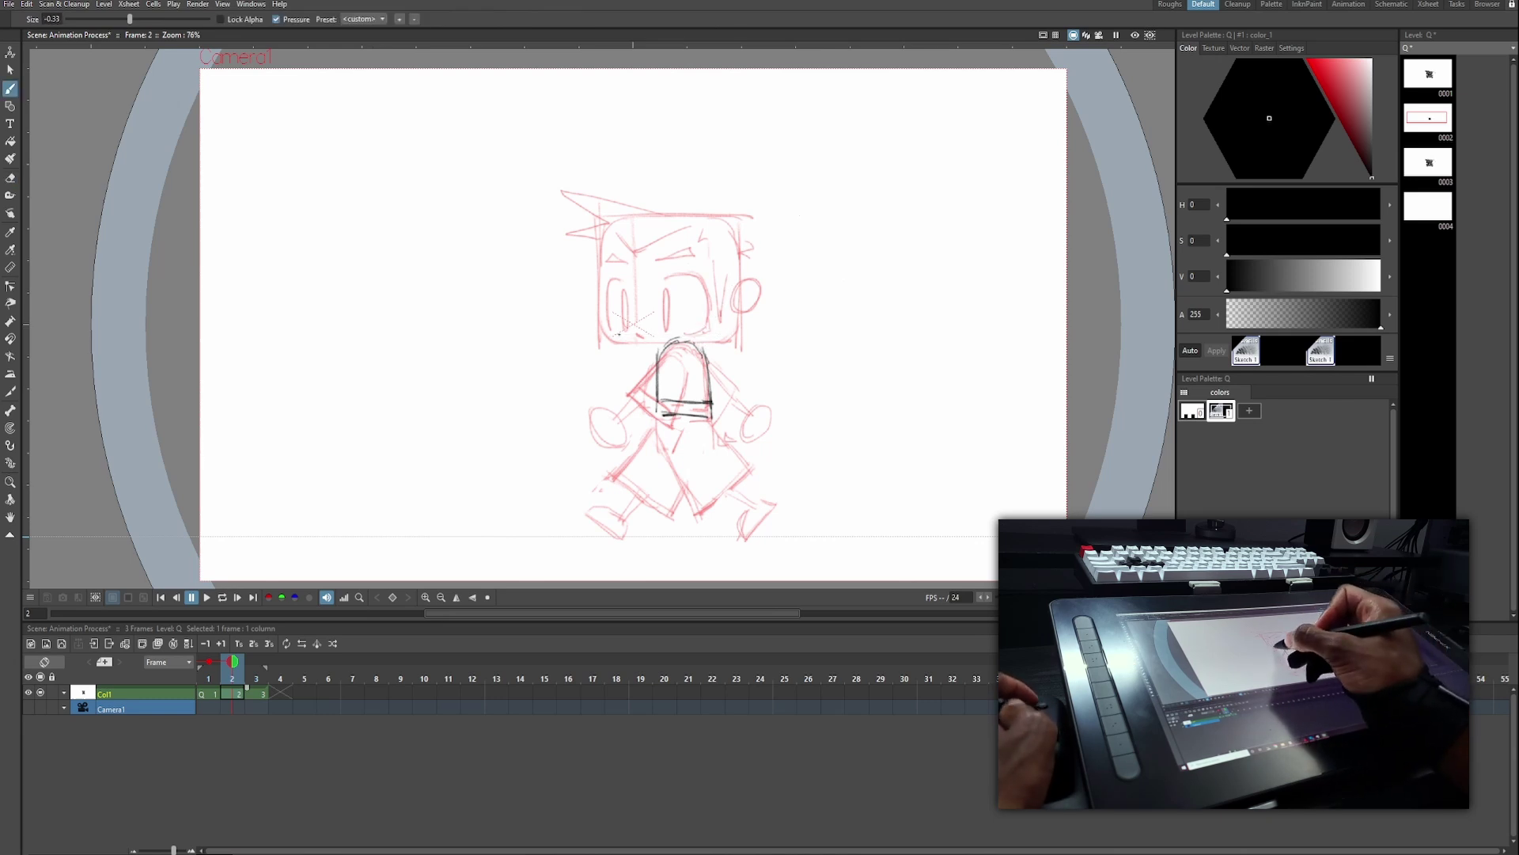
left_click_drag(719, 338, 744, 207)
Try several leg placements below the in-between pose's torso and undo the trial strokes.
left_click_drag(713, 419, 727, 518)
key("ctrl+z")
key("ctrl+z")
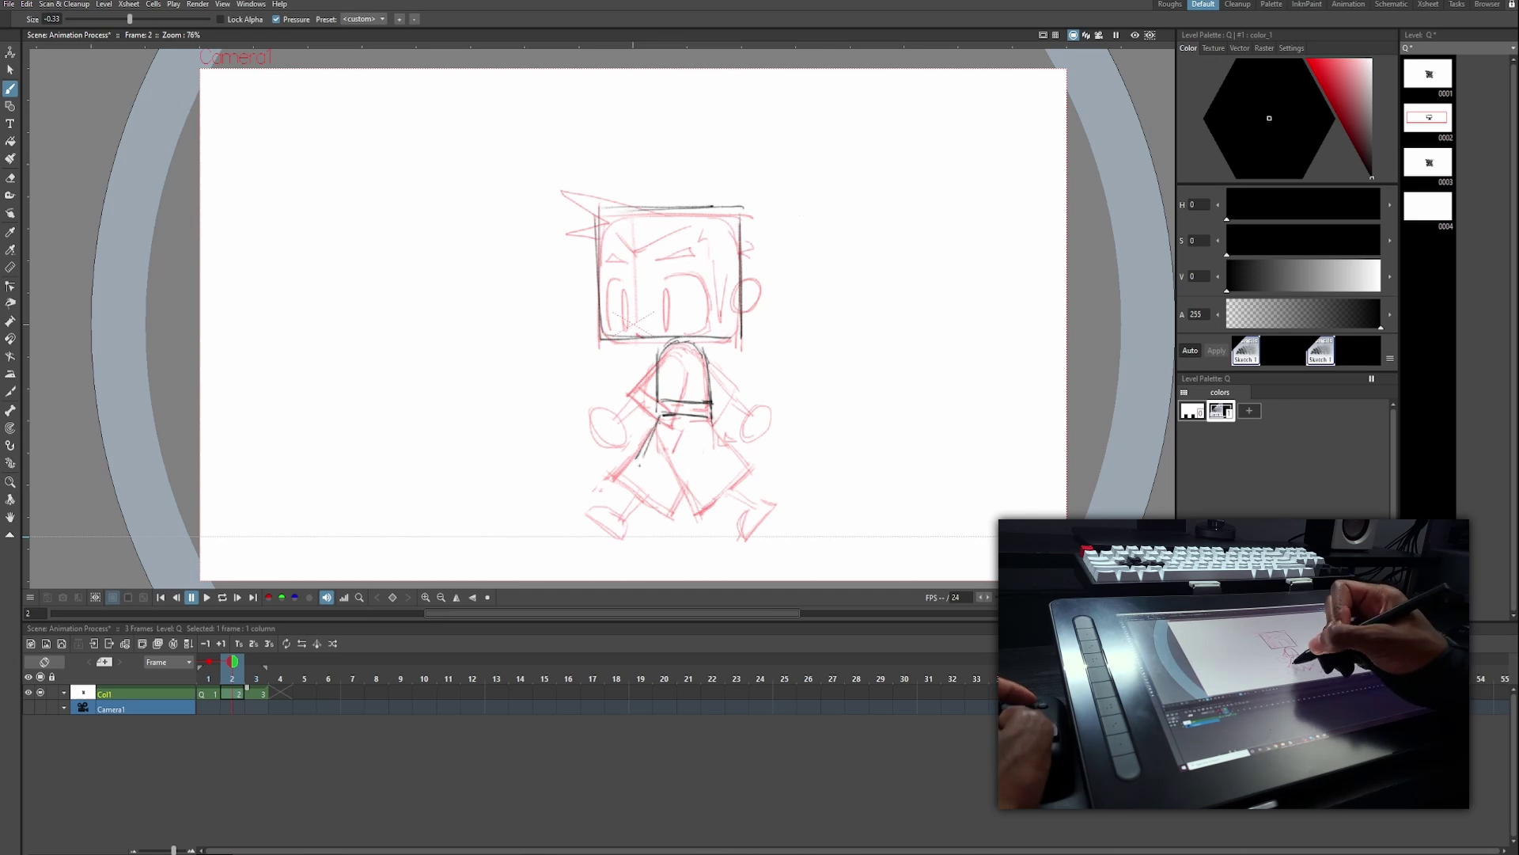
left_click_drag(661, 417, 631, 452)
mouse_move(713, 425)
left_mouse_down()
mouse_move(696, 459)
mouse_move(597, 454)
mouse_move(662, 495)
left_mouse_up()
key("ctrl+z")
key(".")
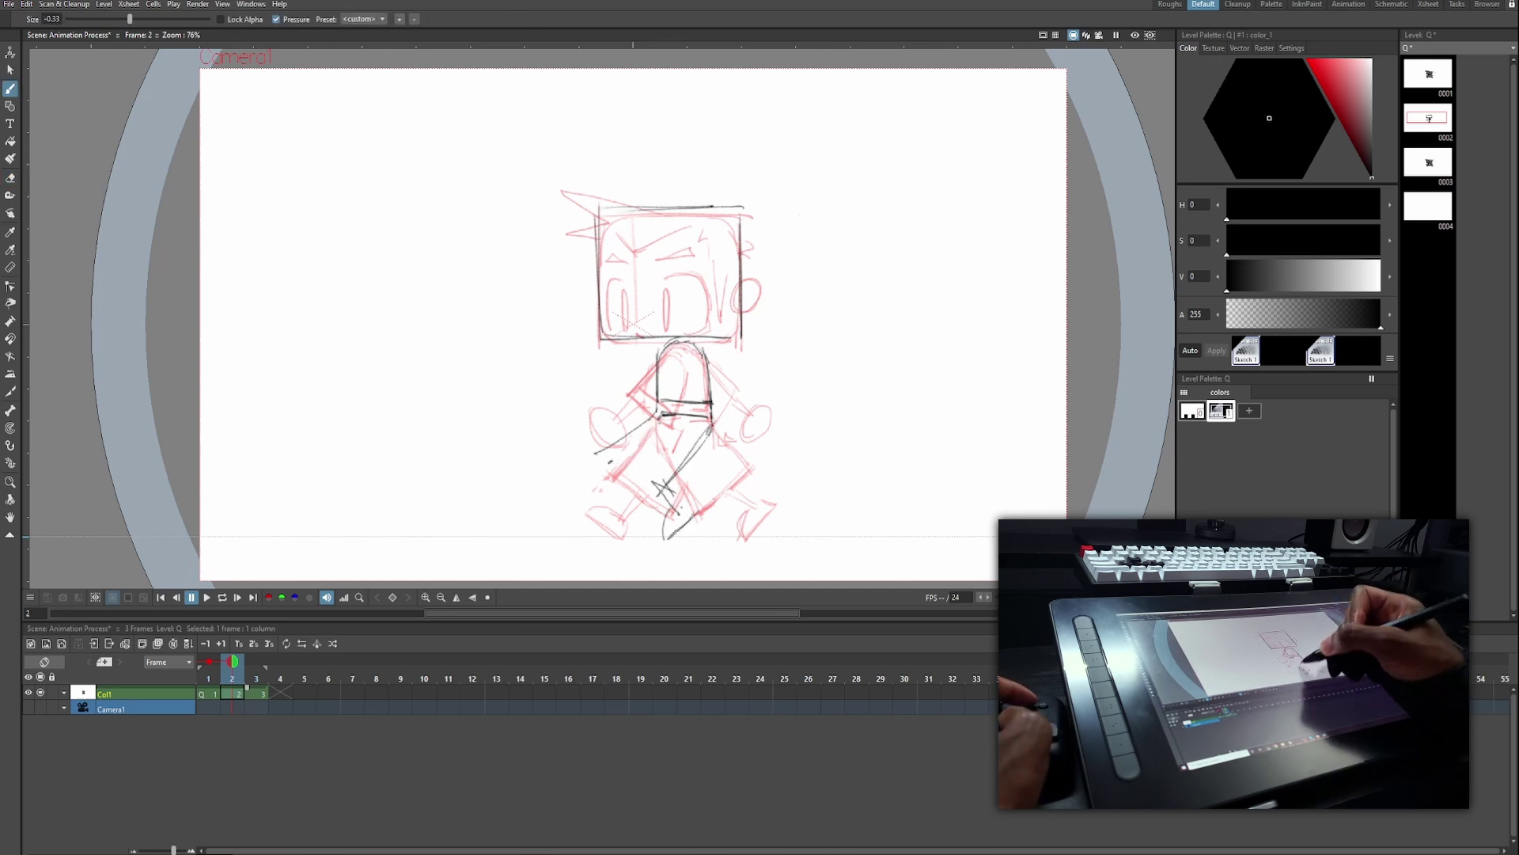
left_click_drag(608, 453, 670, 503)
left_click_drag(663, 543, 695, 516)
left_click_drag(712, 429, 737, 538)
key(".")
mouse_move(610, 455)
left_mouse_down()
mouse_move(673, 497)
mouse_move(701, 492)
mouse_move(663, 540)
left_mouse_up()
key(".")
key("ctrl+z")
Sketch the in-between legs with one planted straight down and the other bent forward at the knee.
left_click_drag(663, 420, 657, 507)
left_click_drag(657, 506, 724, 500)
mouse_move(670, 420)
left_mouse_down()
mouse_move(639, 456)
mouse_move(713, 428)
left_mouse_up()
key(".")
left_click_drag(640, 459, 661, 498)
left_click_drag(660, 413, 610, 461)
key(".")
left_click_drag(712, 426, 642, 533)
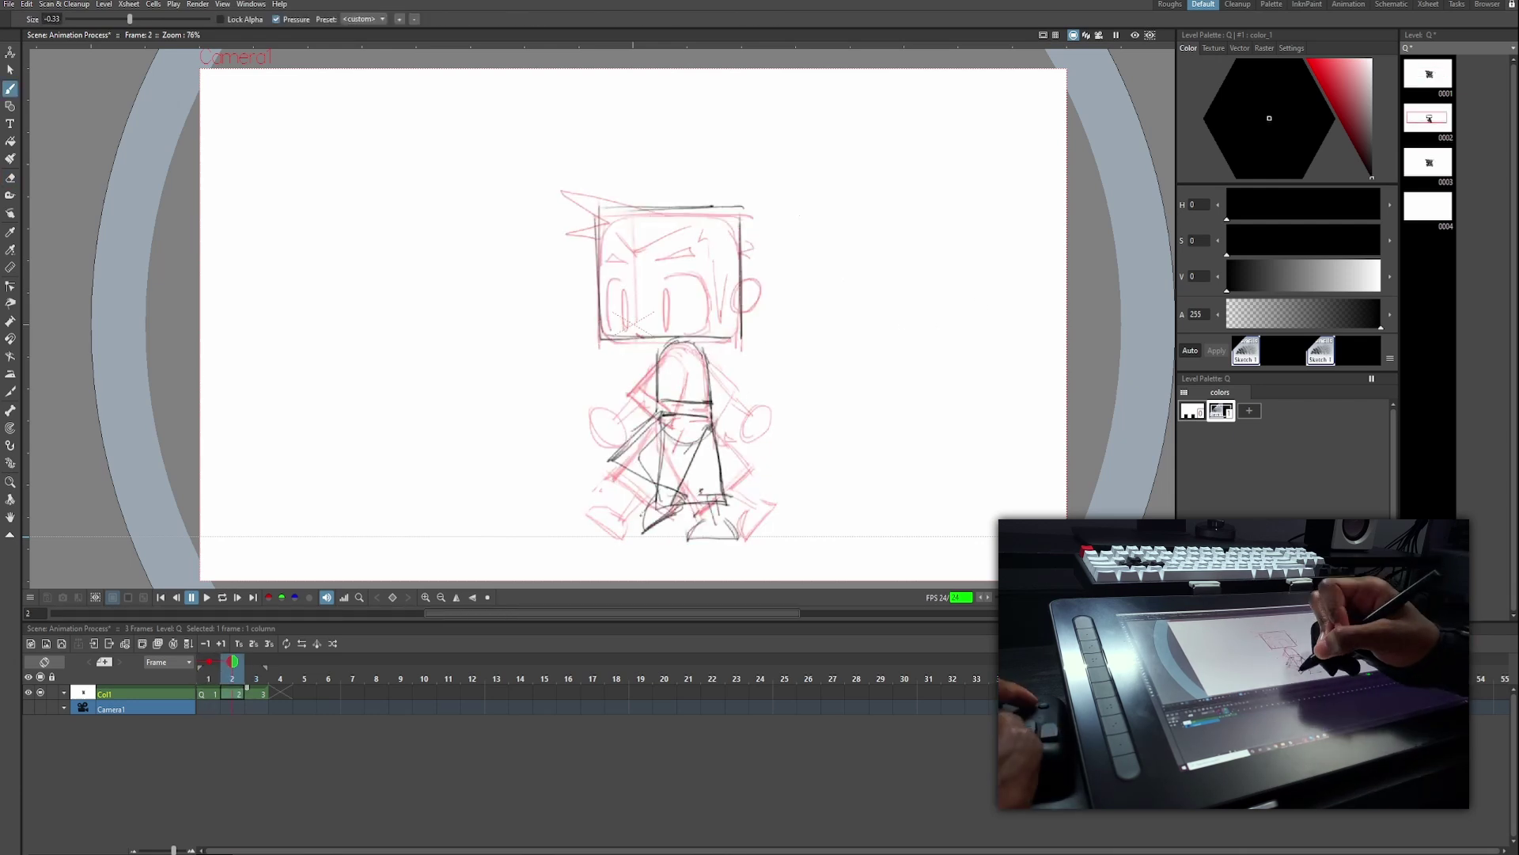
Sketch the passing pose's arm with a round hand over the hips on frame 2, undoing the rejected strokes.
key(".")
left_click_drag(684, 363, 684, 442)
mouse_move(683, 440)
left_mouse_down()
mouse_move(664, 449)
mouse_move(760, 430)
mouse_move(595, 425)
left_mouse_up()
key("ctrl+z")
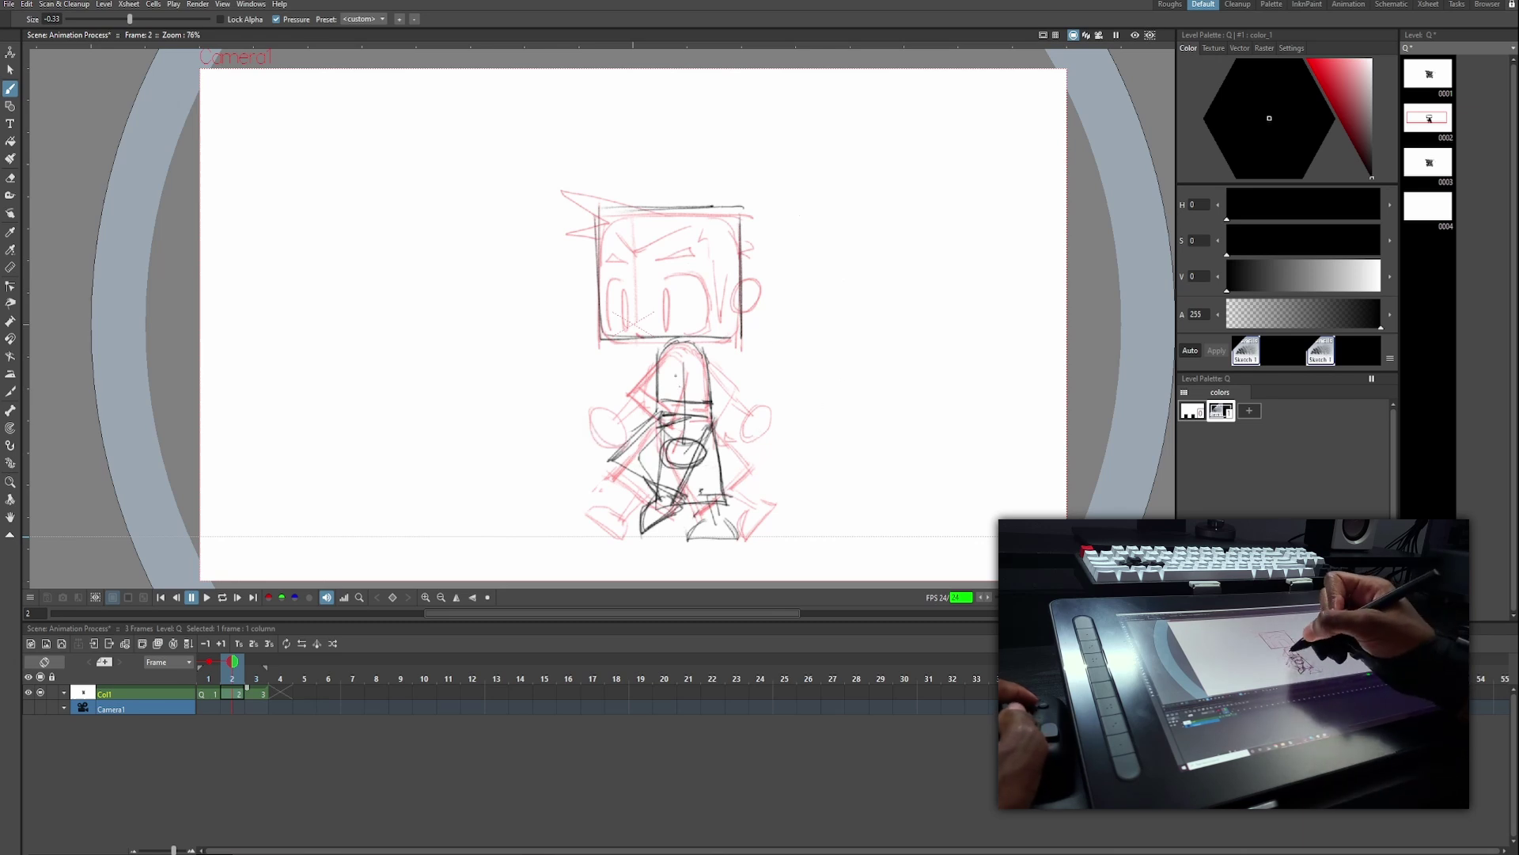
mouse_move(691, 377)
left_mouse_down()
mouse_move(662, 423)
mouse_move(686, 435)
mouse_move(663, 407)
left_mouse_up()
key("ctrl+z")
key("ctrl+z")
mouse_move(681, 431)
left_mouse_down()
mouse_move(665, 450)
mouse_move(681, 460)
left_mouse_up()
Draw the two tall eyes with their pupils and the angled eyebrows inside the passing pose's boxy head.
mouse_move(665, 271)
left_mouse_down()
mouse_move(698, 324)
mouse_move(625, 325)
left_mouse_up()
left_click_drag(666, 279, 667, 326)
left_click_drag(611, 273, 611, 324)
left_click_drag(609, 259, 630, 252)
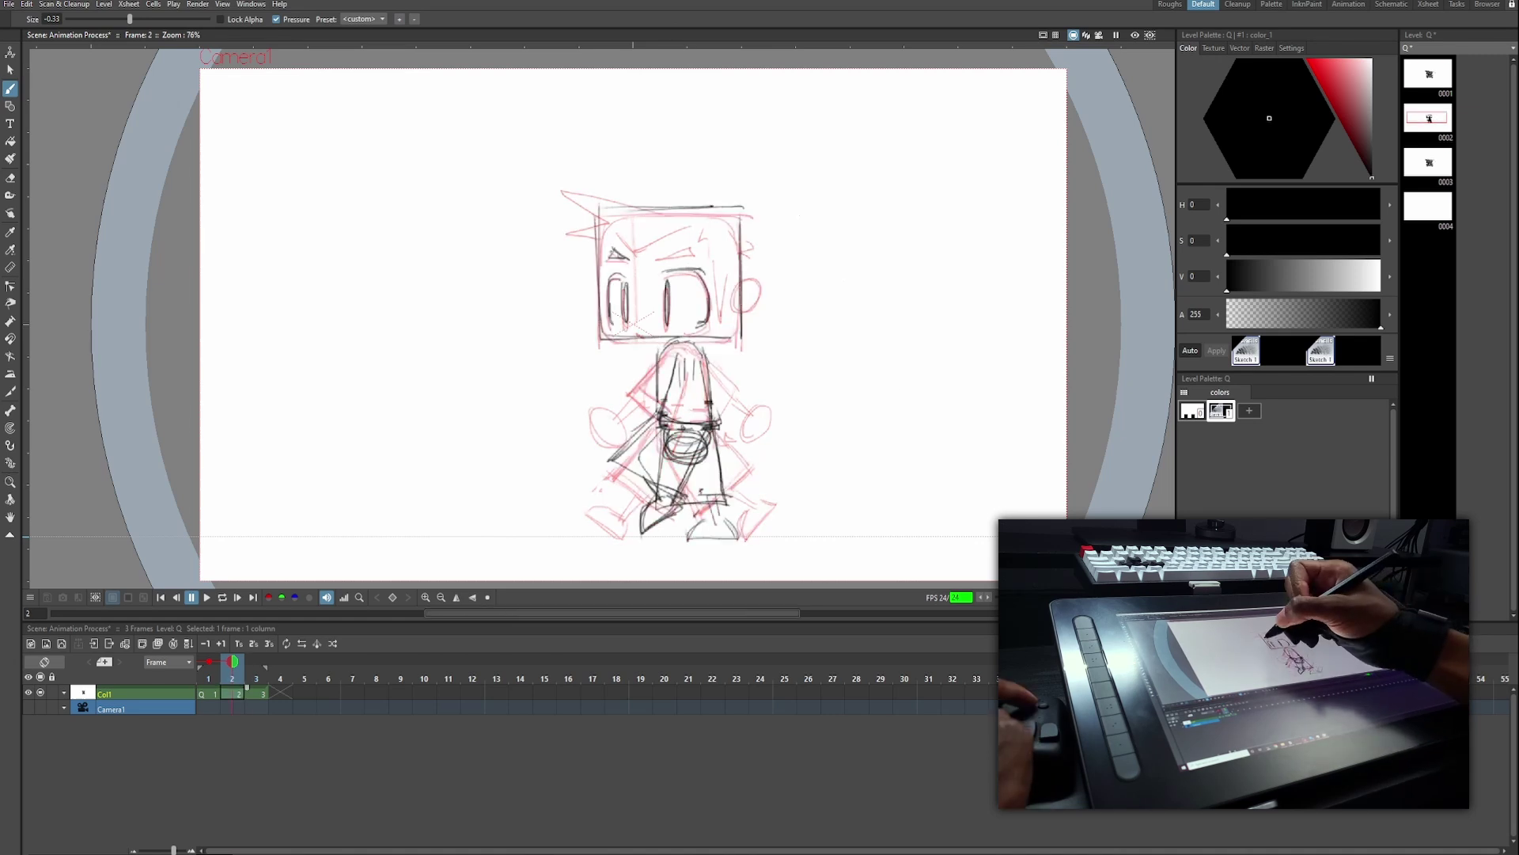
Clean up and redraw the shirt hem across the passing pose's waist.
key("e")
key("b")
left_click_drag(663, 406, 712, 407)
key("e")
scroll(1072, 353, "up", 1)
key("b")
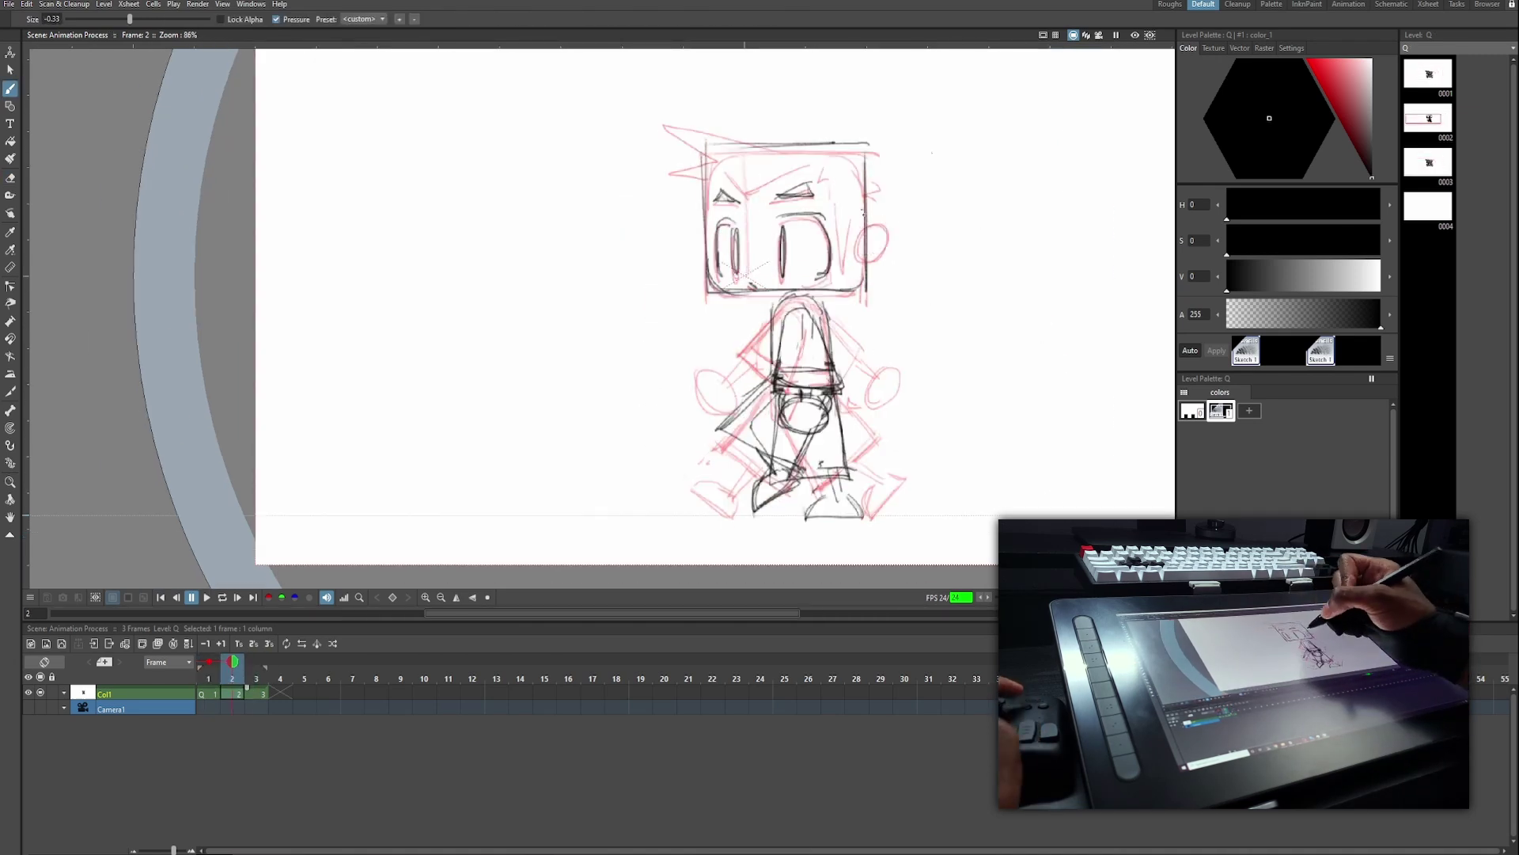
Draw the ear, hair spikes and hairline on the passing pose's head, and turn off the onion skin.
left_click_drag(874, 221, 863, 254)
mouse_move(666, 123)
left_mouse_down()
mouse_move(718, 160)
mouse_move(703, 178)
left_mouse_up()
left_click_drag(869, 176, 868, 194)
mouse_move(724, 170)
left_mouse_down()
mouse_move(804, 165)
mouse_move(853, 210)
left_mouse_up()
key("period")
key("slash")
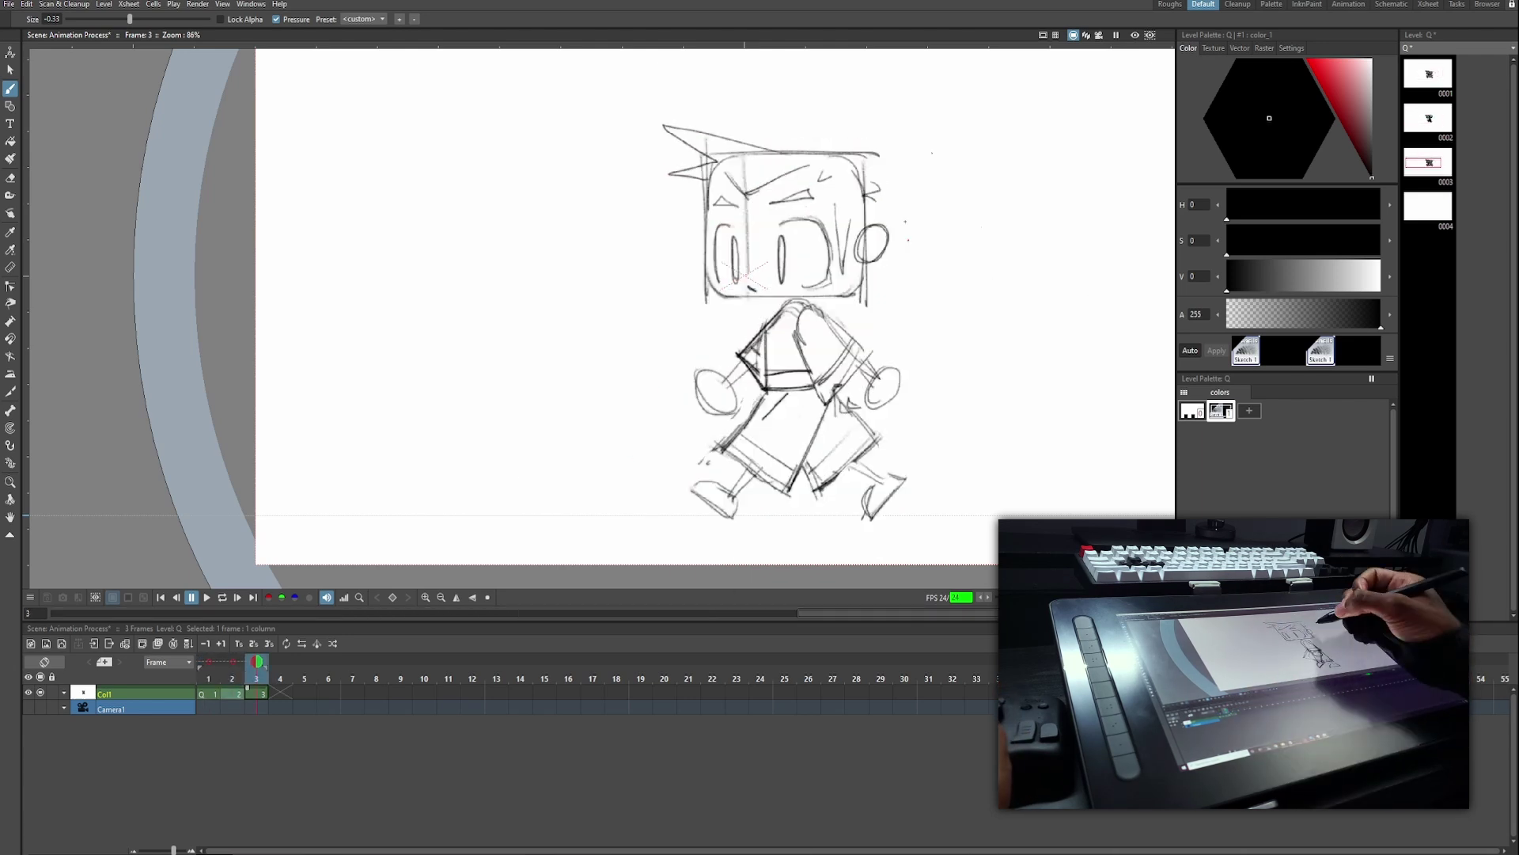
Rework the bent leg and the lines around the hand on frame 2, comparing against the neighbouring contact poses.
key("comma")
mouse_move(800, 405)
left_mouse_down()
mouse_move(831, 397)
mouse_move(724, 438)
mouse_move(745, 473)
mouse_move(835, 455)
left_mouse_up()
key("comma")
key("period")
key("e")
key("b")
key("period")
key("comma")
key("comma")
key("period")
key("e")
key("b")
Erase and redraw the bent leg's foot area on frame 2, checking it against frame 1.
key("e")
left_click_drag(792, 483, 756, 518)
key("b")
key("comma")
key("period")
key("e")
key("b")
key("comma")
key("period")
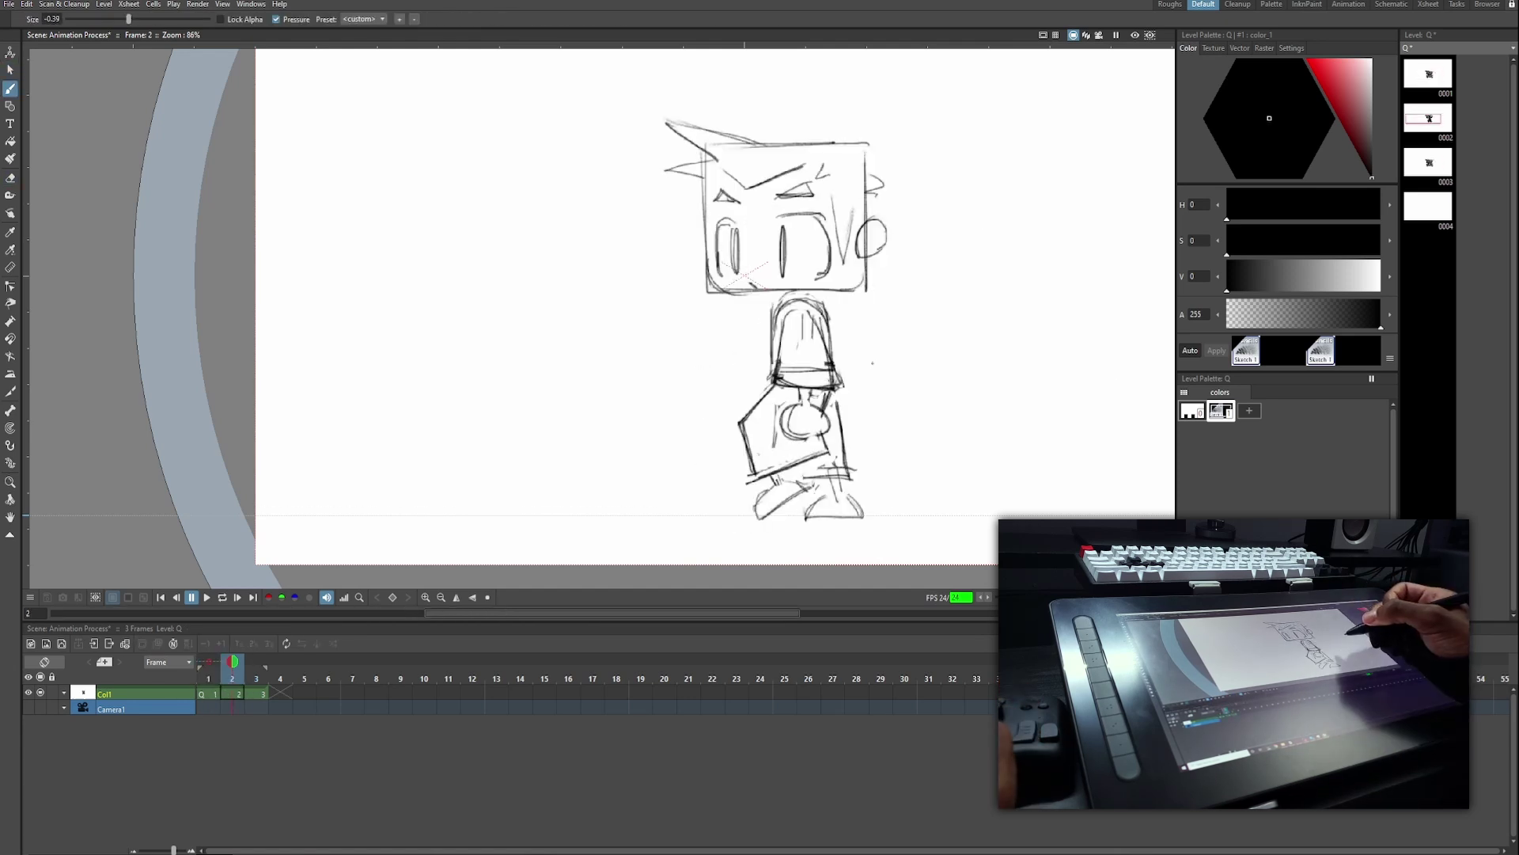
key("comma")
key("period")
Replace the passing pose's separate legs with one flared shorts shape and a single planted foot beneath it.
key("e")
left_click_drag(839, 407, 764, 510)
key("b")
left_click_drag(774, 391, 756, 474)
left_click_drag(831, 394, 847, 473)
left_click_drag(801, 482, 766, 517)
key("period")
key("comma")
Erase the stray lines around the smaller eye of the passing pose.
key("e")
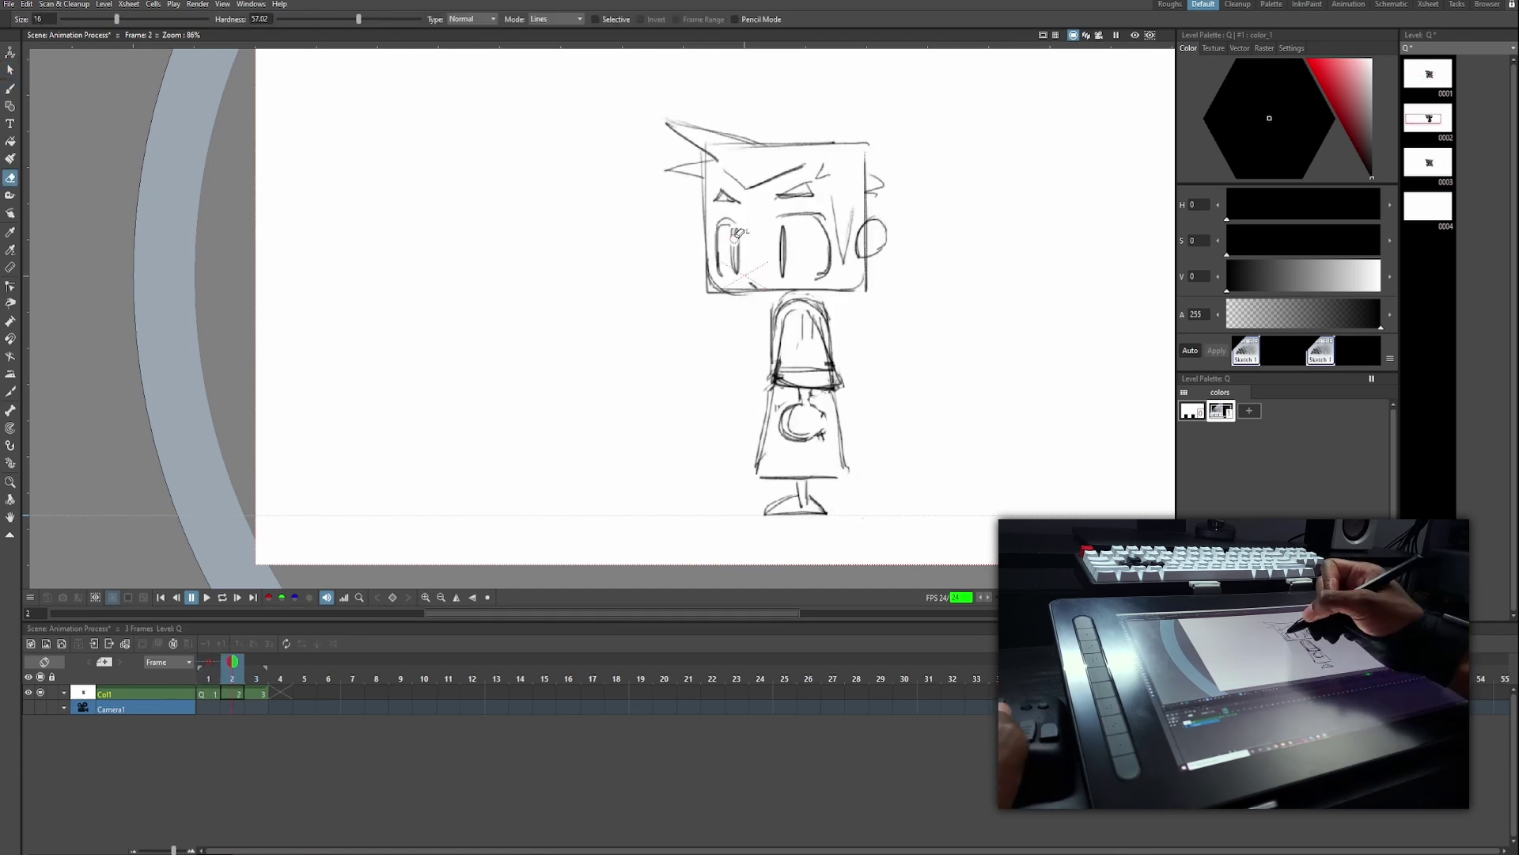
key("b")
key("period")
key("e")
Flip back and forth through the three walk drawings to check the motion, and save the scene.
key("comma")
key("period")
key("comma")
key("comma")
key("period")
key("comma")
key("period")
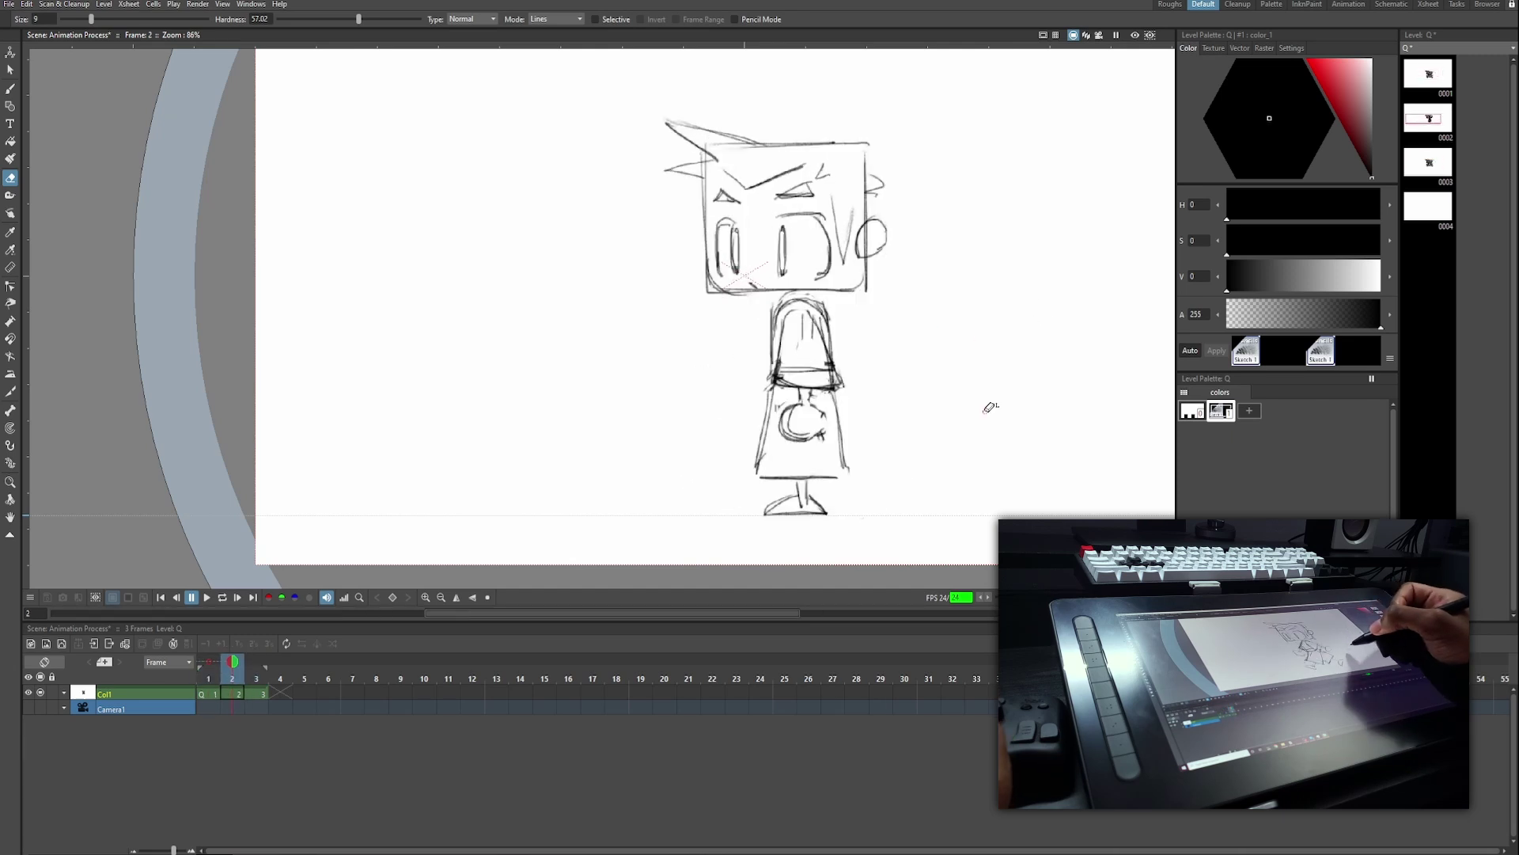
key("comma")
key("period")
key("period")
key("ctrl+s")
key("comma")
key("comma")
key("b")
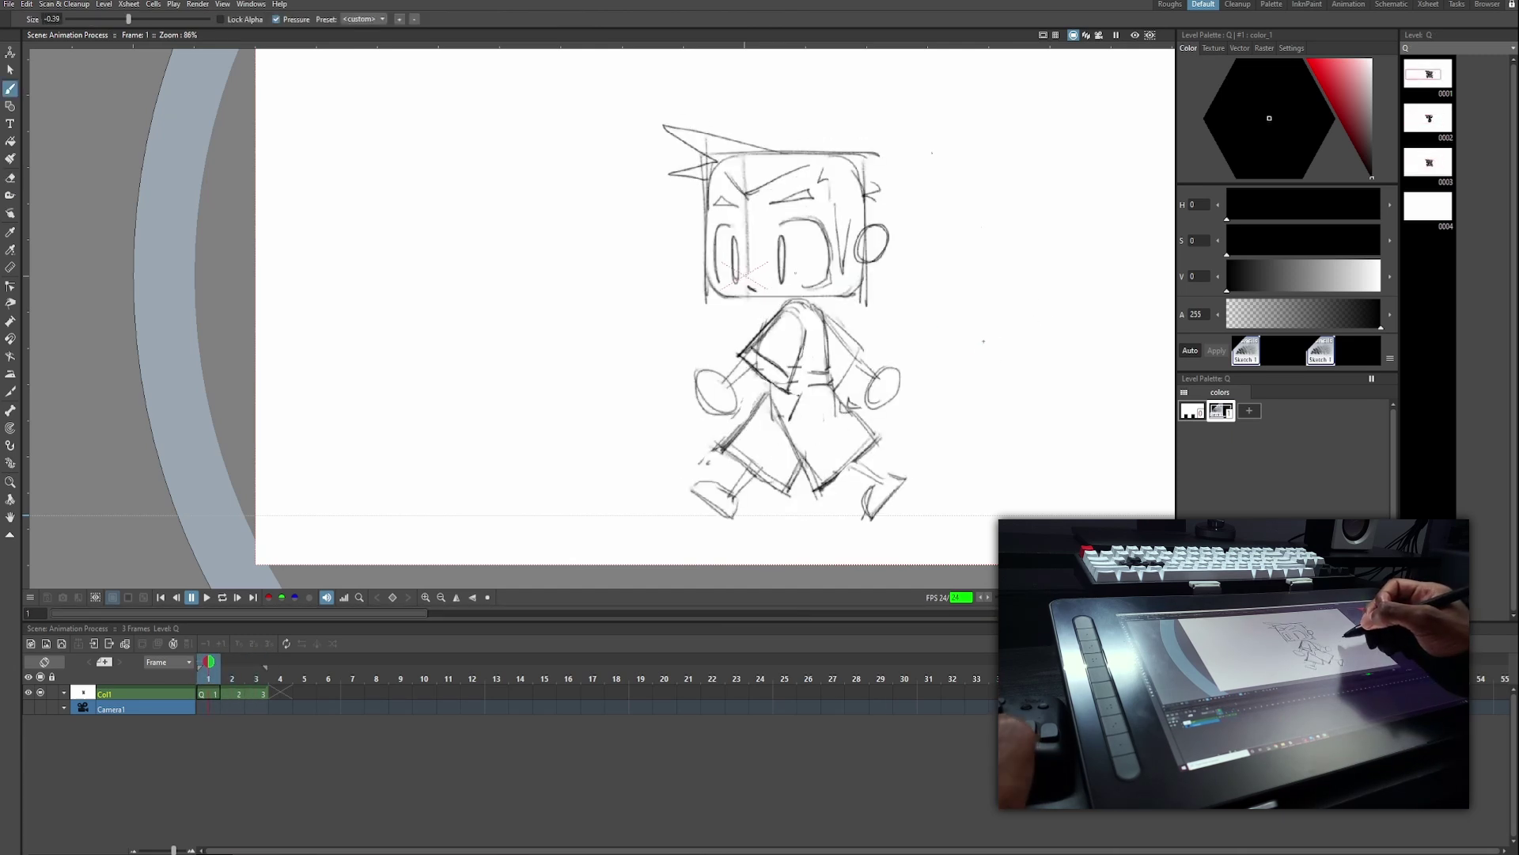
key("period")
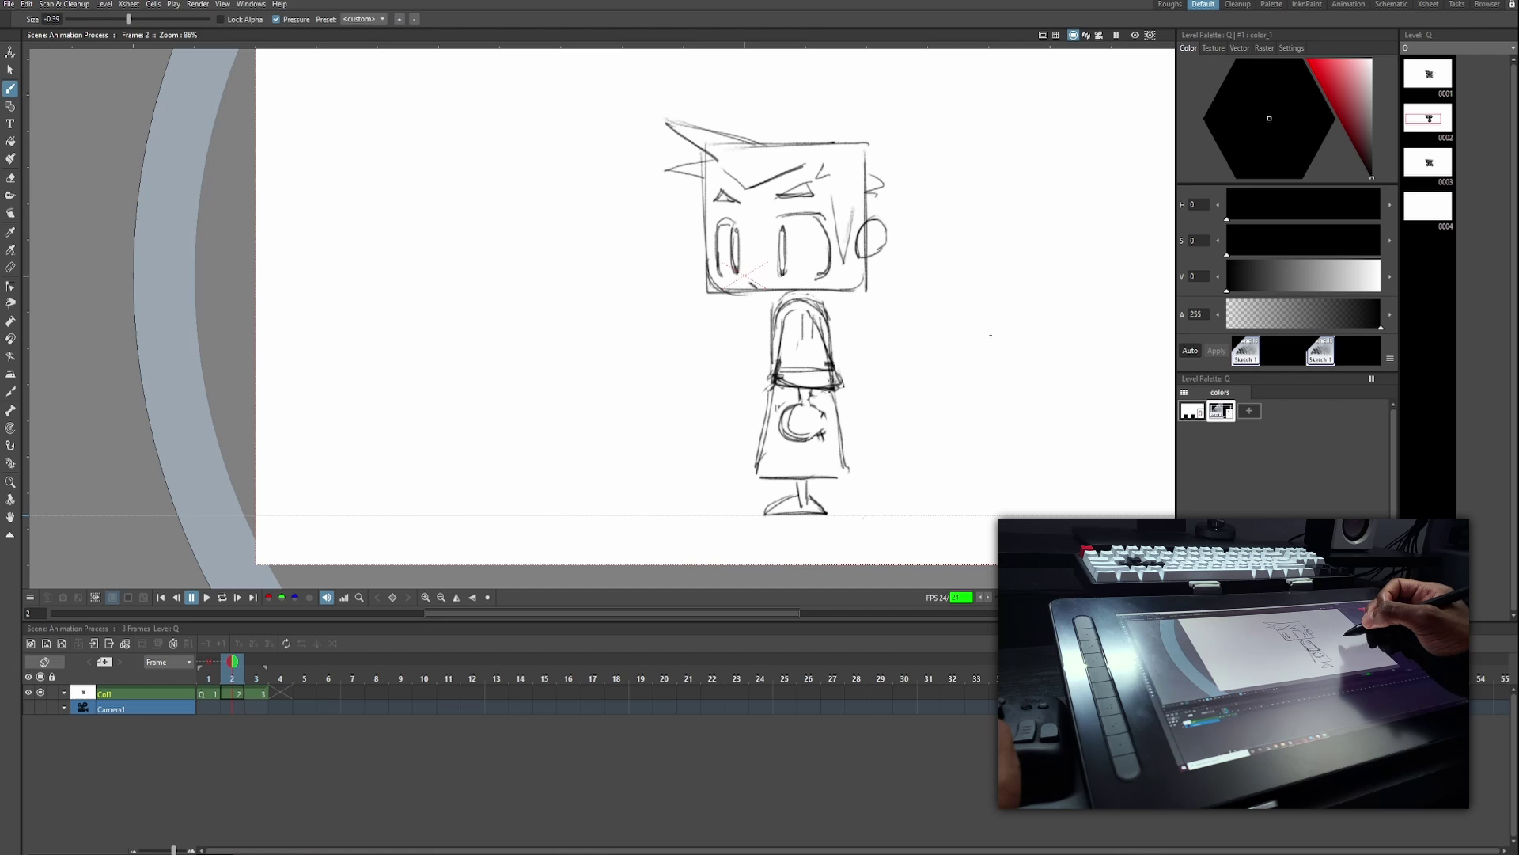
key("period")
key("comma")
key("comma")
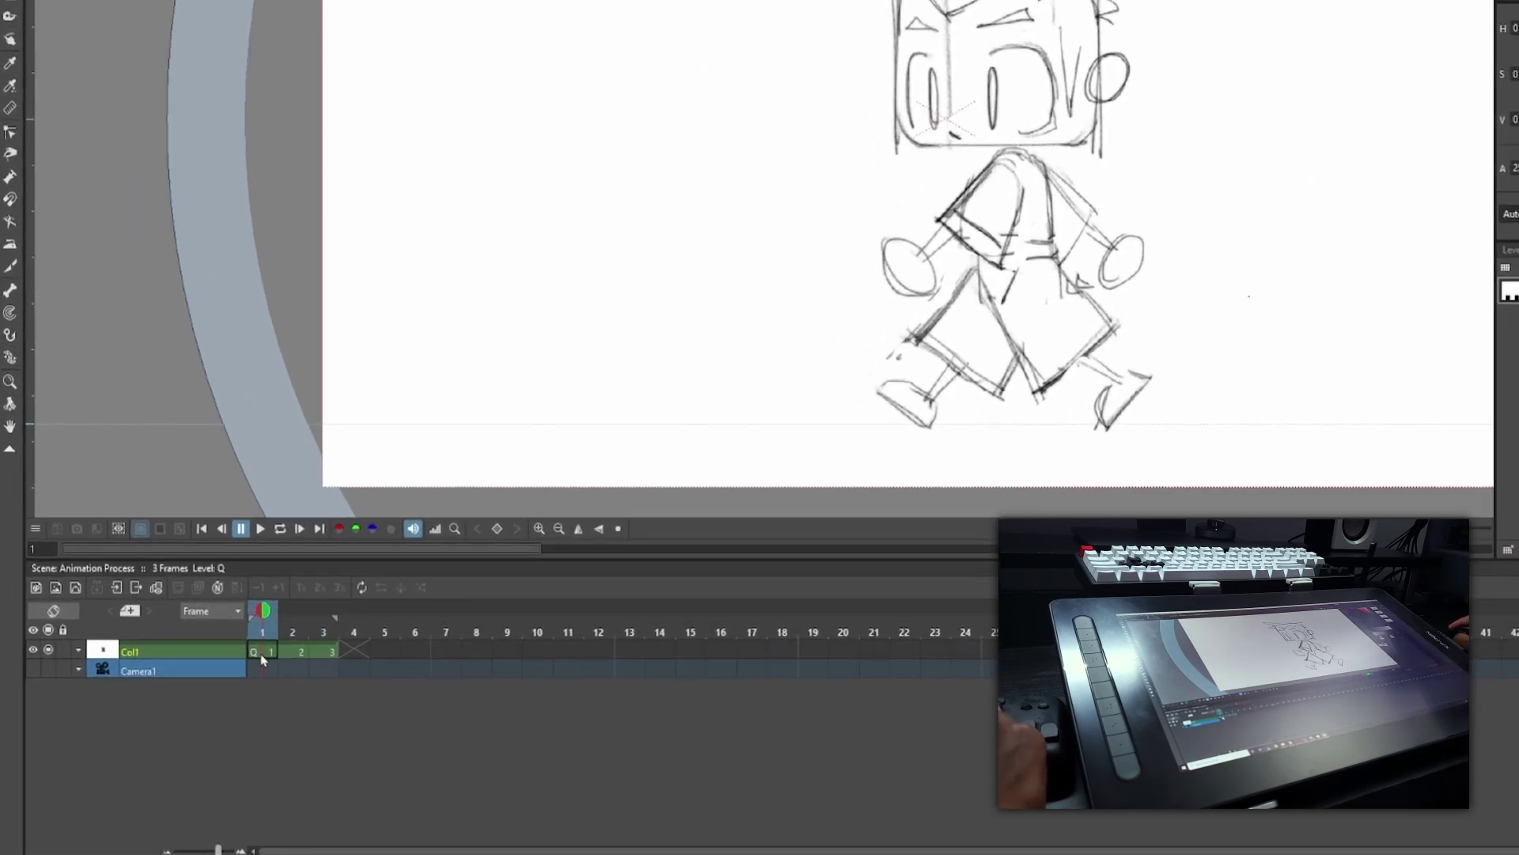
Reframe the three drawings in frames 1 to 3 on 4's.
left_click_drag(259, 655, 280, 656)
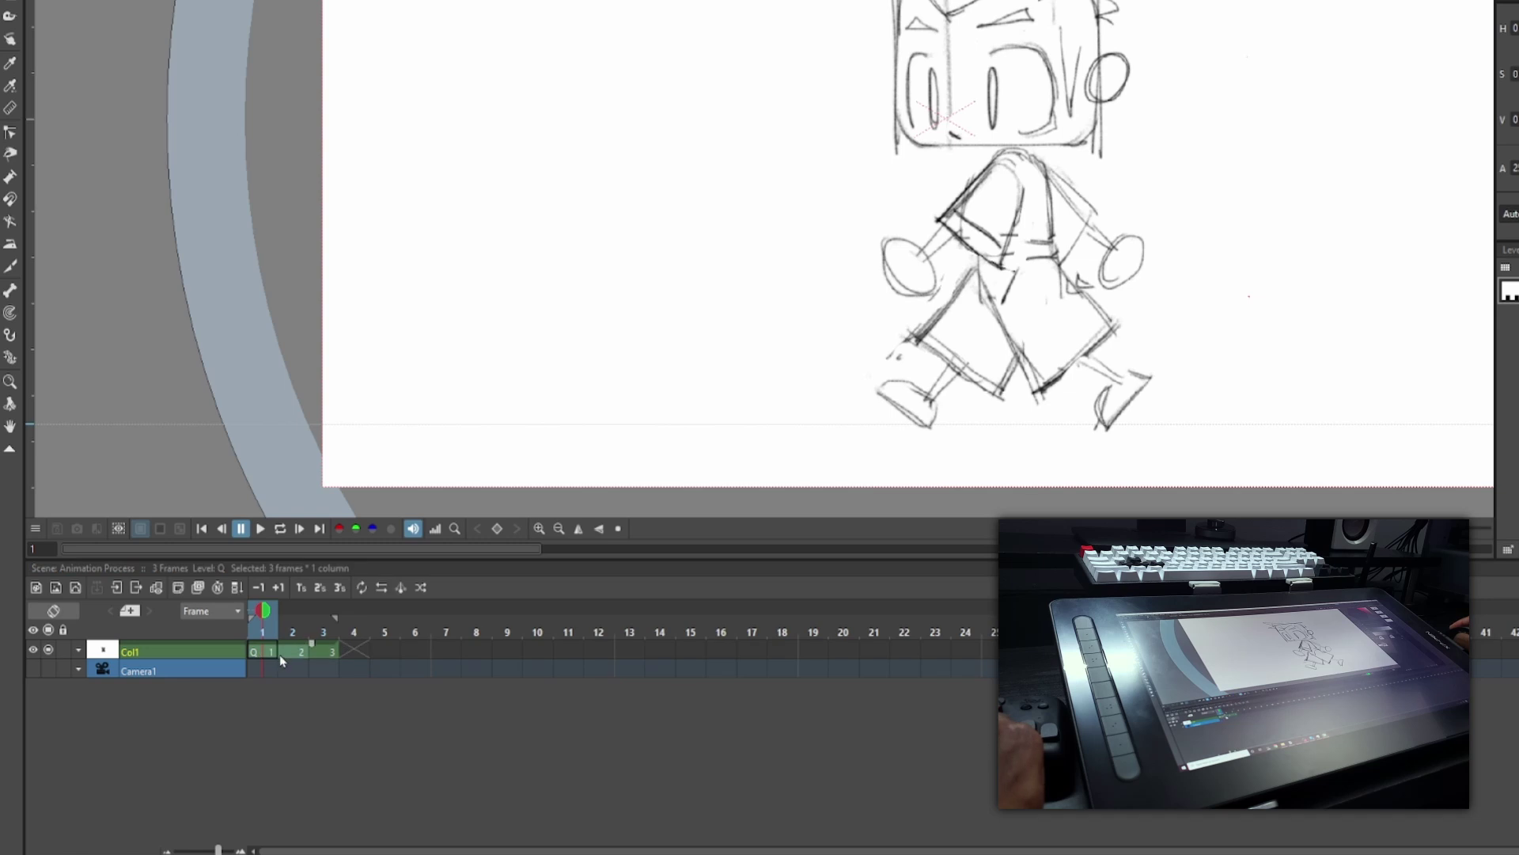
right_click(324, 657)
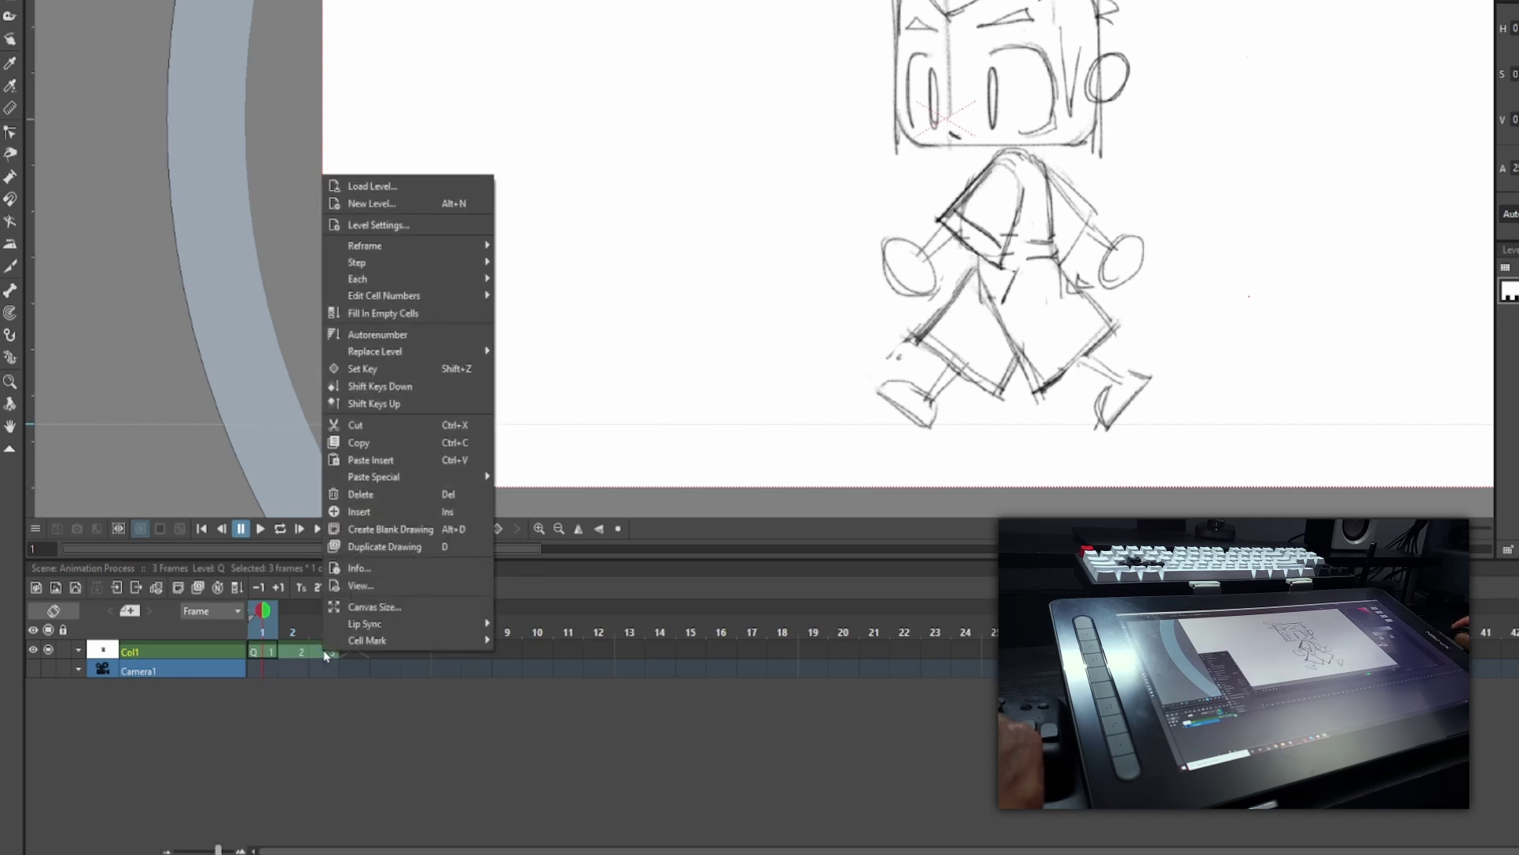
mouse_move(428, 246)
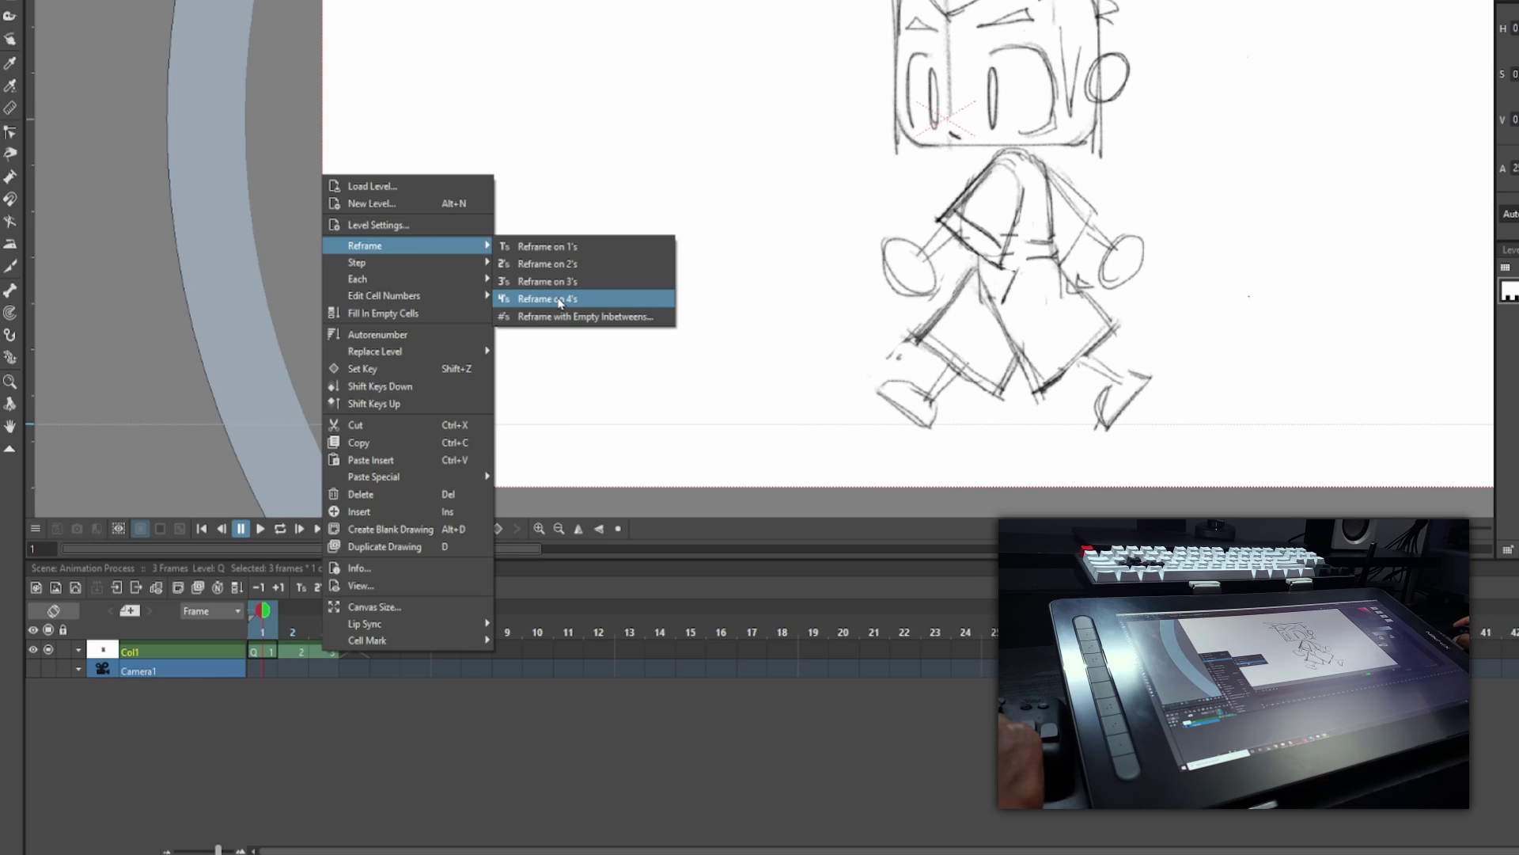
left_click(580, 300)
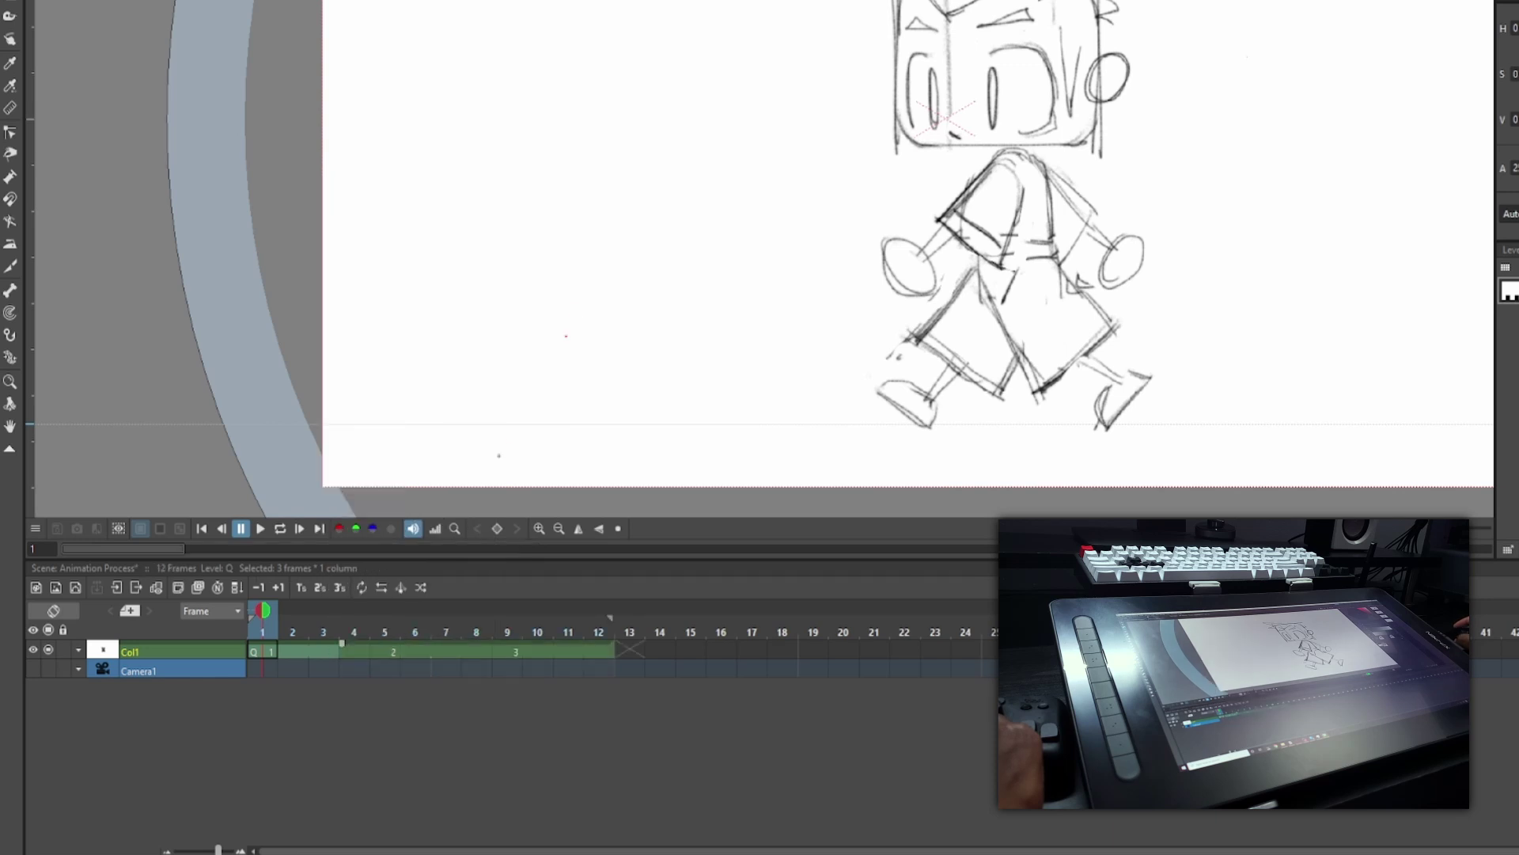
Preview the reframed drawings by playing them once and in a loop, stopping on the passing pose.
left_click(265, 538)
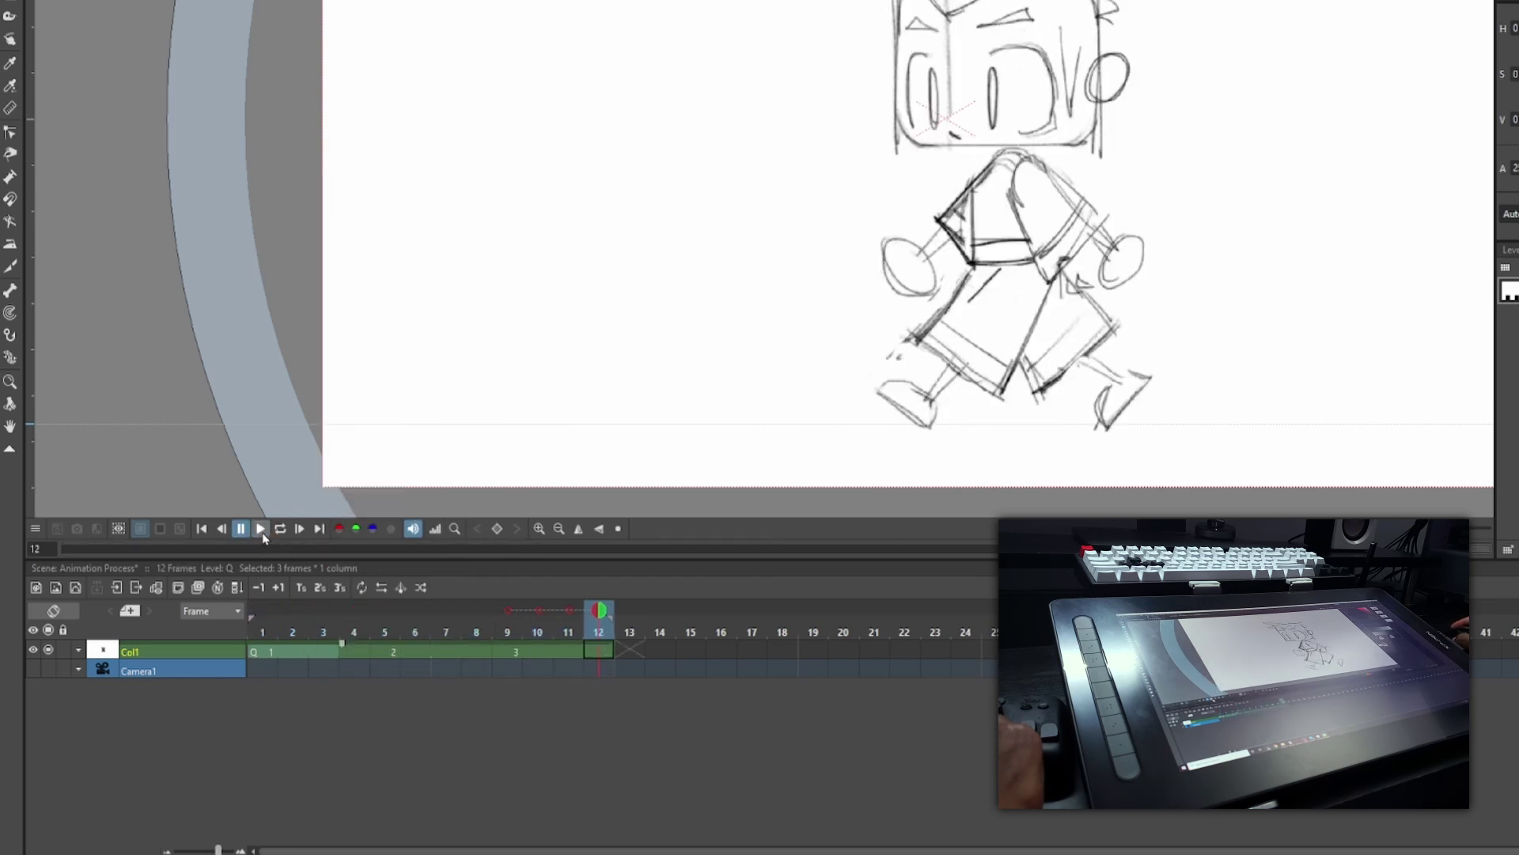
left_click(287, 537)
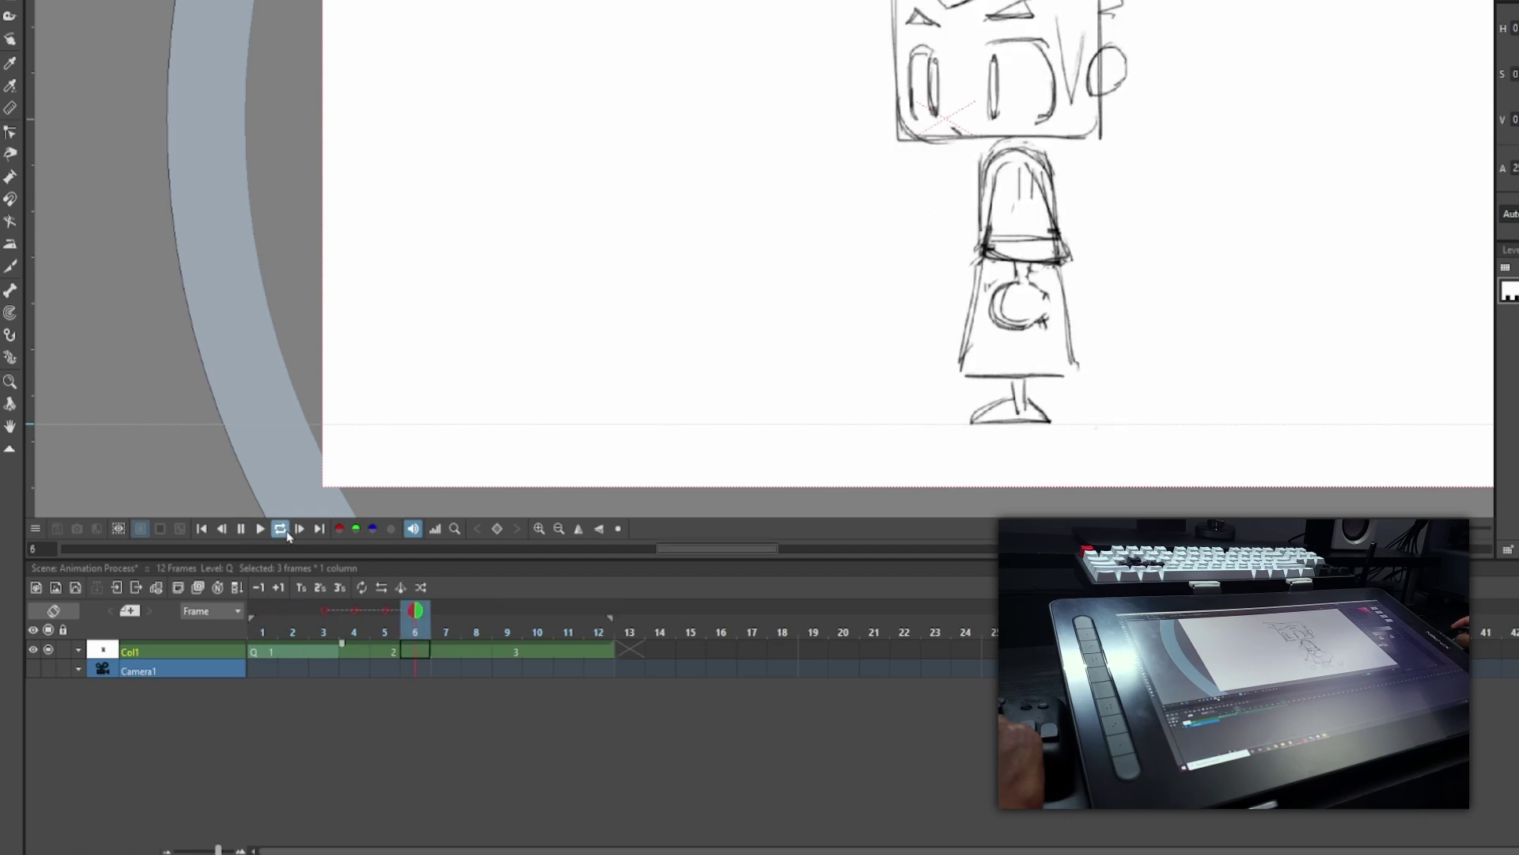
left_click(404, 651)
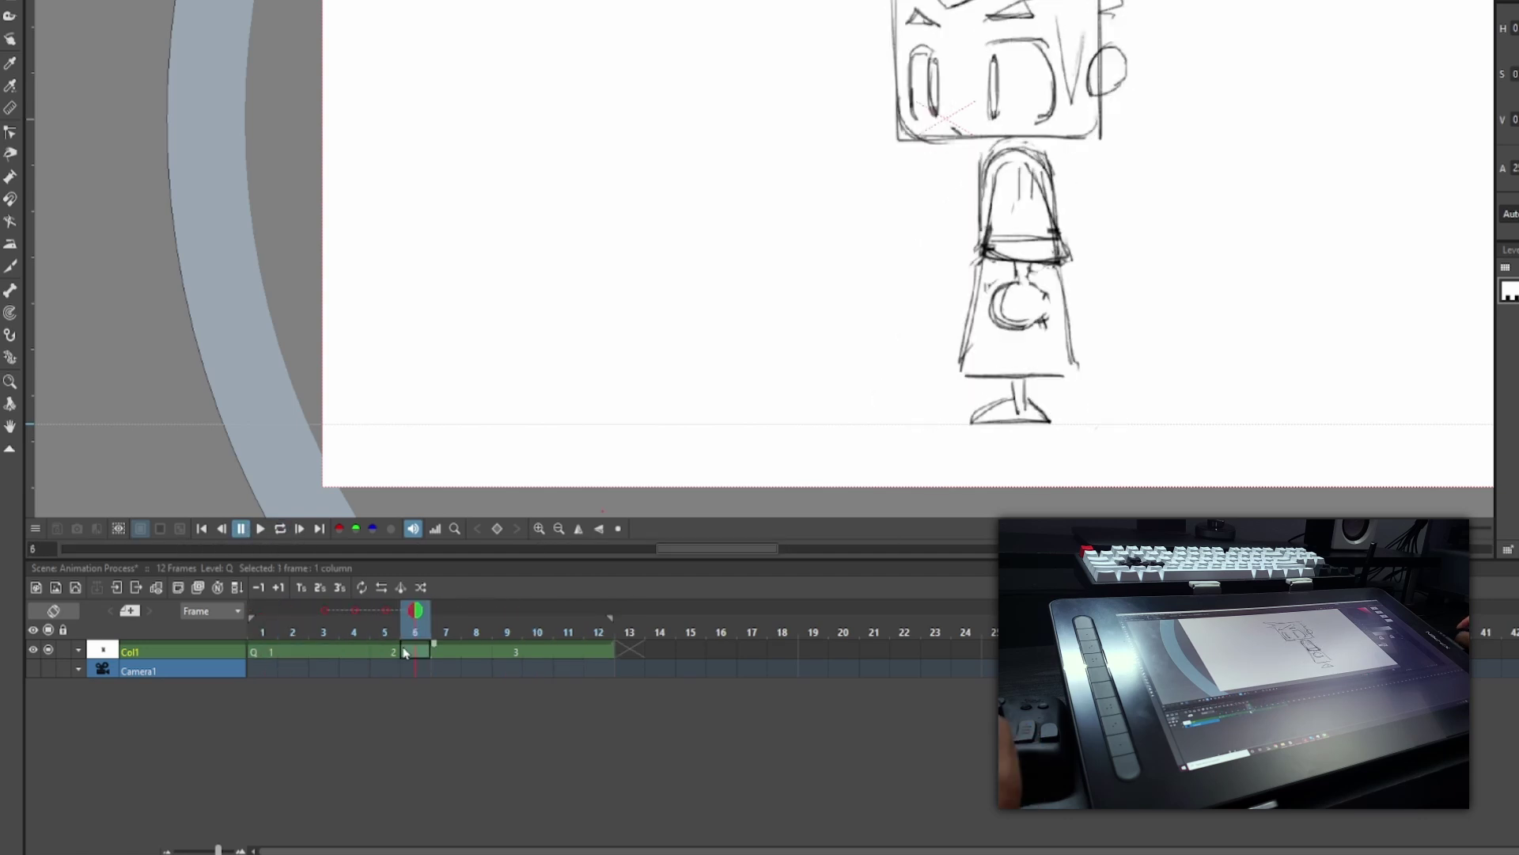
Copy the passing drawing from frame 5 to frame 13 and extend its exposure through frame 17.
left_click(618, 656)
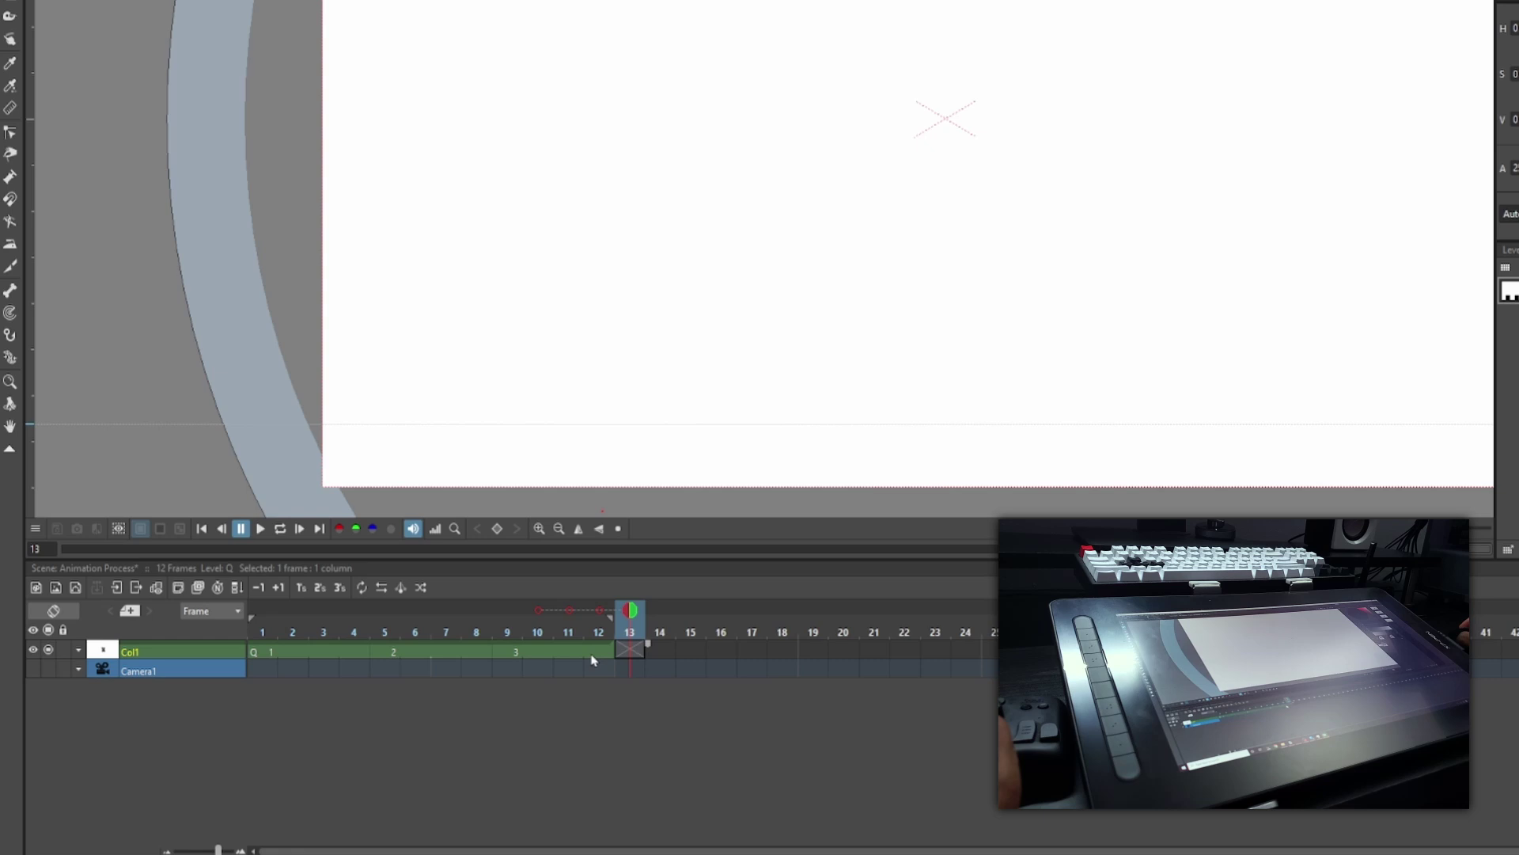
left_click(390, 654)
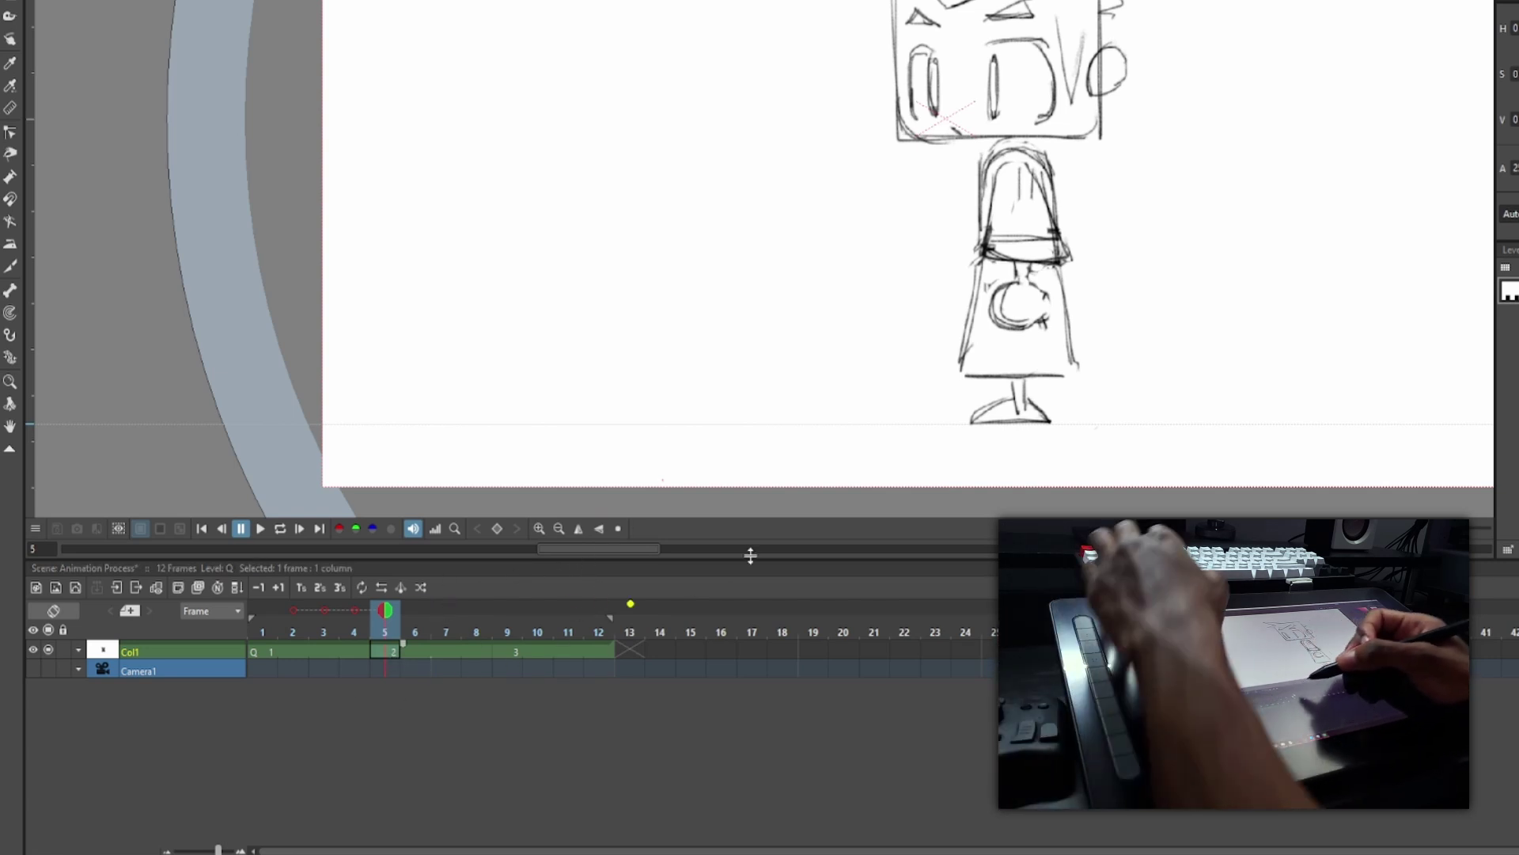
left_click(634, 653)
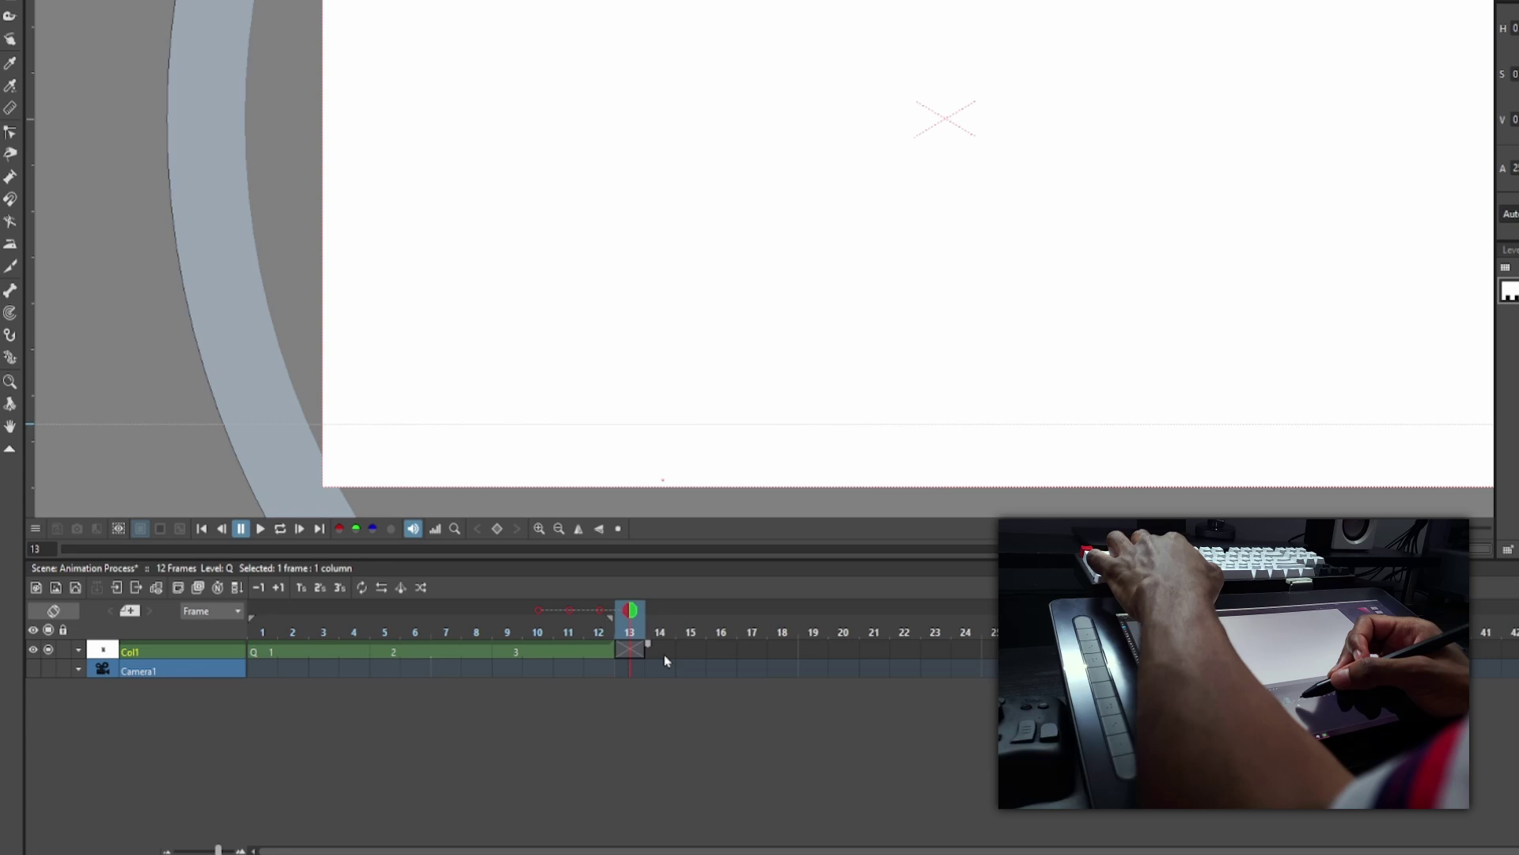
key("ctrl+v")
left_click_drag(647, 645, 772, 666)
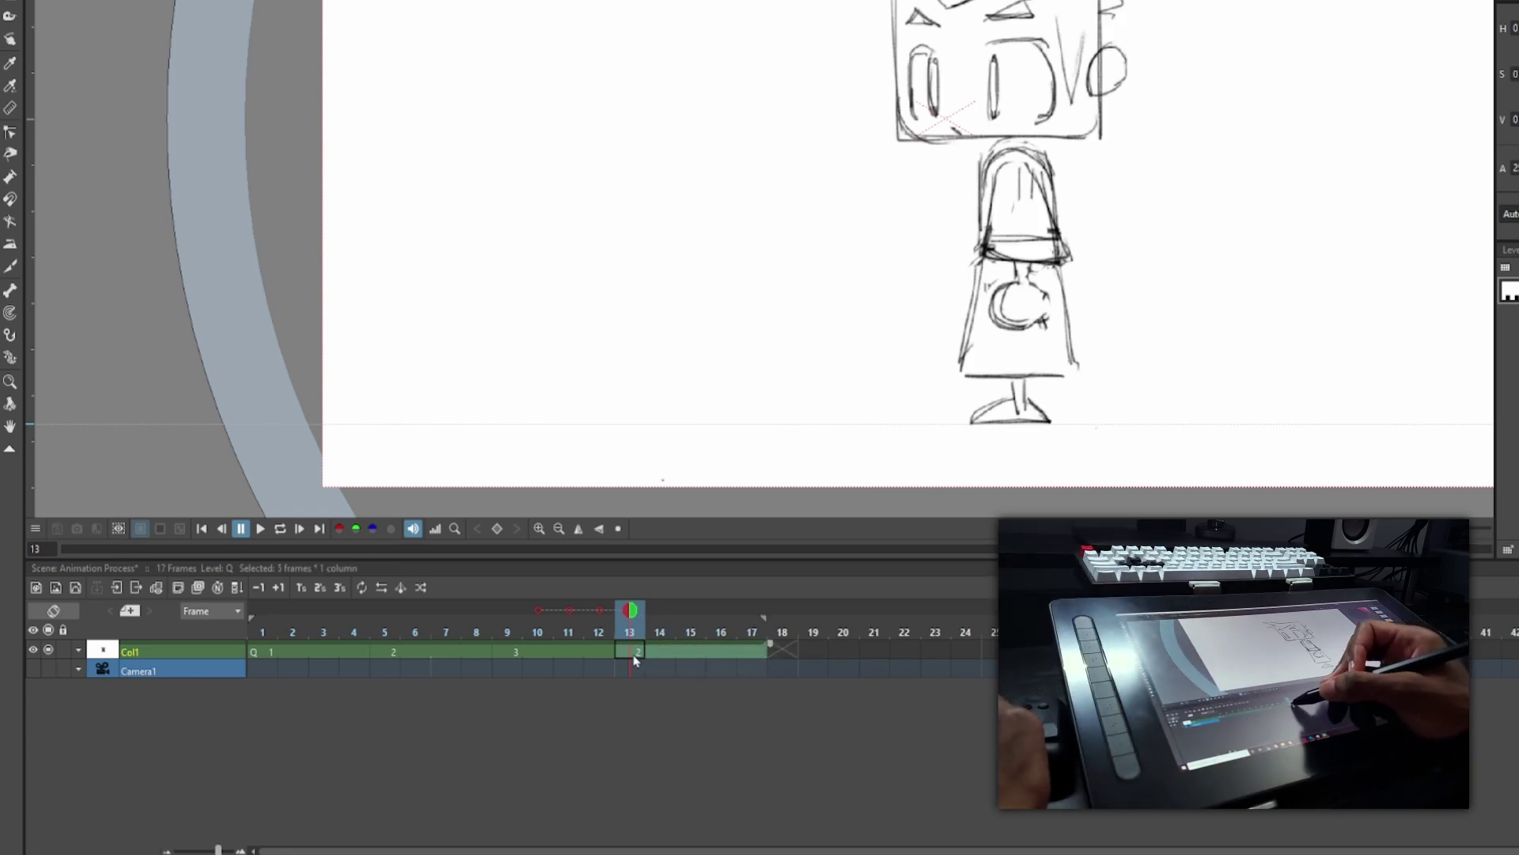
left_click(636, 657)
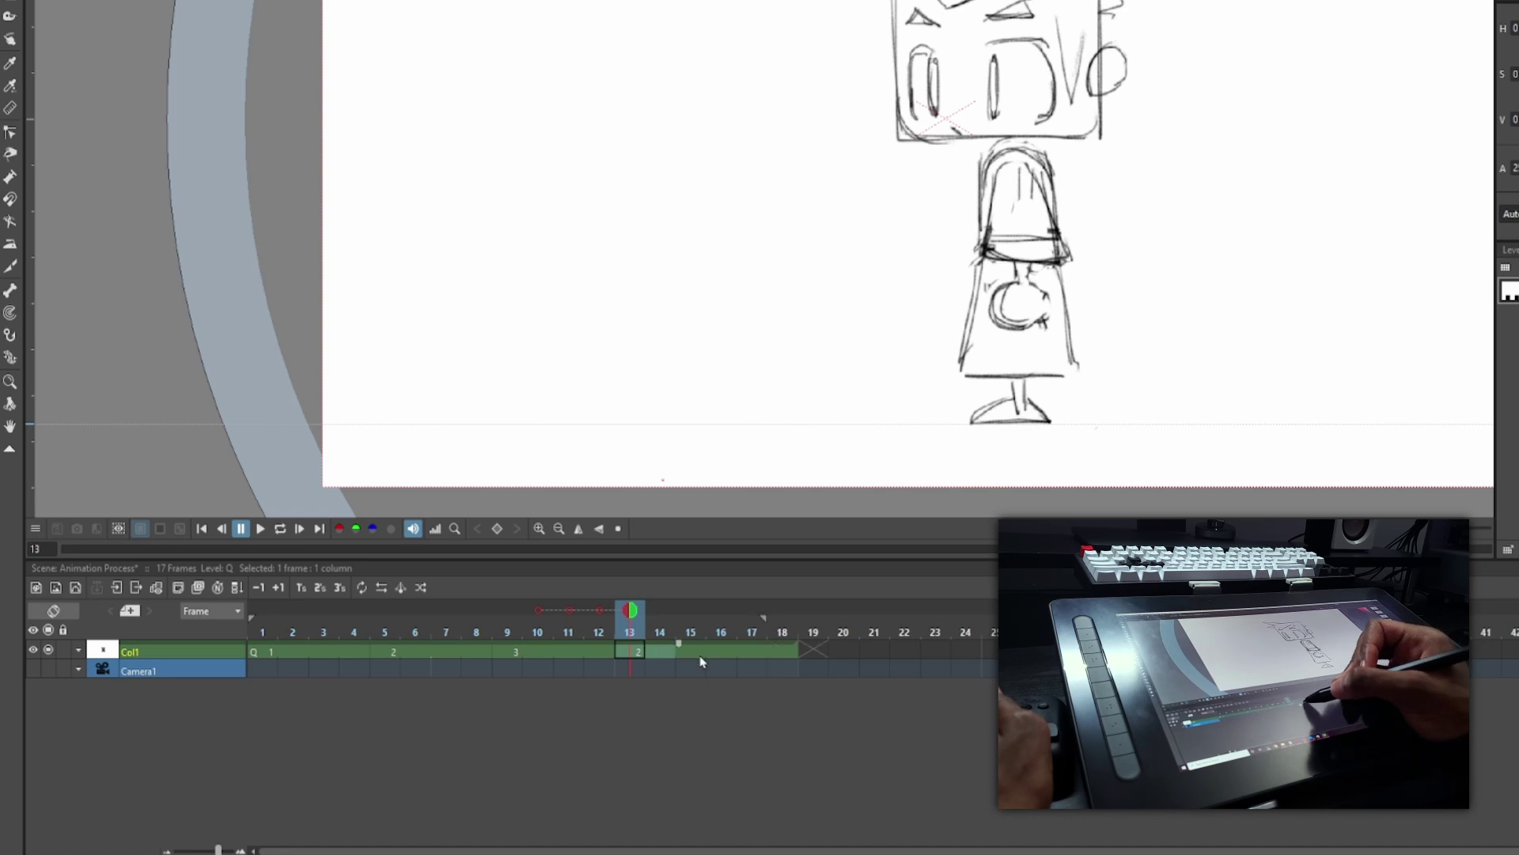
left_click(714, 657)
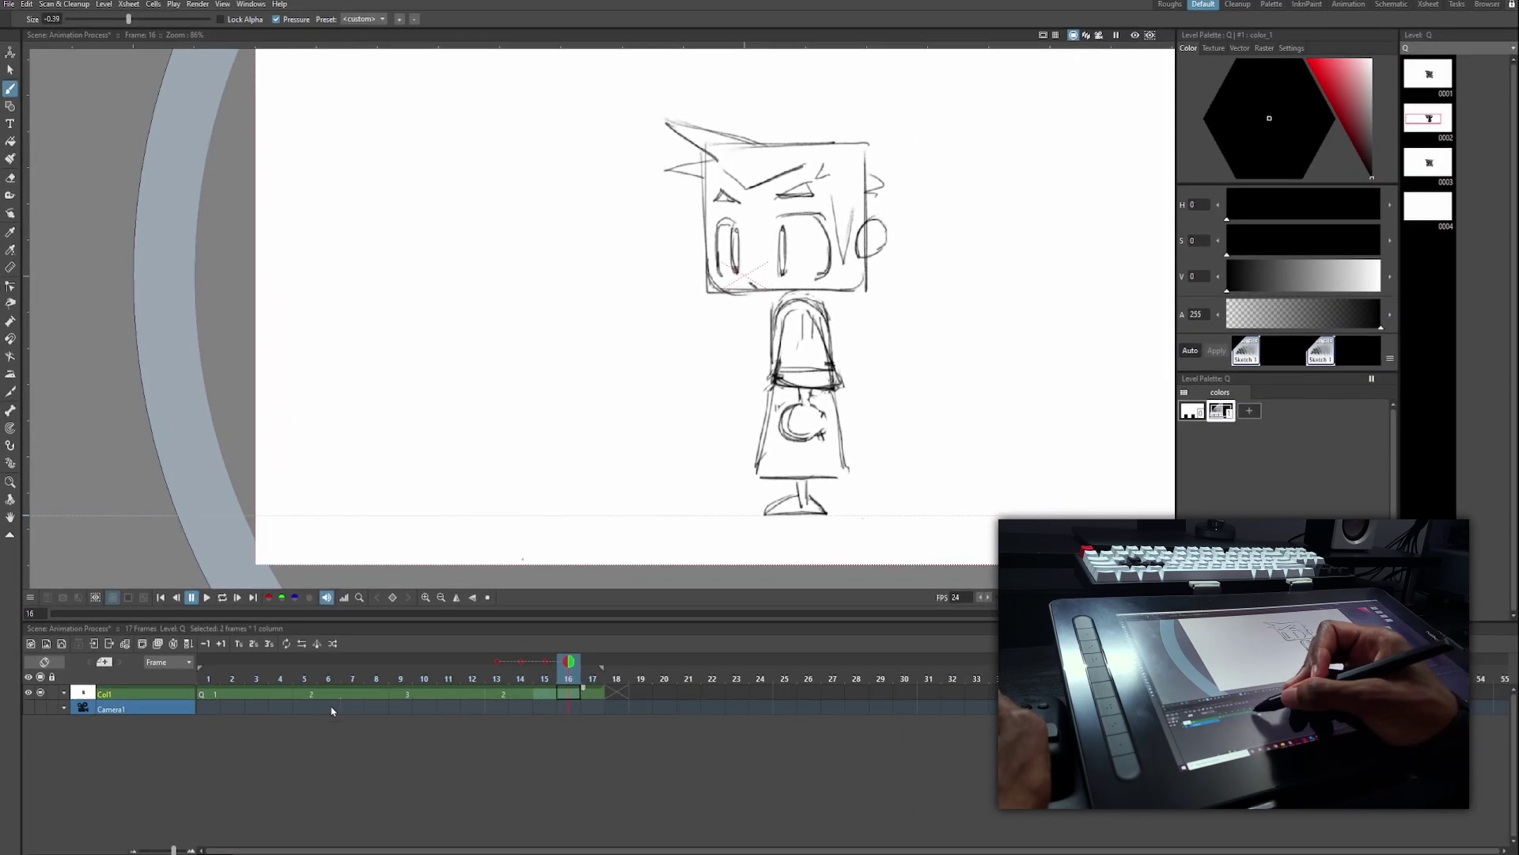
Sketch a test circle beside the character on frame 5, check the reused drawing on frame 13, and undo the circle.
left_click(390, 653)
left_click(497, 693)
left_click_drag(307, 694, 329, 693)
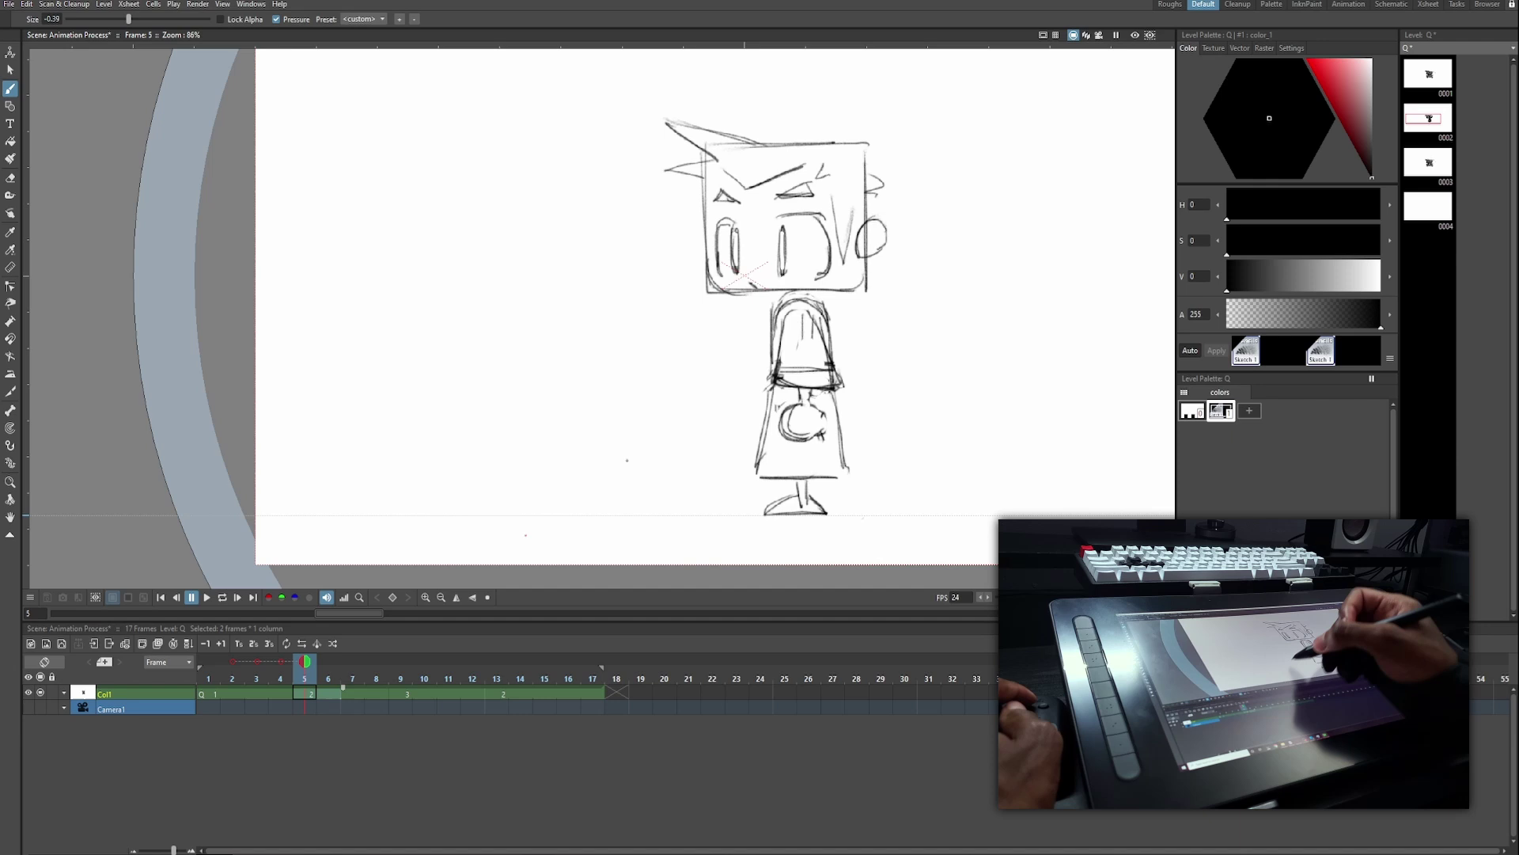
mouse_move(713, 380)
left_mouse_down()
mouse_move(670, 452)
mouse_move(700, 444)
left_mouse_up()
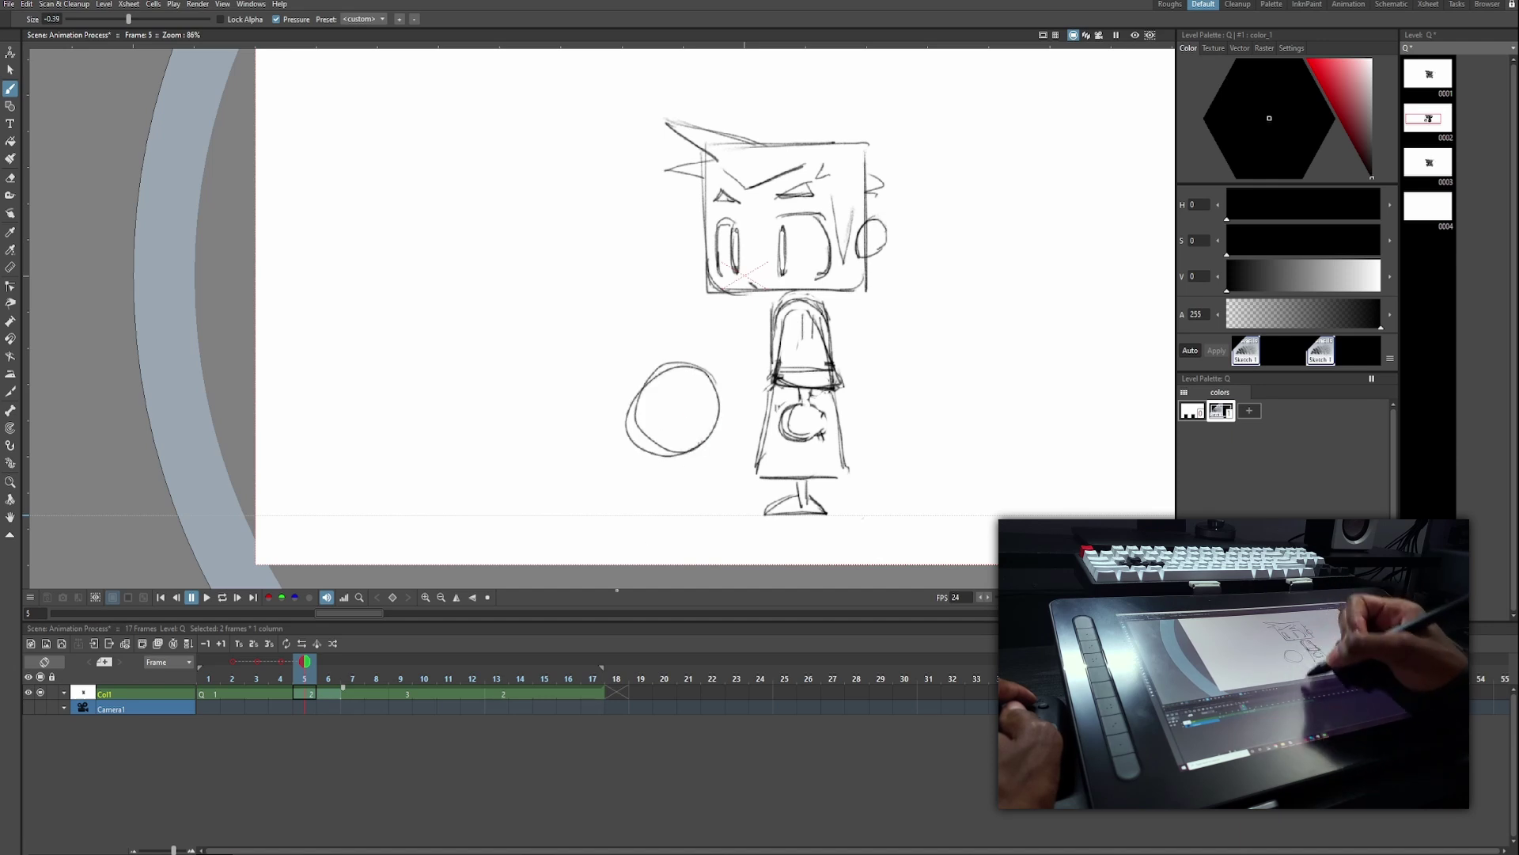
left_click(498, 694)
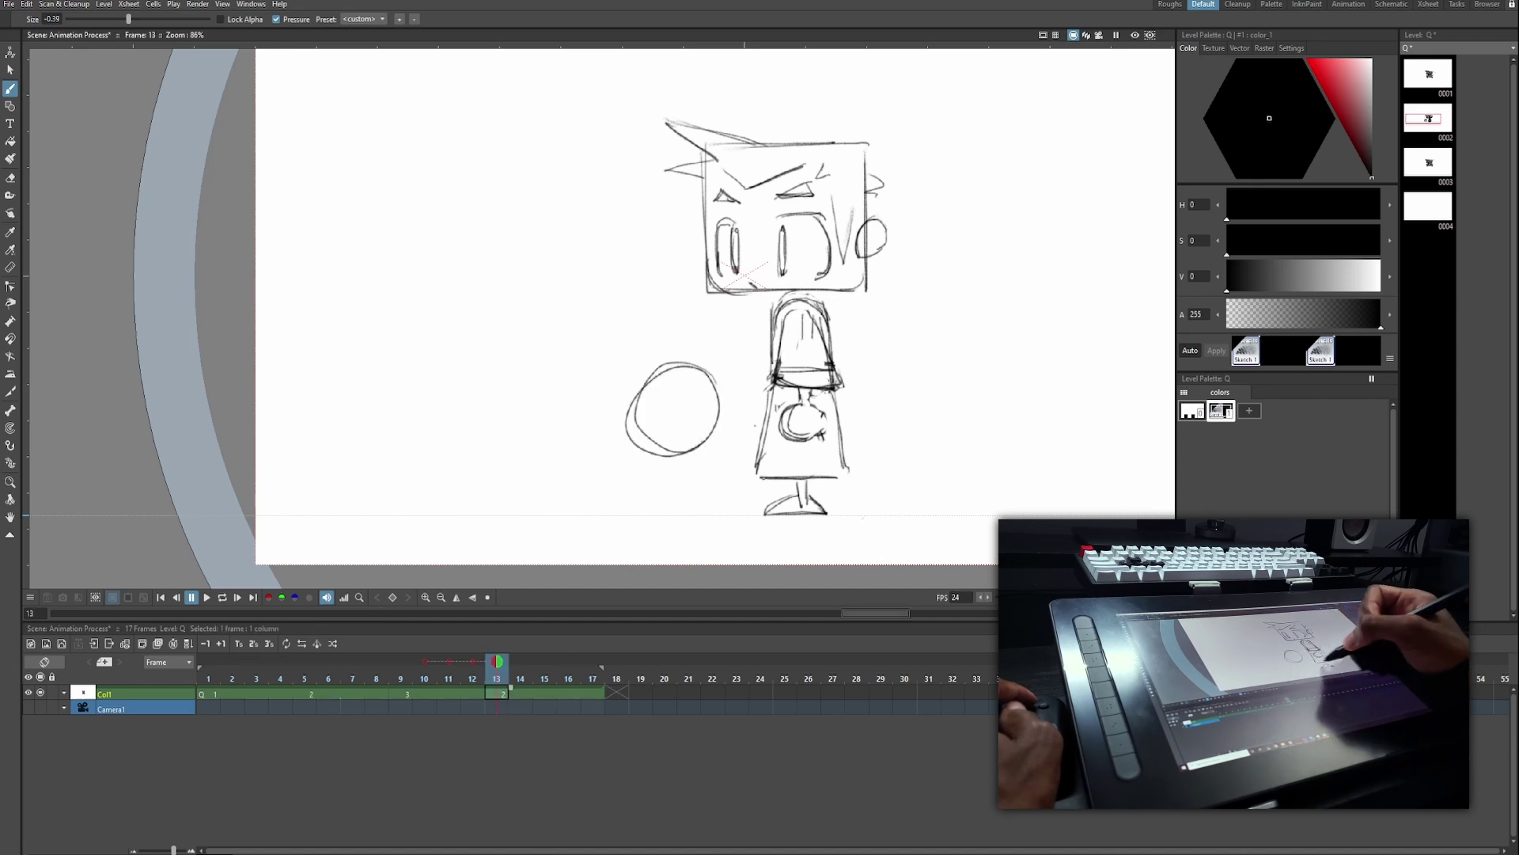
key("ctrl+z")
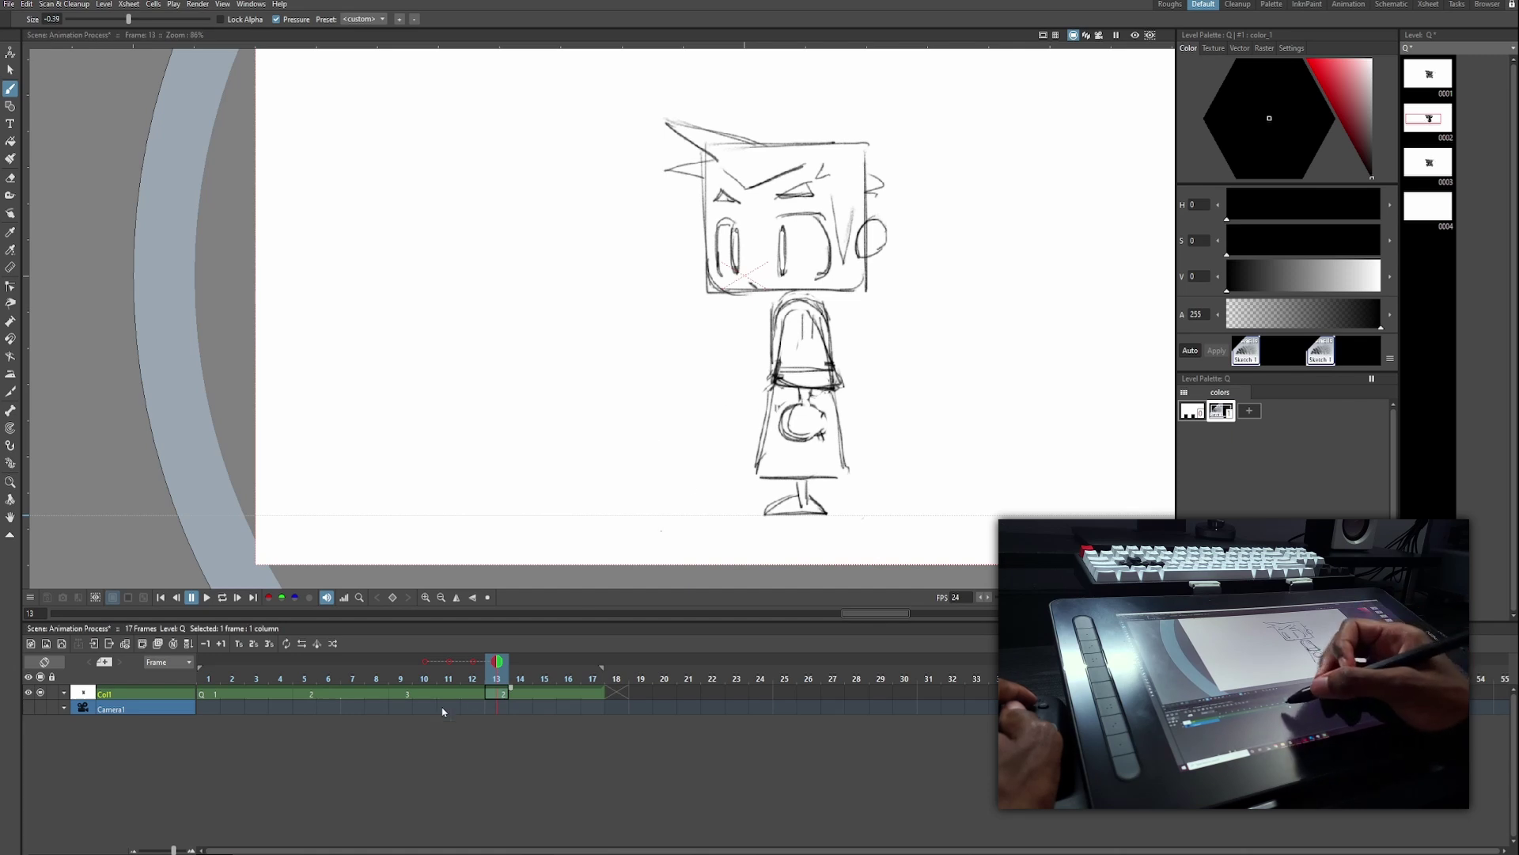
Play the walk cycle in a loop from frame 1 and save the scene.
left_click(209, 695)
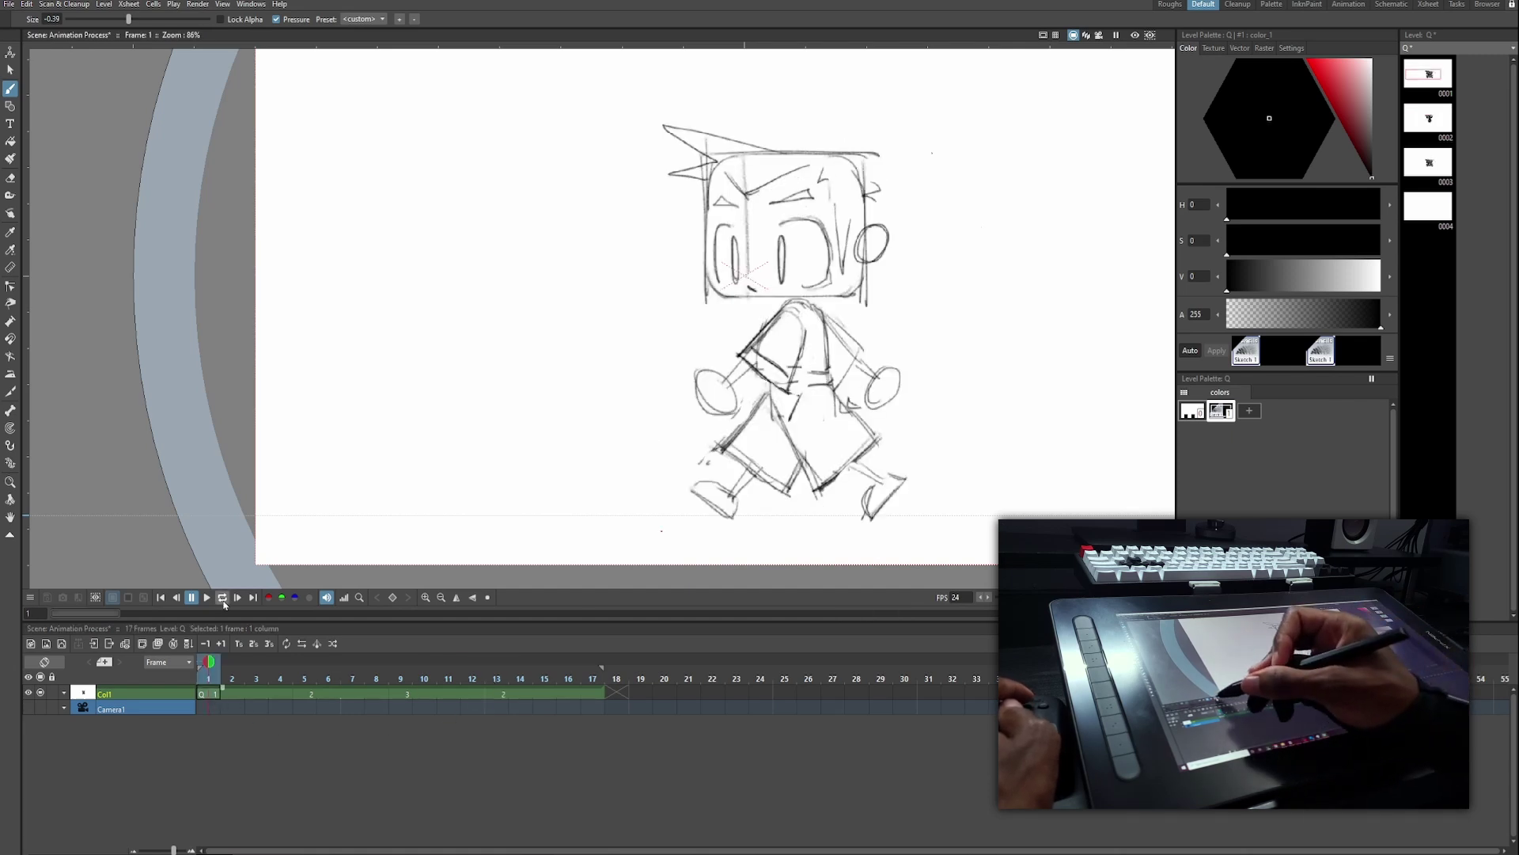
left_click(223, 600)
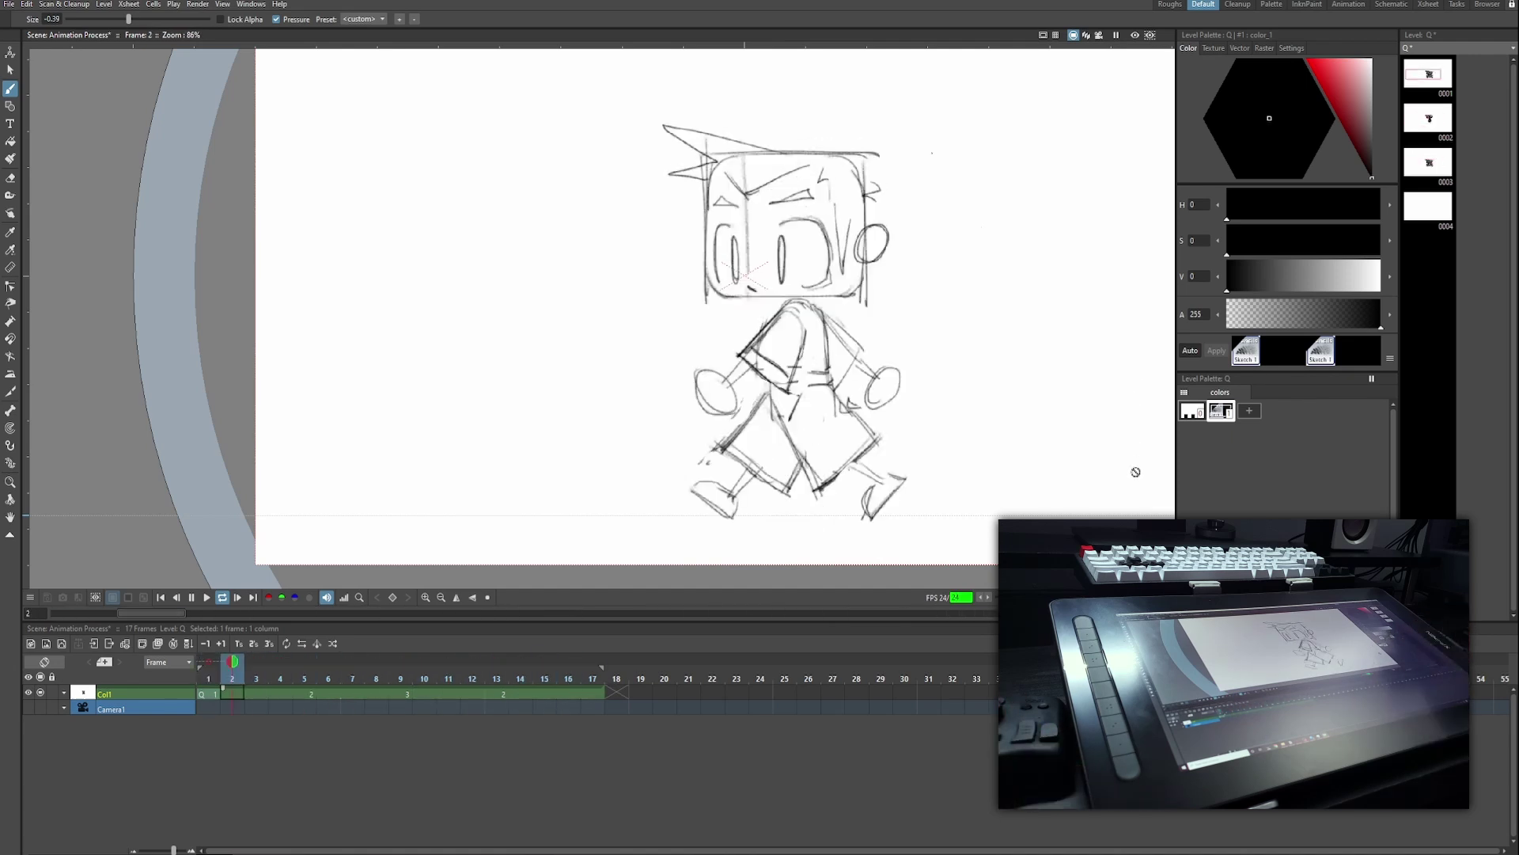
key("ctrl+s")
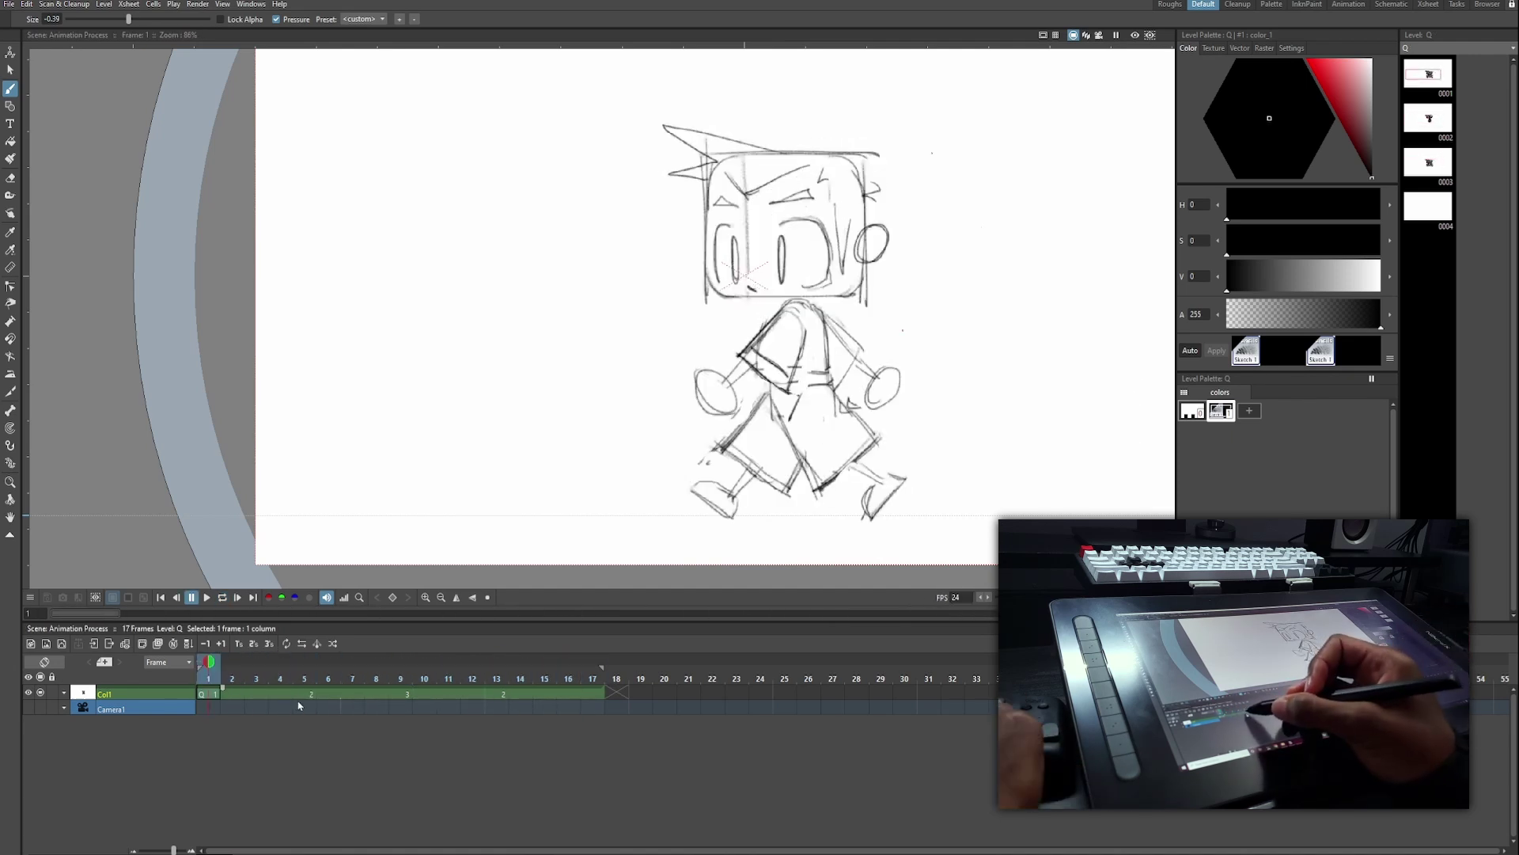
Extend the first contact drawing's exposure so that the passing drawing starts on frame 6.
left_click(288, 695)
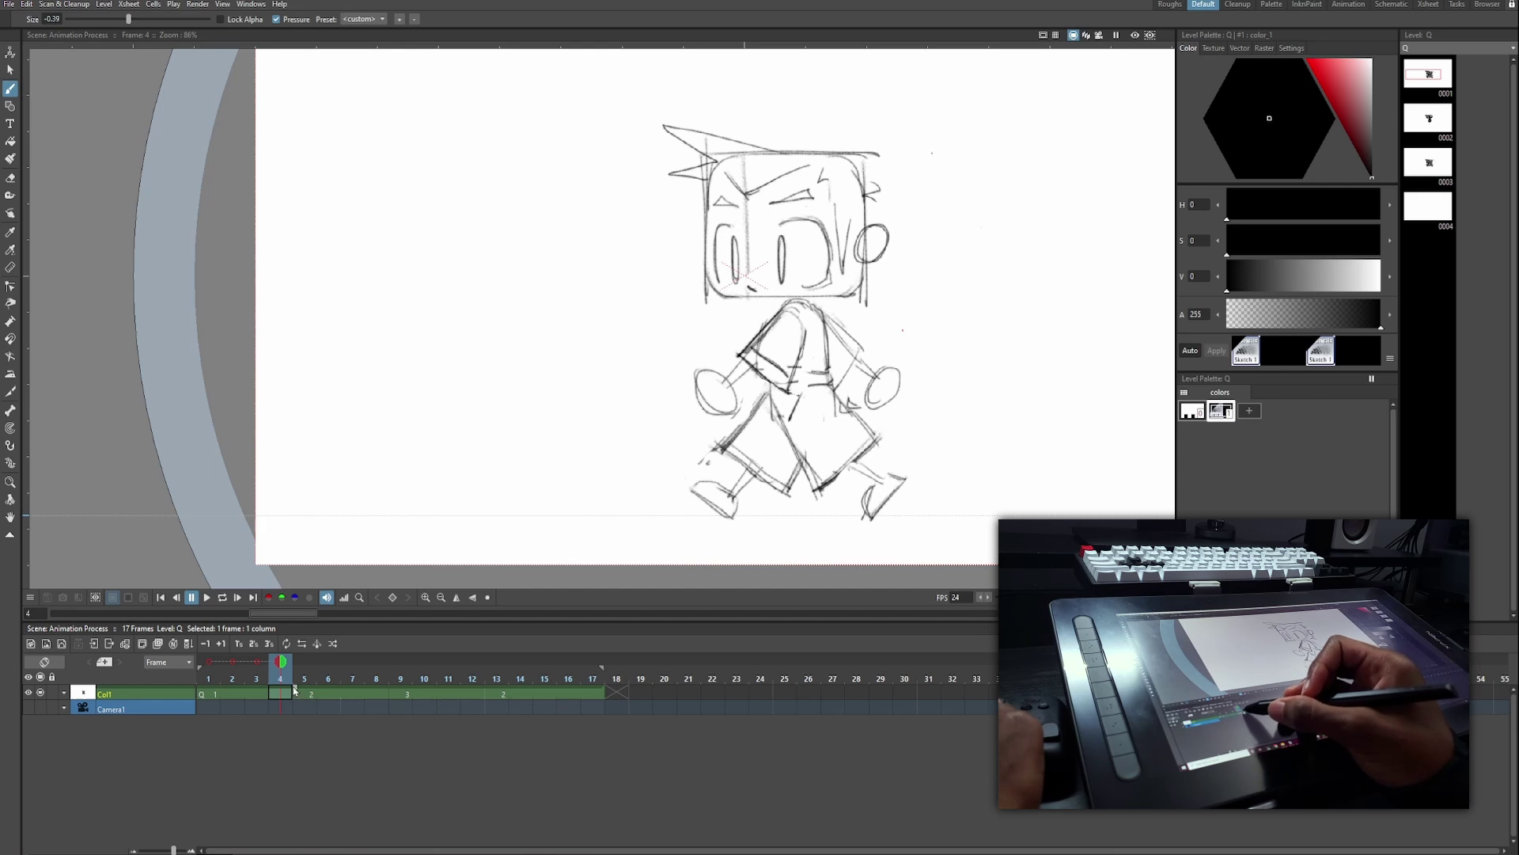
left_click_drag(293, 690, 330, 694)
key("Right")
key("Right")
key("Right")
key("Right")
key("Right")
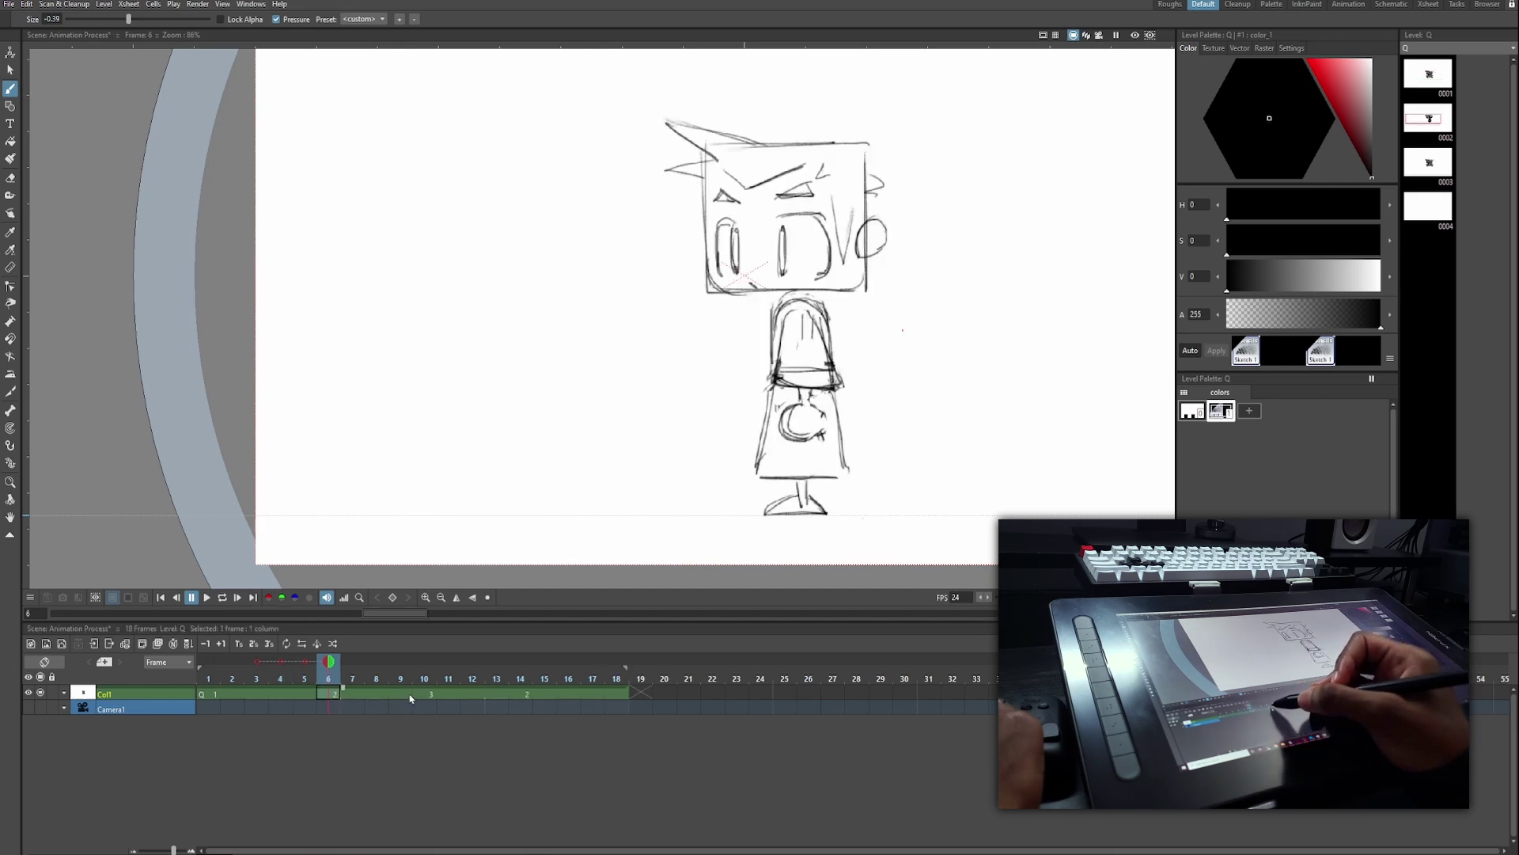
Extend the exposures so the second contact drawing starts on frame 12 and the repeated passing drawing runs from frame 18 through 24.
left_click_drag(415, 690, 457, 691)
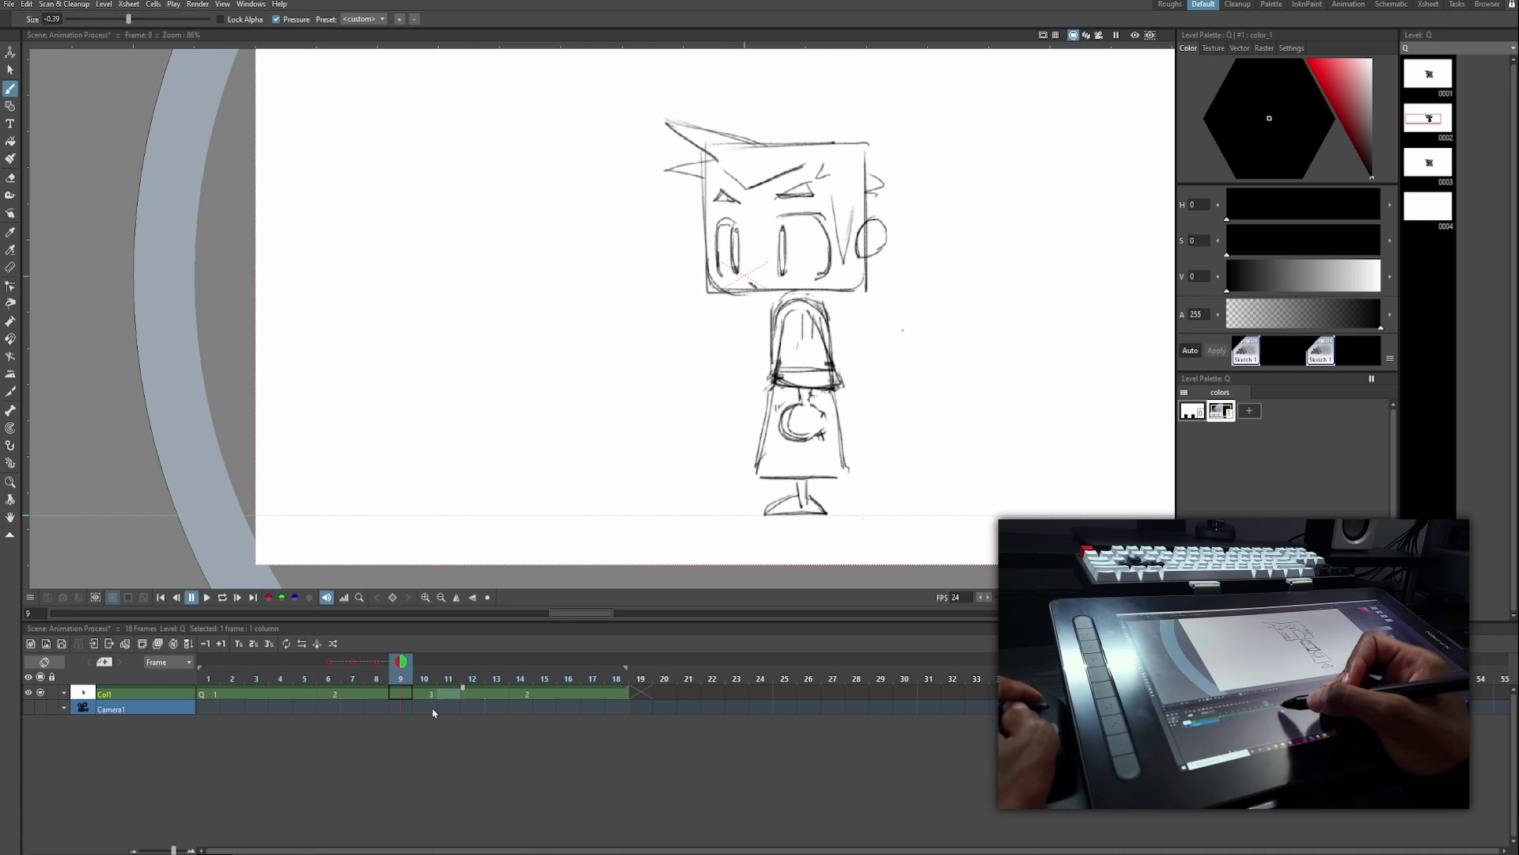
left_click(478, 696)
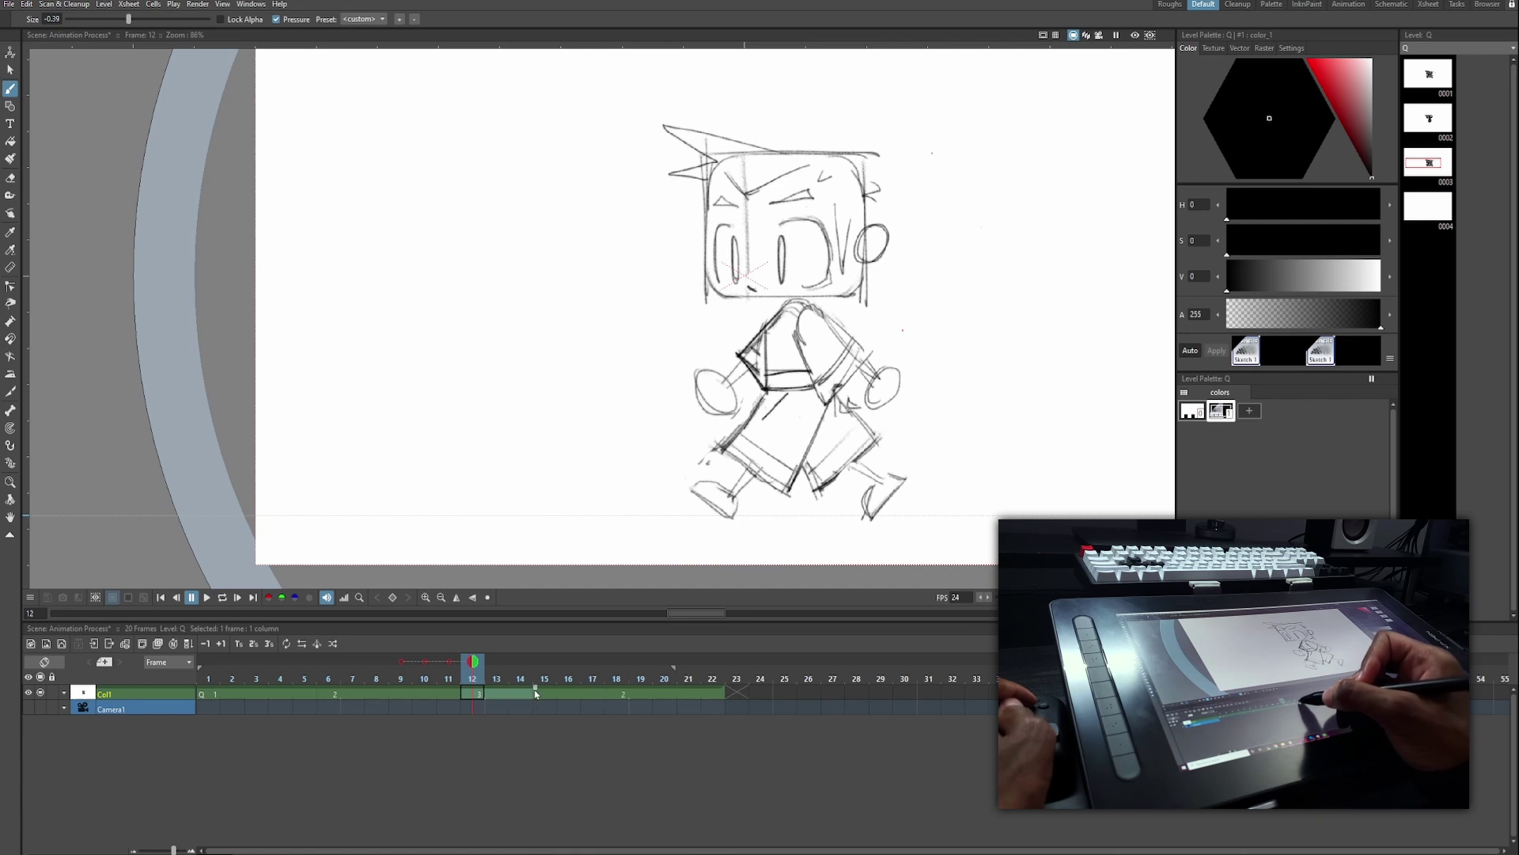
left_click(621, 695)
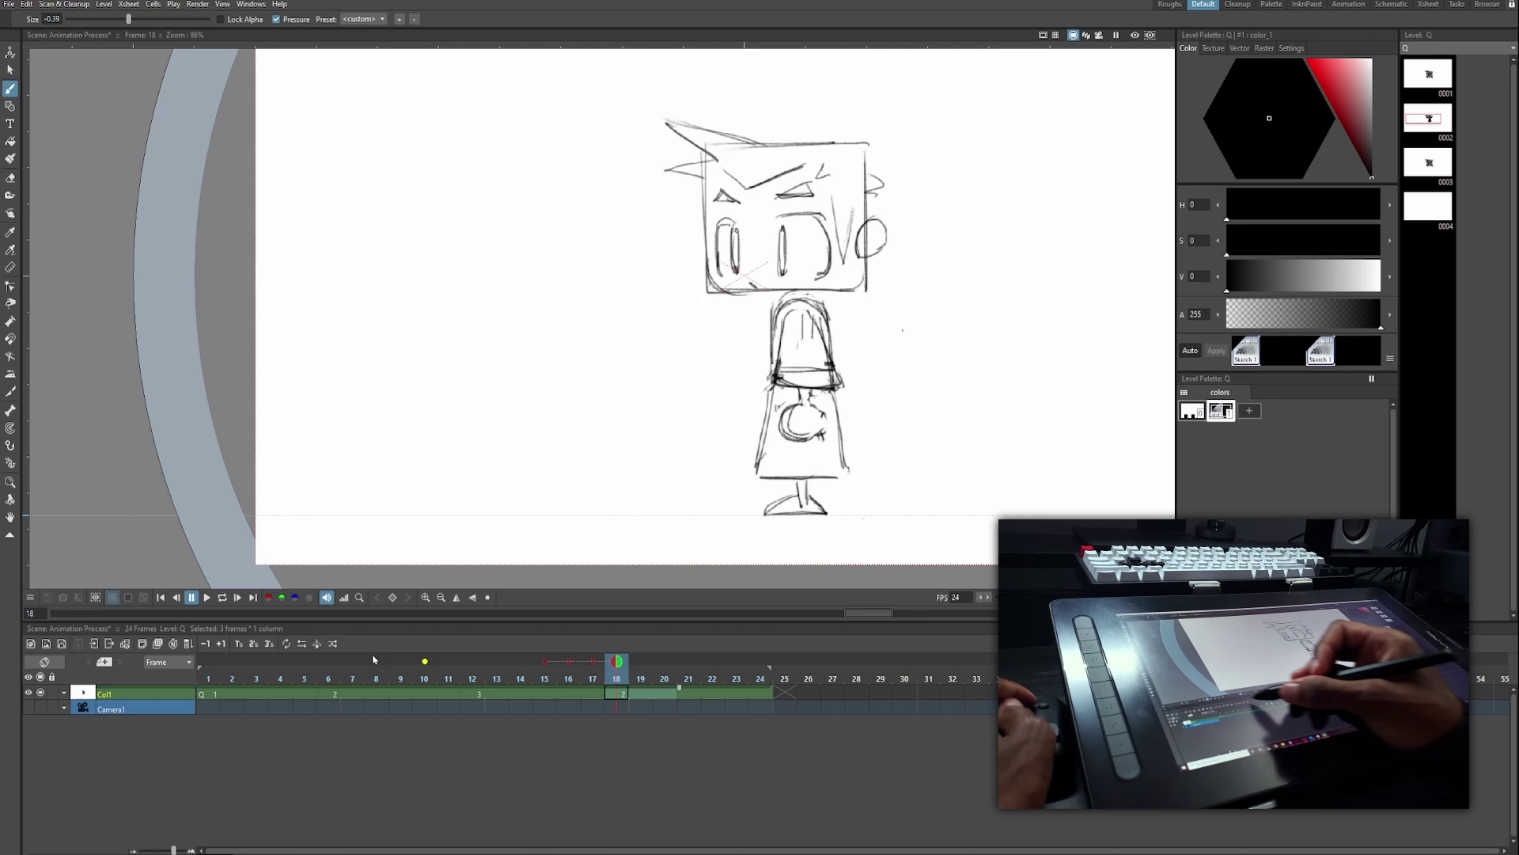
Play the retimed walk cycle in a loop, stop the playback and save the scene.
left_click(223, 598)
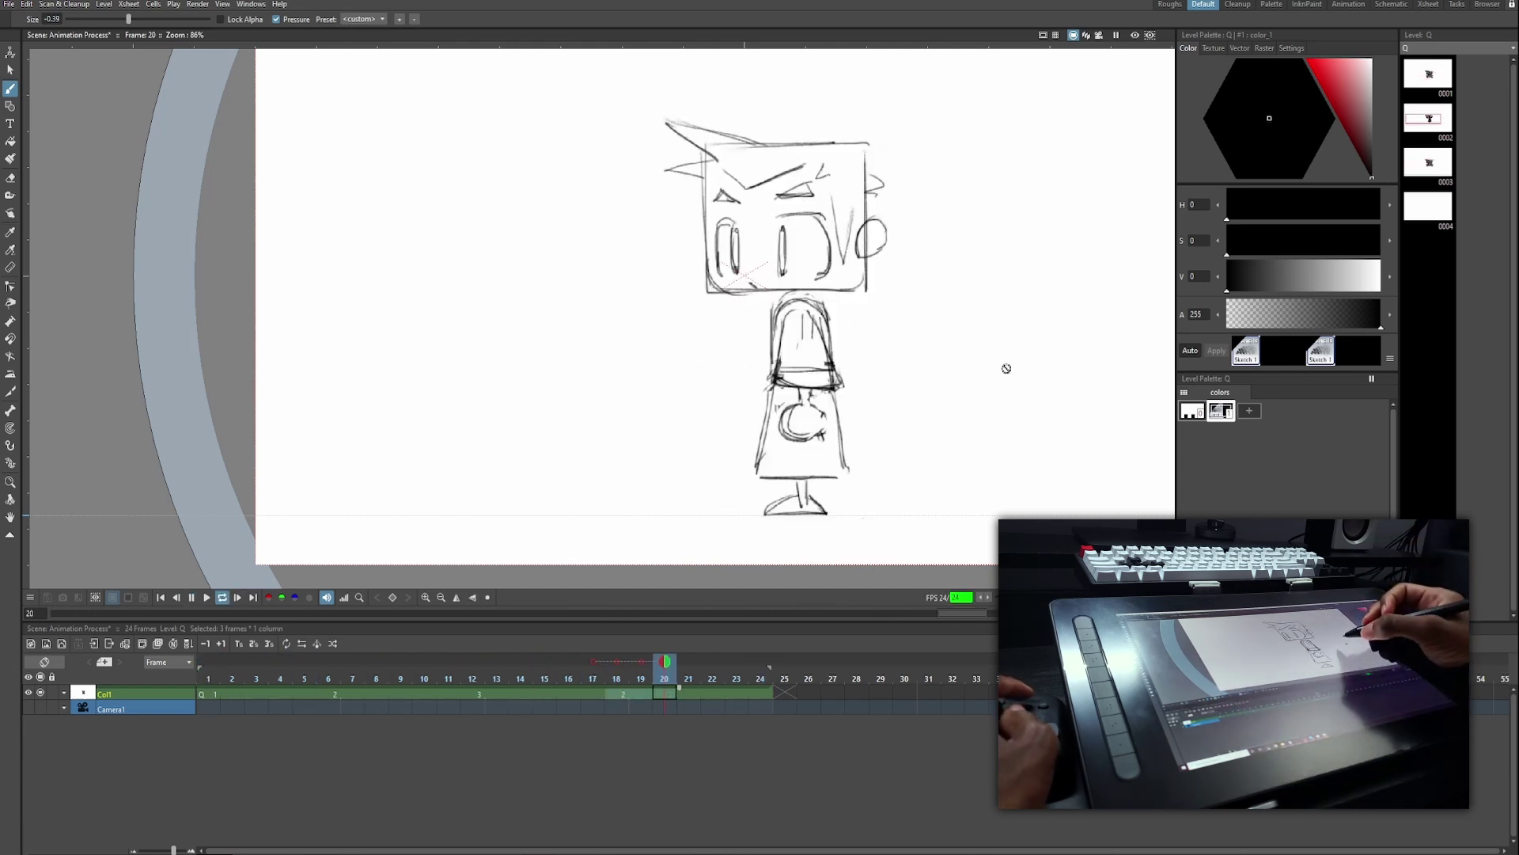
key("p")
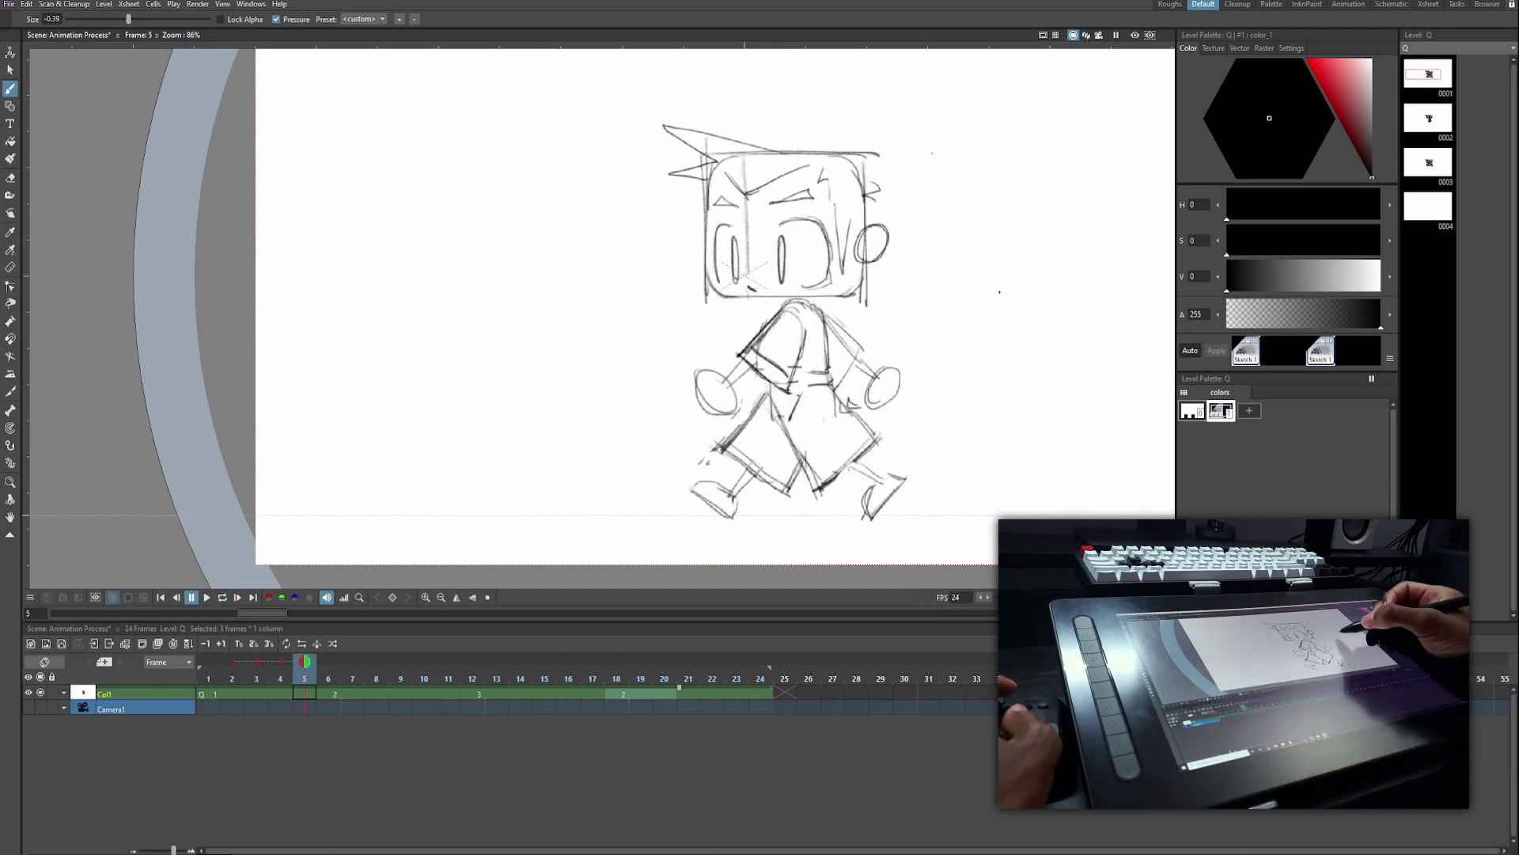
scroll(1000, 292, "up", 1)
key("ctrl+s")
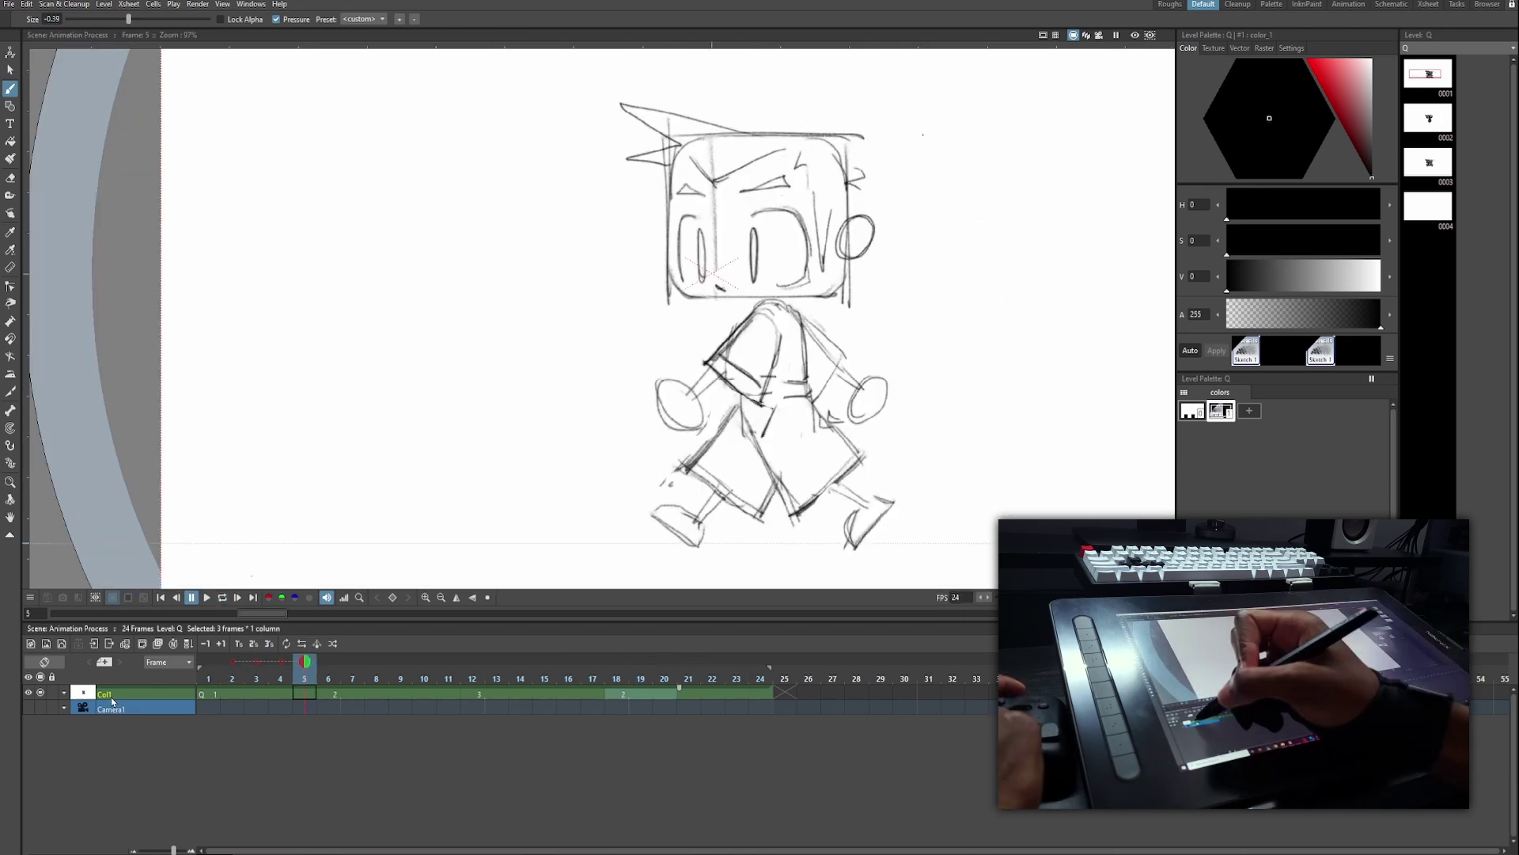
Rename the rough drawing column as sketch.
double_click(115, 692)
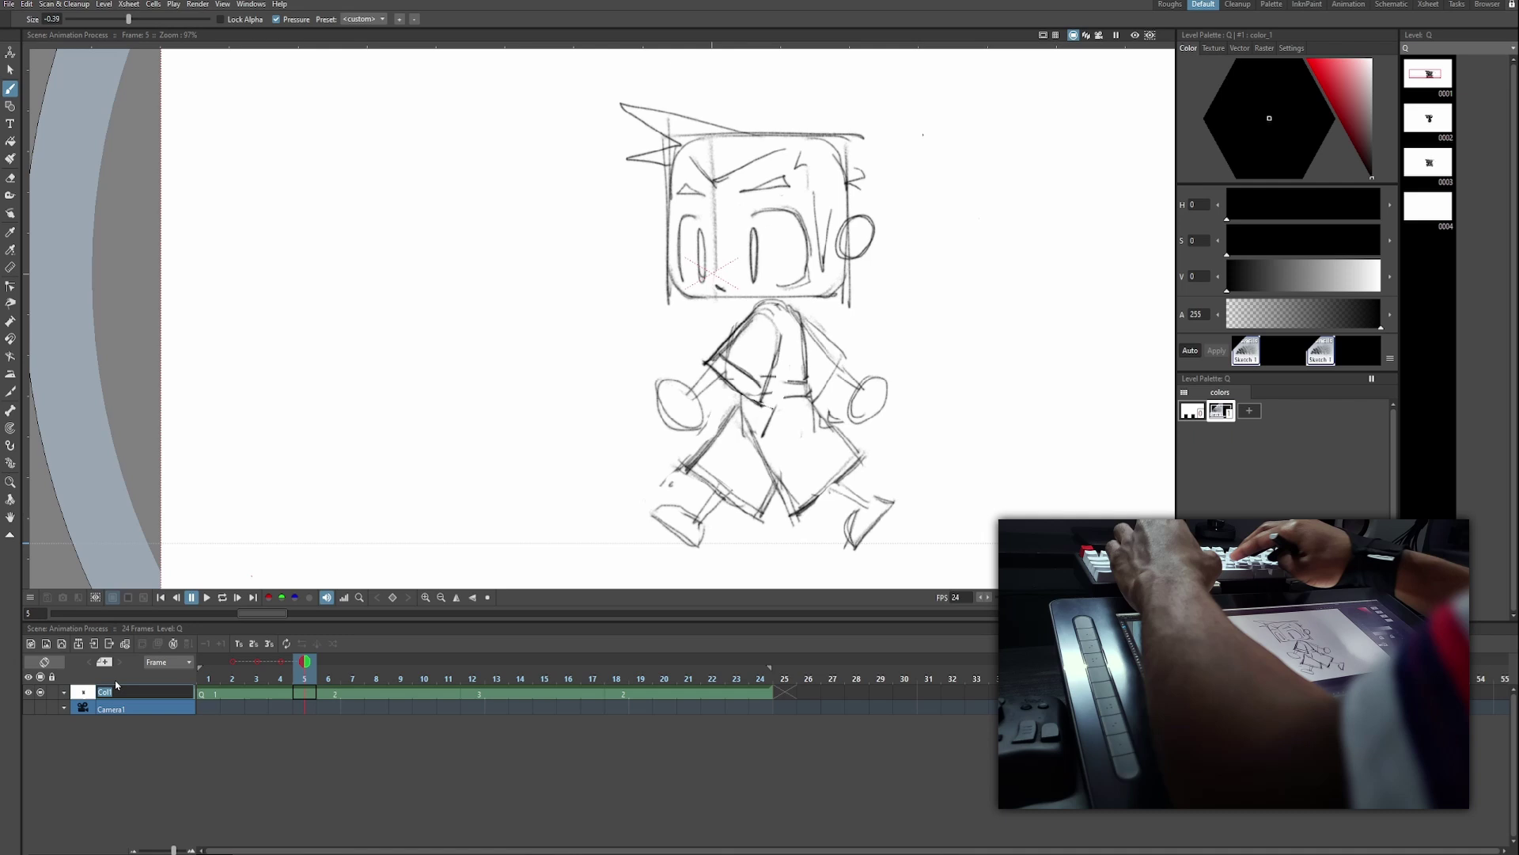
type("sketch")
key("Return")
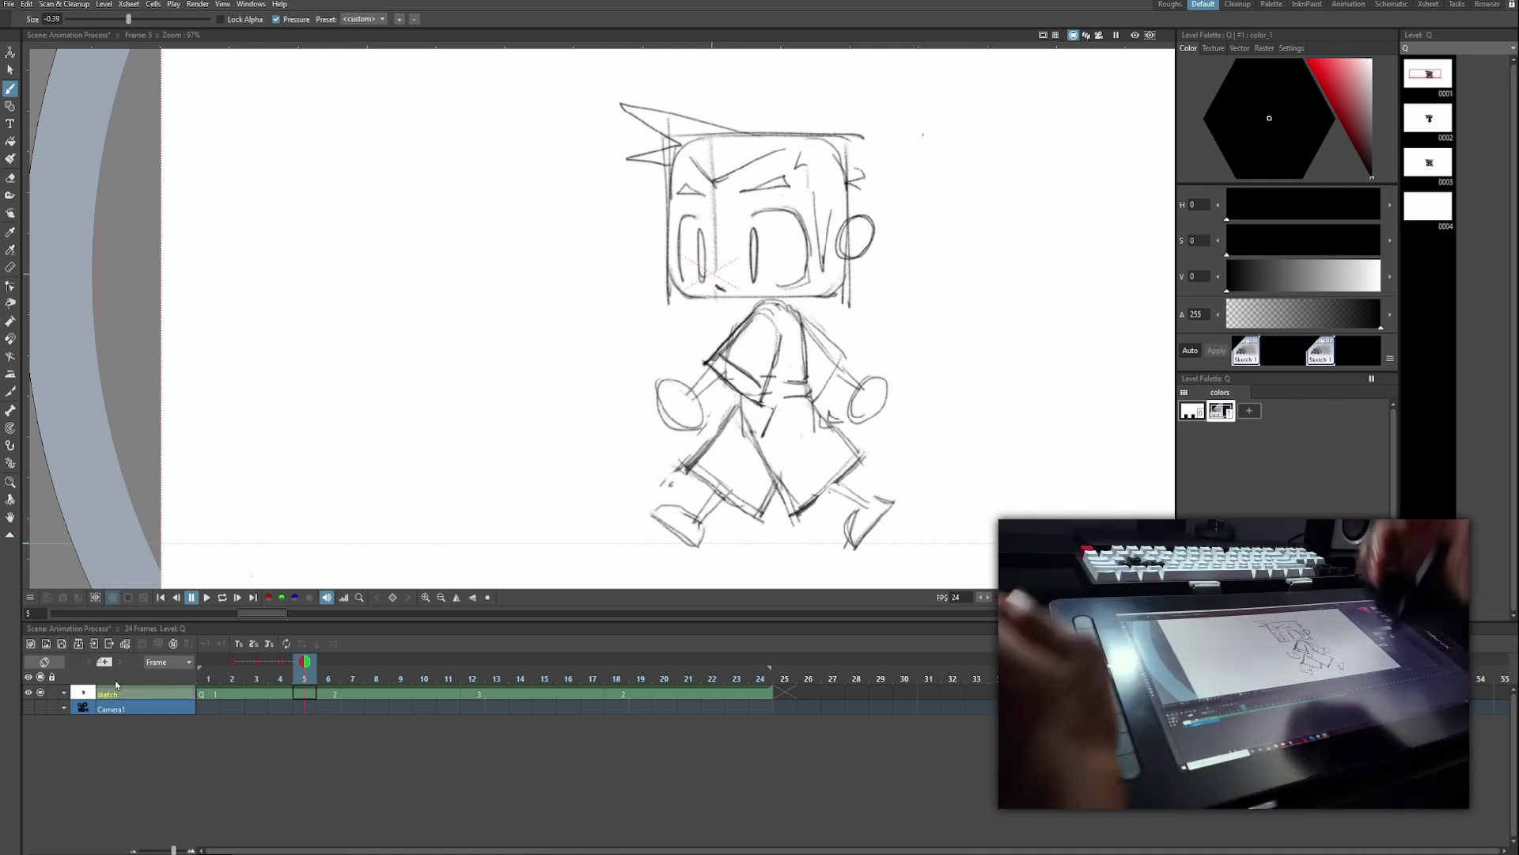
Create a 3000 by 3000 px Toonz Raster level on frame 1 in a new column above the sketch, and save the scene.
left_click_drag(209, 693, 233, 693)
left_click(32, 647)
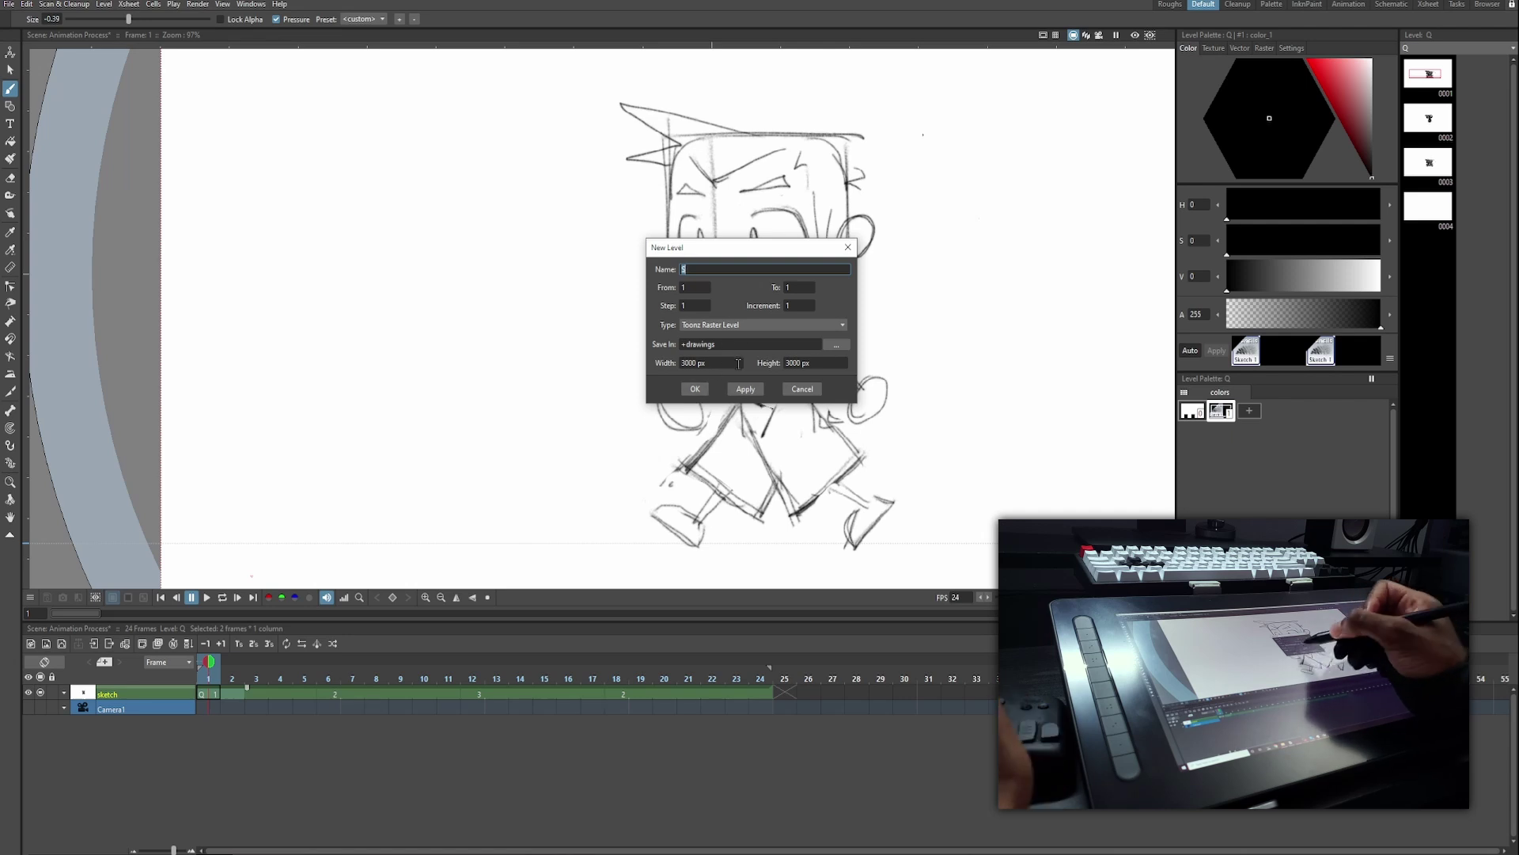
left_click(694, 389)
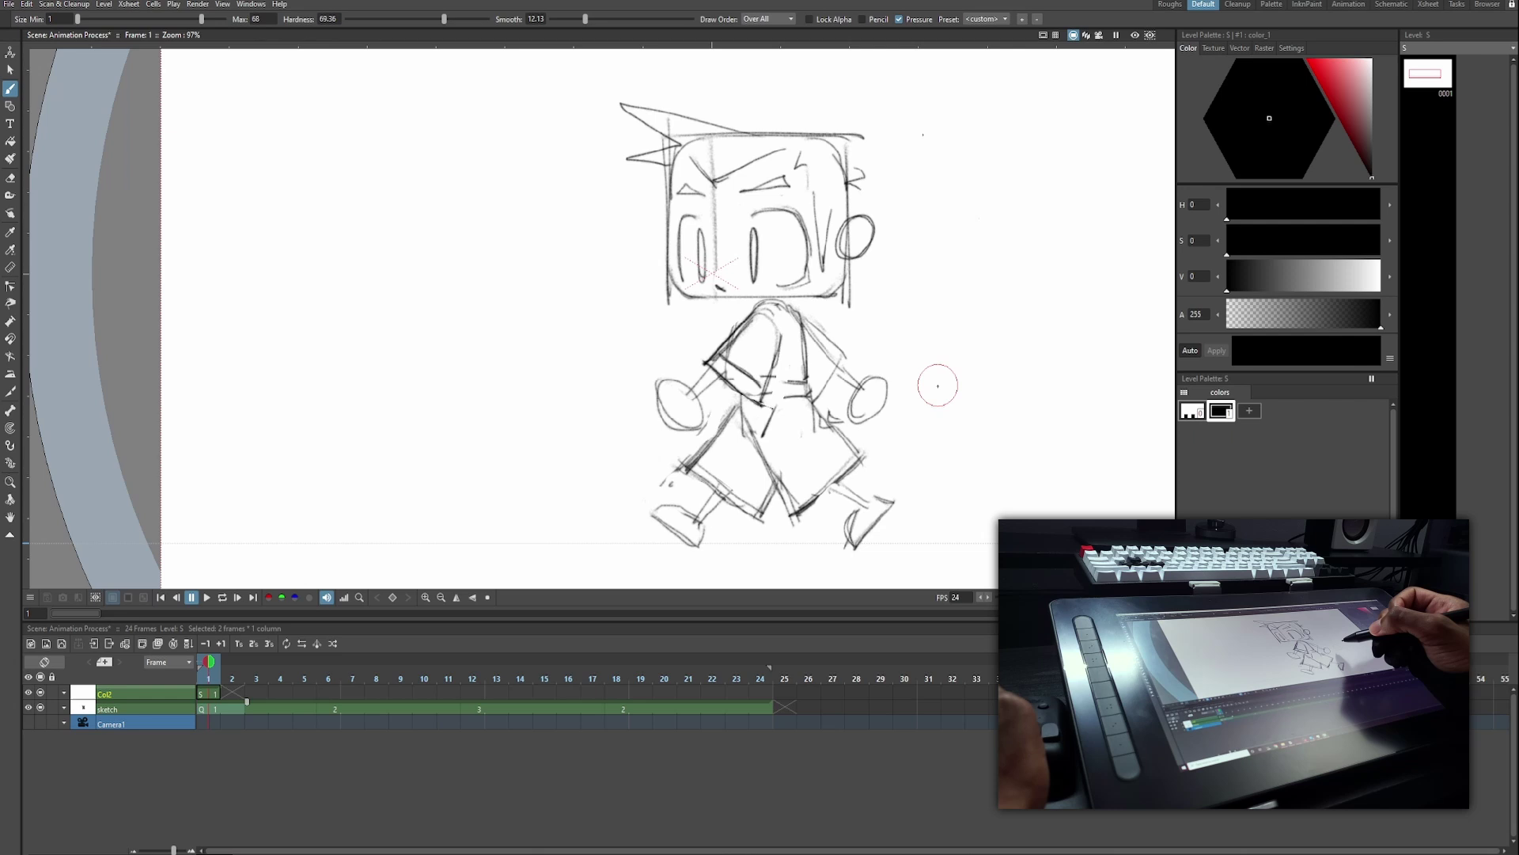
key("ctrl+s")
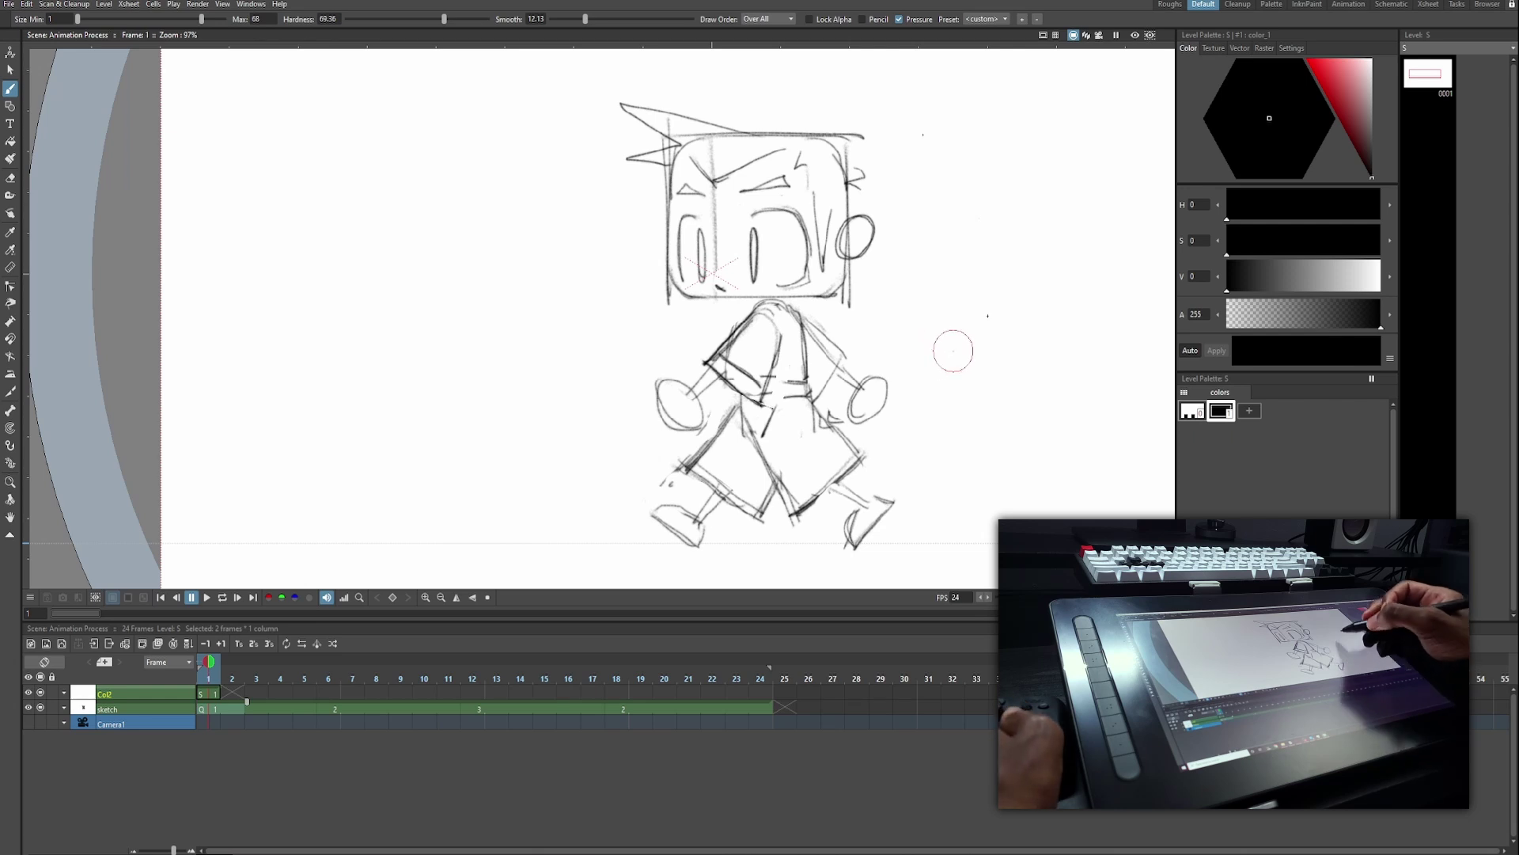
Draw a few test brush strokes beside the character on the new level and undo them.
mouse_move(878, 269)
left_mouse_down()
mouse_move(960, 383)
mouse_move(1021, 400)
left_mouse_up()
key("ctrl+z")
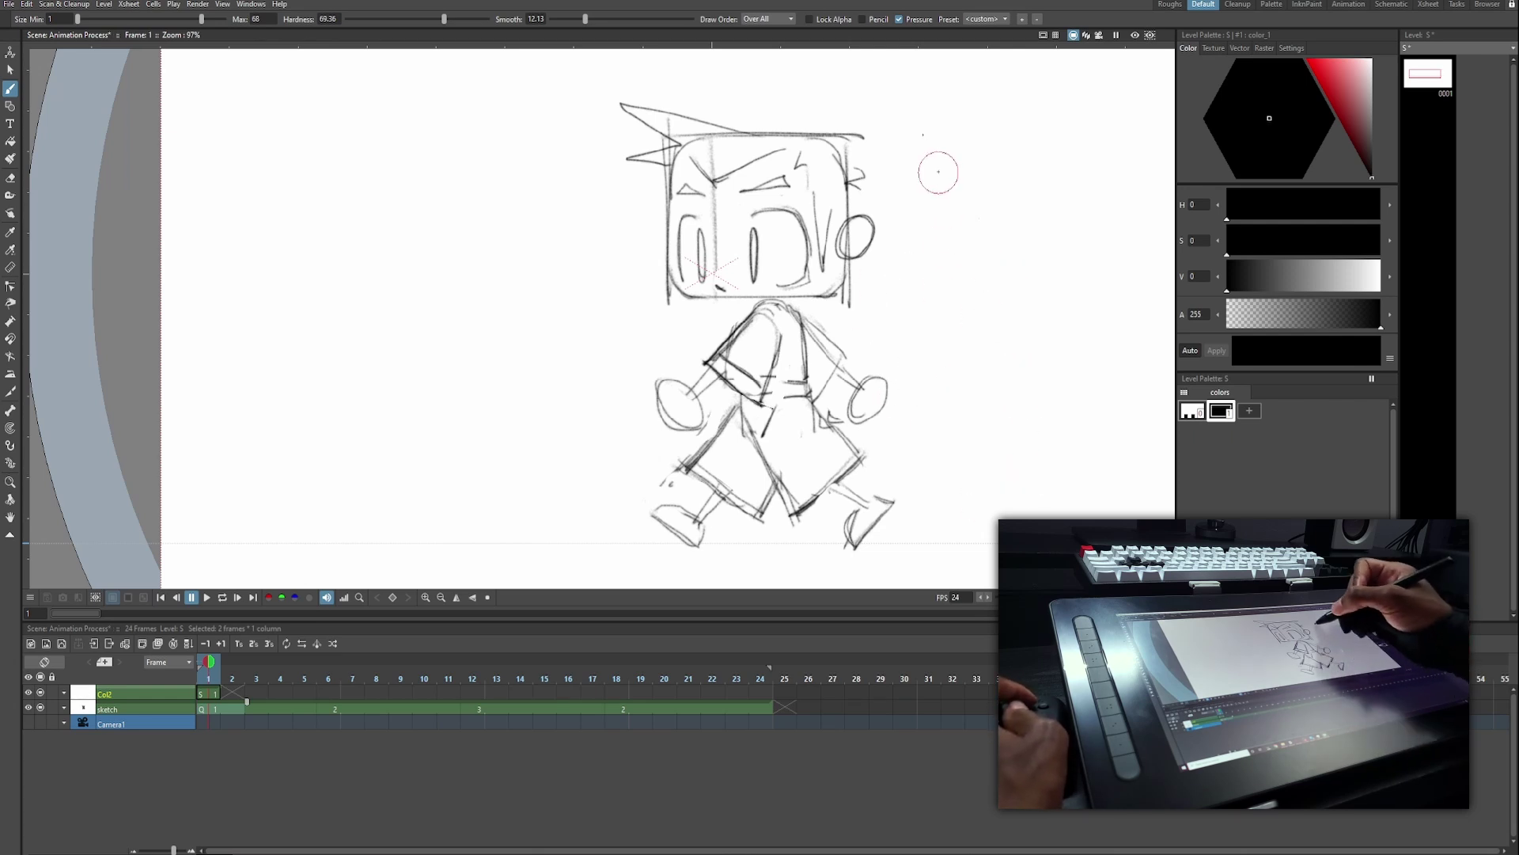
mouse_move(934, 330)
left_mouse_down()
mouse_move(939, 181)
mouse_move(936, 322)
left_mouse_up()
key("ctrl+z")
key("ctrl+z")
mouse_move(926, 145)
left_mouse_down()
mouse_move(930, 285)
mouse_move(1042, 290)
mouse_move(1079, 153)
left_mouse_up()
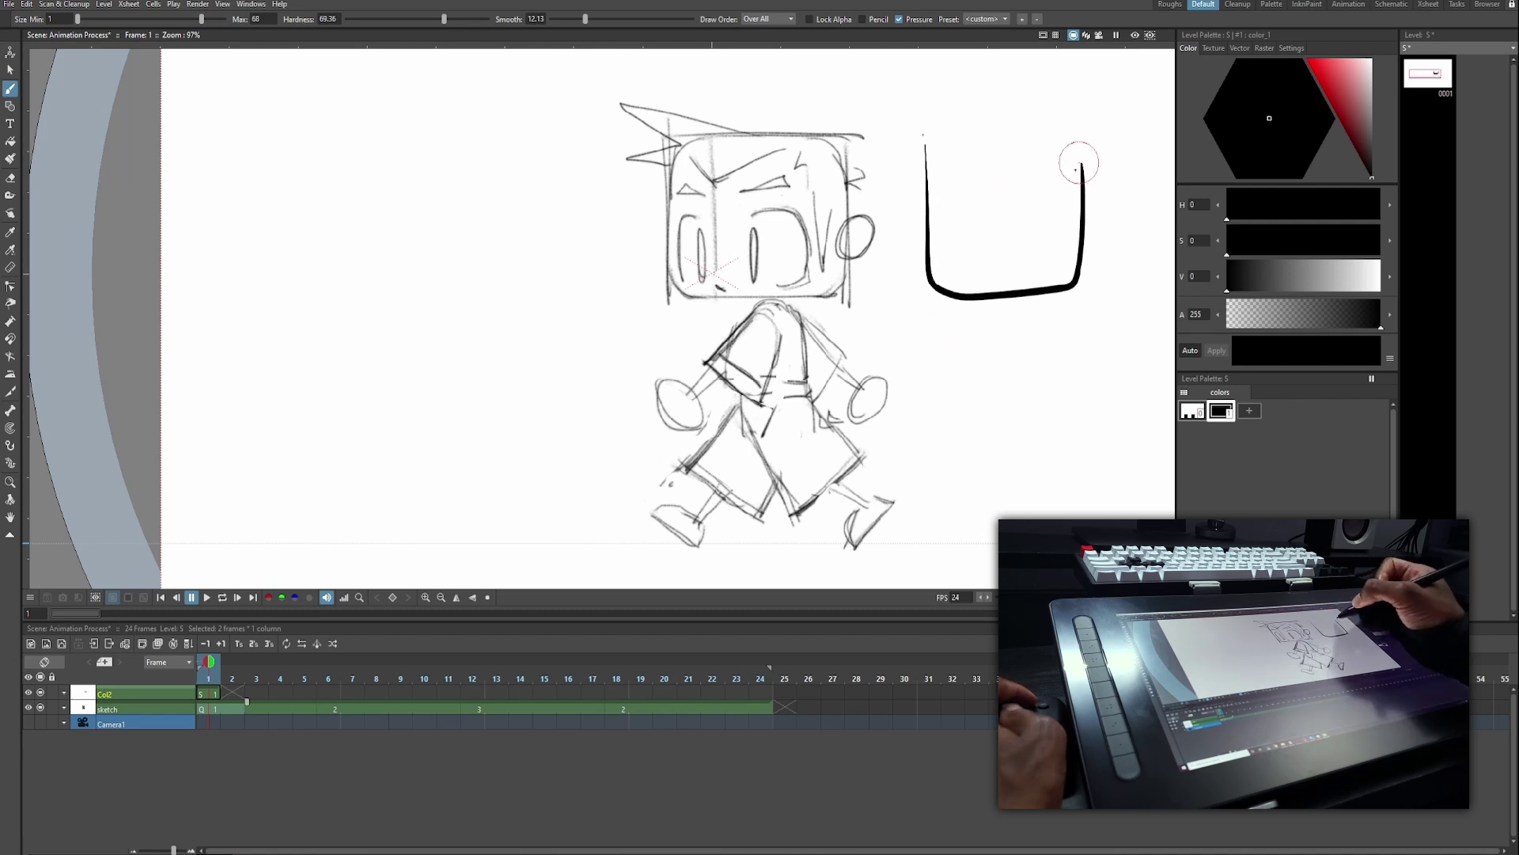
key("ctrl+z")
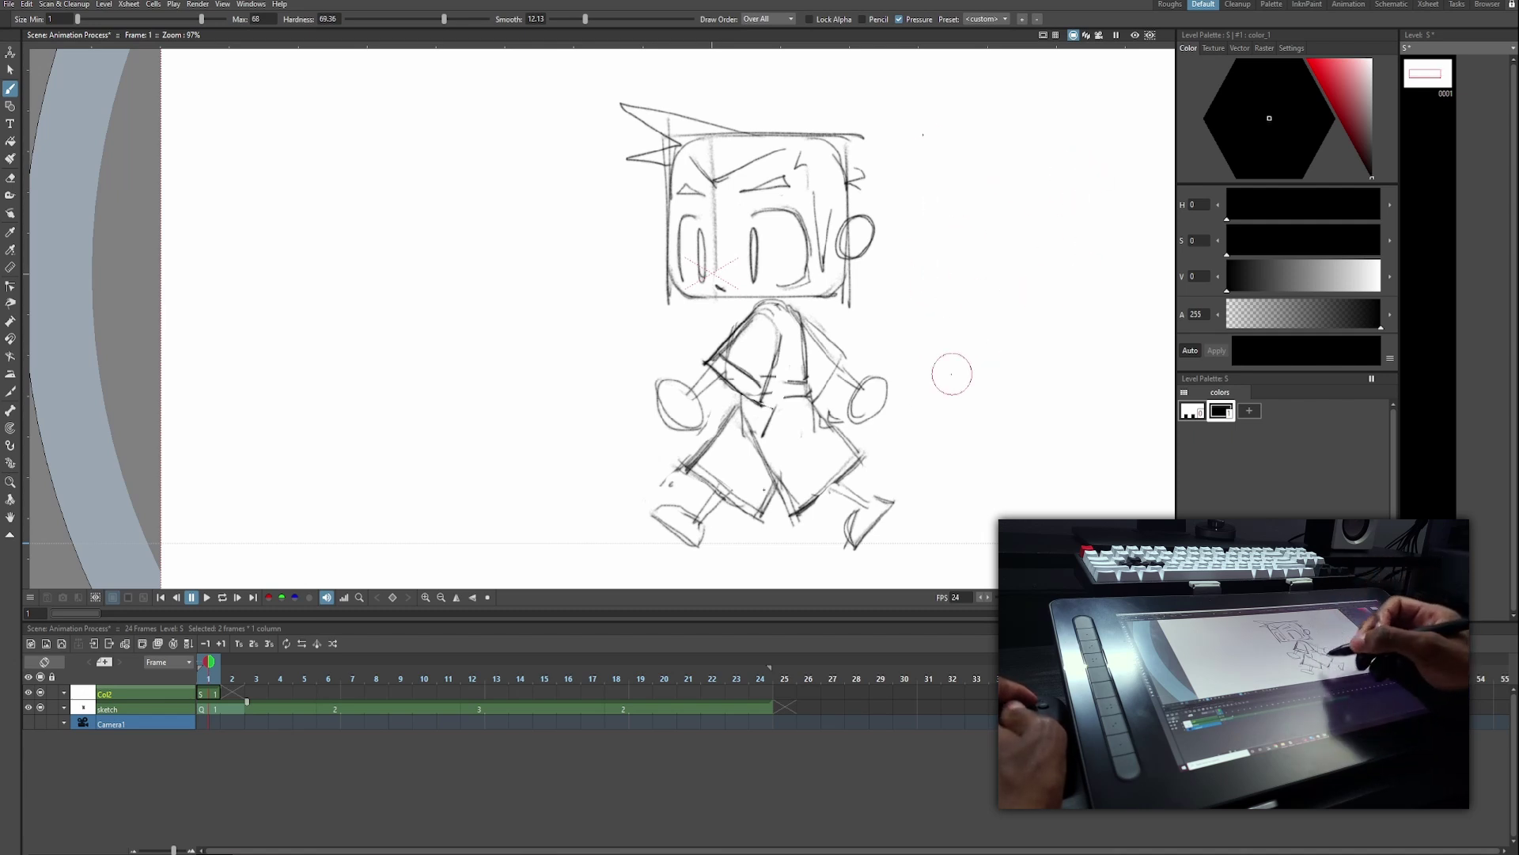
Lower the sketch column's opacity to about 36% and return to frame 1 of the new column.
left_click(66, 710)
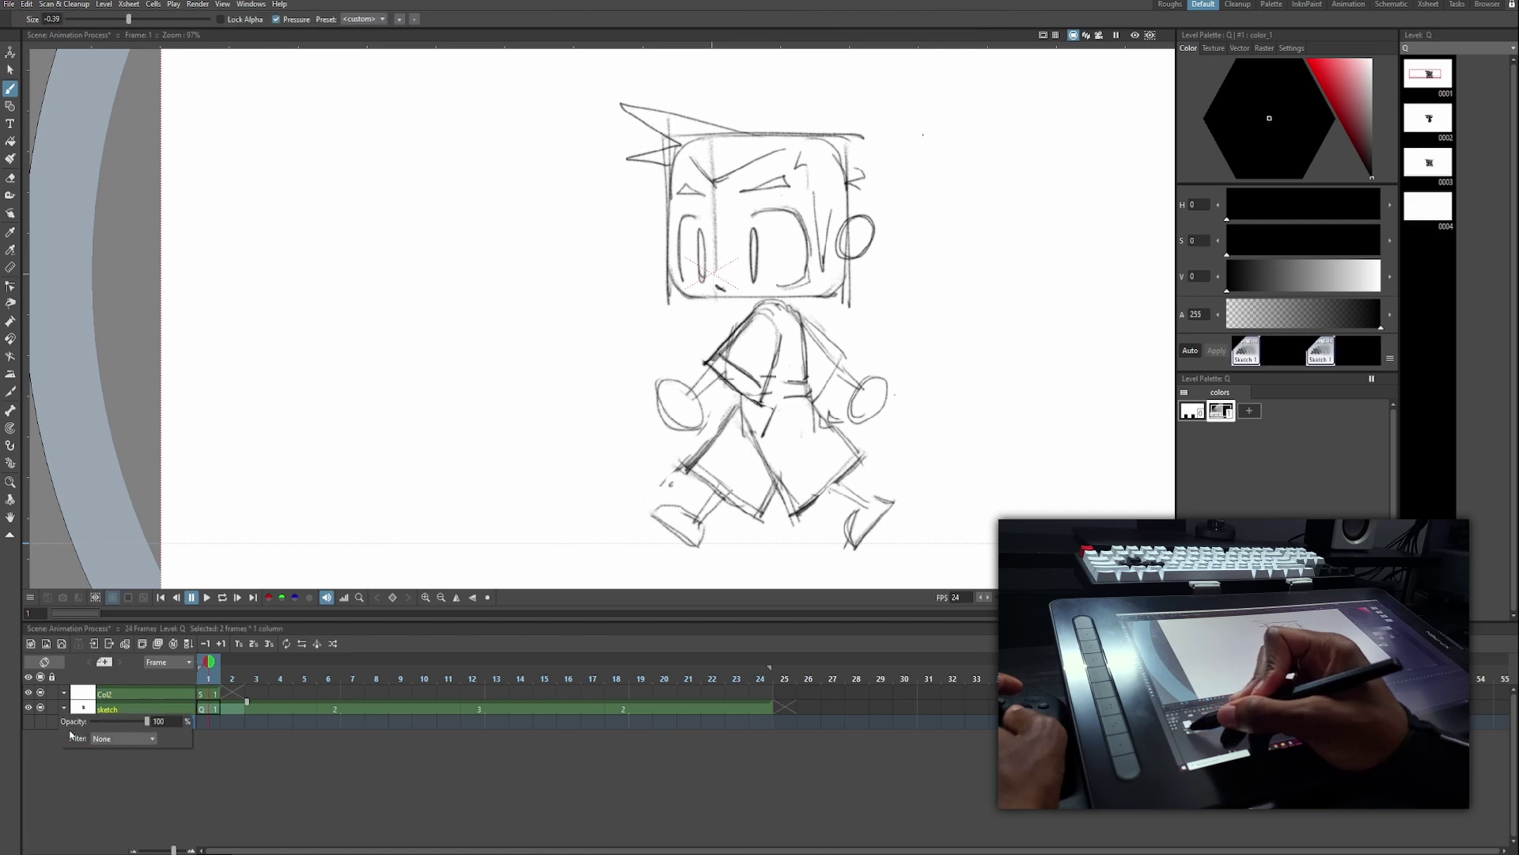
left_click_drag(147, 722, 112, 722)
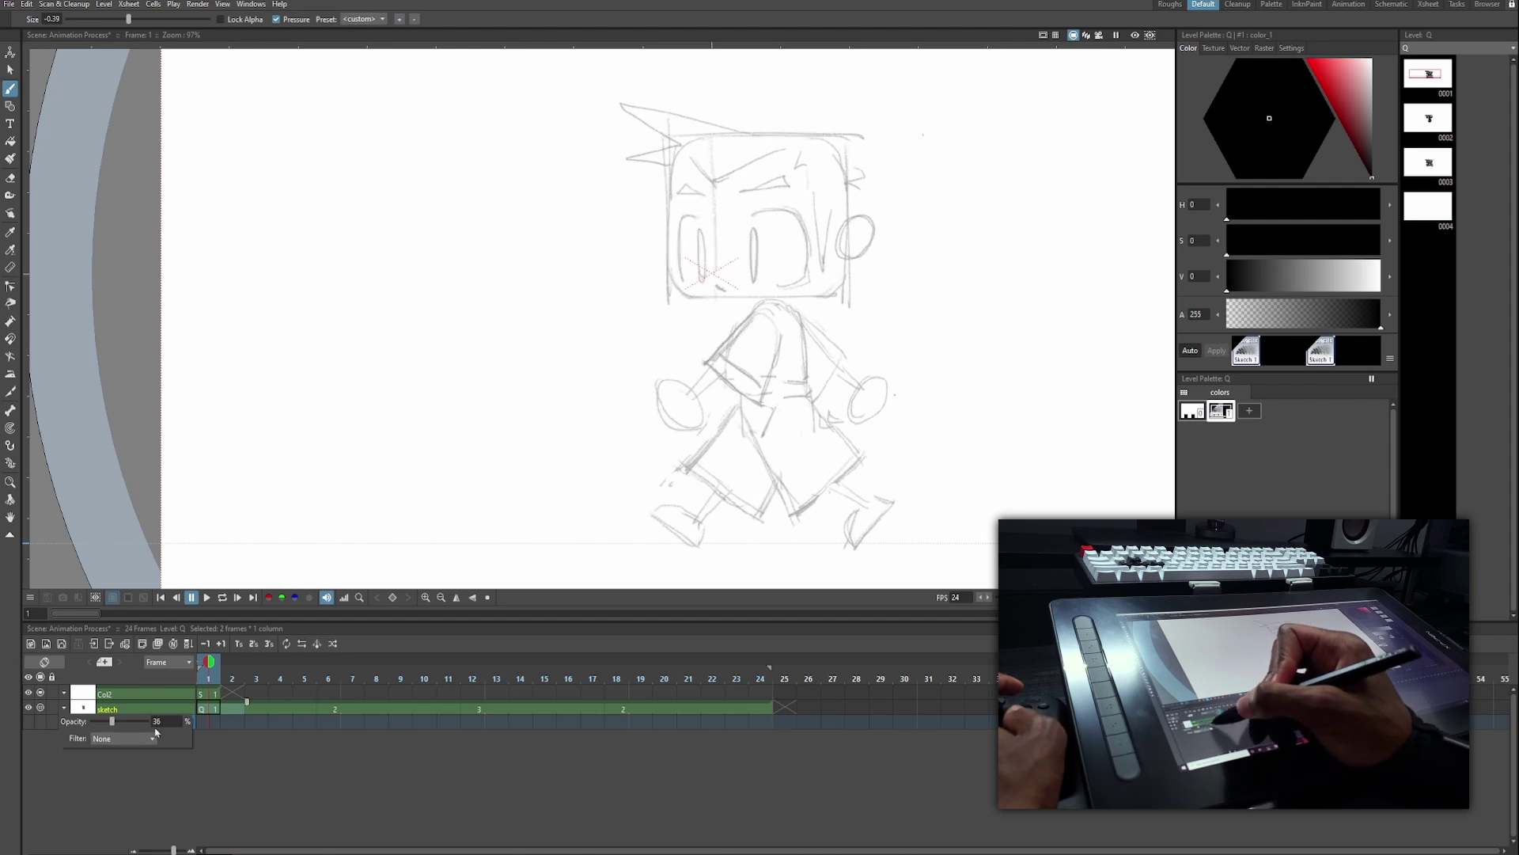
left_click(210, 695)
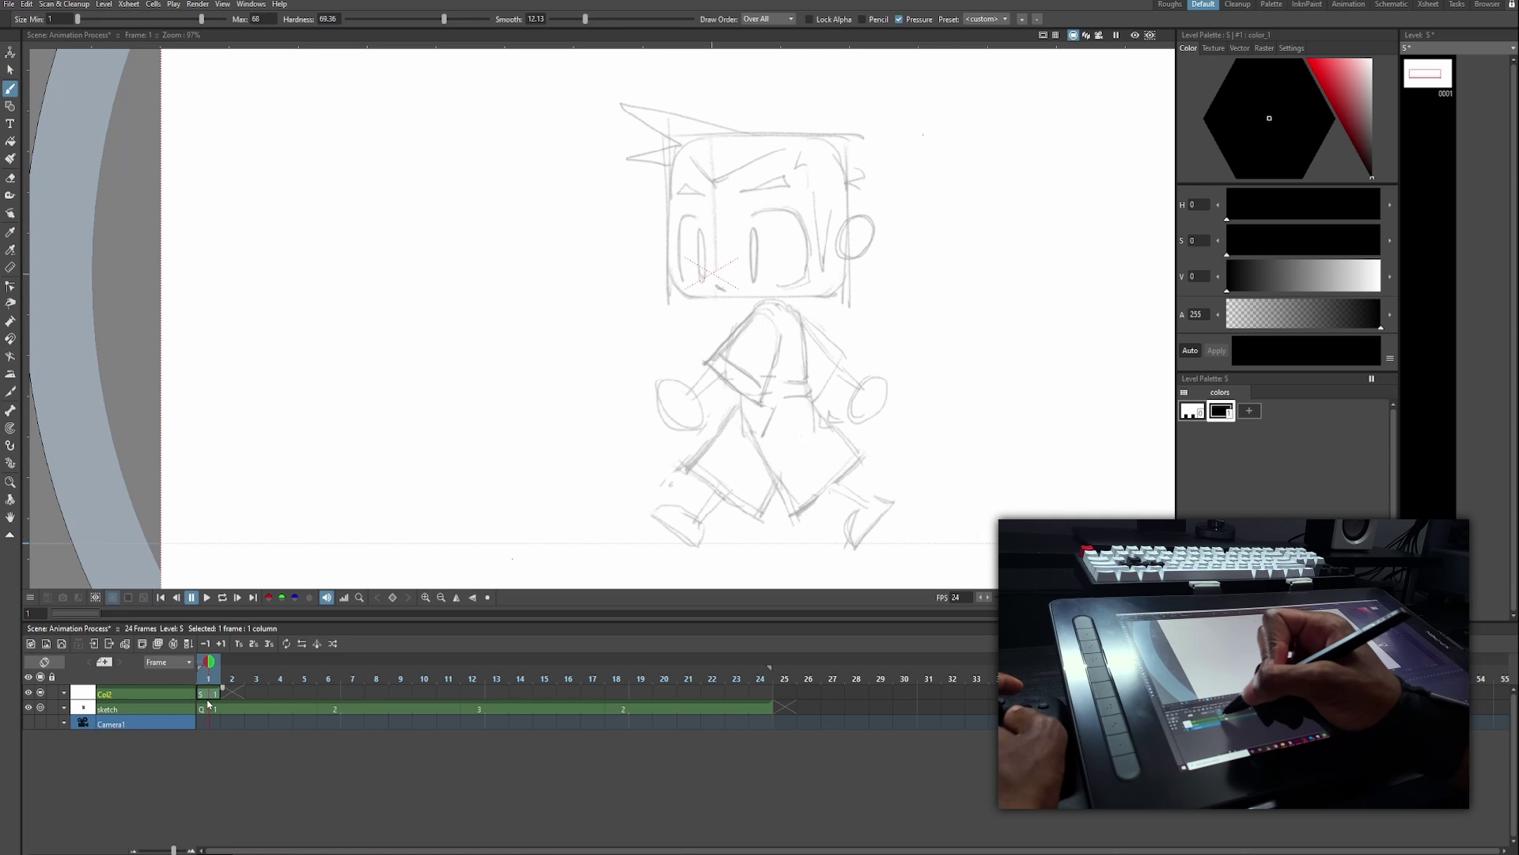
Rename the new drawing column as lines.
left_click(115, 701)
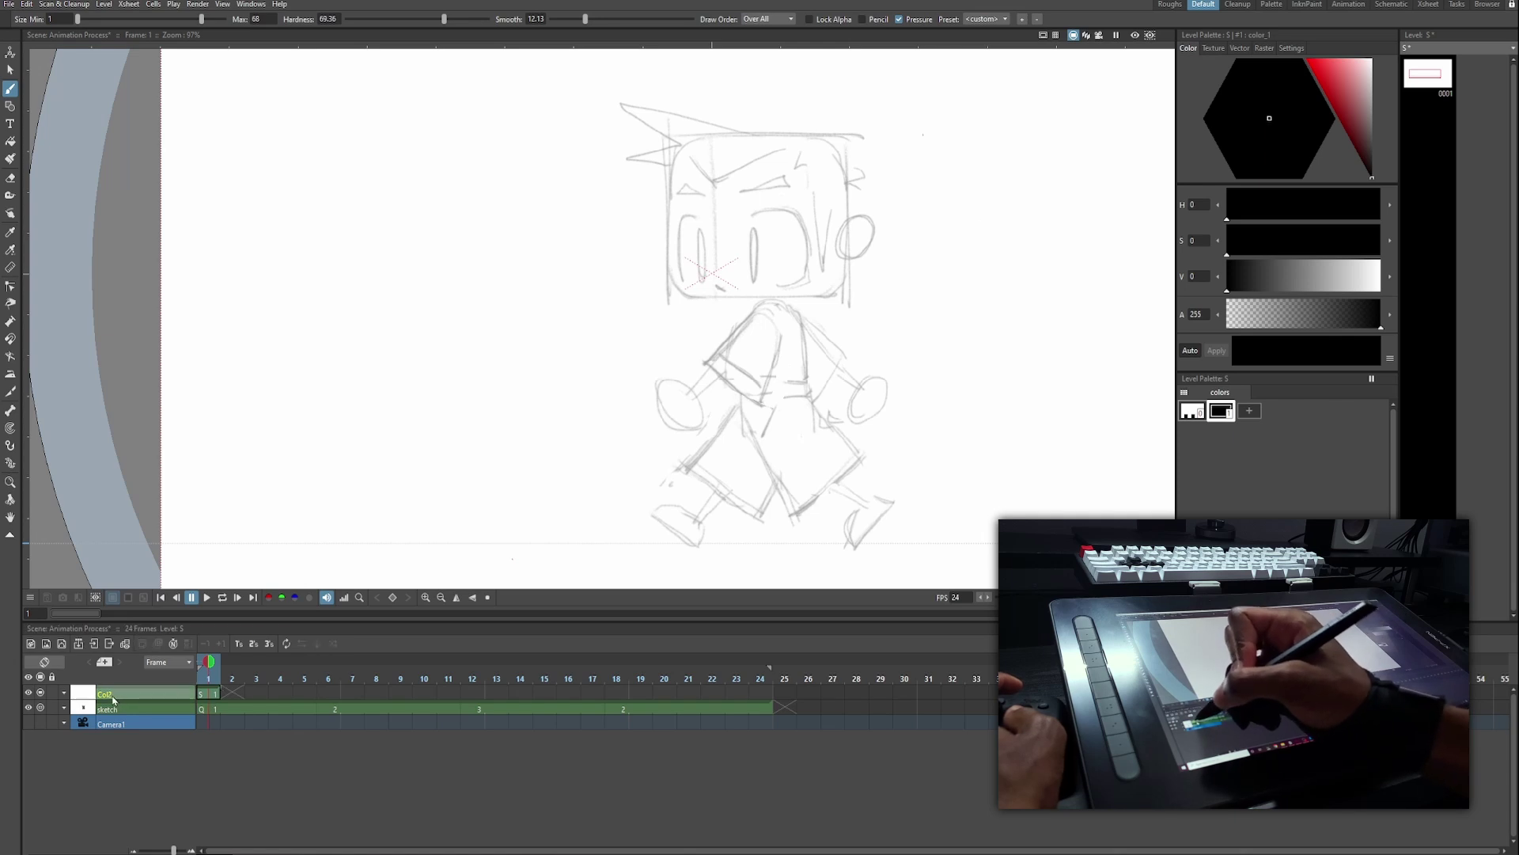
double_click(113, 696)
key("BackSpace")
type("l")
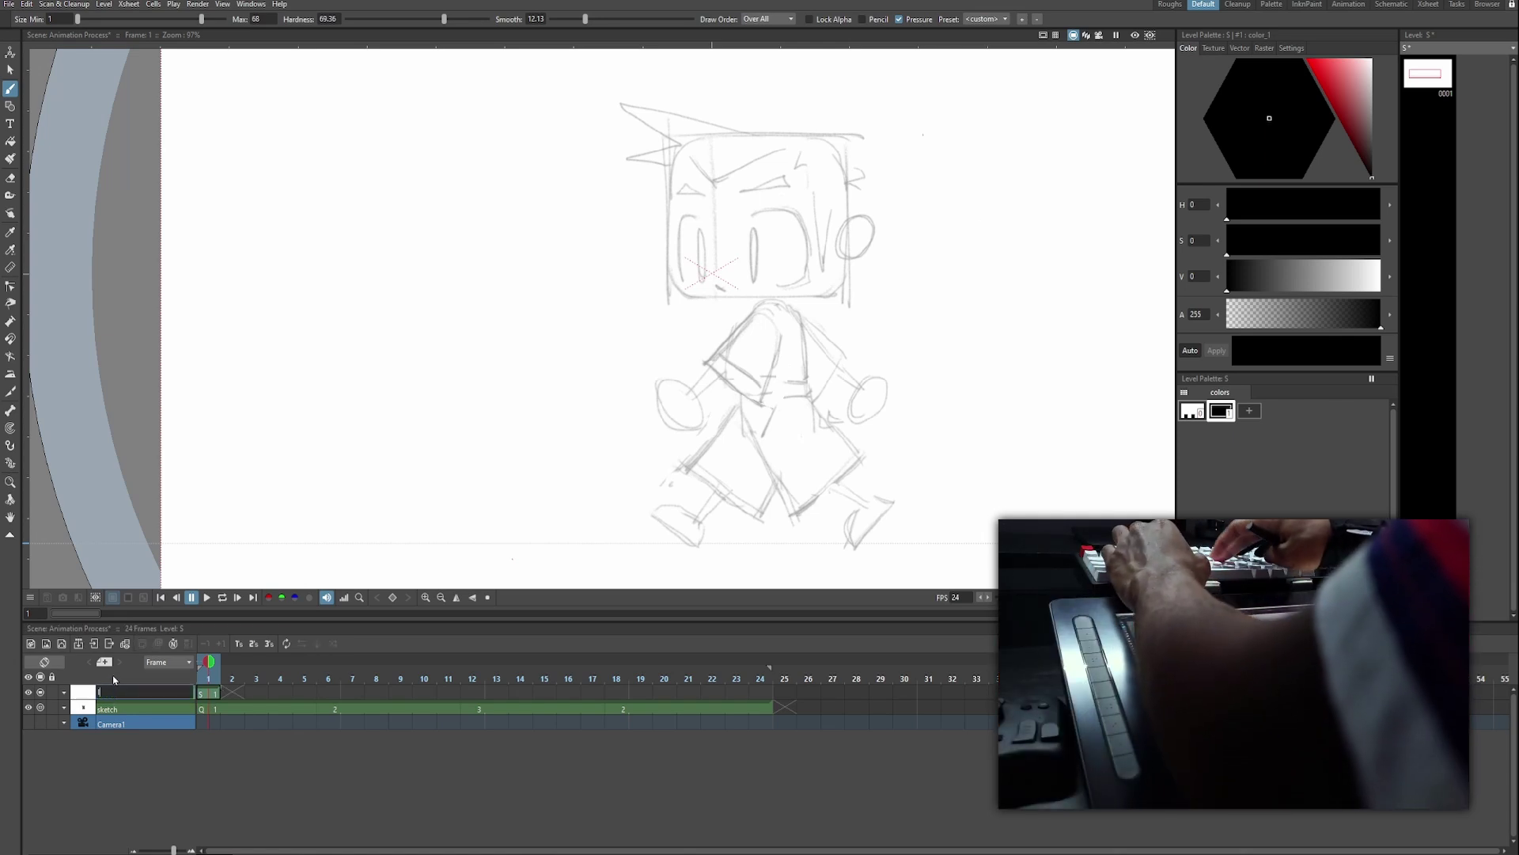
type("ines")
key("Return")
Rename the new drawing column as final and save the scene.
double_click(116, 690)
type("f")
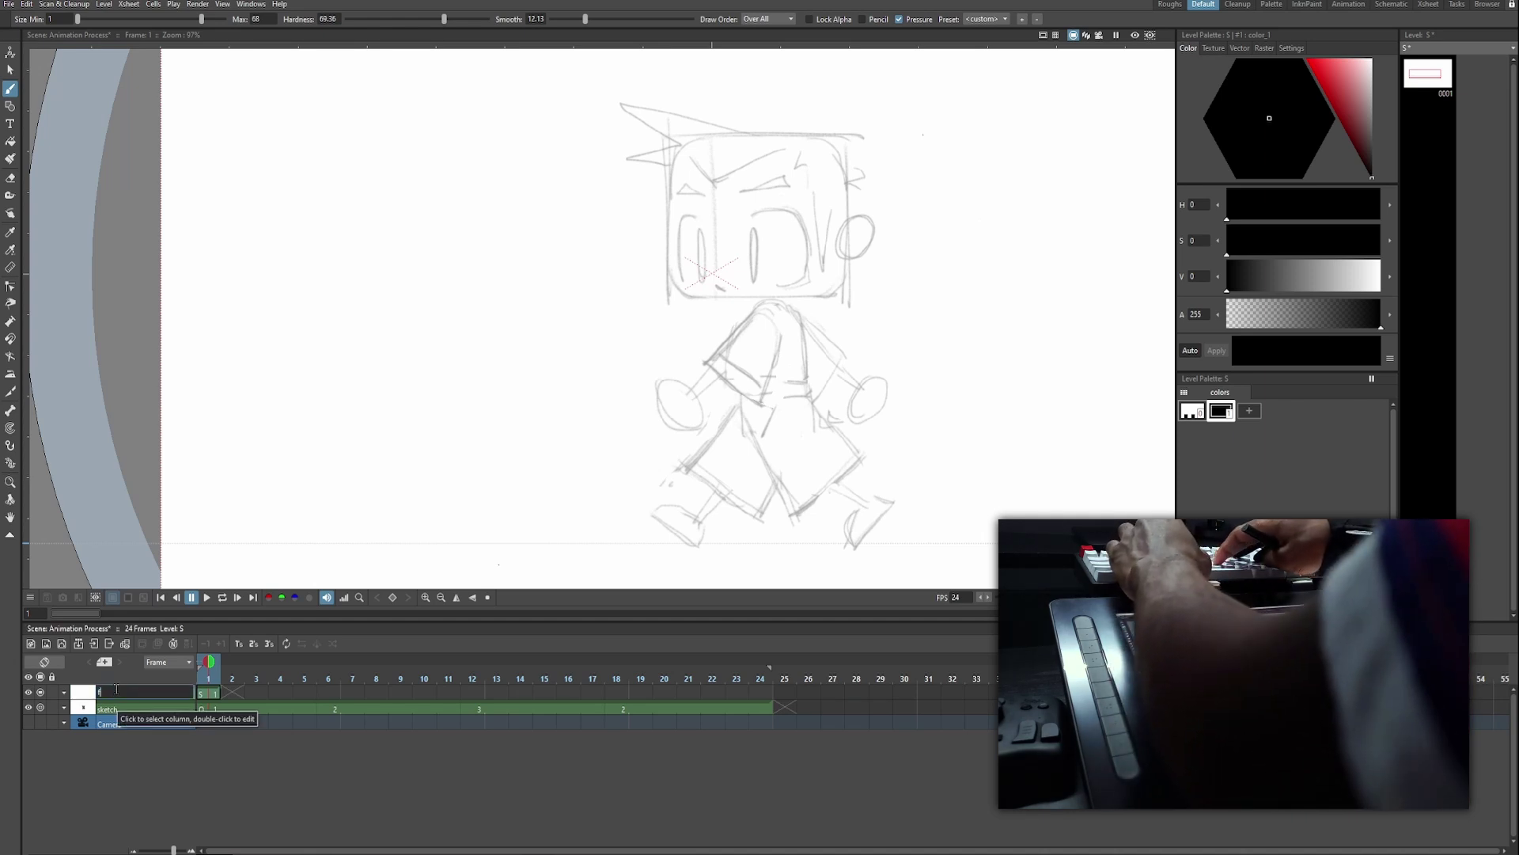
type("inal")
key("Return")
key("ctrl+s")
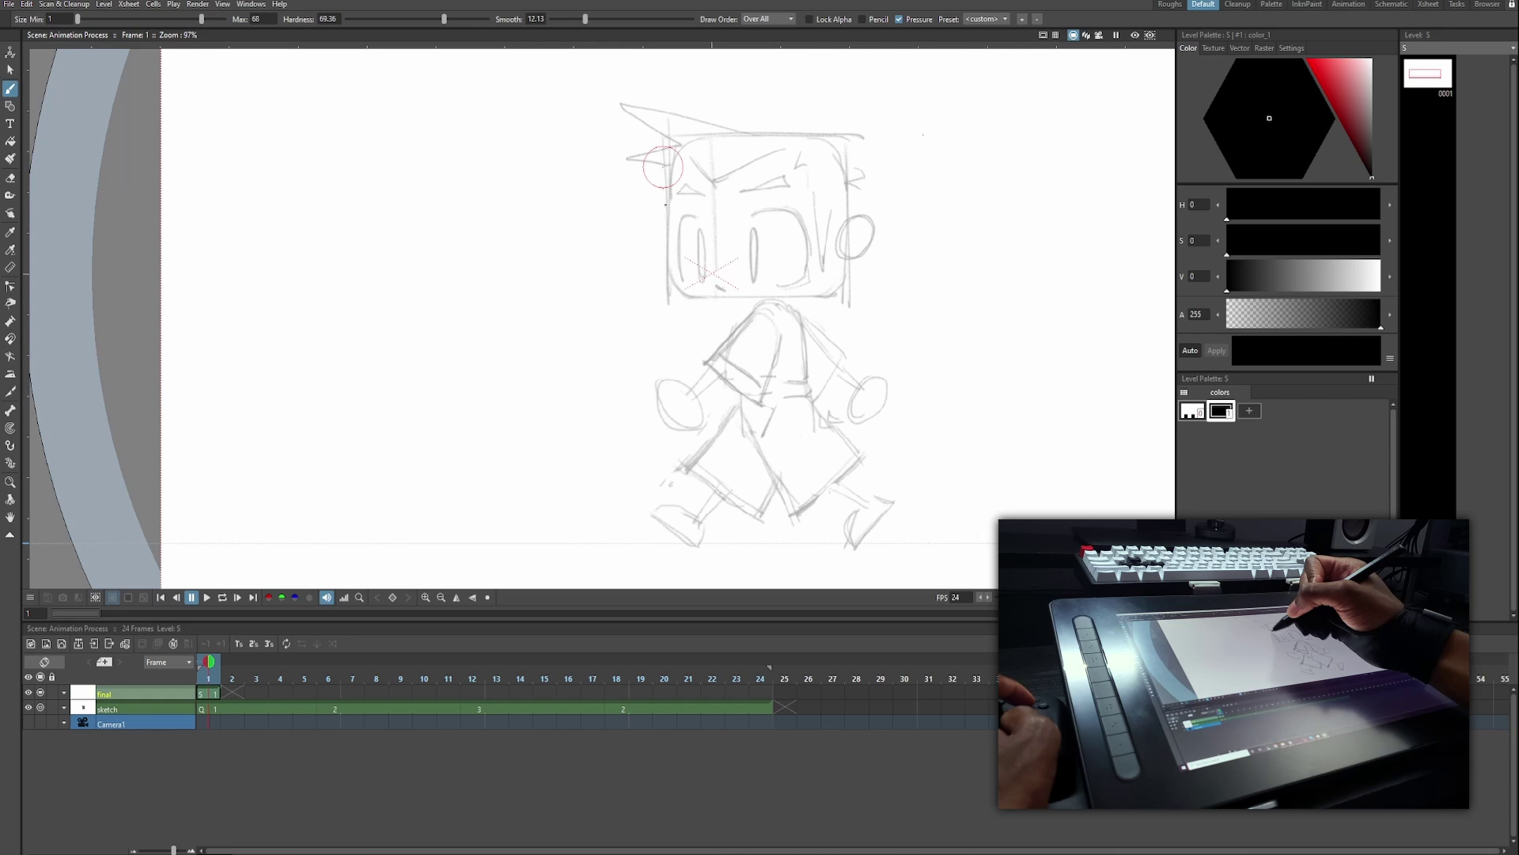
Ink the two vertical sides of the head and the ear over the frame 1 sketch.
left_click_drag(669, 167, 669, 282)
left_click_drag(848, 185, 848, 223)
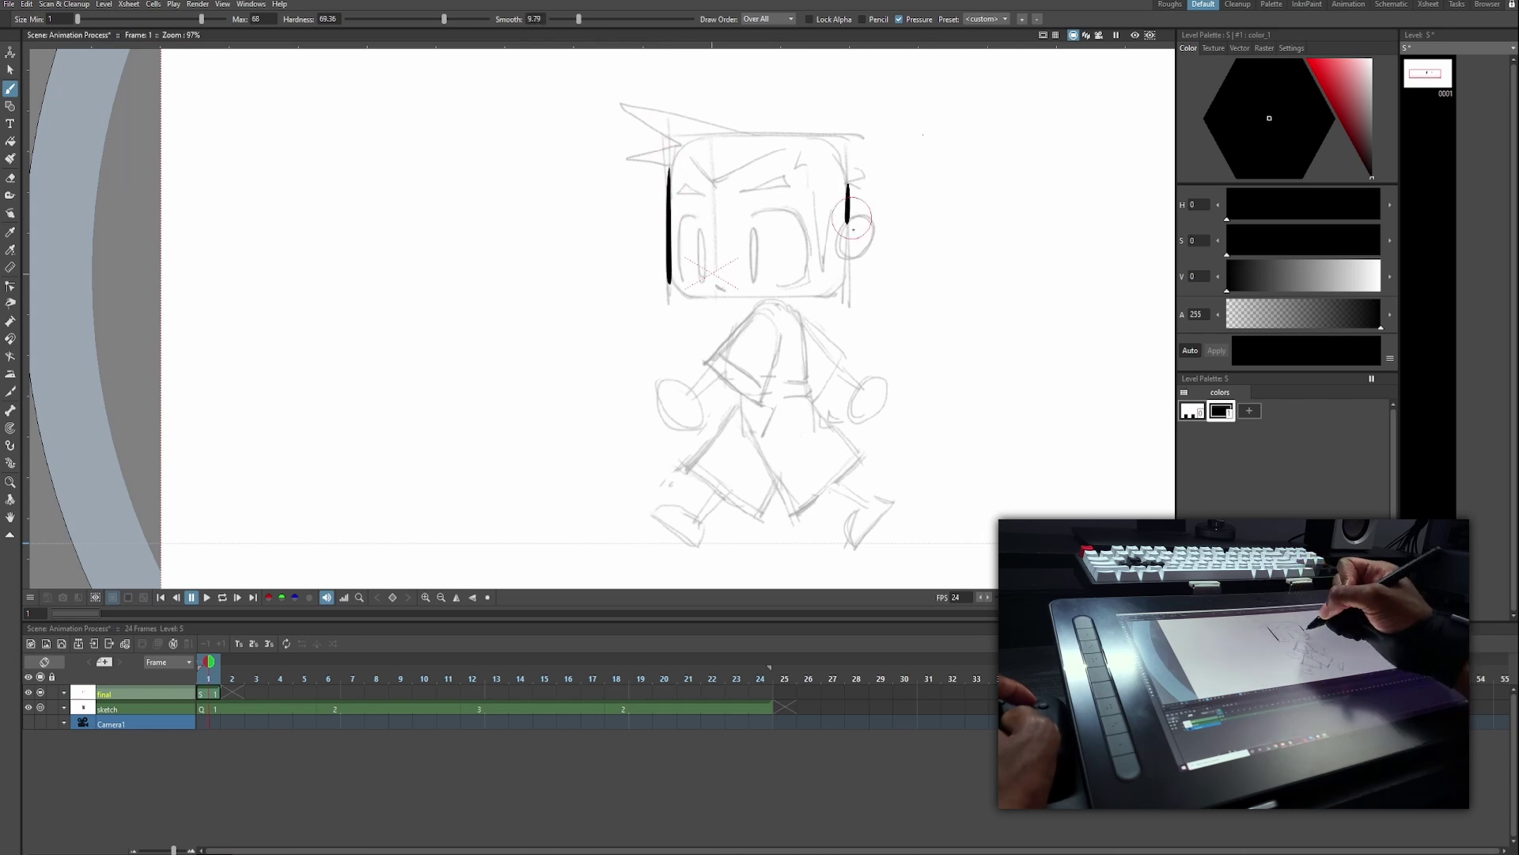
left_click_drag(873, 248, 845, 260)
key("ctrl+z")
left_click_drag(687, 297, 839, 294)
key("ctrl+z")
key("ctrl+z")
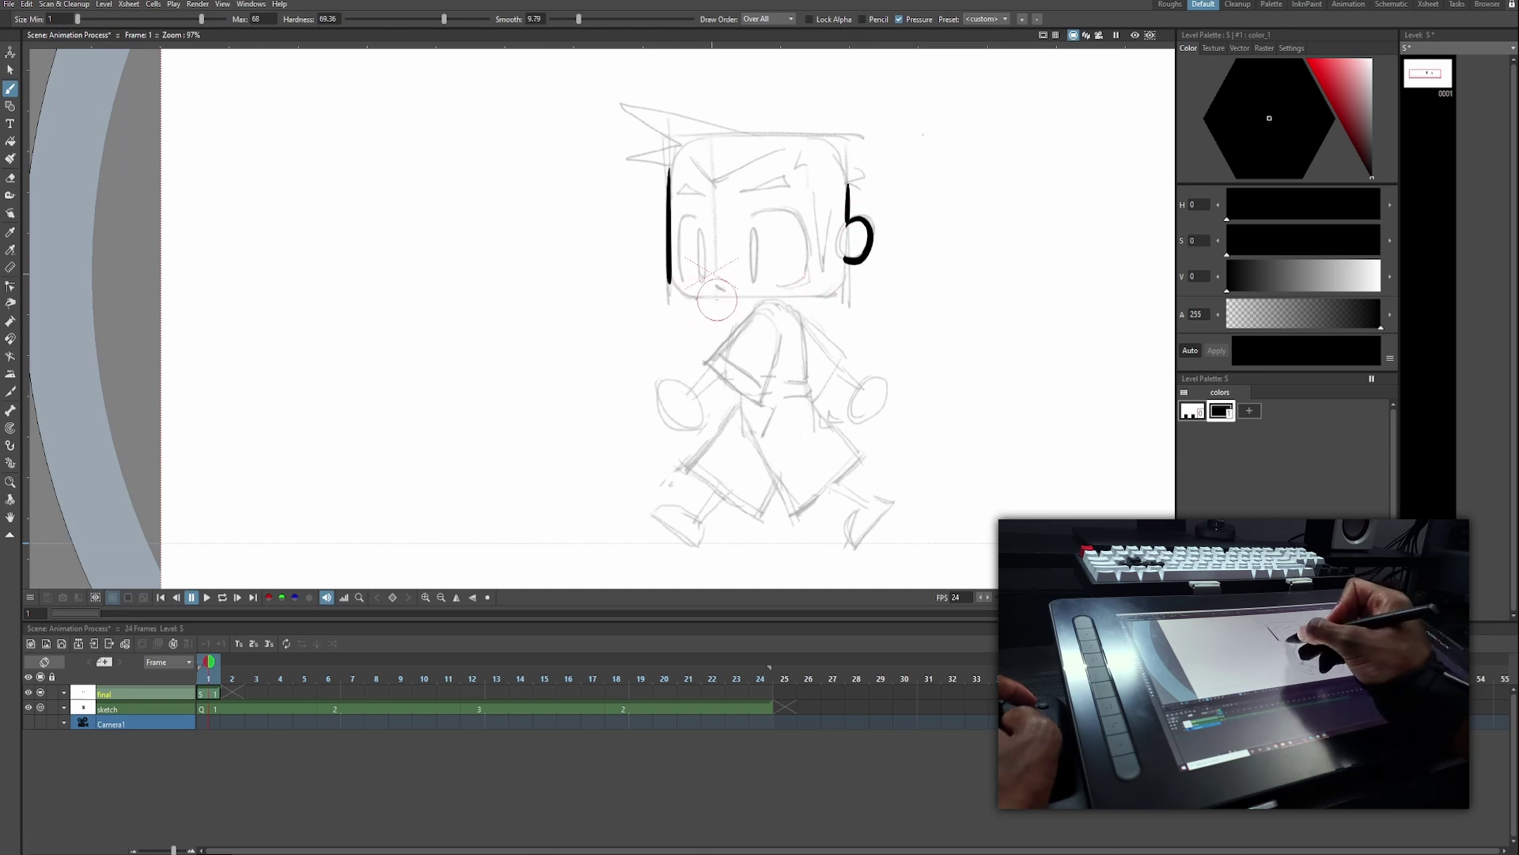
left_click_drag(696, 301, 841, 295)
key("ctrl+z")
left_click_drag(693, 301, 840, 294)
key("ctrl+z")
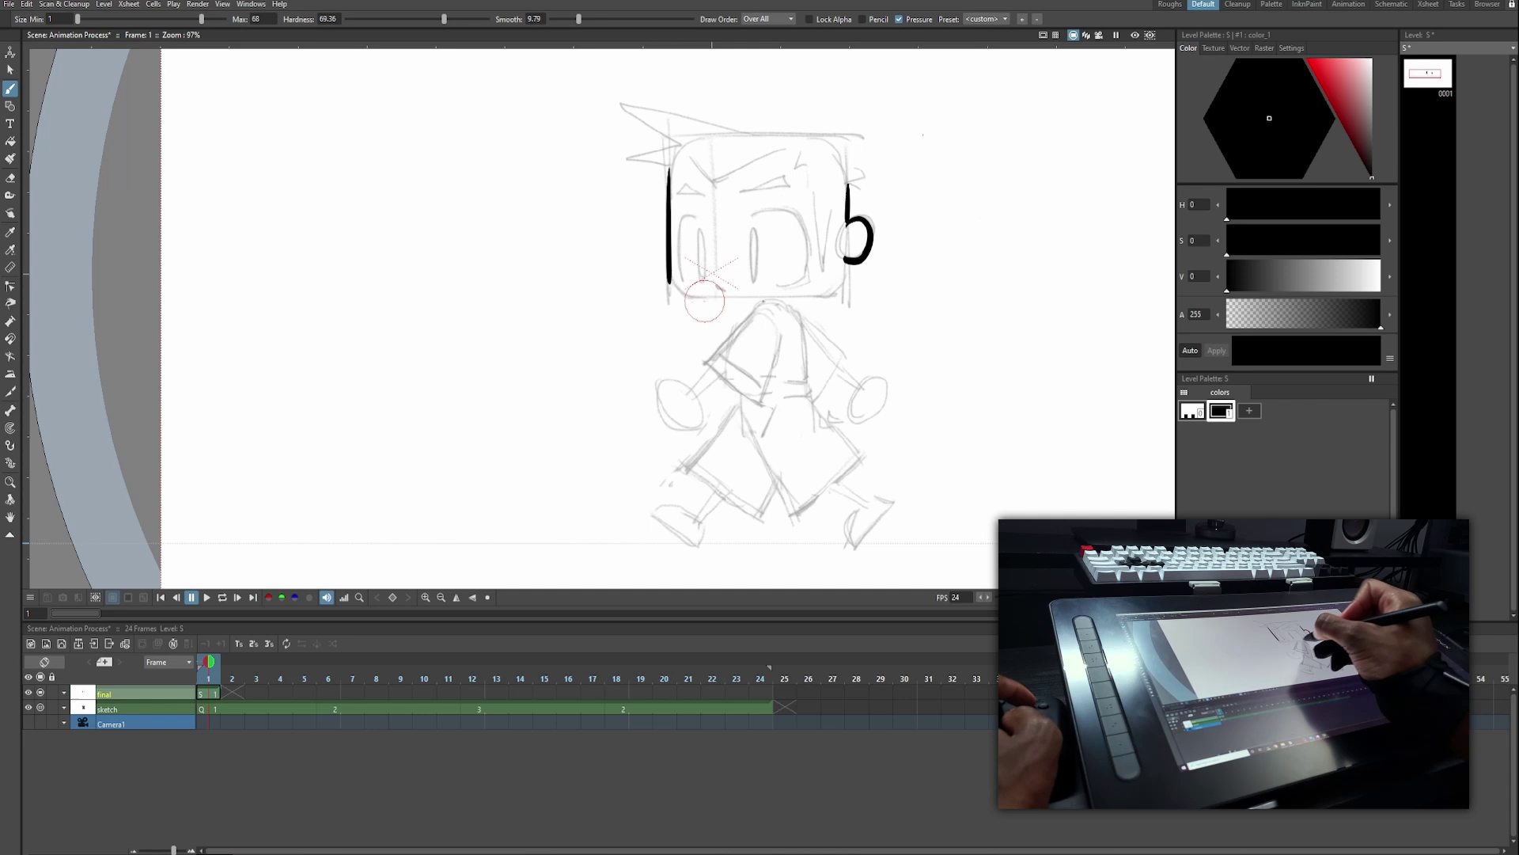
left_click_drag(687, 302, 838, 295)
key("ctrl+z")
Ink the head's bottom edge and join it to both sides with rounded corners.
left_click_drag(697, 298, 816, 297)
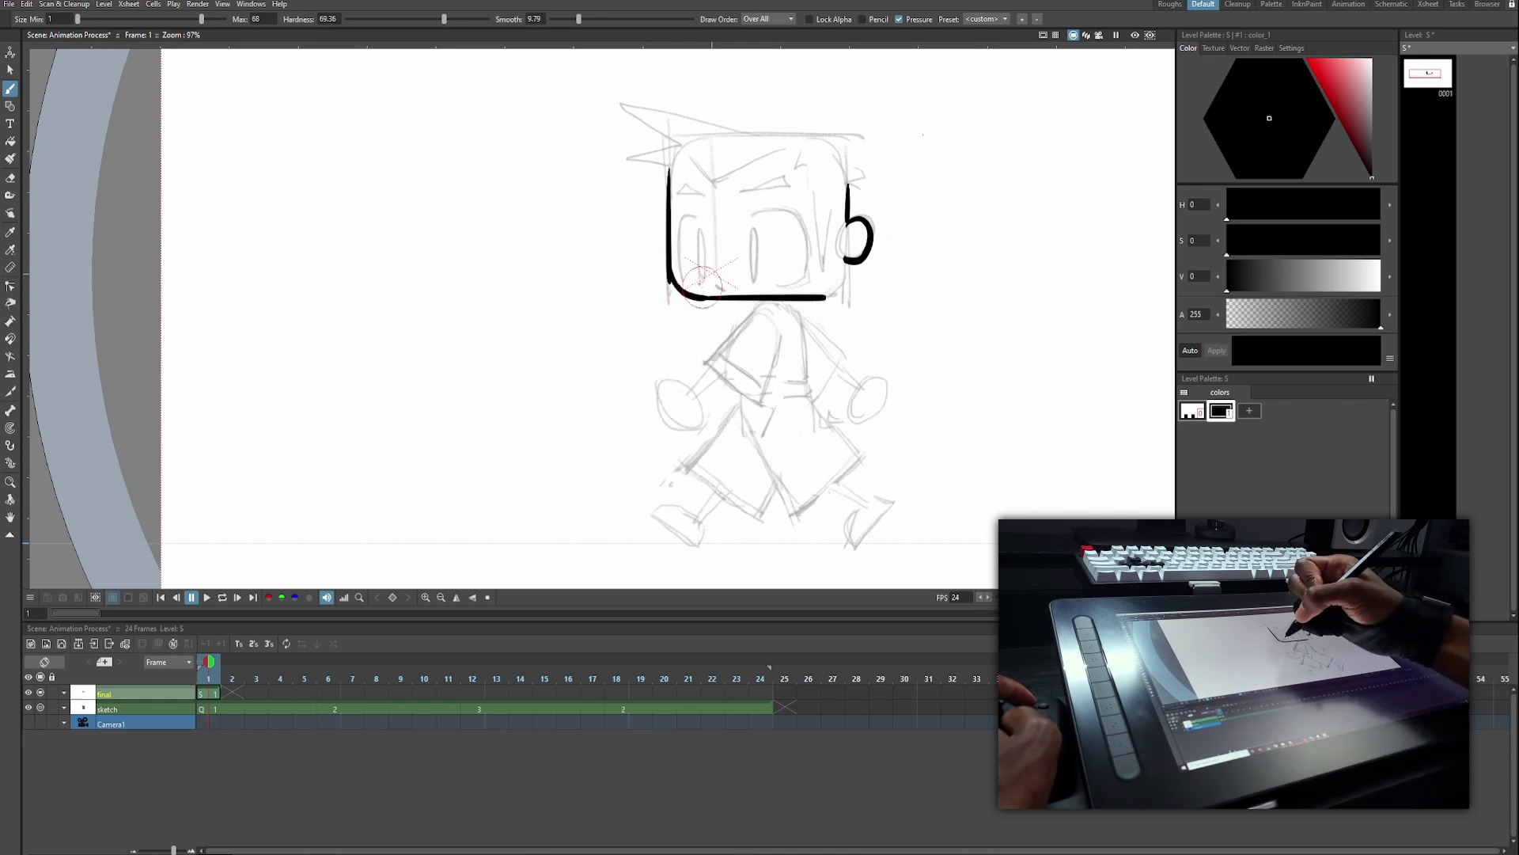
left_click_drag(846, 262, 827, 298)
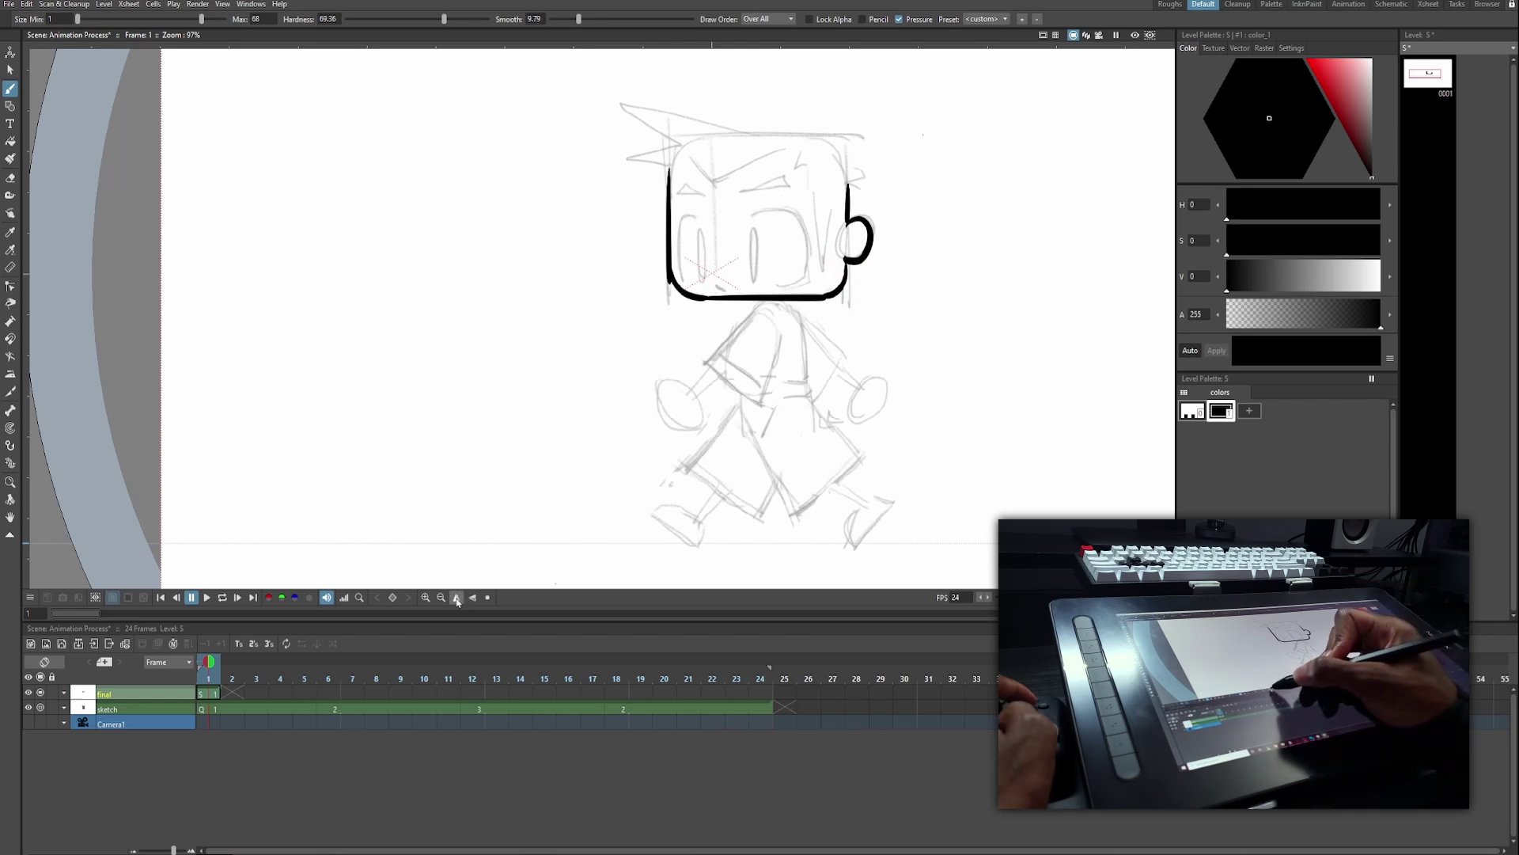
Flip the canvas view horizontally and ink the pointed hair spikes at the front of the head.
left_click(456, 598)
mouse_move(678, 132)
left_mouse_down()
mouse_move(808, 98)
mouse_move(739, 145)
left_mouse_up()
left_click_drag(740, 144, 796, 159)
left_click_drag(801, 149, 752, 168)
left_click(457, 598)
left_click(457, 597)
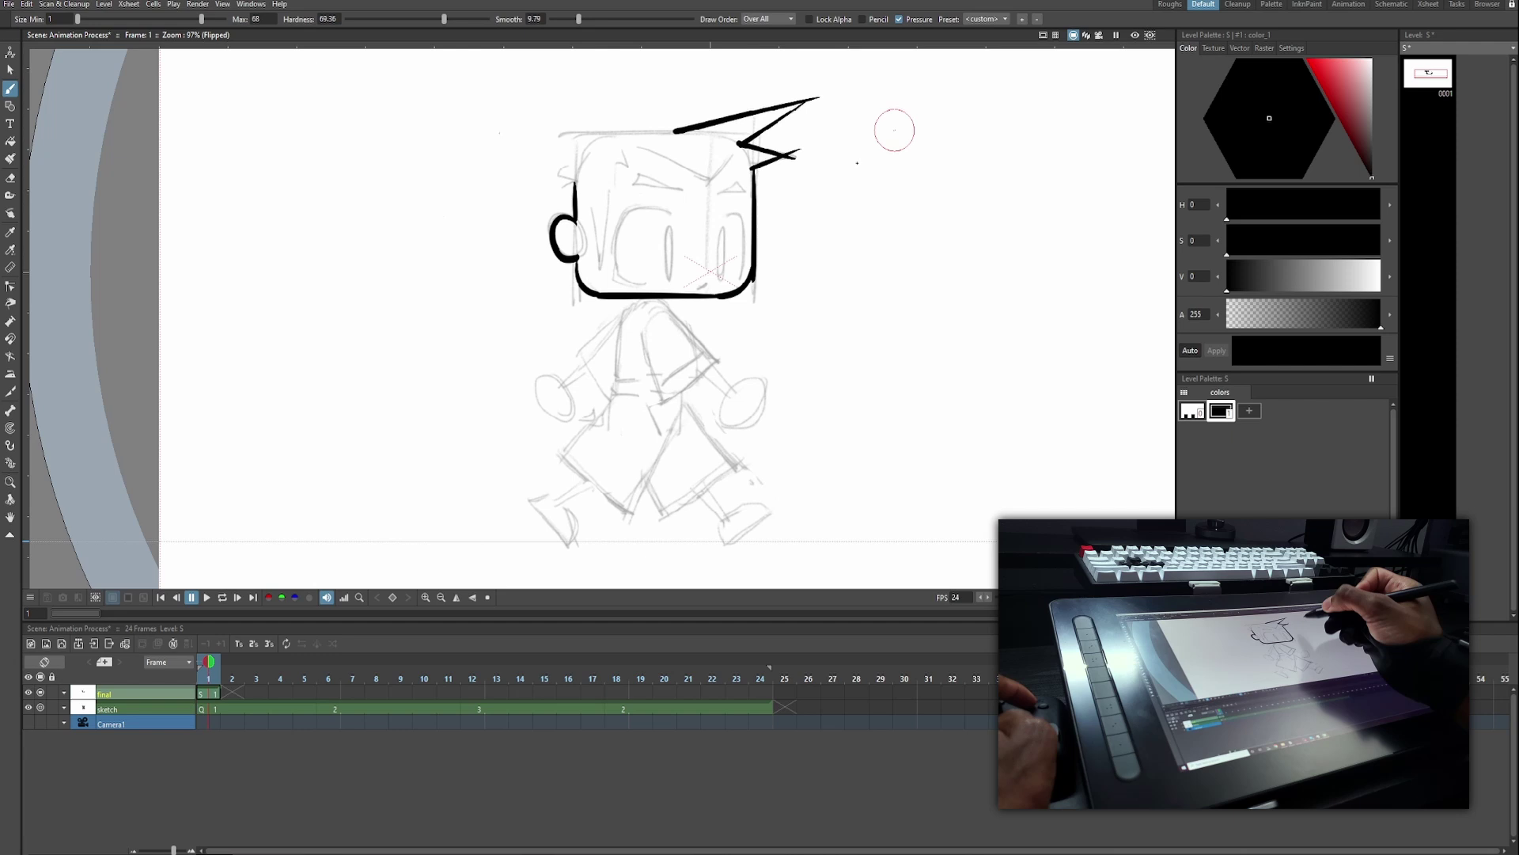
left_click(457, 598)
Ink the top edge of the head, the hair tufts above the ear and the thin V-shaped line on the forehead.
key("h")
left_click_drag(678, 132, 580, 138)
left_click_drag(590, 137, 566, 192)
key("h")
left_click_drag(473, 150, 566, 147)
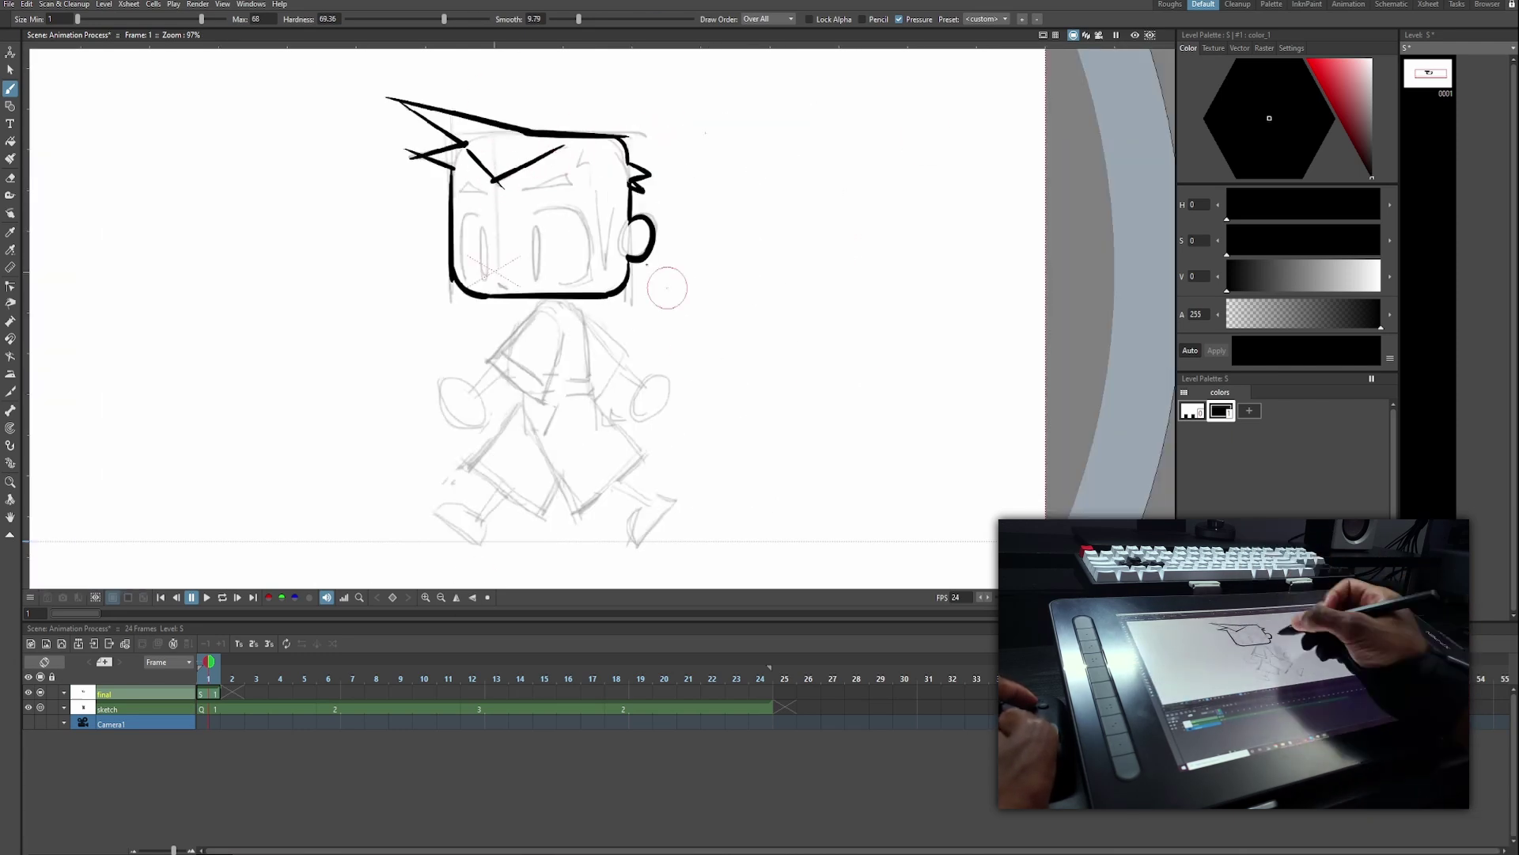
key("ctrl+z")
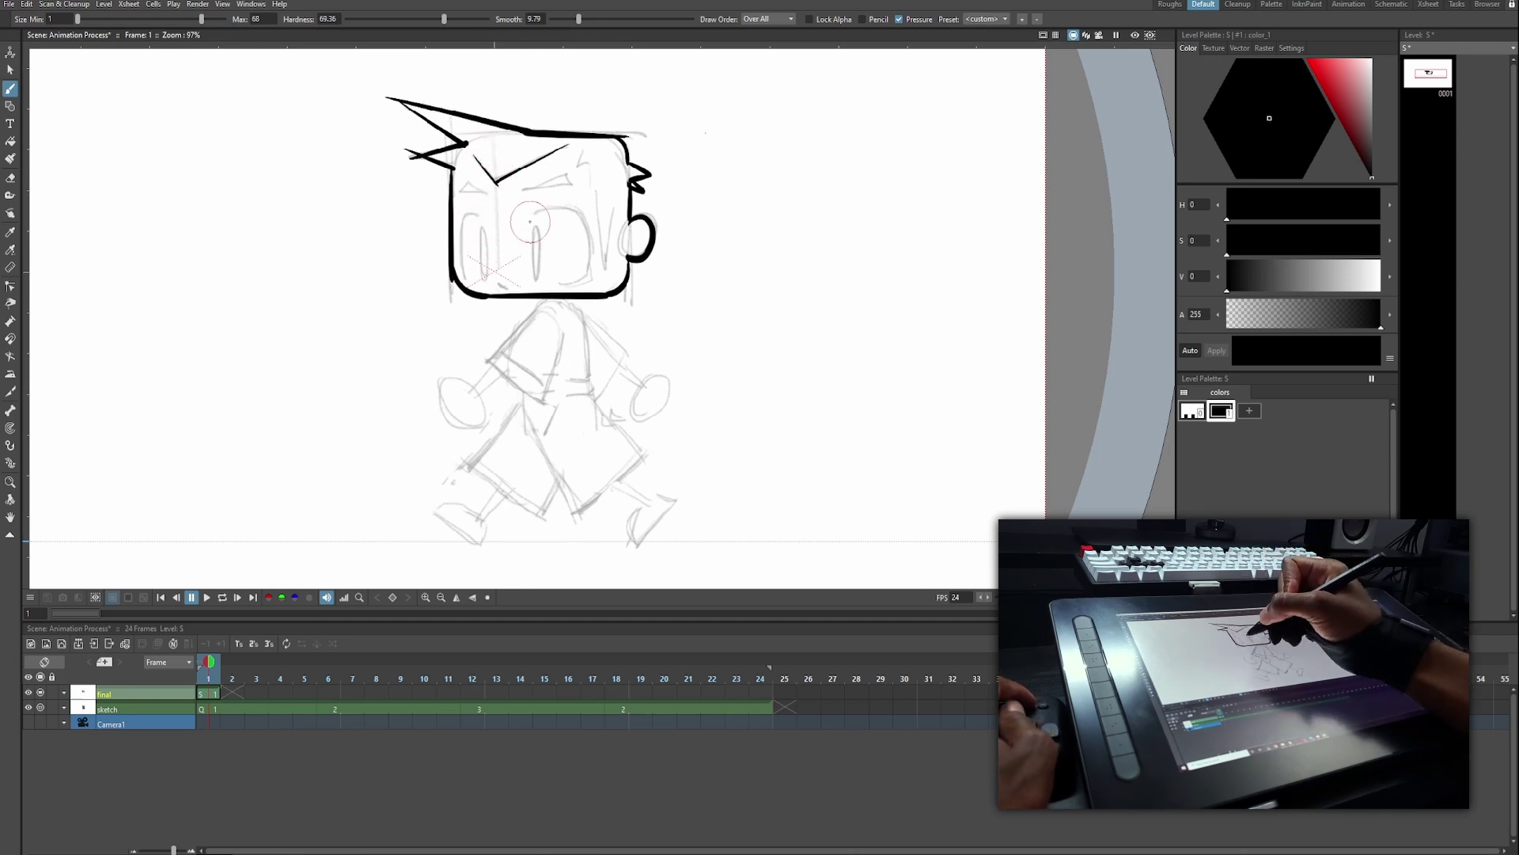
Ink the larger eye with its upper lid, curved outer edge and narrow pupil.
key("h")
left_click_drag(670, 209, 638, 281)
key("ctrl+z")
key("h")
mouse_move(530, 230)
left_mouse_down()
mouse_move(590, 277)
mouse_move(566, 280)
left_mouse_up()
left_click_drag(573, 210, 567, 280)
left_click_drag(539, 226, 539, 277)
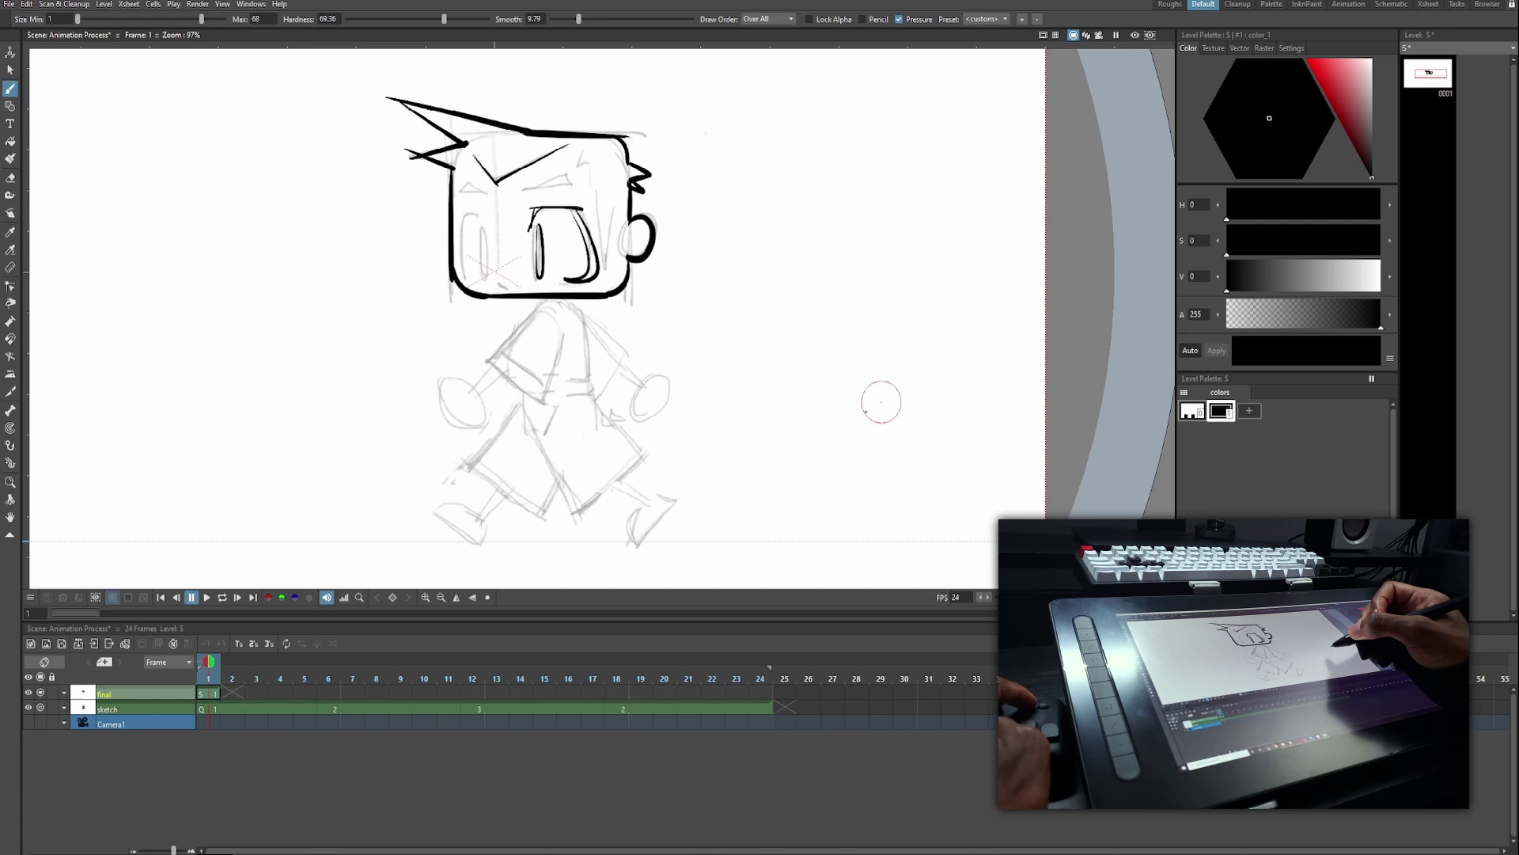
Ink the smaller front eye with its pupil and the short mouth line.
key("h")
left_click_drag(722, 225, 722, 275)
key("h")
mouse_move(464, 207)
left_mouse_down()
mouse_move(488, 220)
mouse_move(474, 278)
left_mouse_up()
left_click_drag(499, 283, 507, 288)
Ink the angular eyebrows above both eyes.
key("h")
left_click_drag(716, 193, 746, 191)
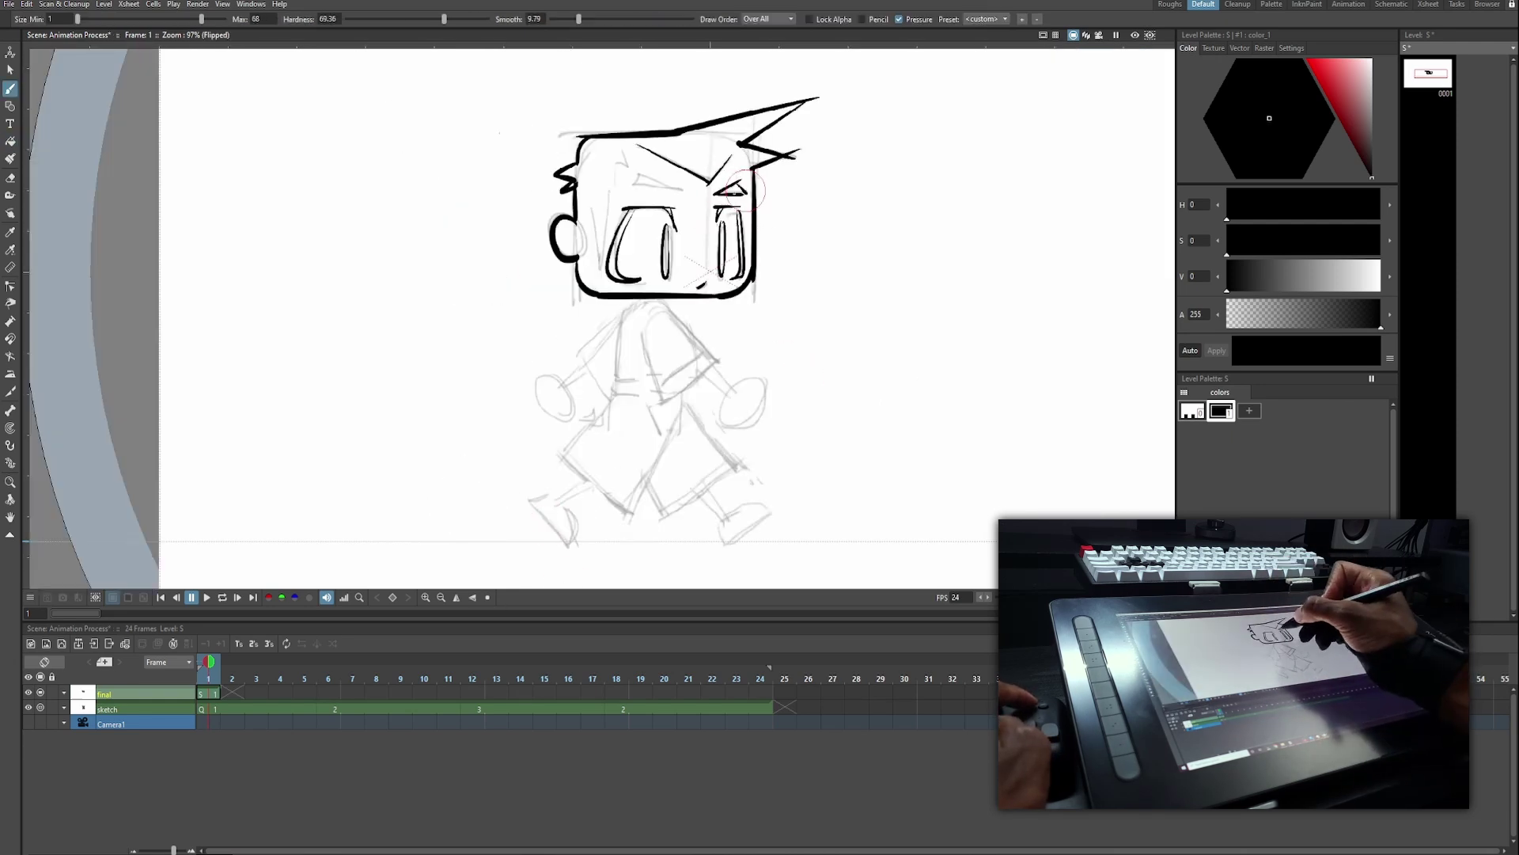
key("h")
mouse_move(566, 181)
left_mouse_down()
mouse_move(526, 191)
mouse_move(576, 194)
left_mouse_up()
Erase unwanted head lines near the ear and ink the remaining hair strand at the forehead.
key("e")
mouse_move(567, 147)
left_mouse_down()
mouse_move(506, 179)
mouse_move(595, 165)
mouse_move(613, 273)
mouse_move(634, 251)
left_mouse_up()
key("b")
left_click_drag(473, 158, 435, 193)
Ink the shirt's shoulders and sleeves together with the arms and round hands.
mouse_move(486, 361)
left_mouse_down()
mouse_move(540, 309)
mouse_move(569, 309)
left_mouse_up()
mouse_move(492, 366)
left_mouse_down()
mouse_move(454, 379)
mouse_move(484, 403)
left_mouse_up()
left_click_drag(499, 374, 479, 396)
mouse_move(568, 309)
left_mouse_down()
mouse_move(622, 354)
mouse_move(598, 400)
mouse_move(644, 381)
left_mouse_up()
left_click_drag(622, 372, 640, 391)
left_click_drag(543, 403, 563, 334)
Ink the outlines of both spread legs of the shorts.
left_click_drag(524, 400, 467, 470)
mouse_move(468, 469)
left_mouse_down()
mouse_move(536, 521)
mouse_move(557, 481)
left_mouse_up()
left_click_drag(529, 419, 574, 514)
left_click_drag(574, 515, 637, 463)
left_click_drag(593, 402, 643, 459)
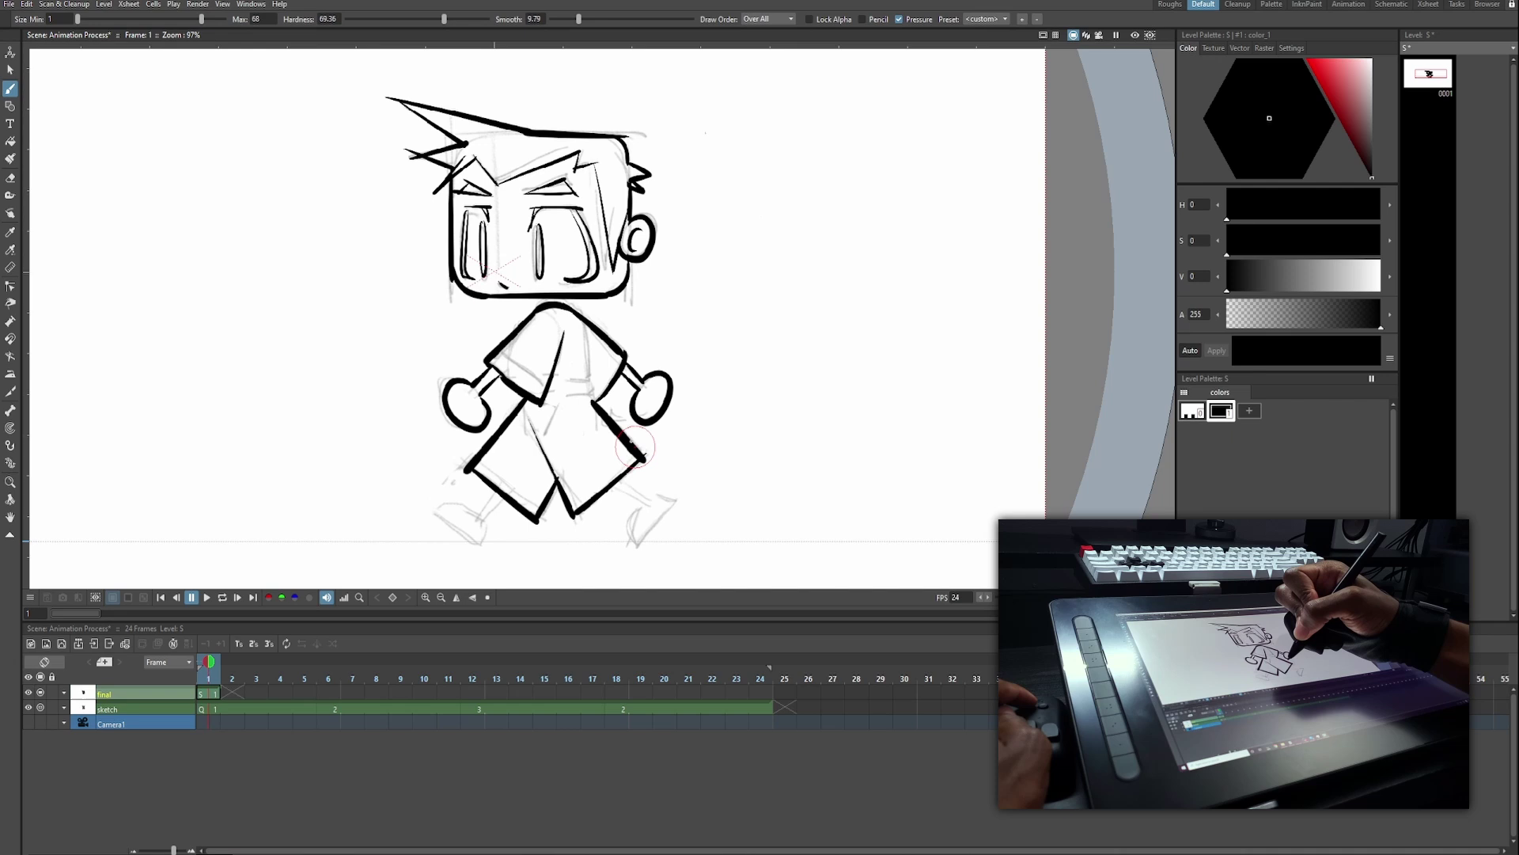
Ink the shirt's back edge and hem plus the creases and cuffs of the shorts, and save the scene.
left_click_drag(586, 313, 590, 394)
mouse_move(546, 394)
left_mouse_down()
mouse_move(594, 393)
mouse_move(546, 437)
mouse_move(543, 508)
mouse_move(633, 454)
mouse_move(603, 473)
left_mouse_up()
key("ctrl+z")
left_click_drag(540, 456, 522, 487)
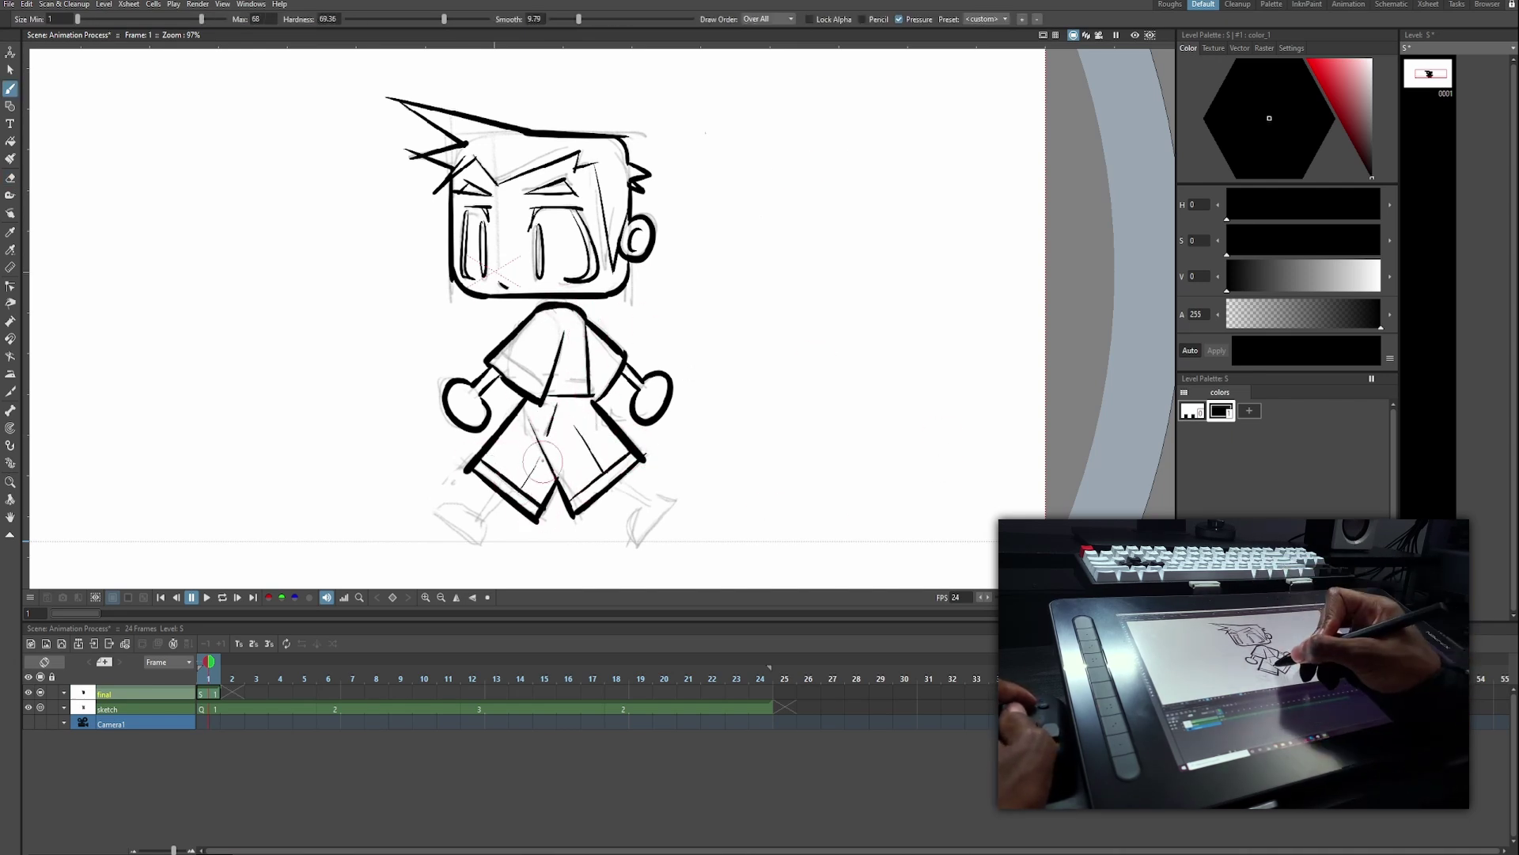
key("ctrl+s")
Clean up the head's lower rear corner with the eraser and ink both lower legs and shoes.
key("e")
left_click_drag(630, 275, 615, 293)
key("b")
left_click_drag(488, 520, 489, 500)
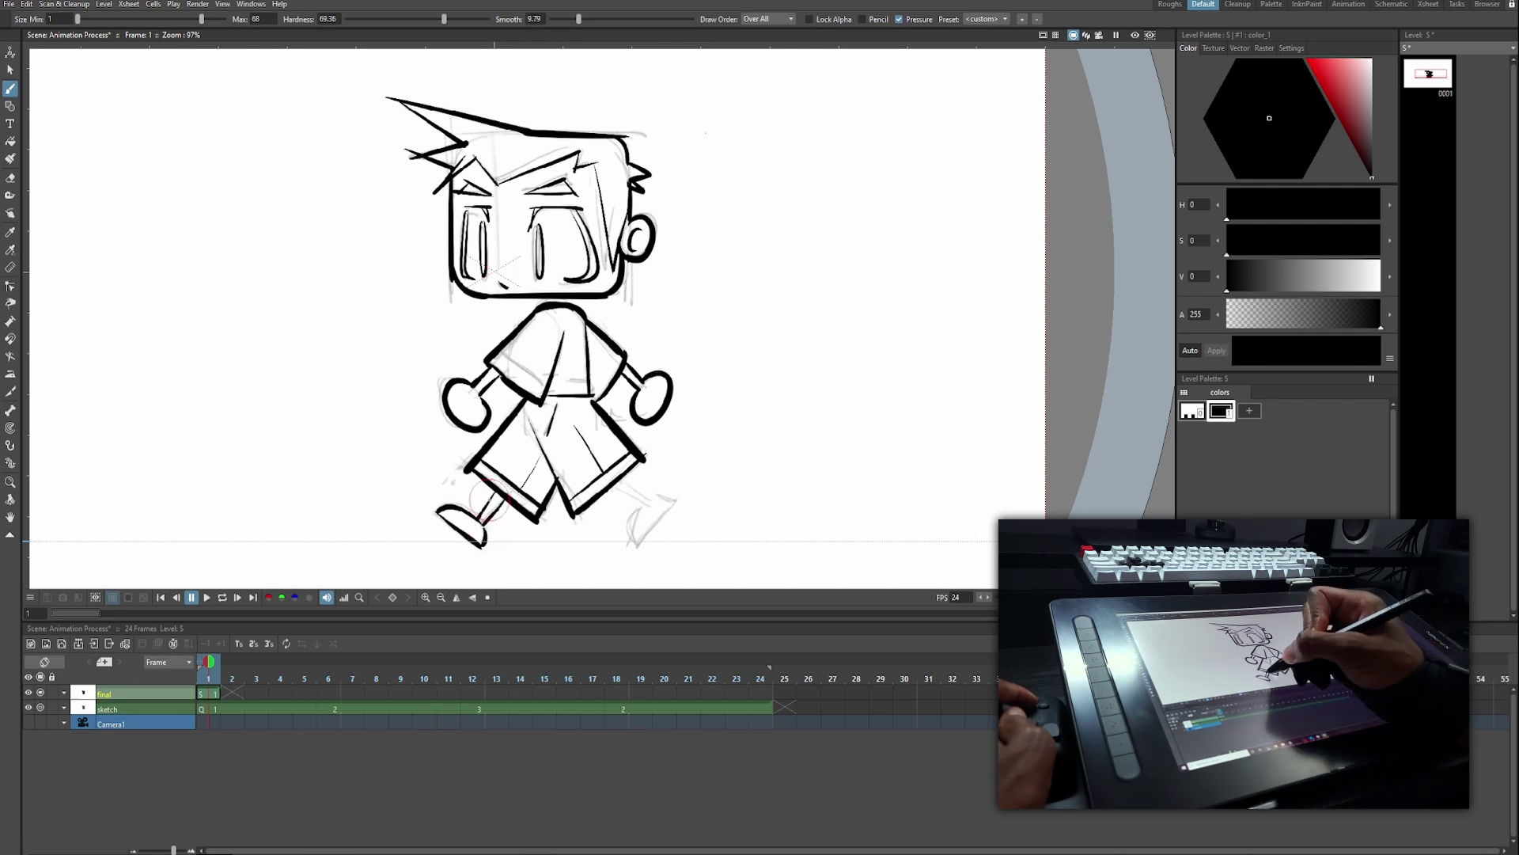
left_click_drag(636, 524, 673, 501)
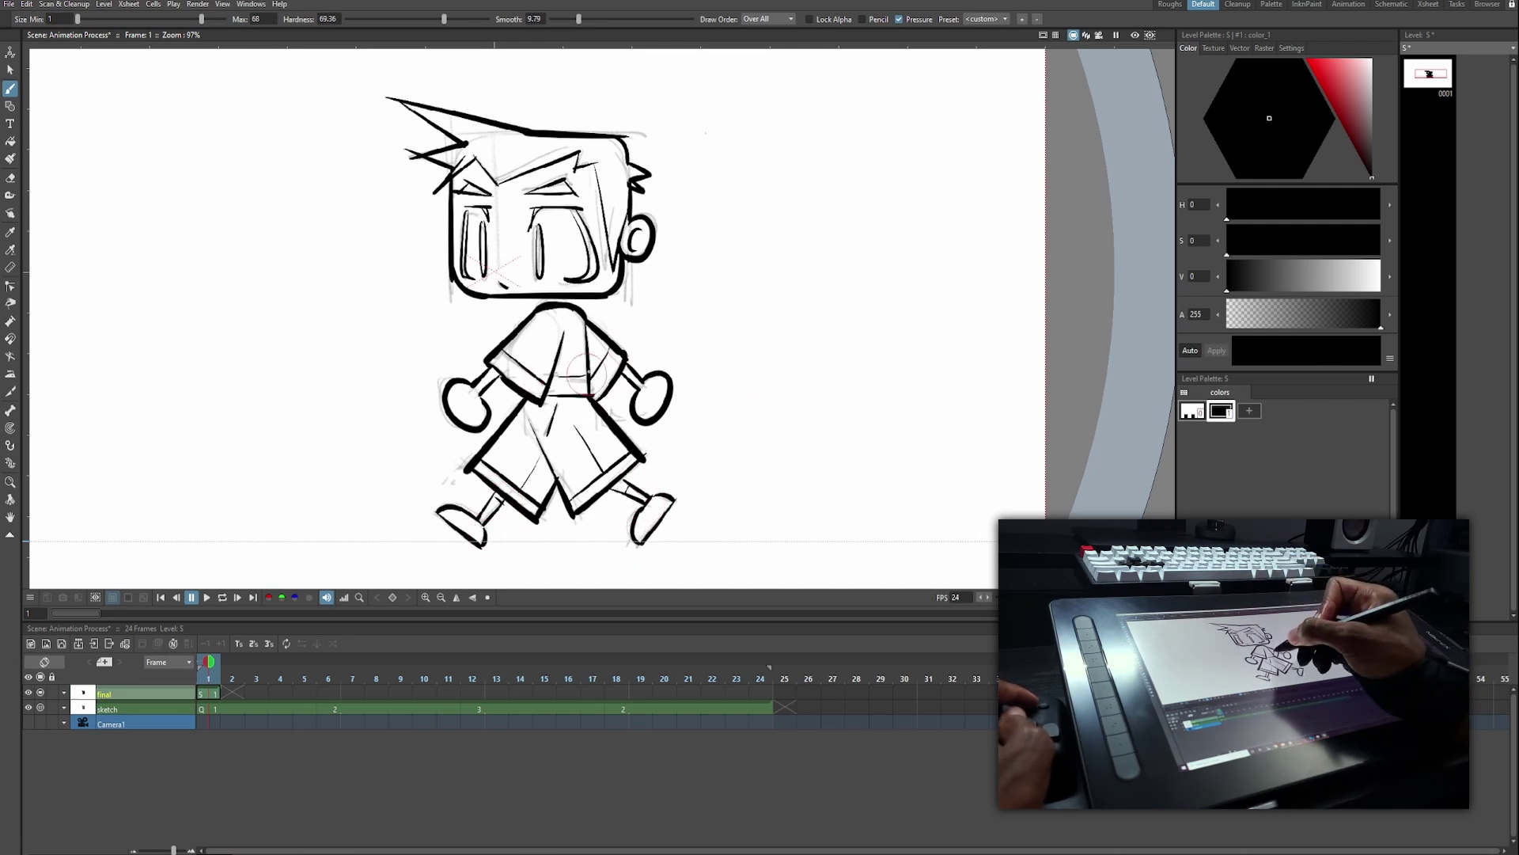
Hide the sketch column to check the inked lines on their own, and show it again.
left_click(47, 712)
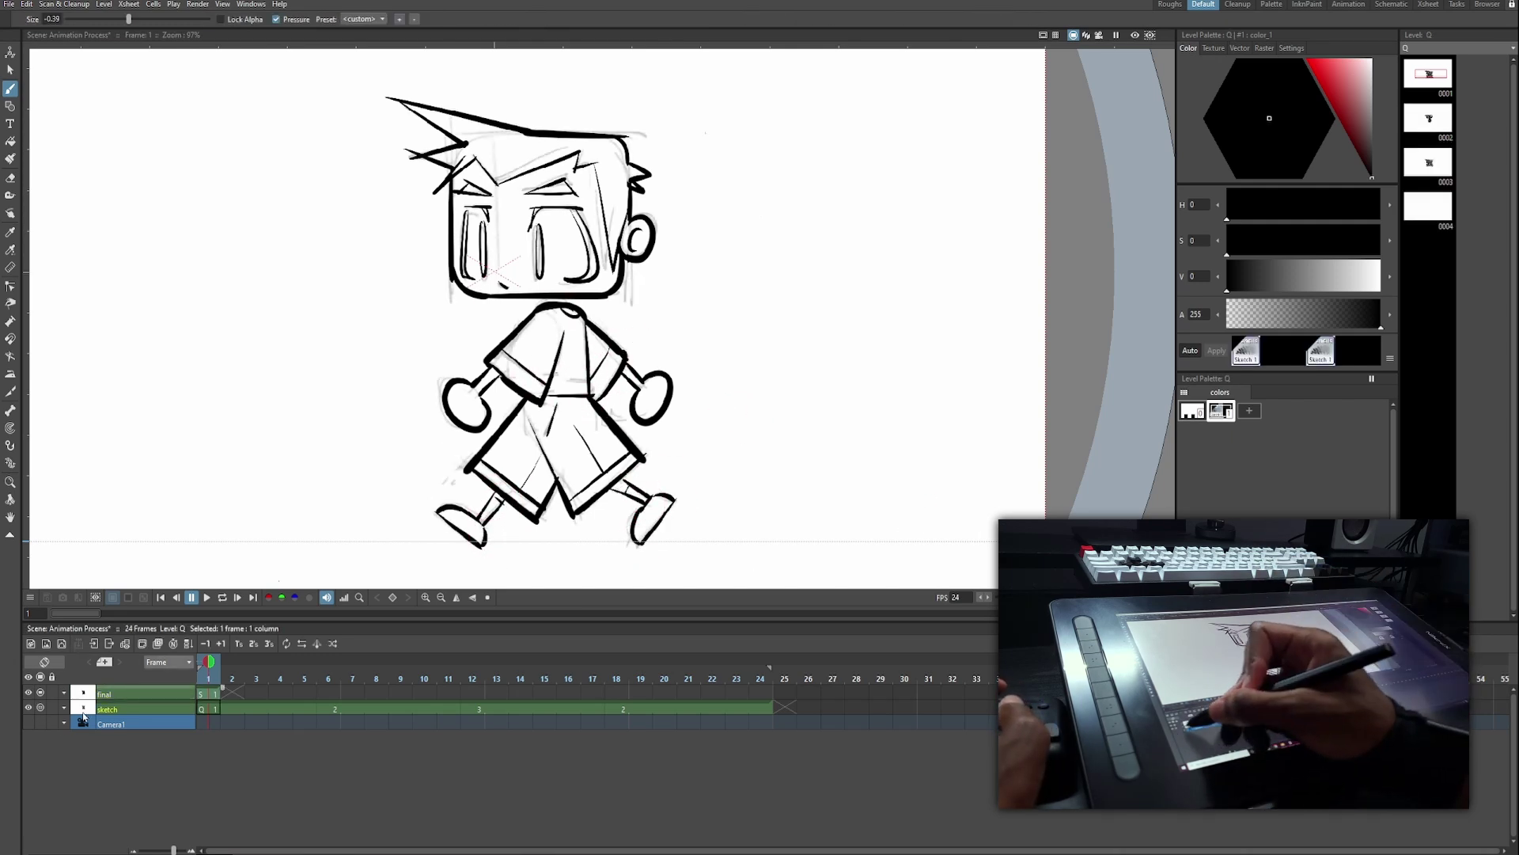
left_click(41, 709)
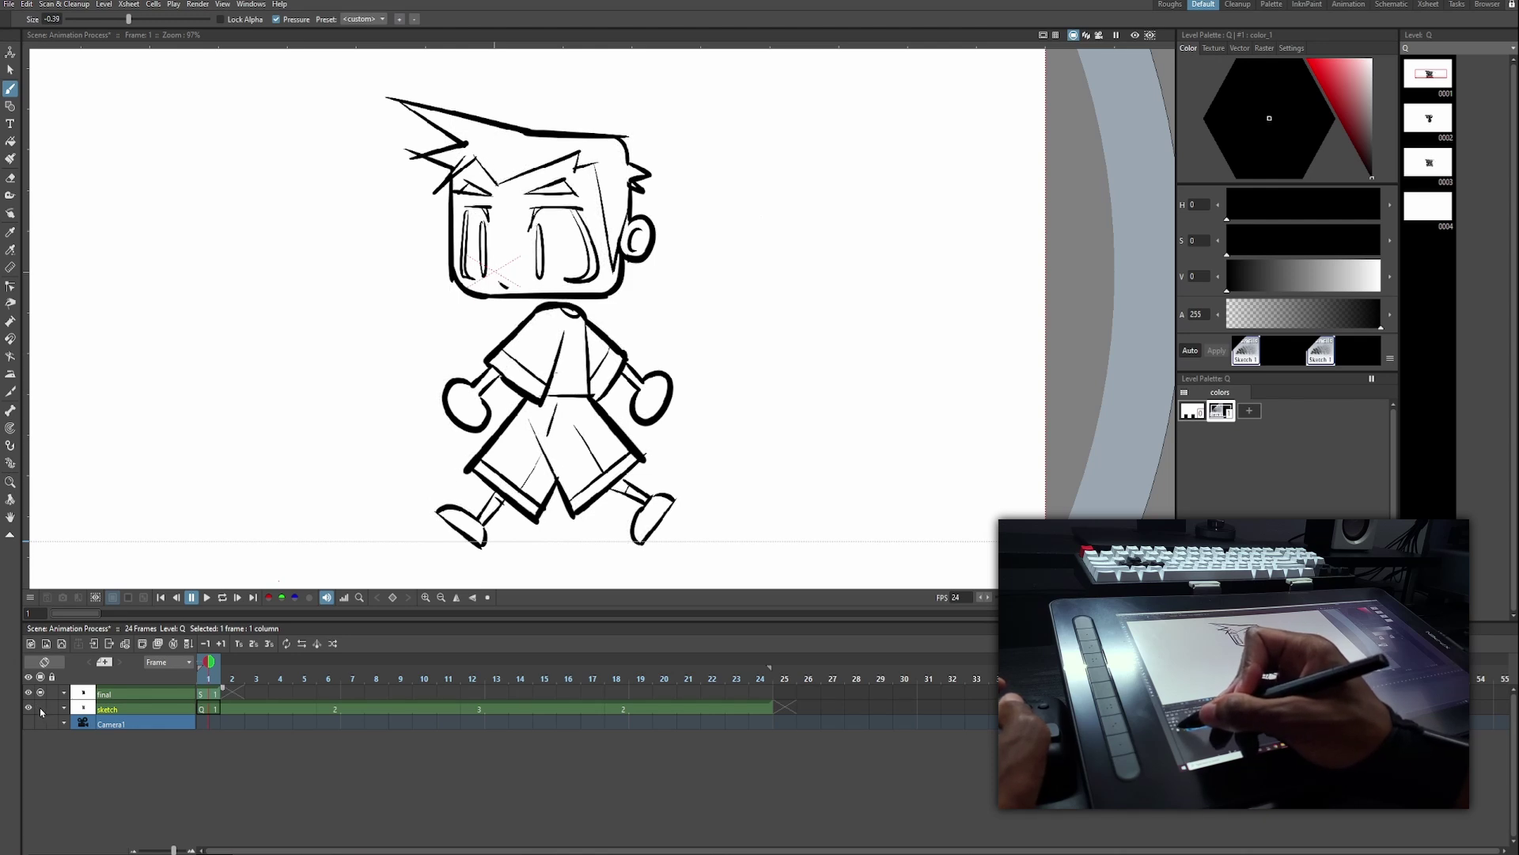
left_click(41, 709)
Erase the stray specks above the inner line of the left eye on frame 1 and try joining the eye outline to its lash.
left_click(209, 693)
key("e")
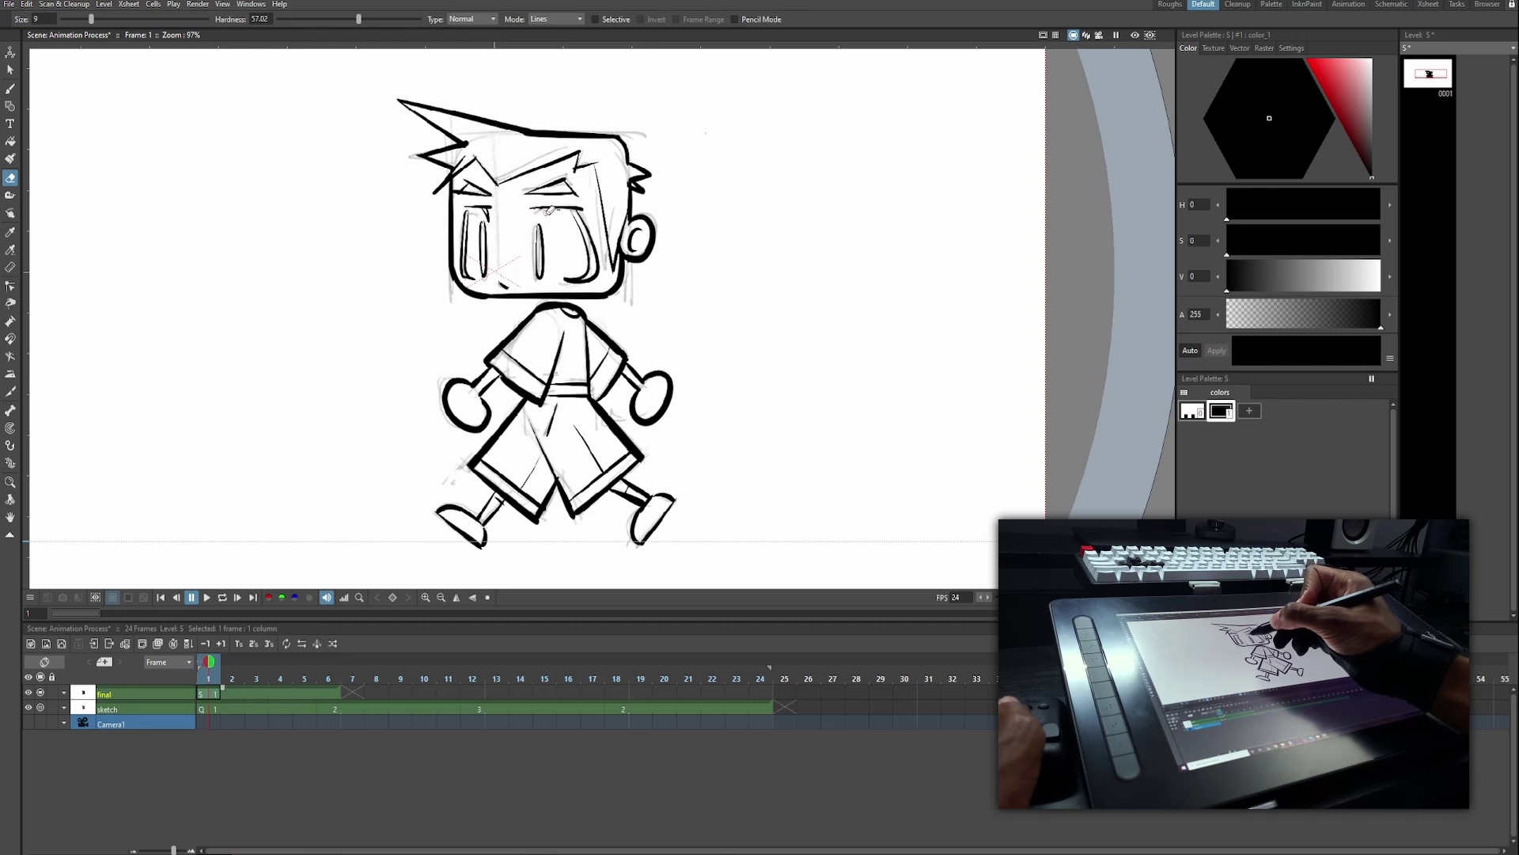
key("b")
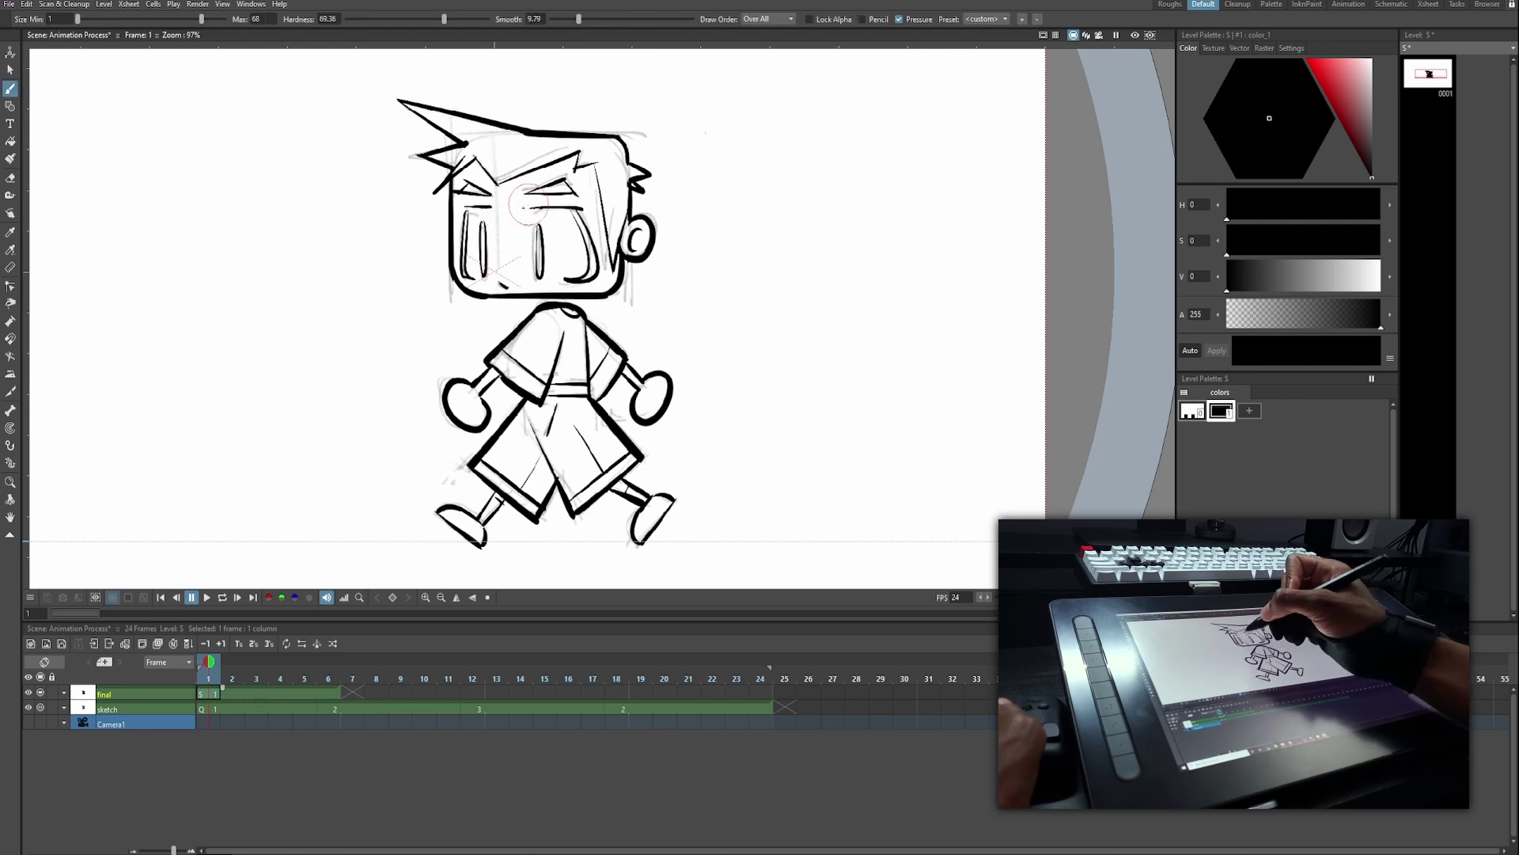
scroll(492, 210, "up", 6)
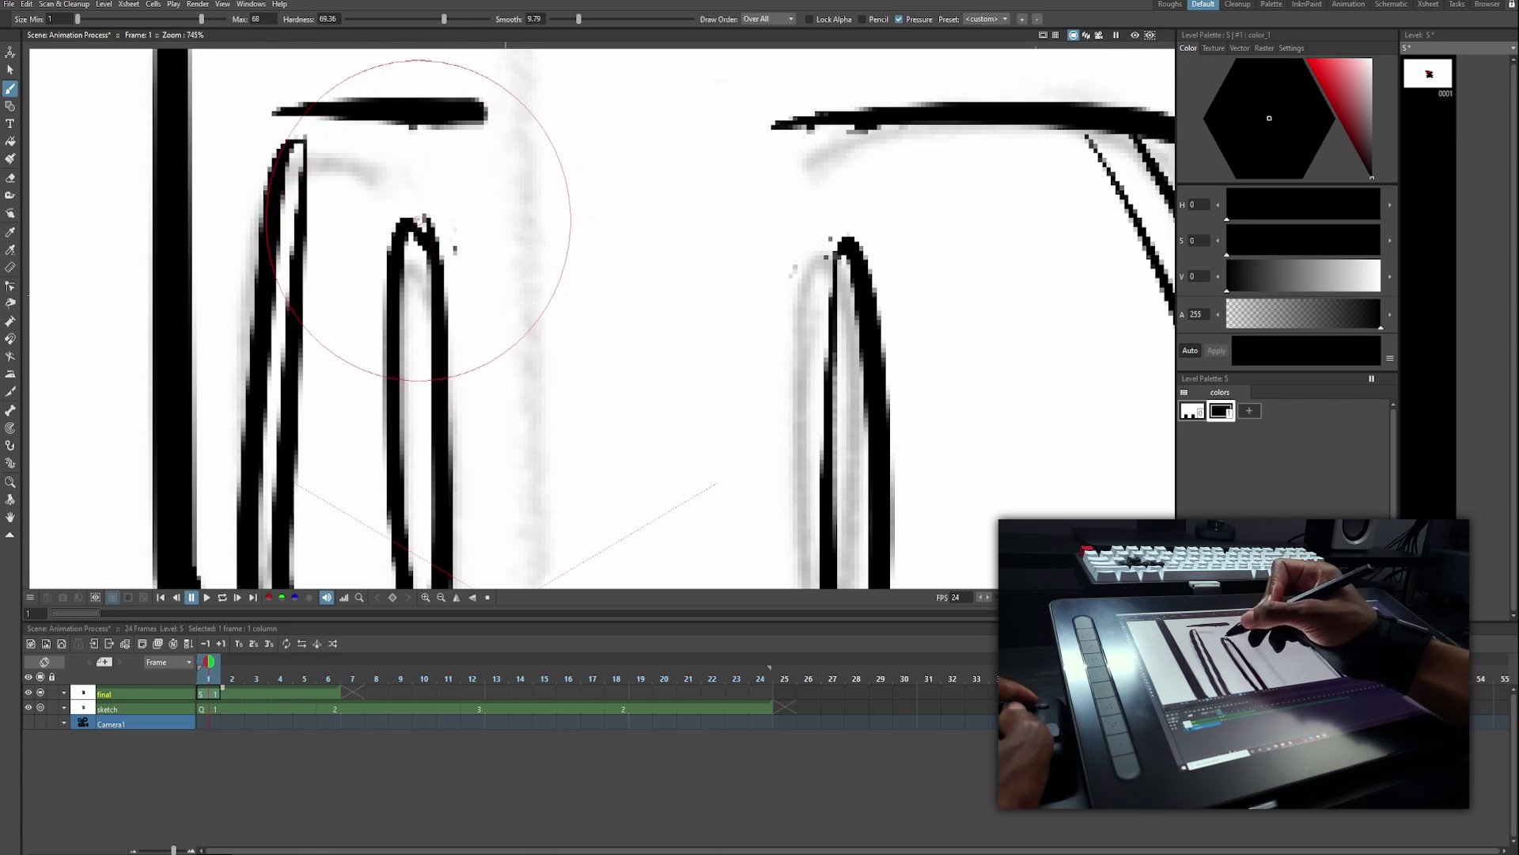
key("e")
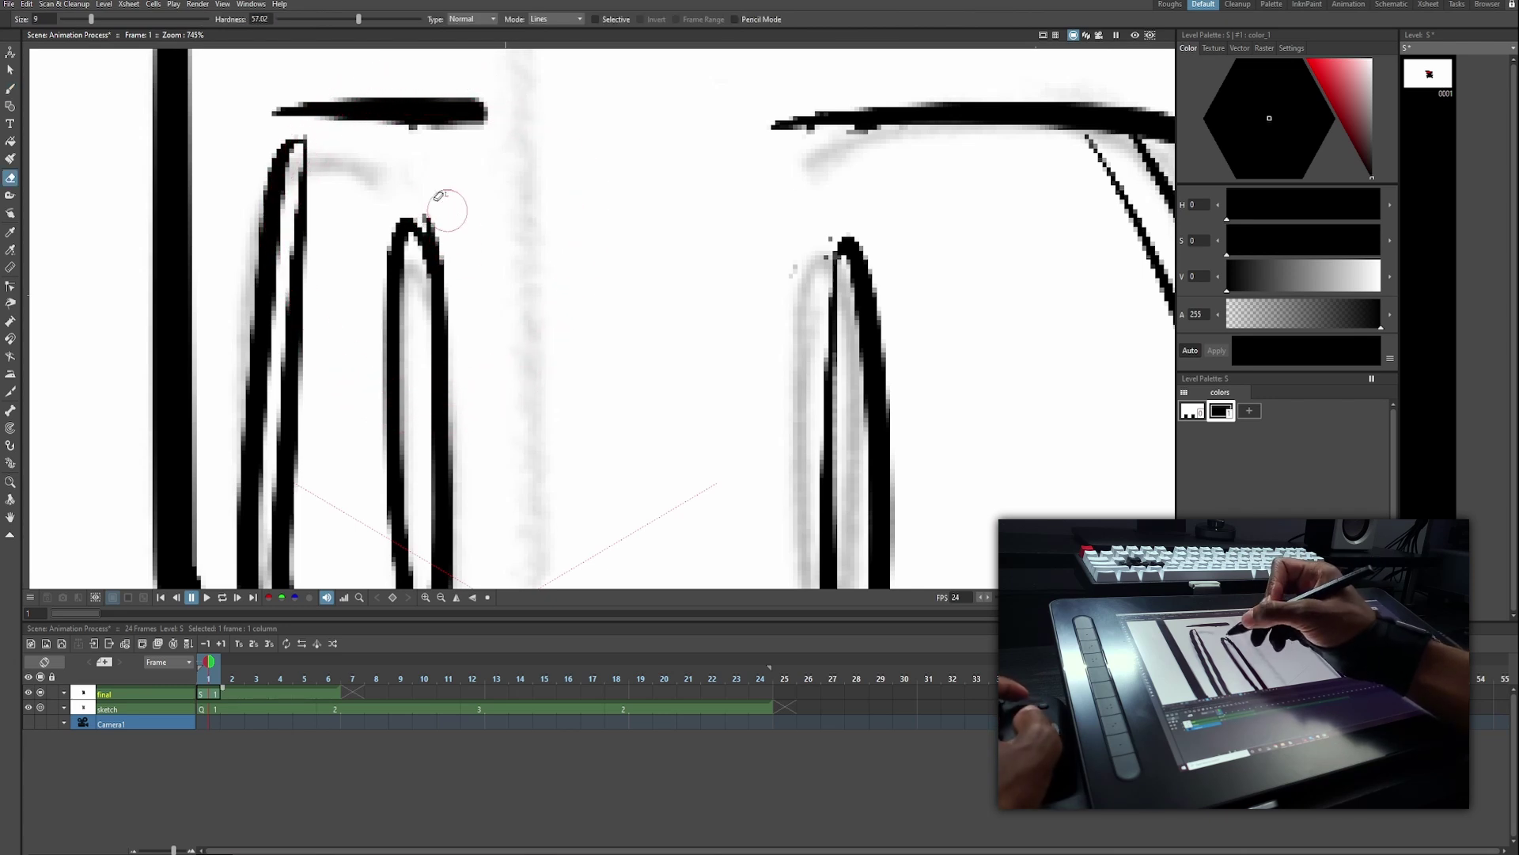
left_click_drag(447, 209, 469, 264)
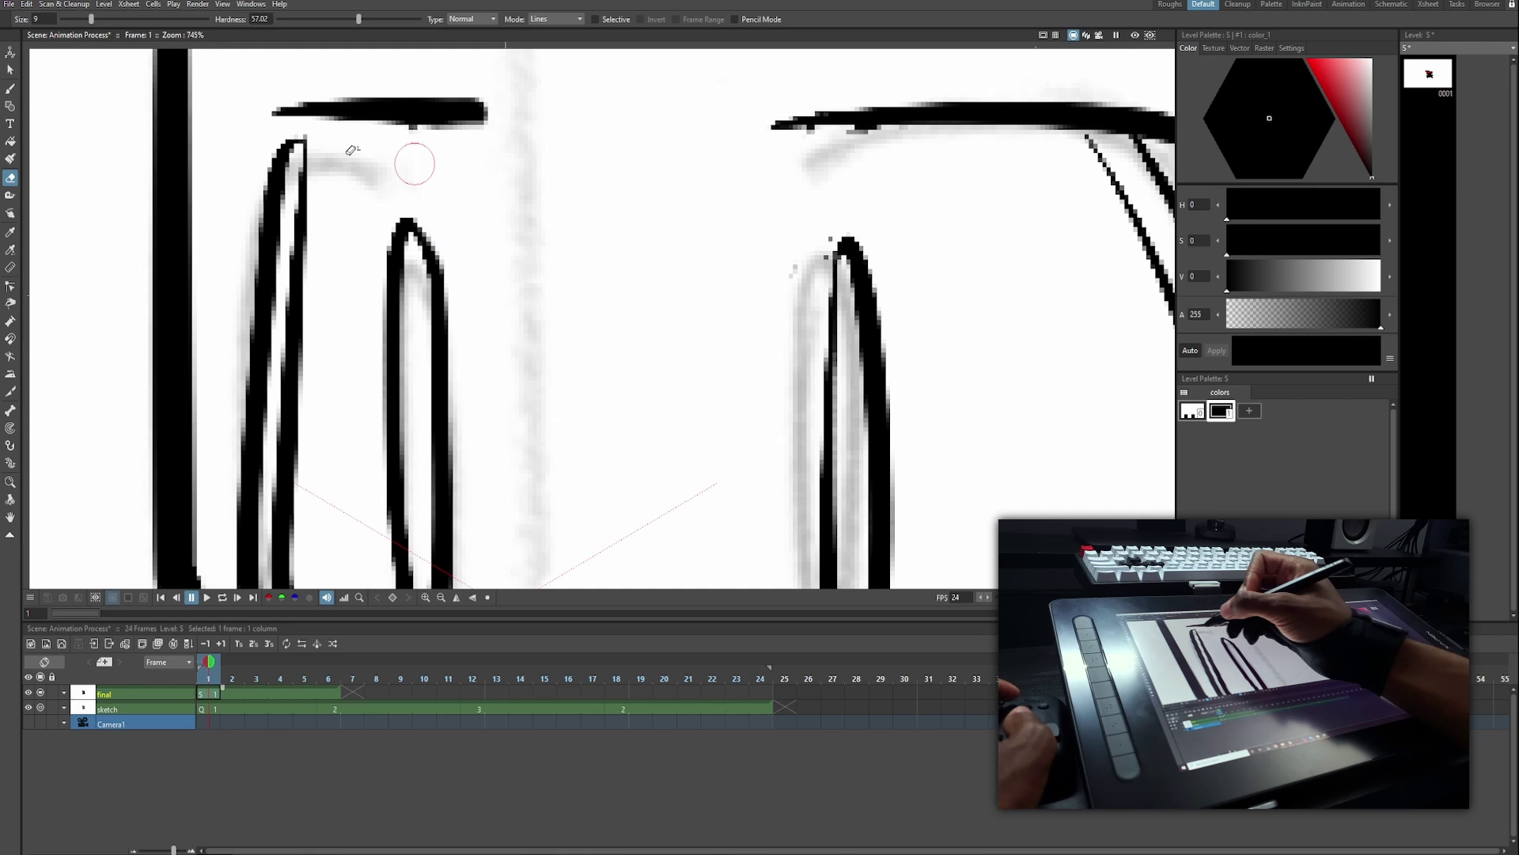
key("b")
left_click_drag(323, 117, 296, 208)
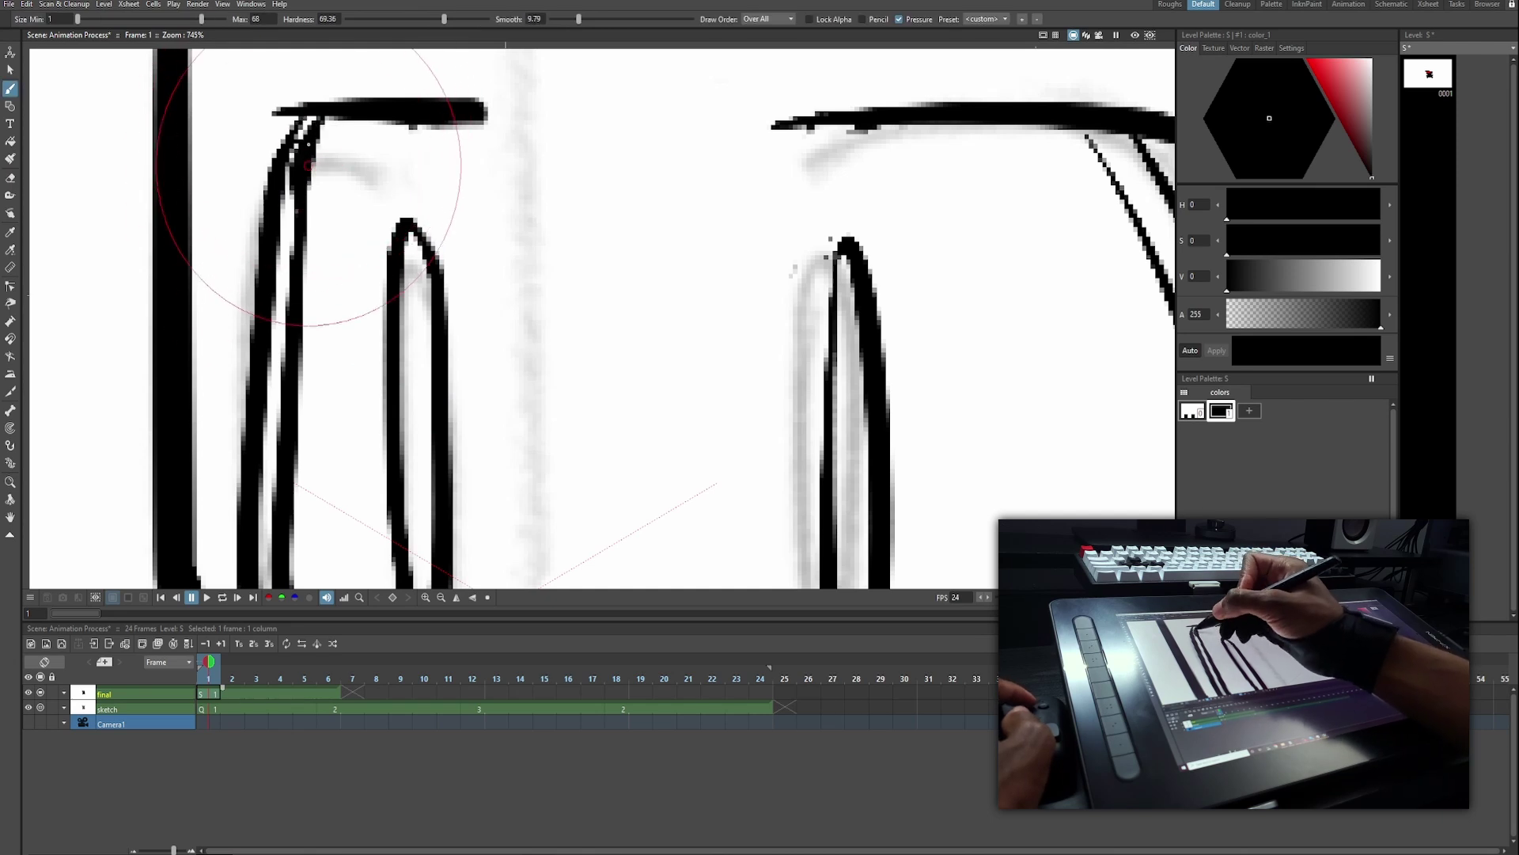
key("ctrl+z")
scroll(346, 152, "down", 15)
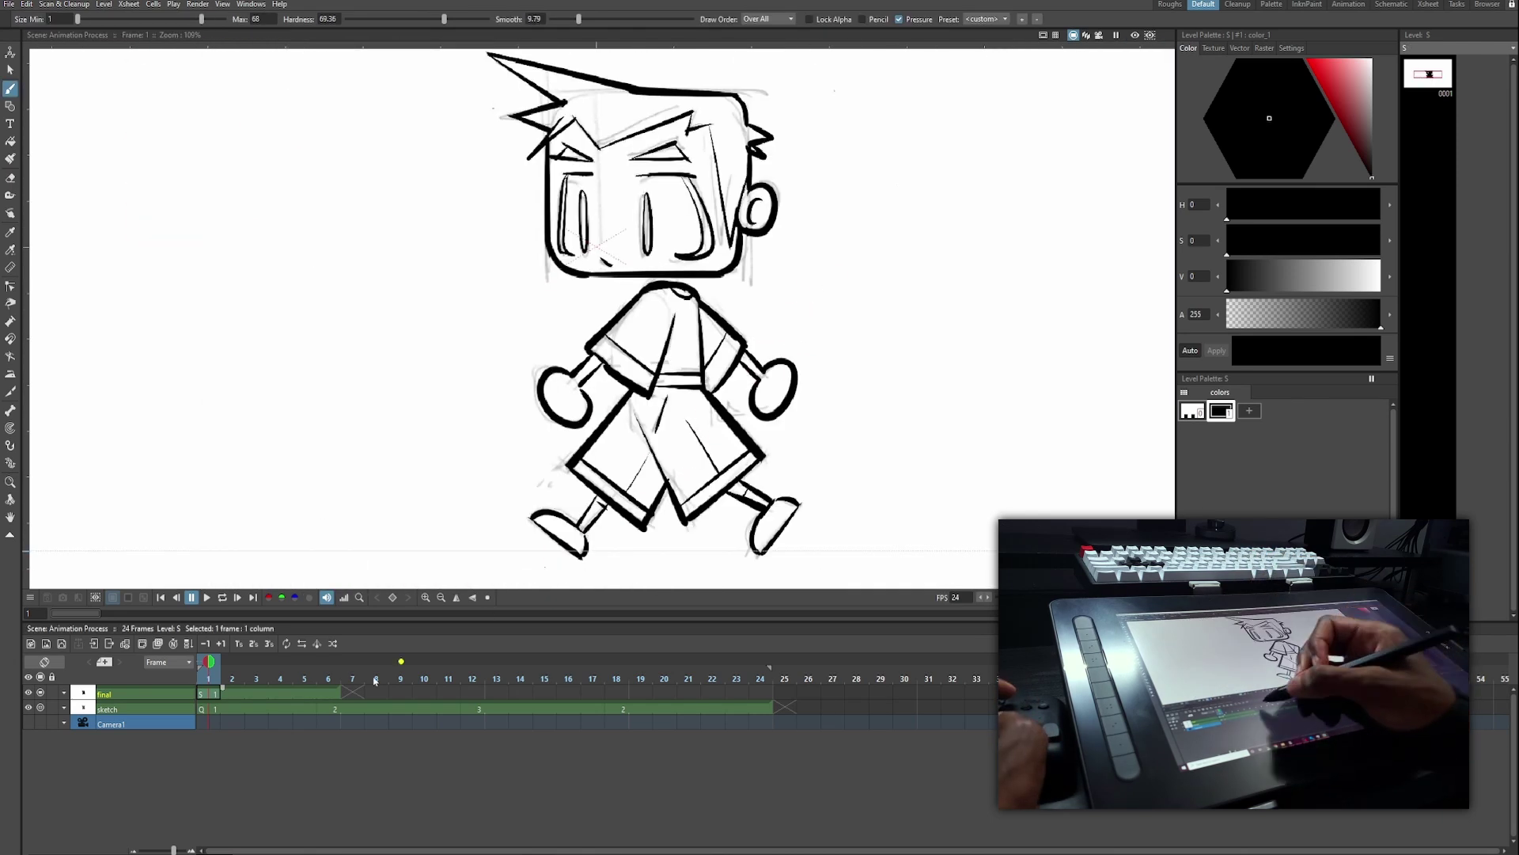
Extend the final column's drawing through frame 24 and create a blank drawing at frame 12 by making and erasing a stroke.
left_click(331, 693)
left_click_drag(431, 709, 774, 694)
left_click(479, 699)
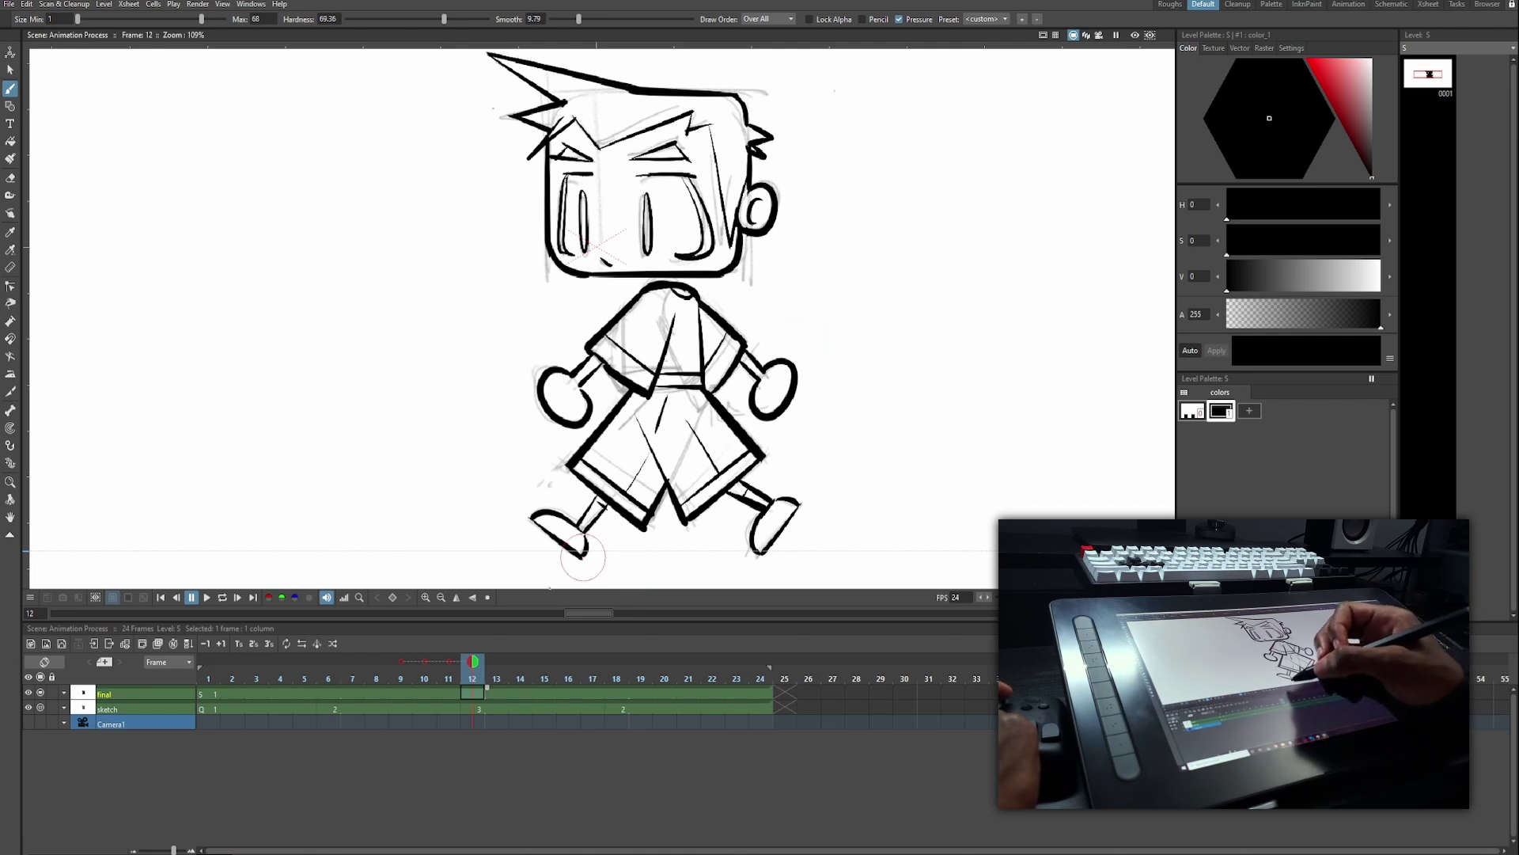
left_click_drag(850, 287, 850, 357)
key("a")
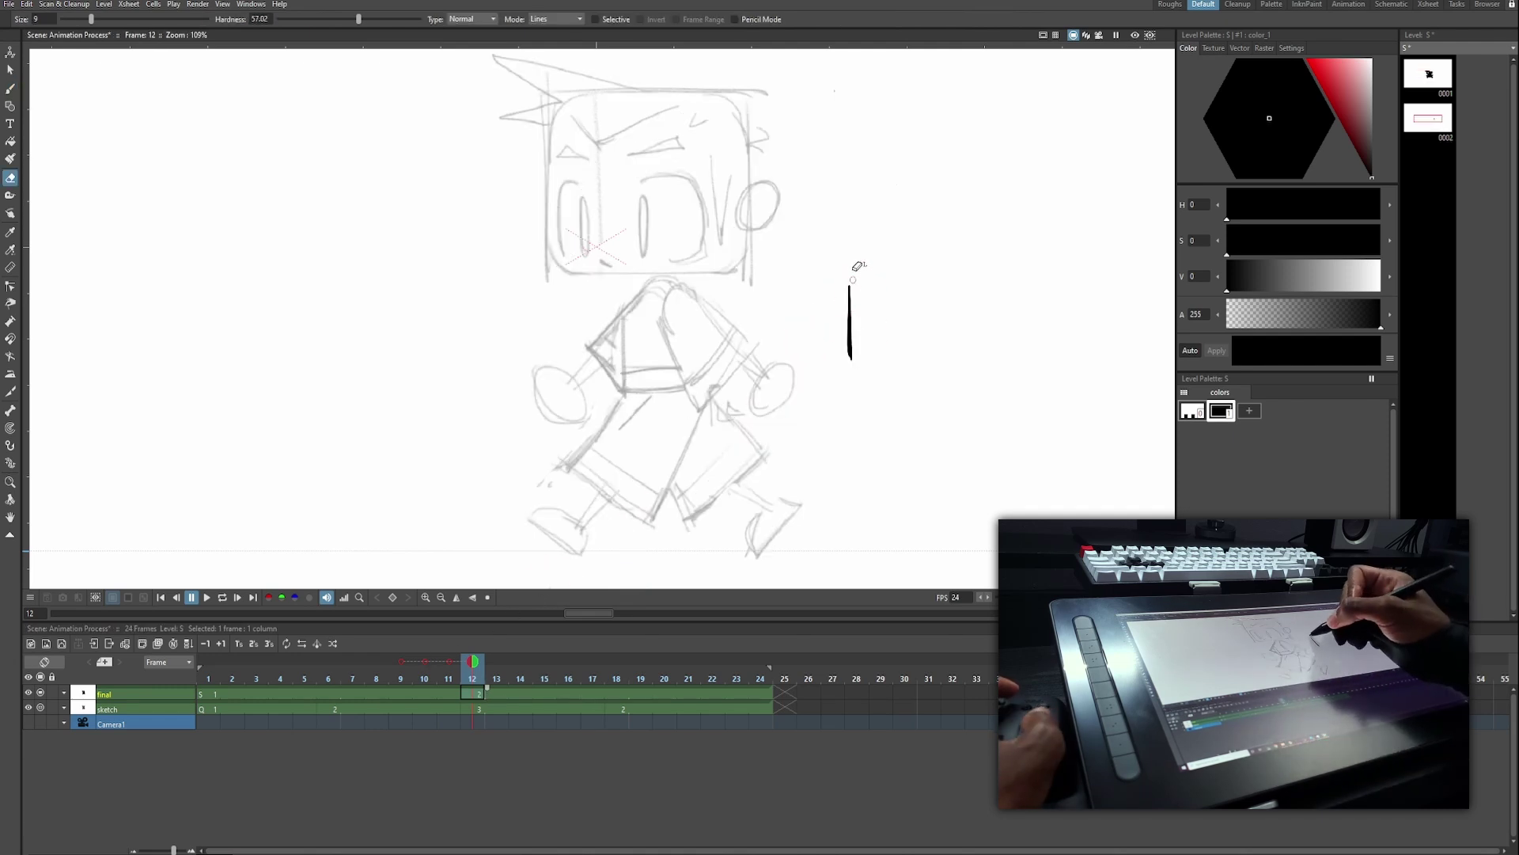
left_click_drag(853, 280, 848, 371)
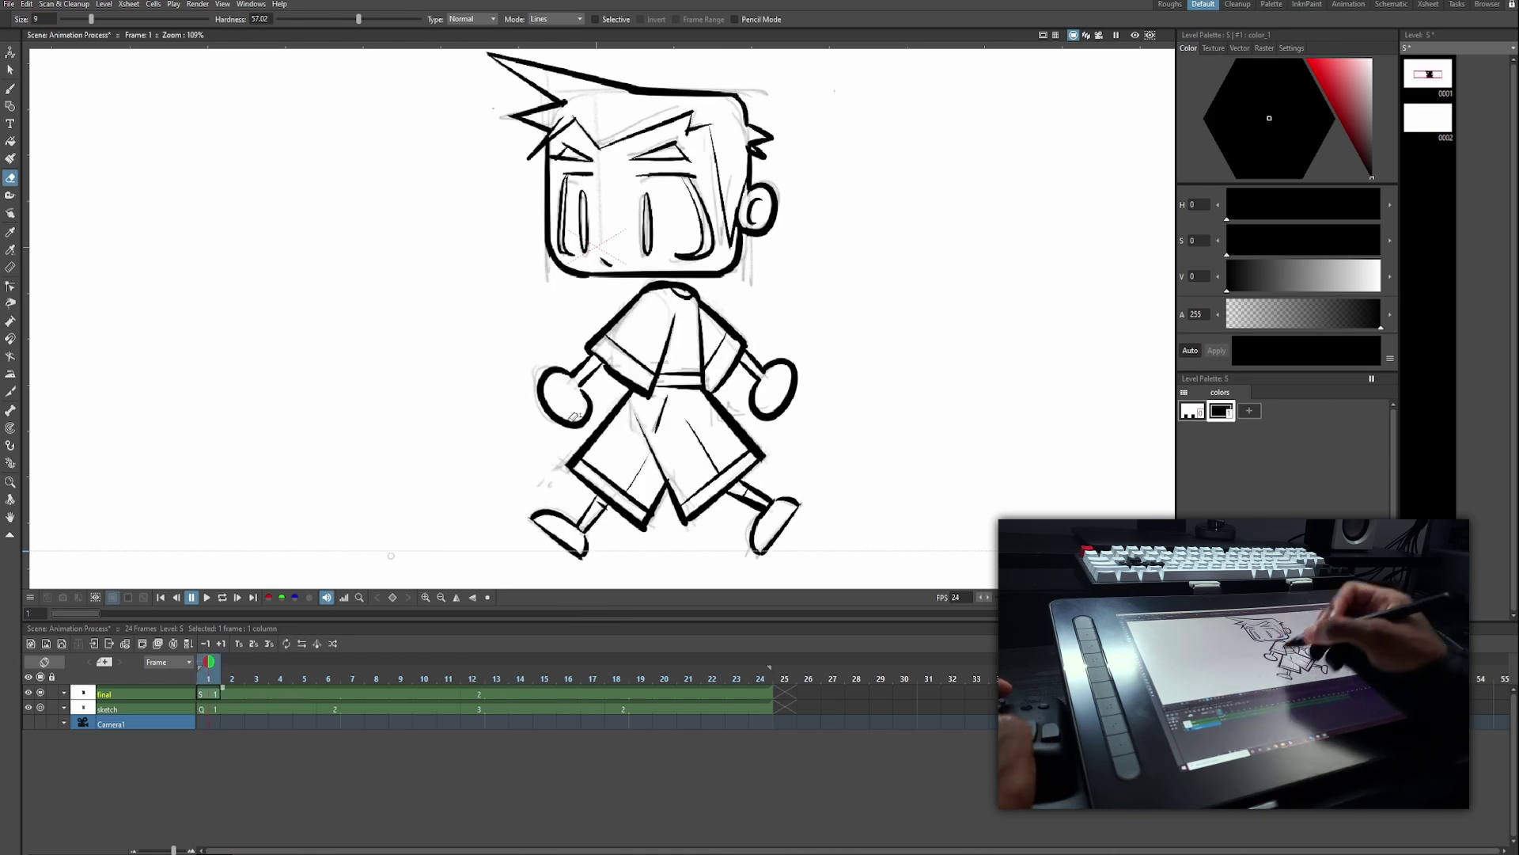
Copy the whole inked character from frame 1 and paste it into the blank drawing at frame 12.
key("s")
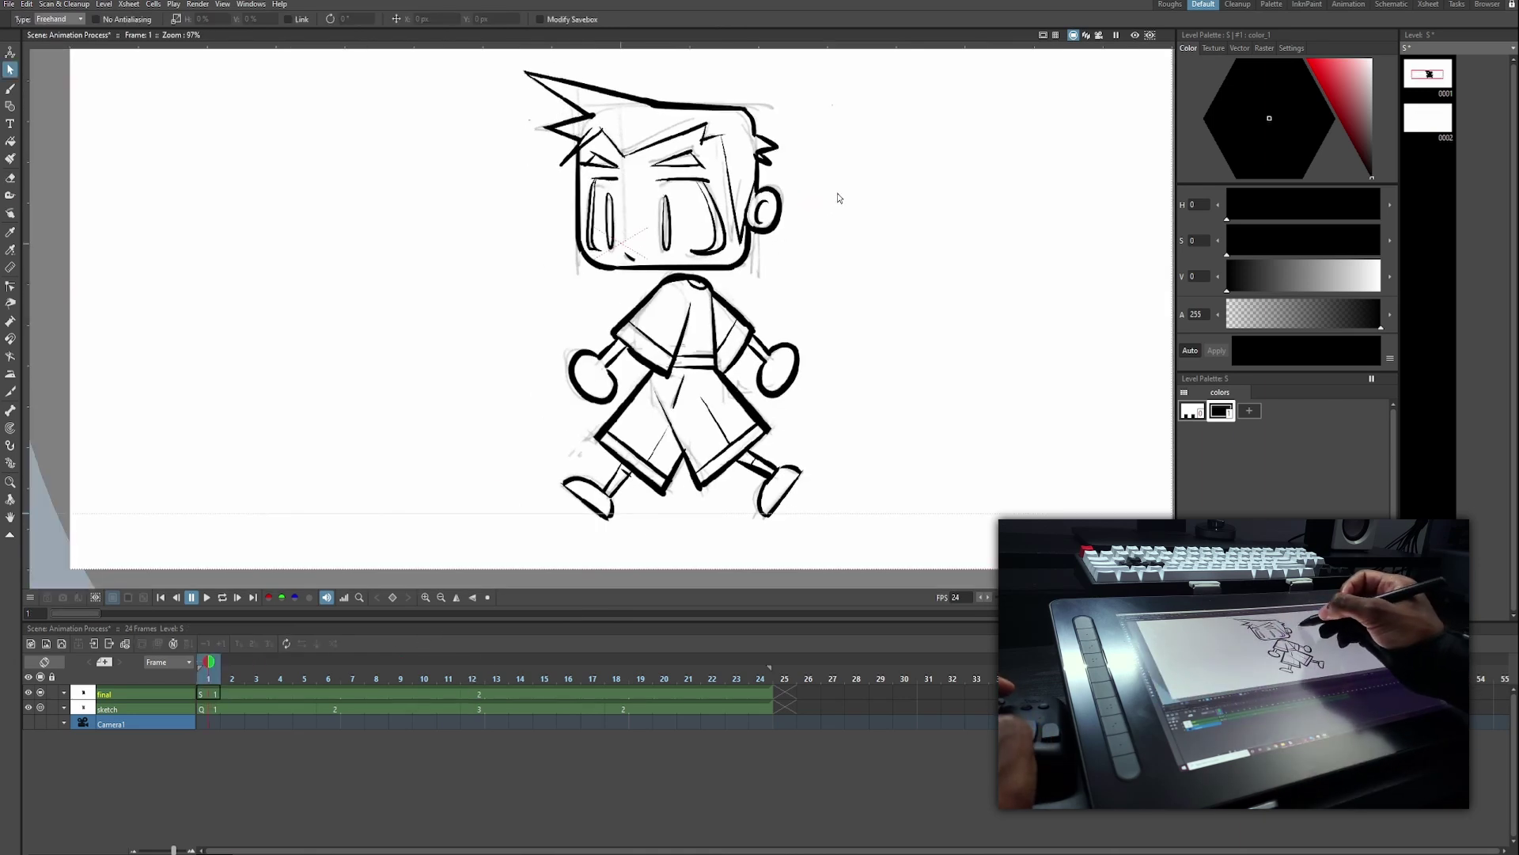
mouse_move(838, 198)
left_mouse_down()
mouse_move(502, 61)
mouse_move(576, 199)
left_mouse_up()
mouse_move(899, 260)
left_mouse_down()
mouse_move(491, 50)
mouse_move(835, 510)
mouse_move(865, 195)
left_mouse_up()
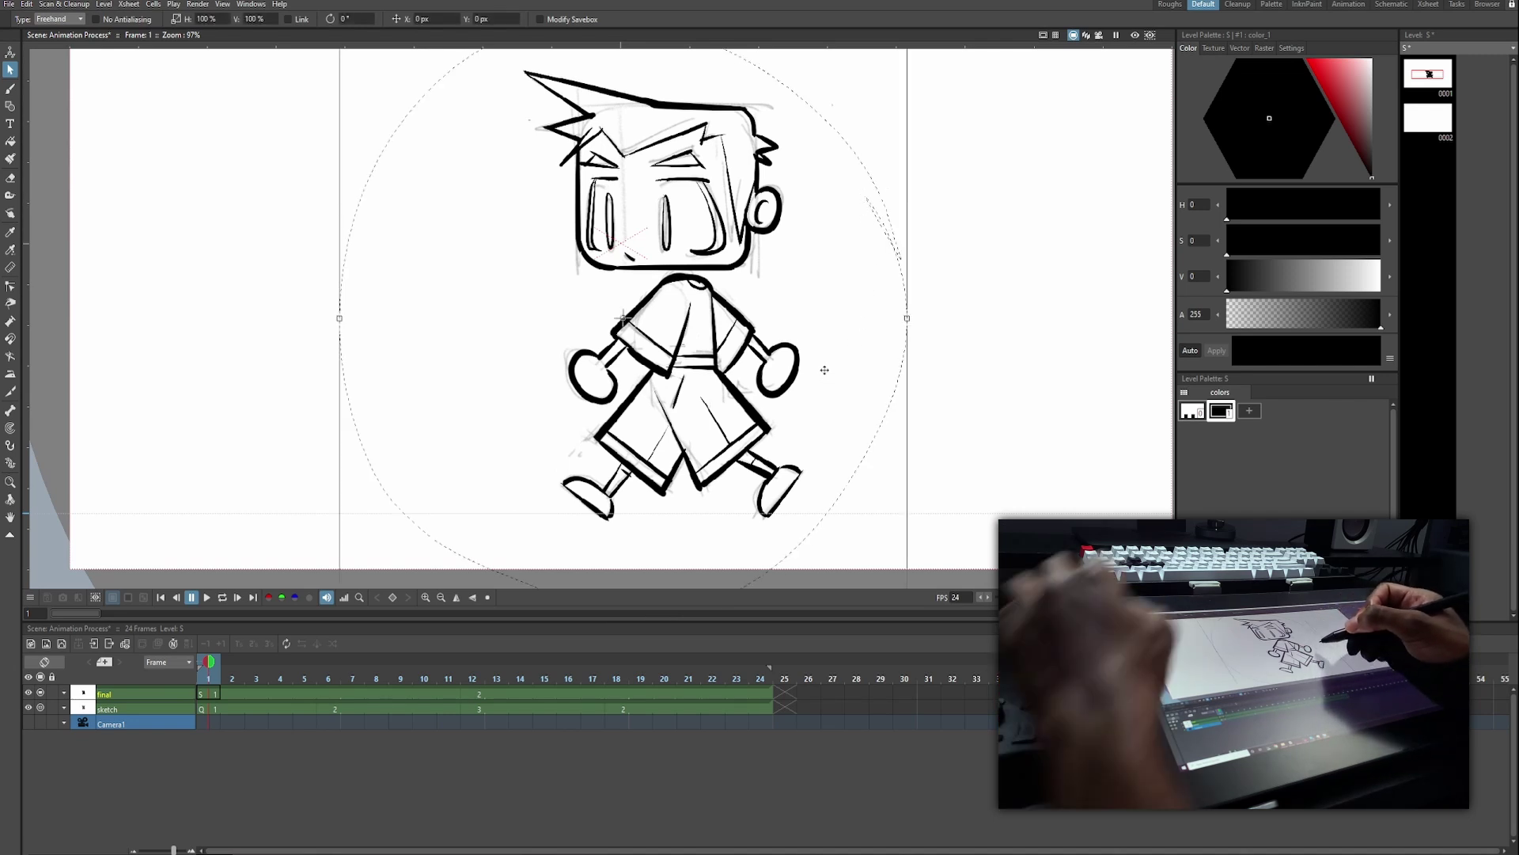
left_click(478, 695)
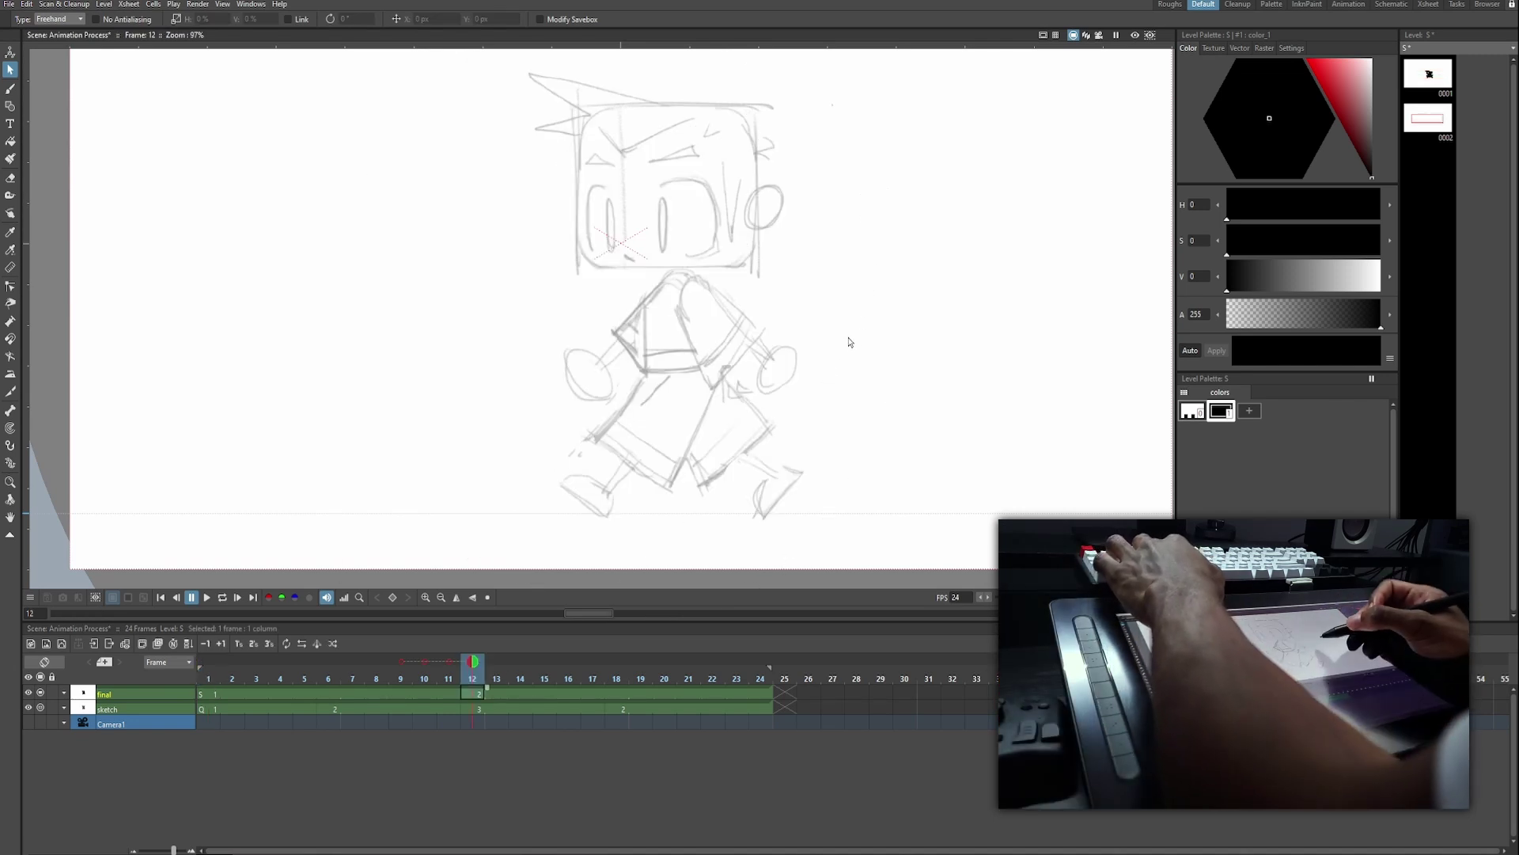
key("ctrl+v")
mouse_move(885, 345)
left_mouse_down()
mouse_move(963, 401)
mouse_move(912, 373)
left_mouse_up()
On frame 12, ink the shorts' overlapping leg edge from the waist down to the rear leg's cuff, following the sketch.
key("e")
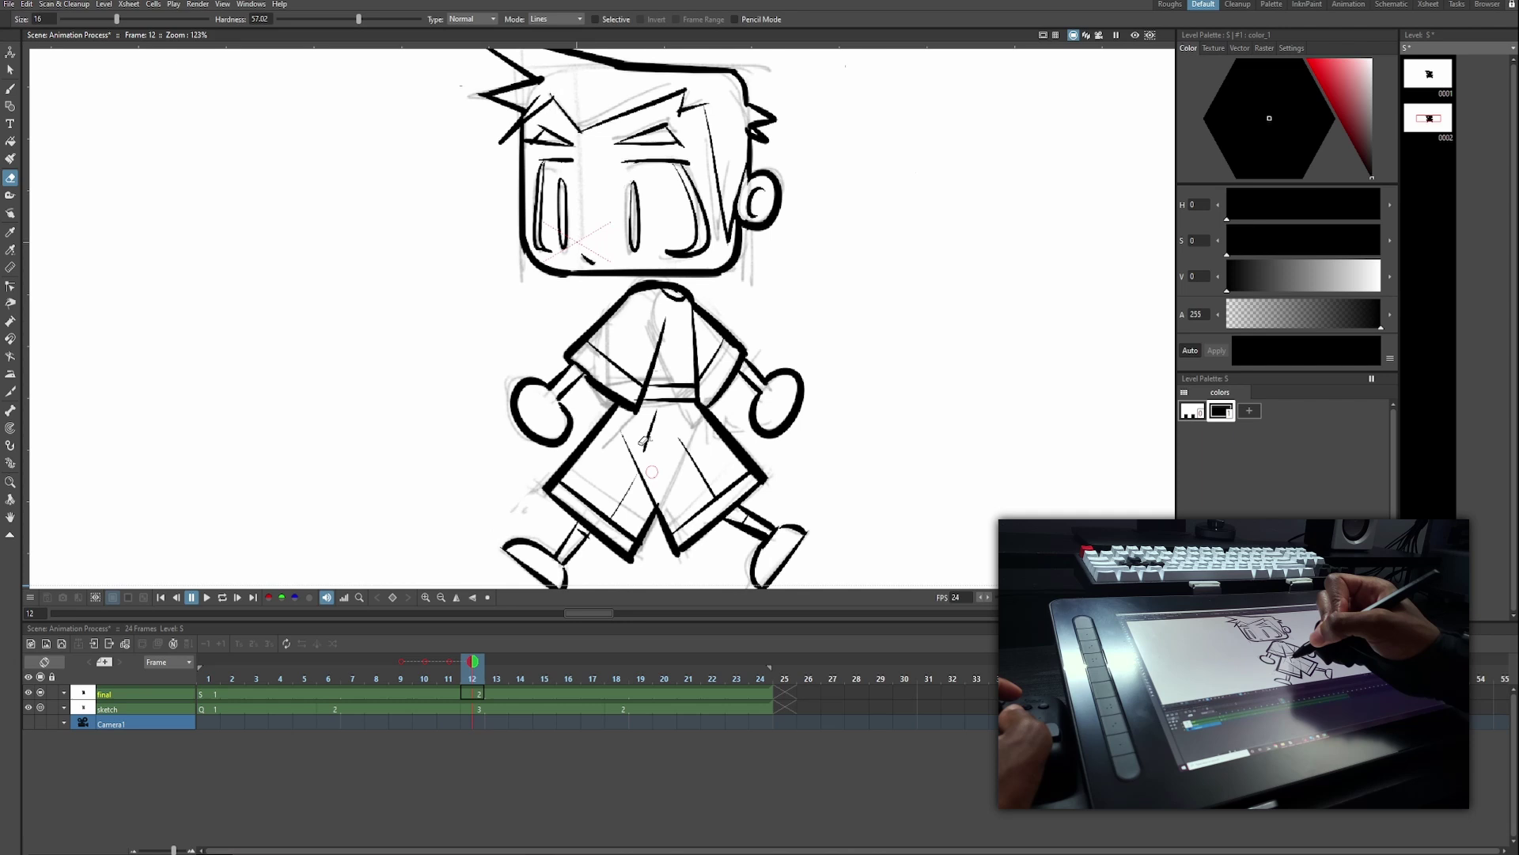
key("b")
left_click_drag(701, 409, 637, 554)
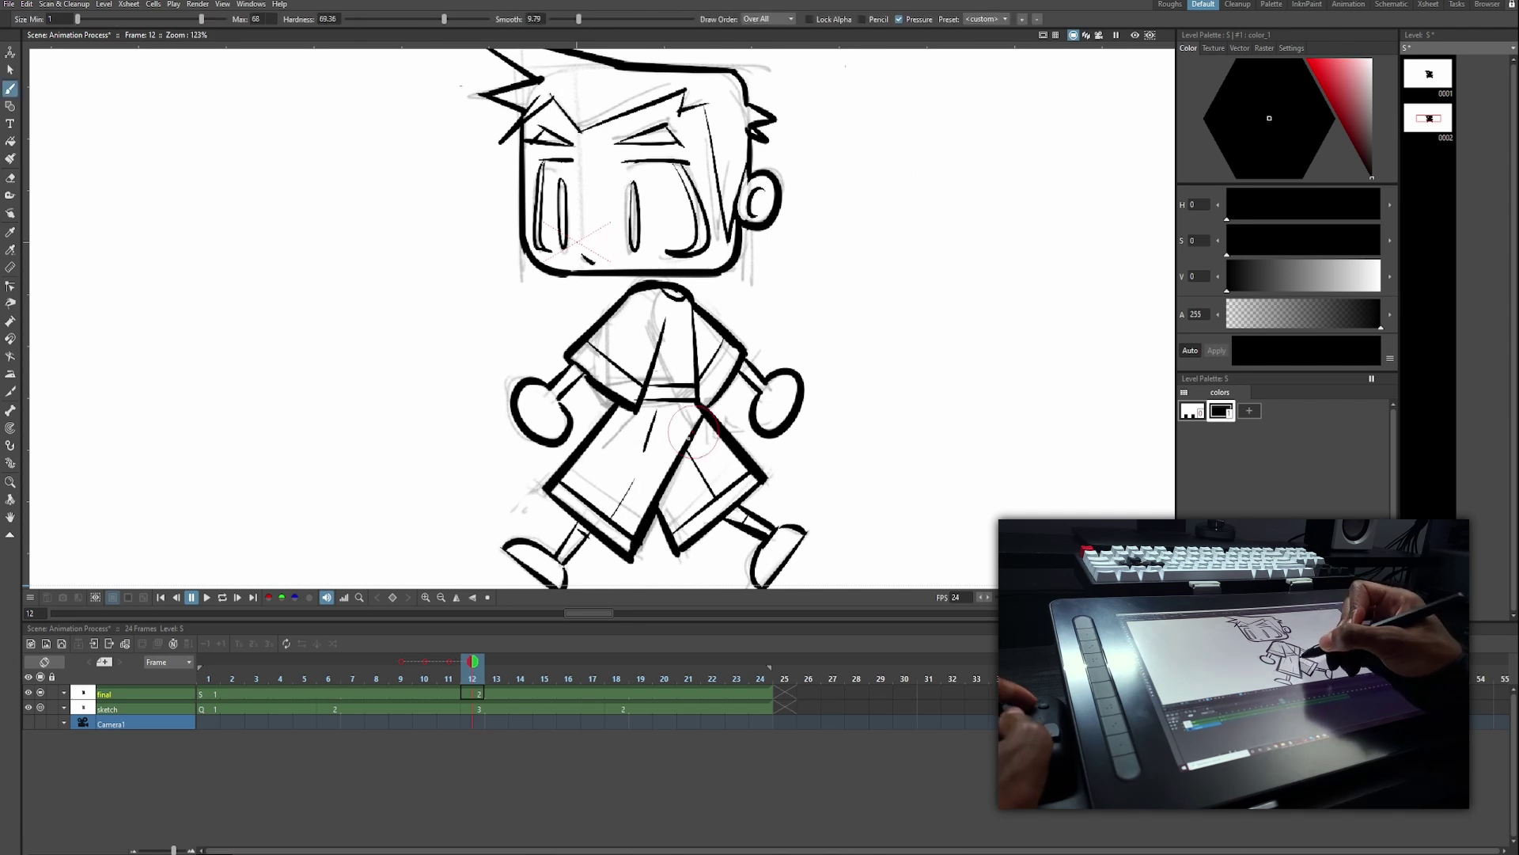
scroll(721, 348, "down", 1)
key("ctrl+z")
left_click_drag(703, 400, 646, 529)
scroll(788, 408, "up", 1)
left_click_drag(788, 409, 876, 407)
Erase the old inner shirt line on frame 12 and redraw the front sleeve so it overlaps the torso.
key("e")
left_click_drag(755, 281, 775, 384)
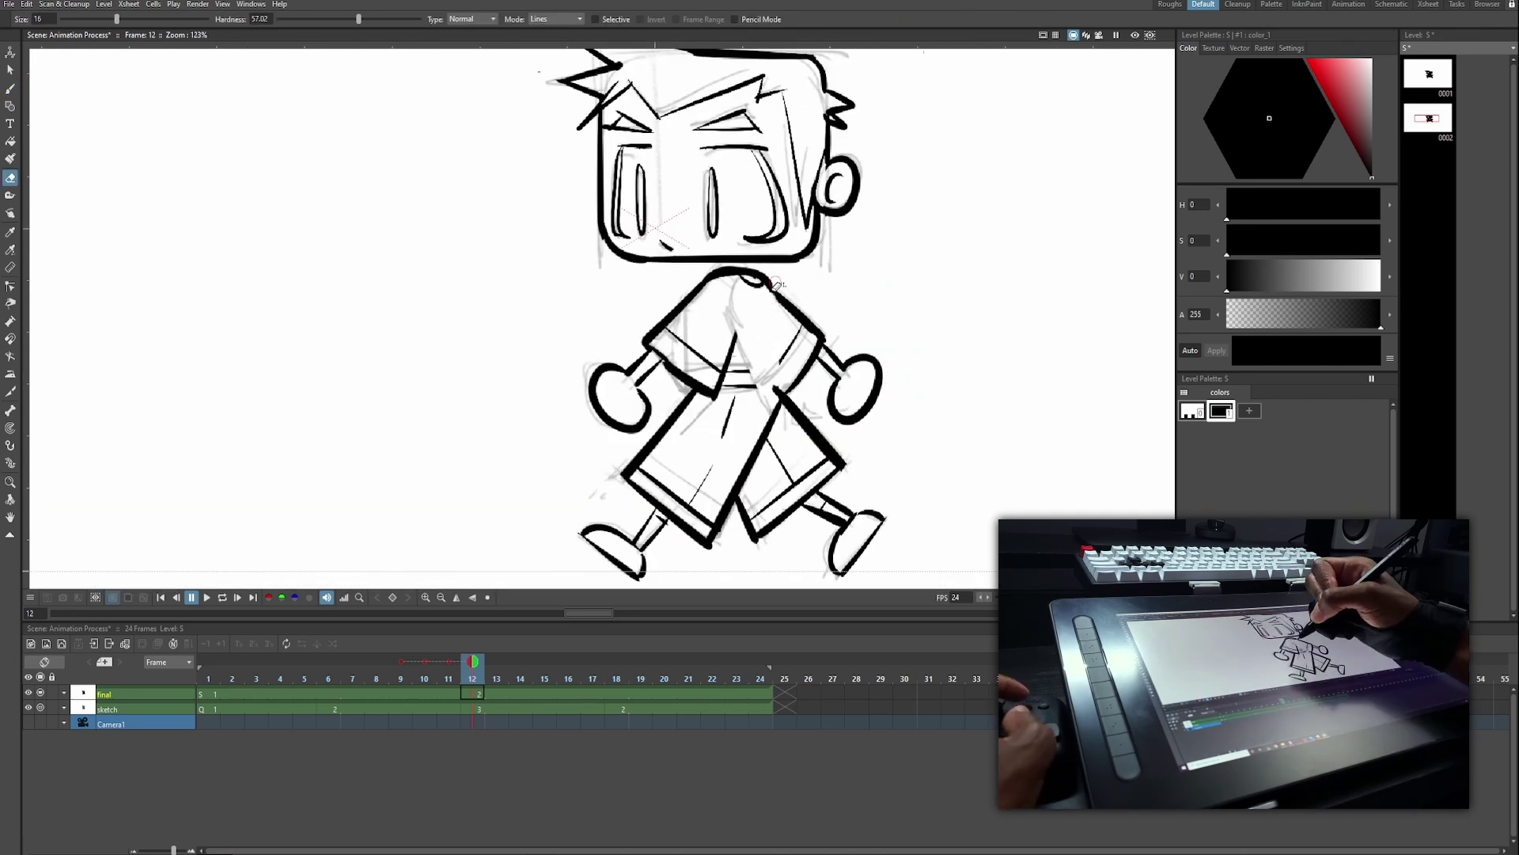
key("b")
key("ctrl+z")
left_click_drag(720, 302, 764, 402)
Rework the collar, torso edge, hem and far sleeve cuff of frame 12's shirt to match the sketch, and save the scene.
key("b")
key("e")
left_click_drag(742, 287, 723, 310)
key("b")
mouse_move(742, 275)
left_mouse_down()
mouse_move(734, 328)
mouse_move(694, 390)
mouse_move(697, 369)
left_mouse_up()
left_click_drag(754, 385, 697, 389)
left_click_drag(667, 330, 694, 353)
left_click_drag(701, 290, 724, 277)
scroll(940, 280, "down", 1)
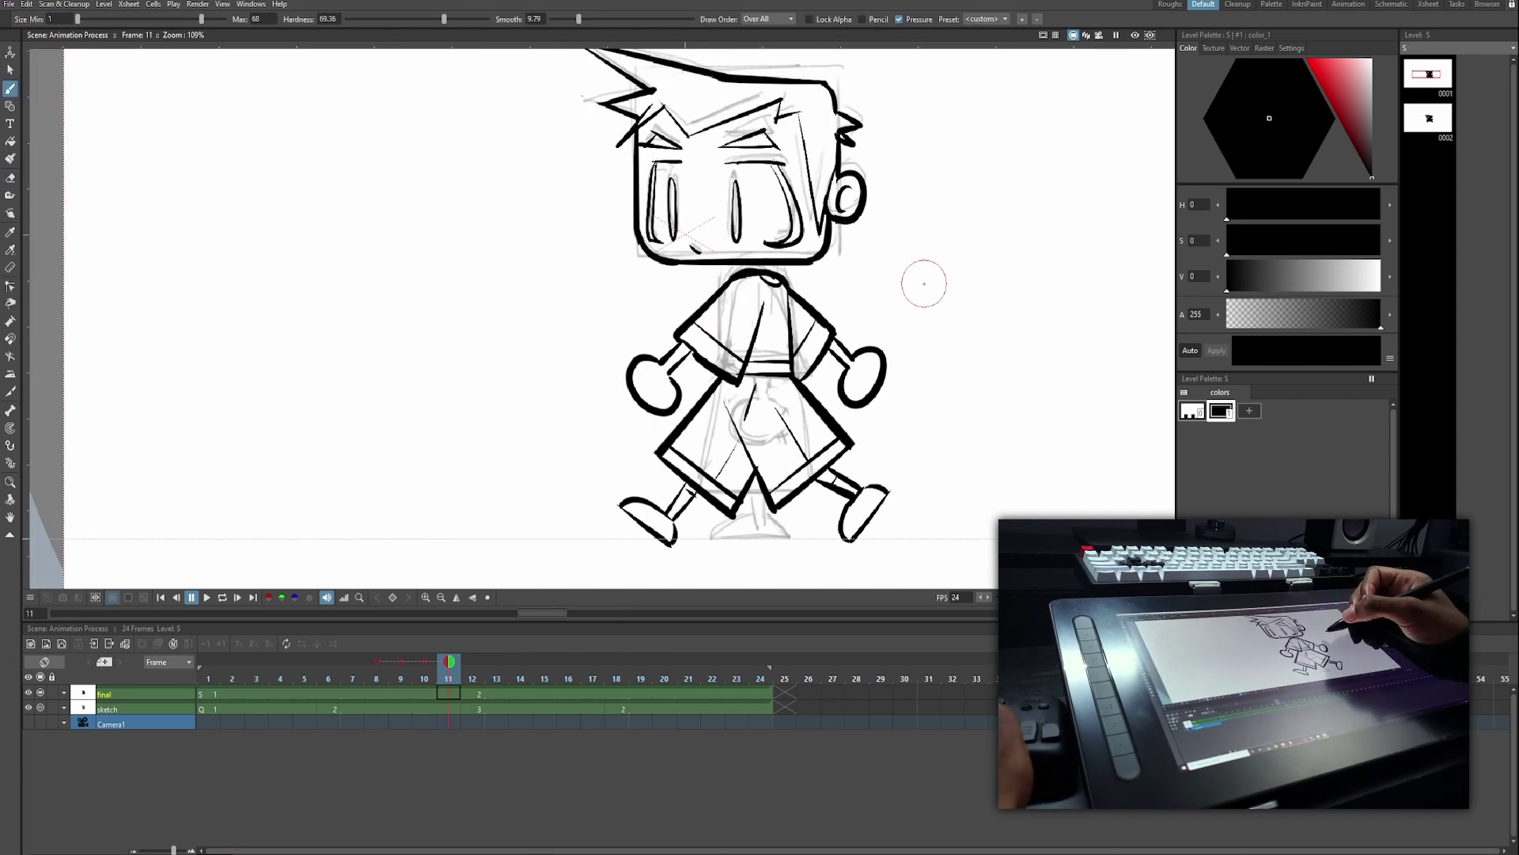
scroll(941, 280, "up", 1)
key("e")
scroll(940, 280, "down", 1)
key("b")
key("ctrl+s")
Create a blank drawing at frame 6 of the final column by making a short stroke and erasing it.
left_click(331, 696)
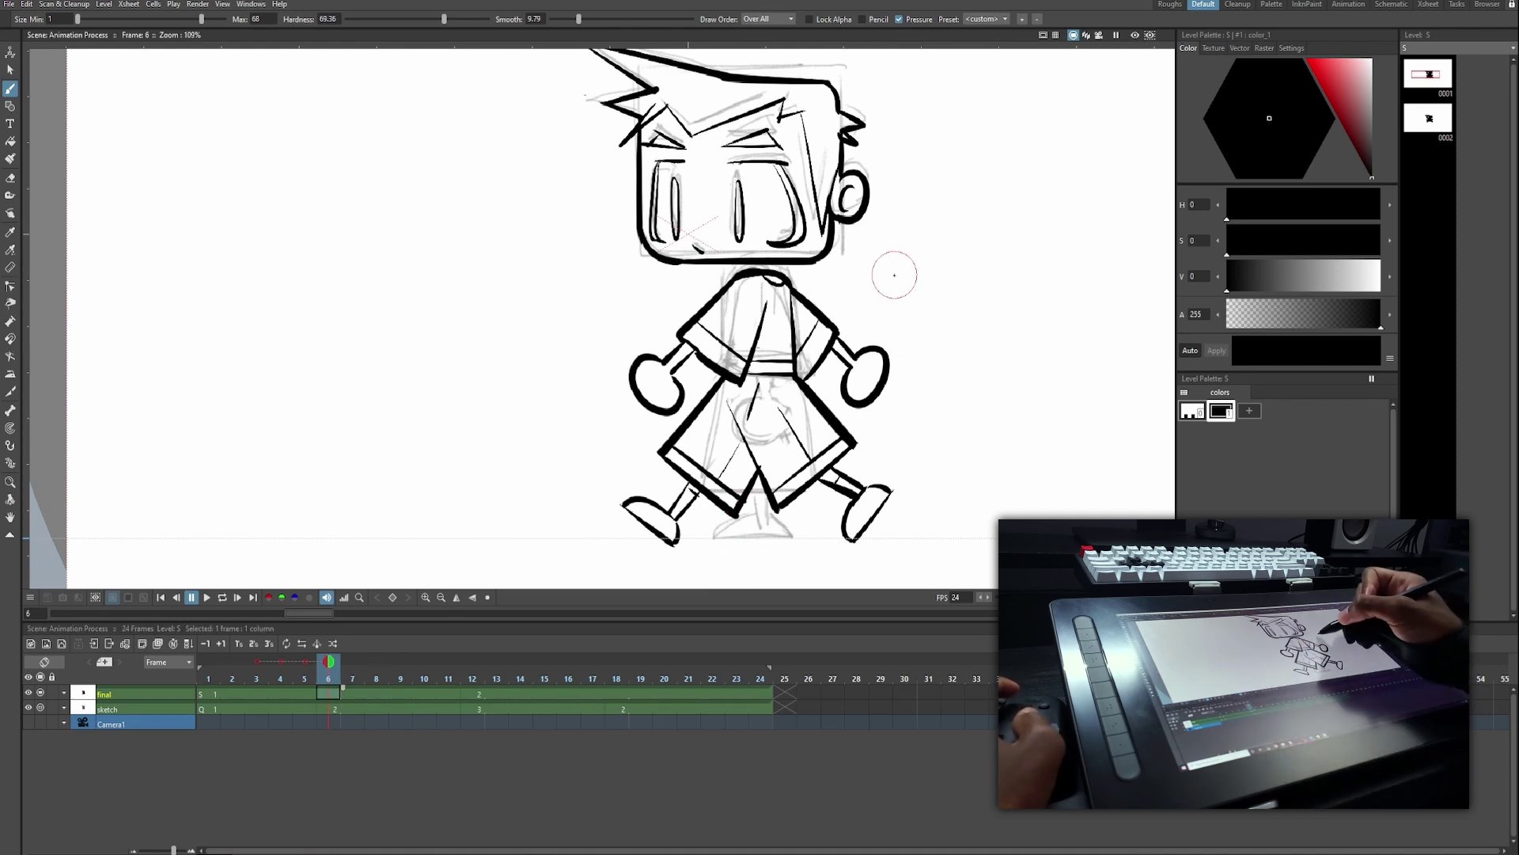
left_click_drag(895, 271, 893, 325)
key("e")
left_click_drag(893, 254, 895, 288)
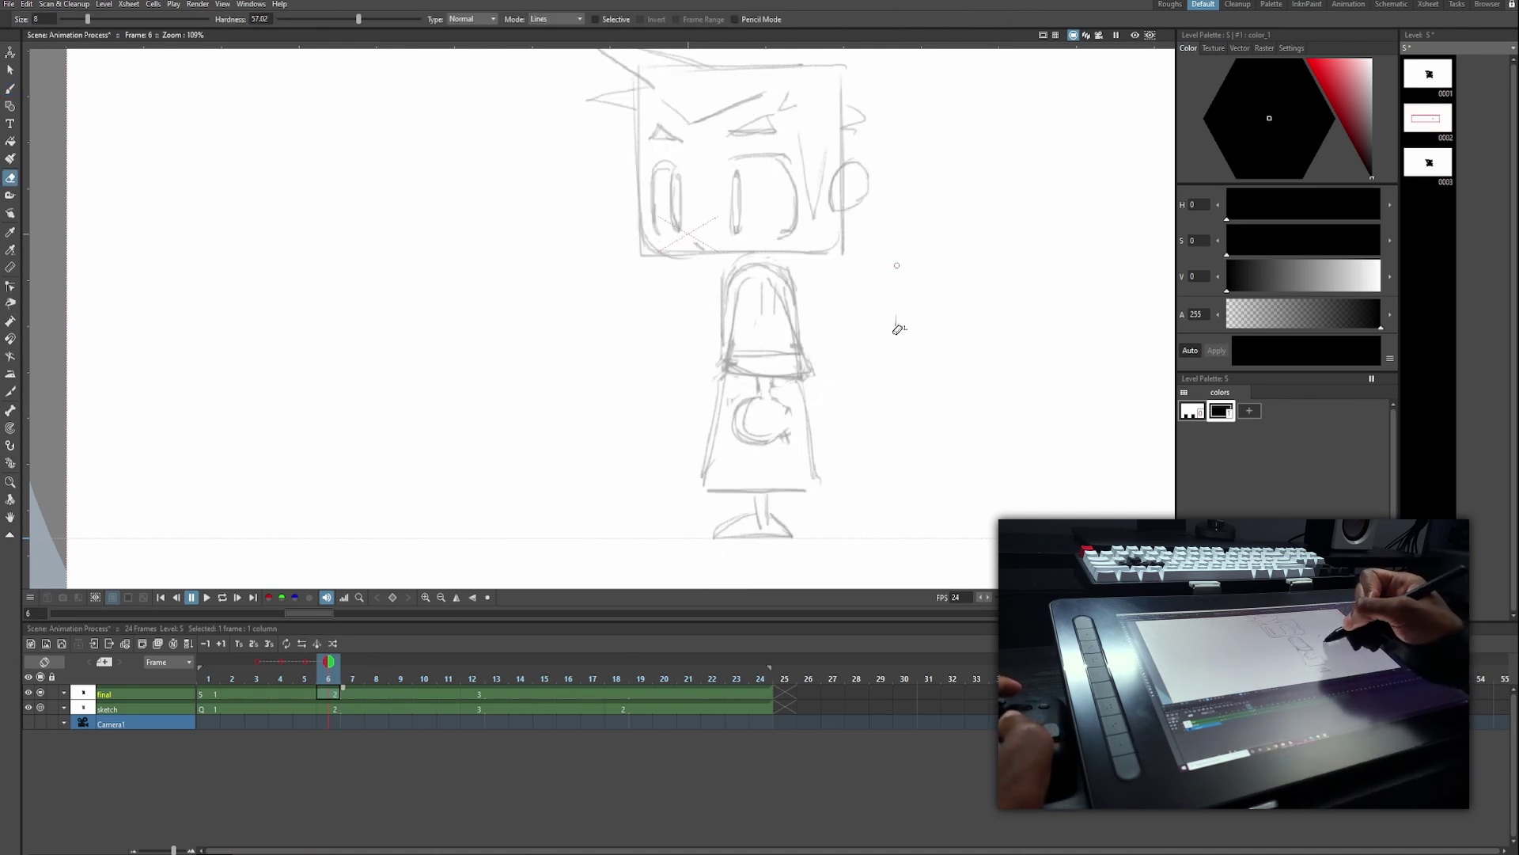
Copy only the inked head from frame 1 and paste it into the blank drawing at frame 6.
left_click(213, 696)
scroll(910, 208, "down", 1)
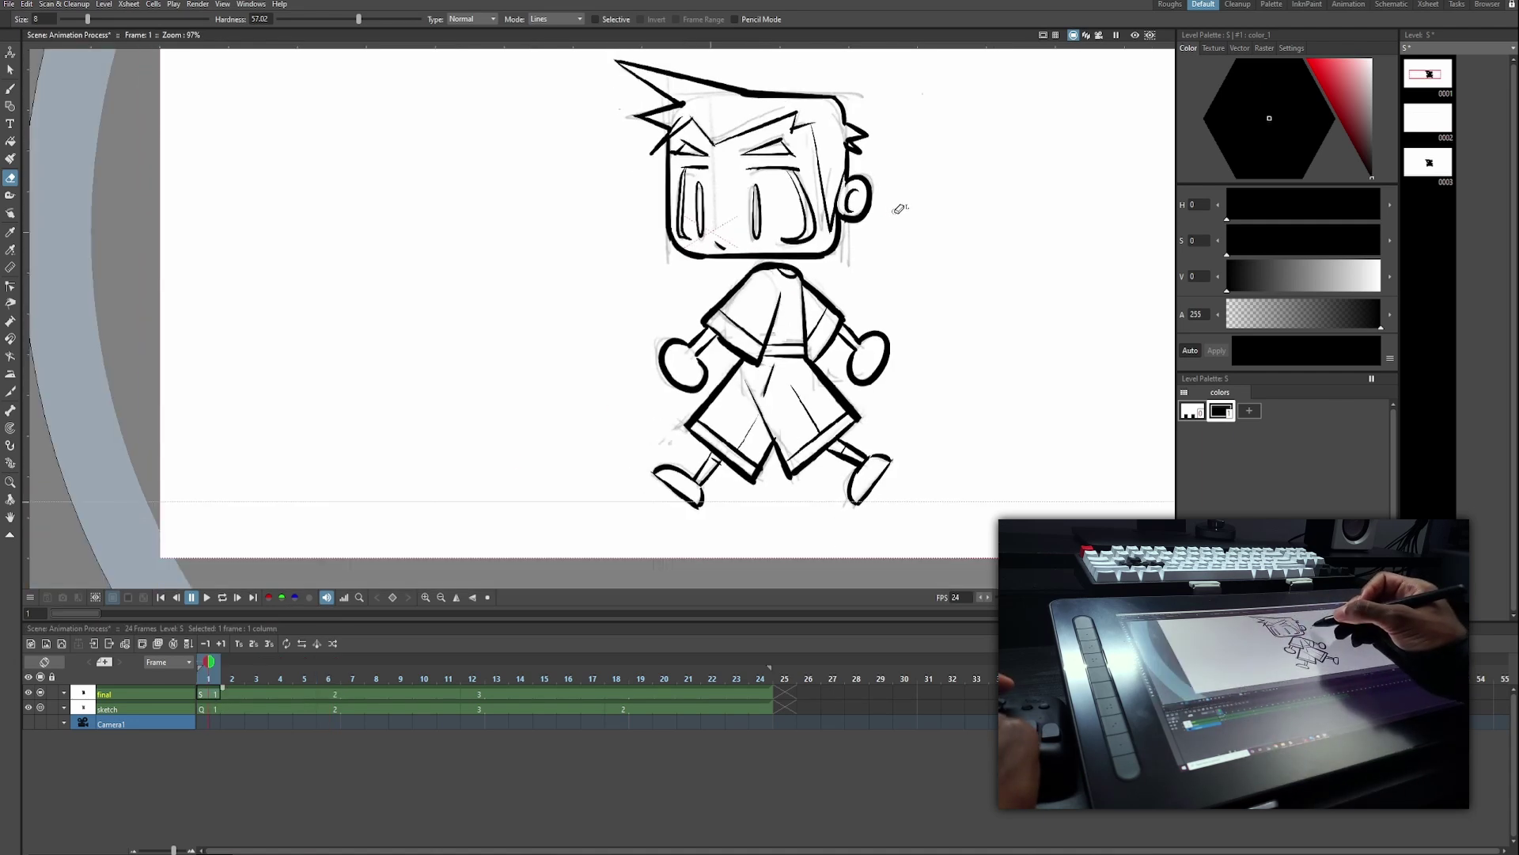
key("s")
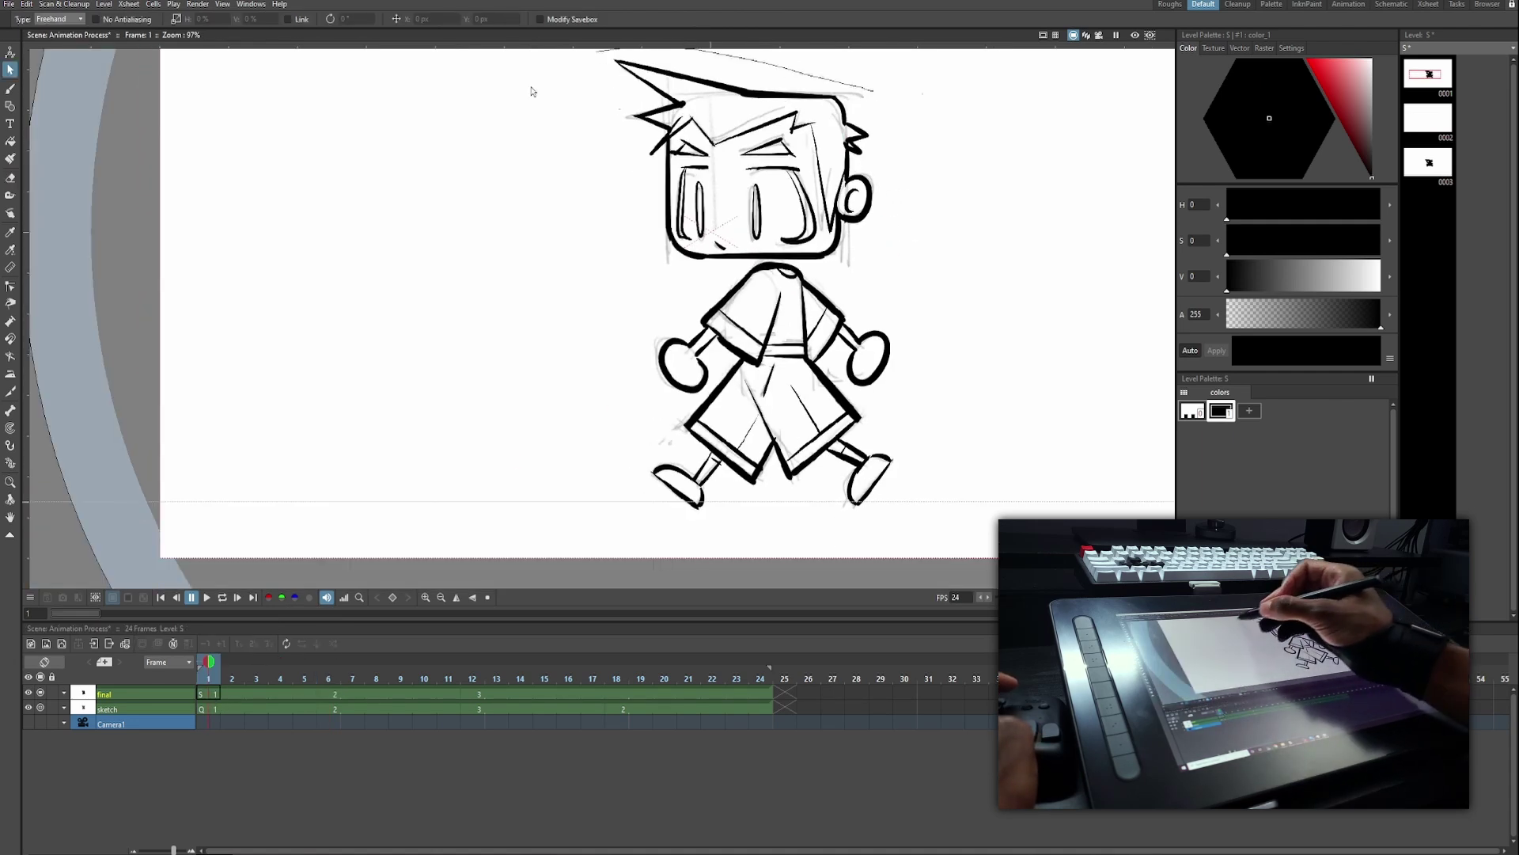
left_click_drag(531, 91, 659, 291)
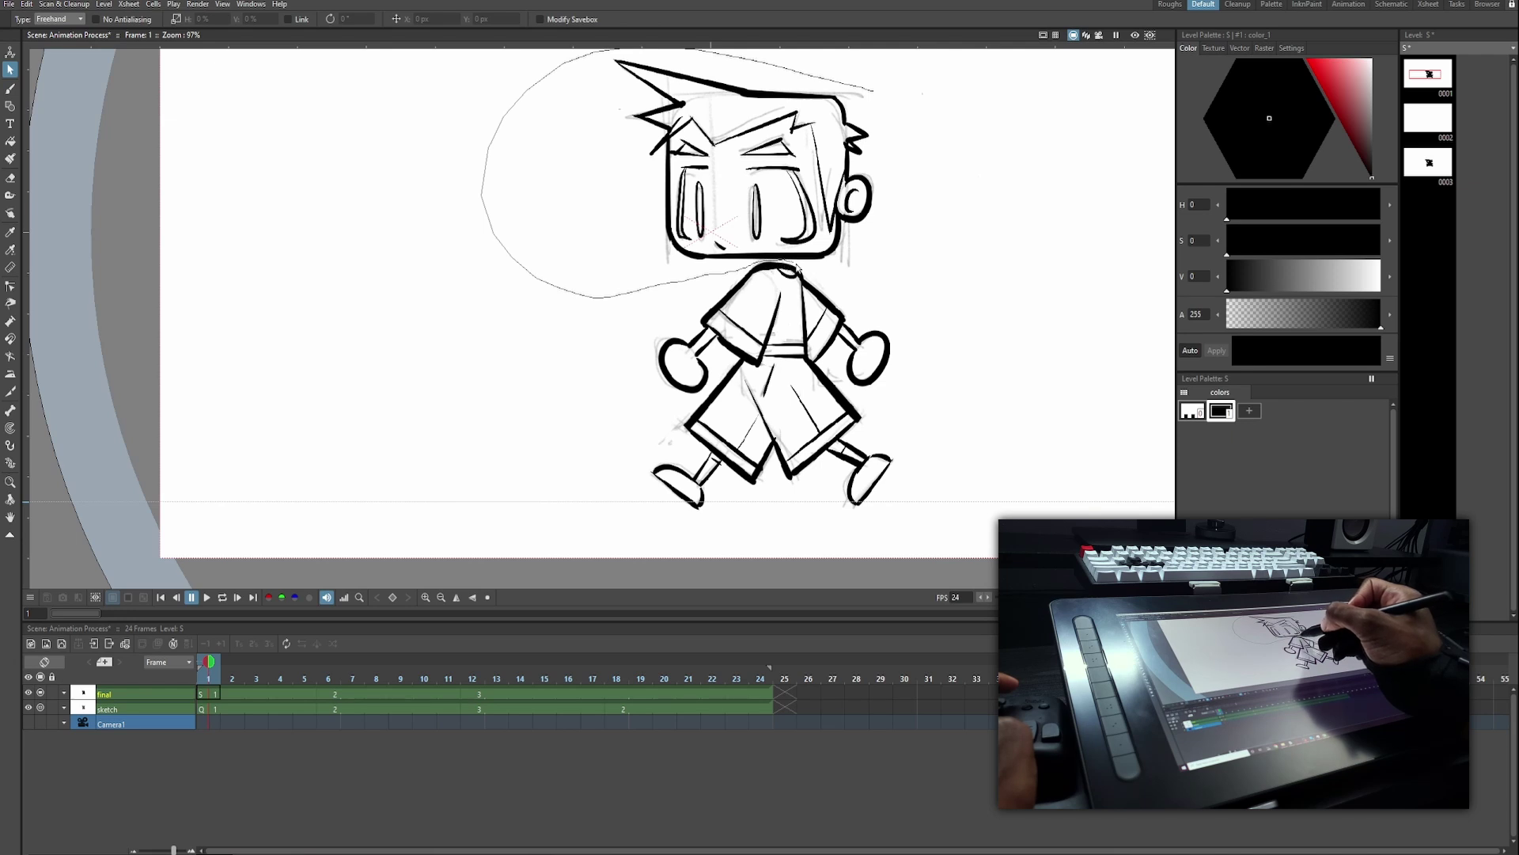
left_click_drag(920, 147, 918, 150)
scroll(754, 308, "up", 6)
scroll(753, 308, "down", 1)
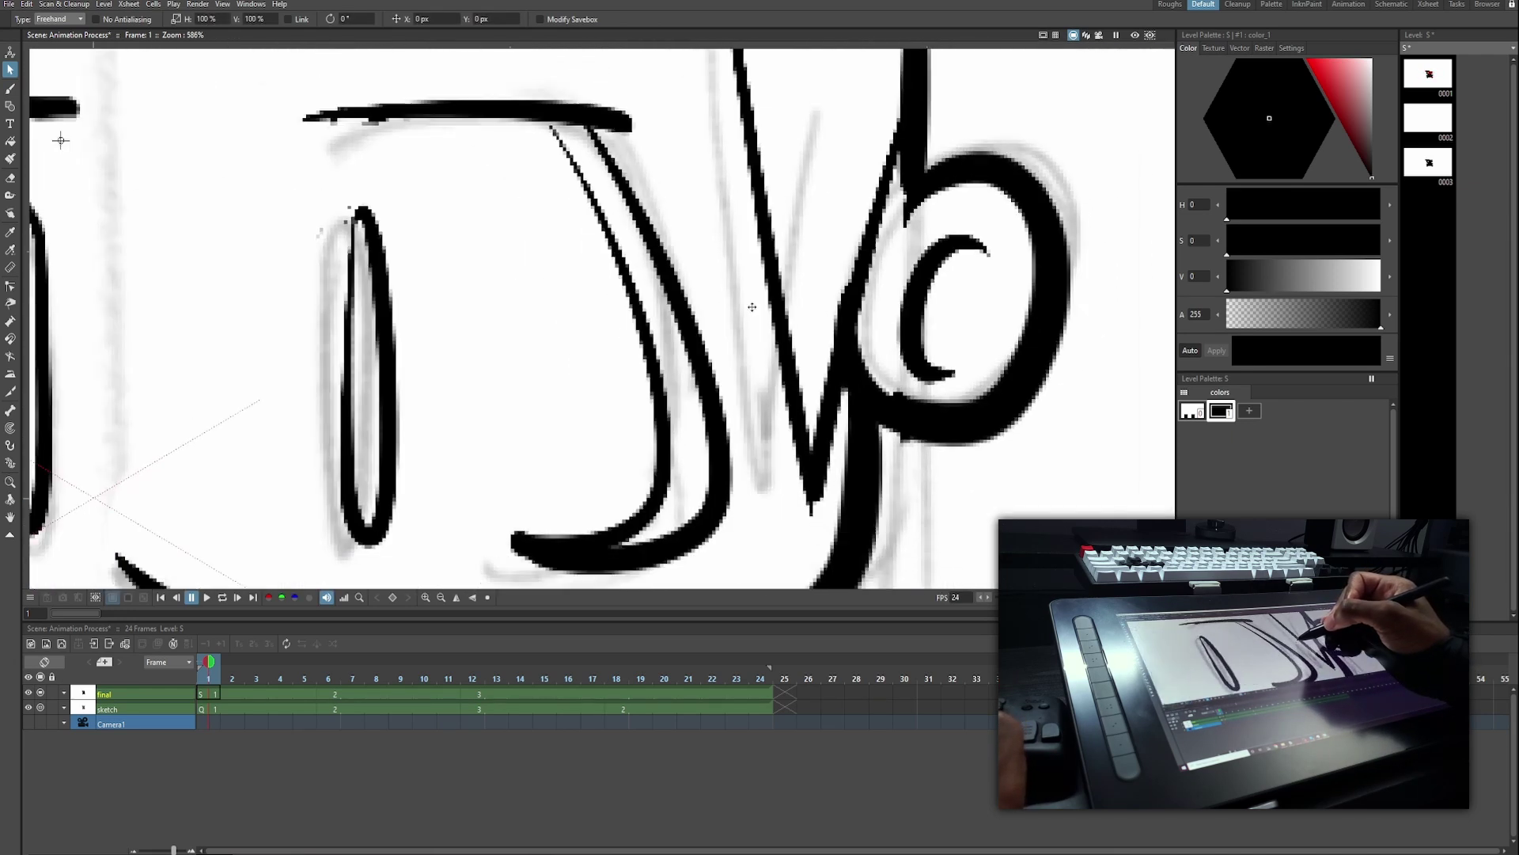
scroll(754, 309, "down", 7)
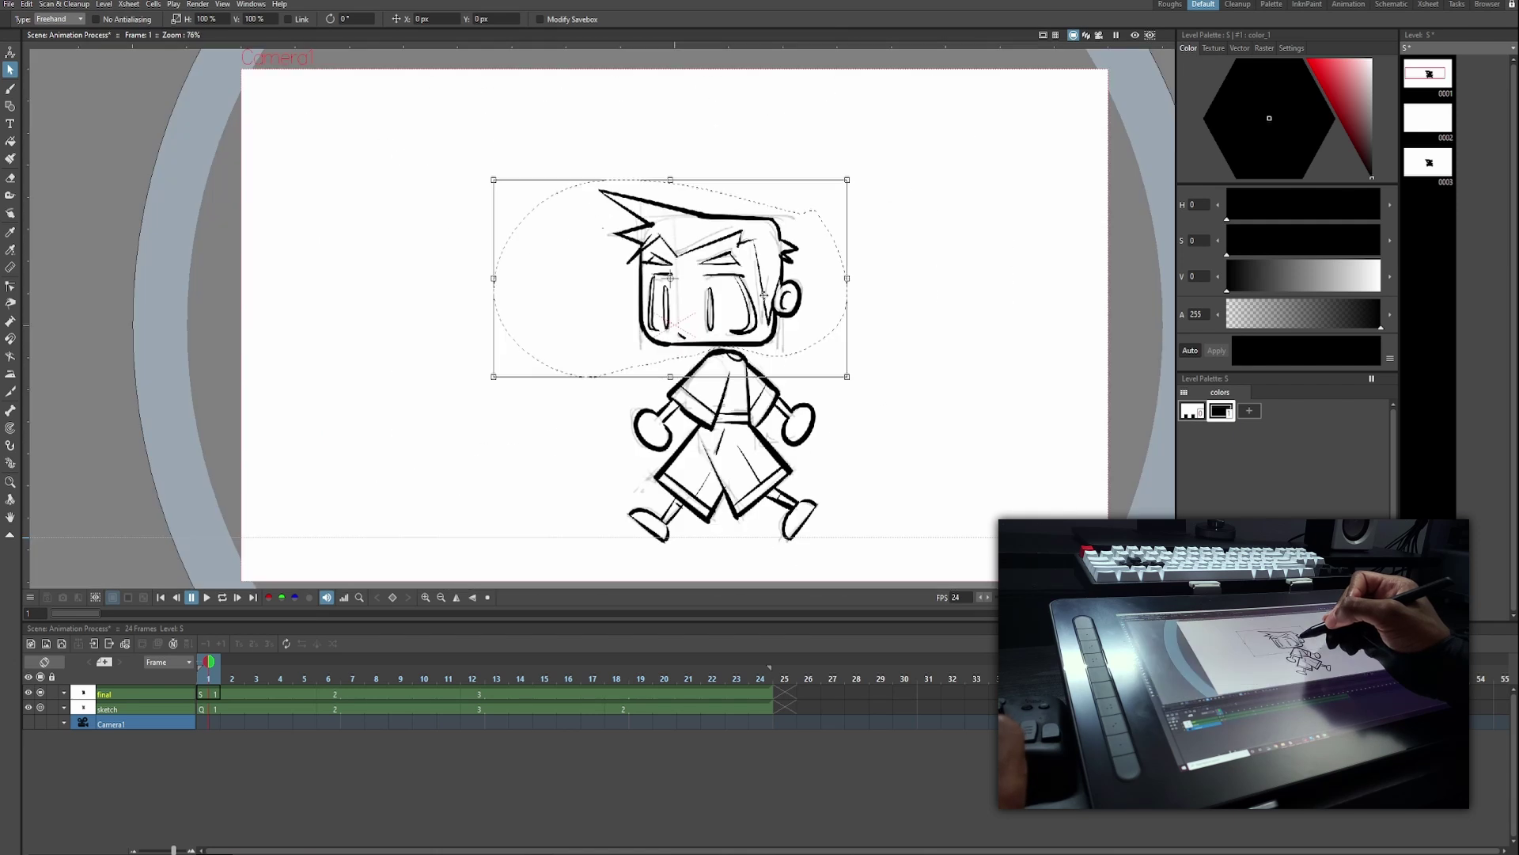
scroll(768, 291, "up", 1)
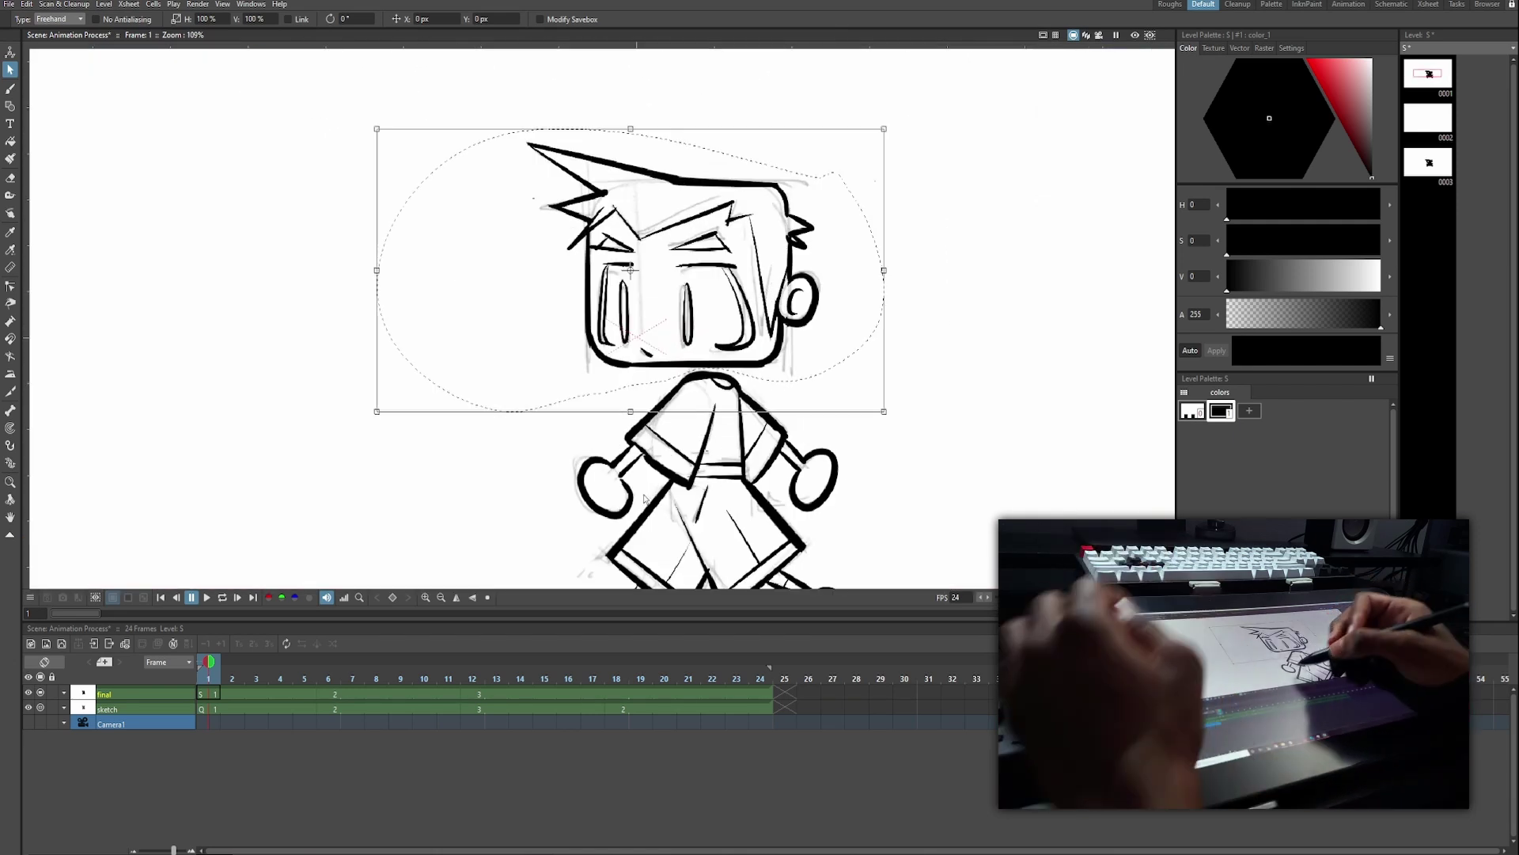
left_click(336, 699)
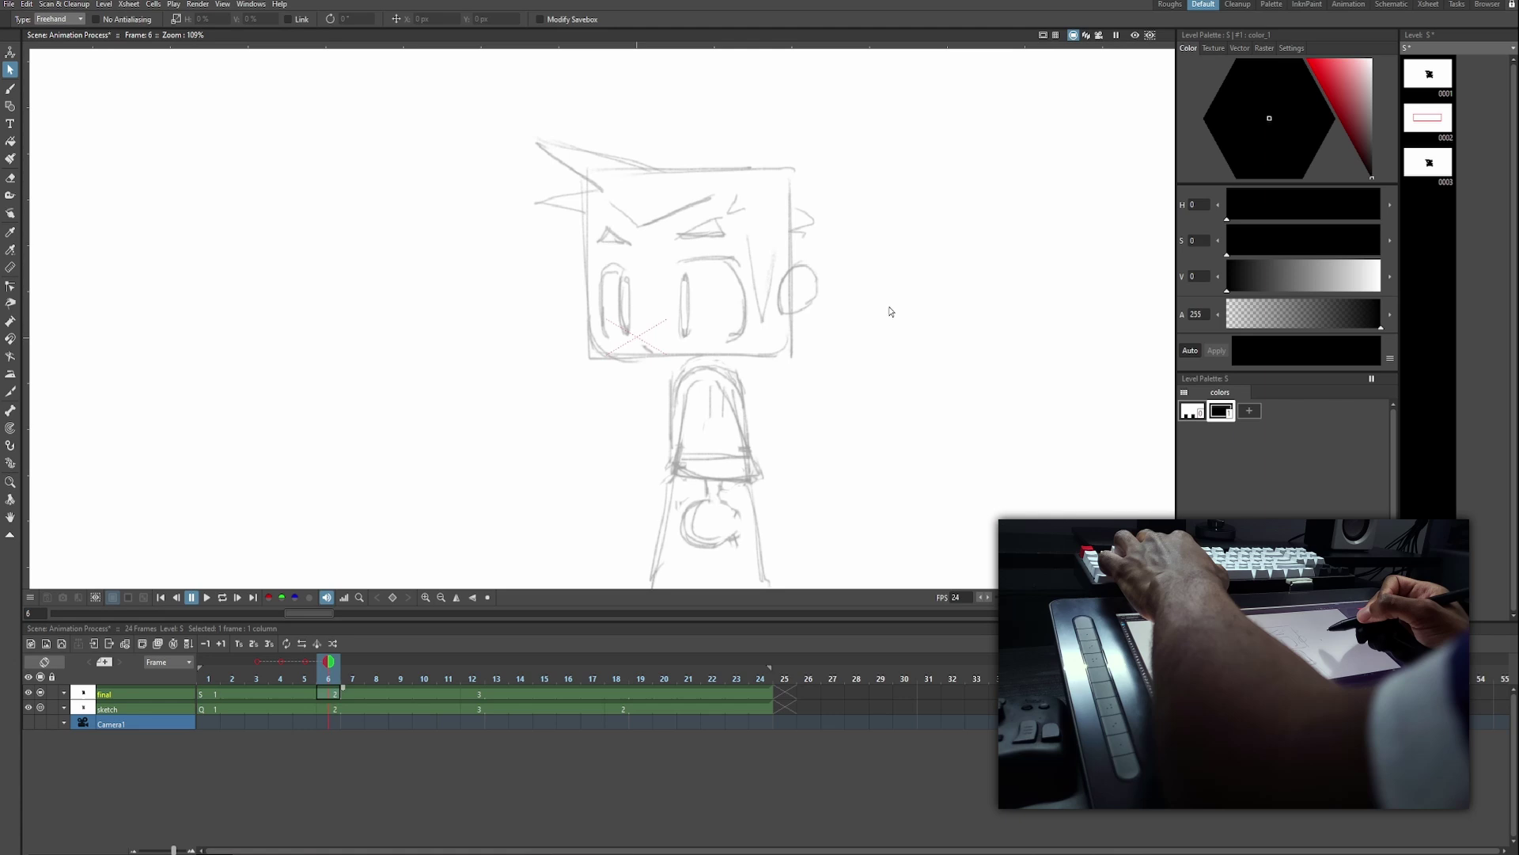
mouse_move(870, 220)
left_mouse_down()
mouse_move(502, 414)
mouse_move(862, 226)
left_mouse_up()
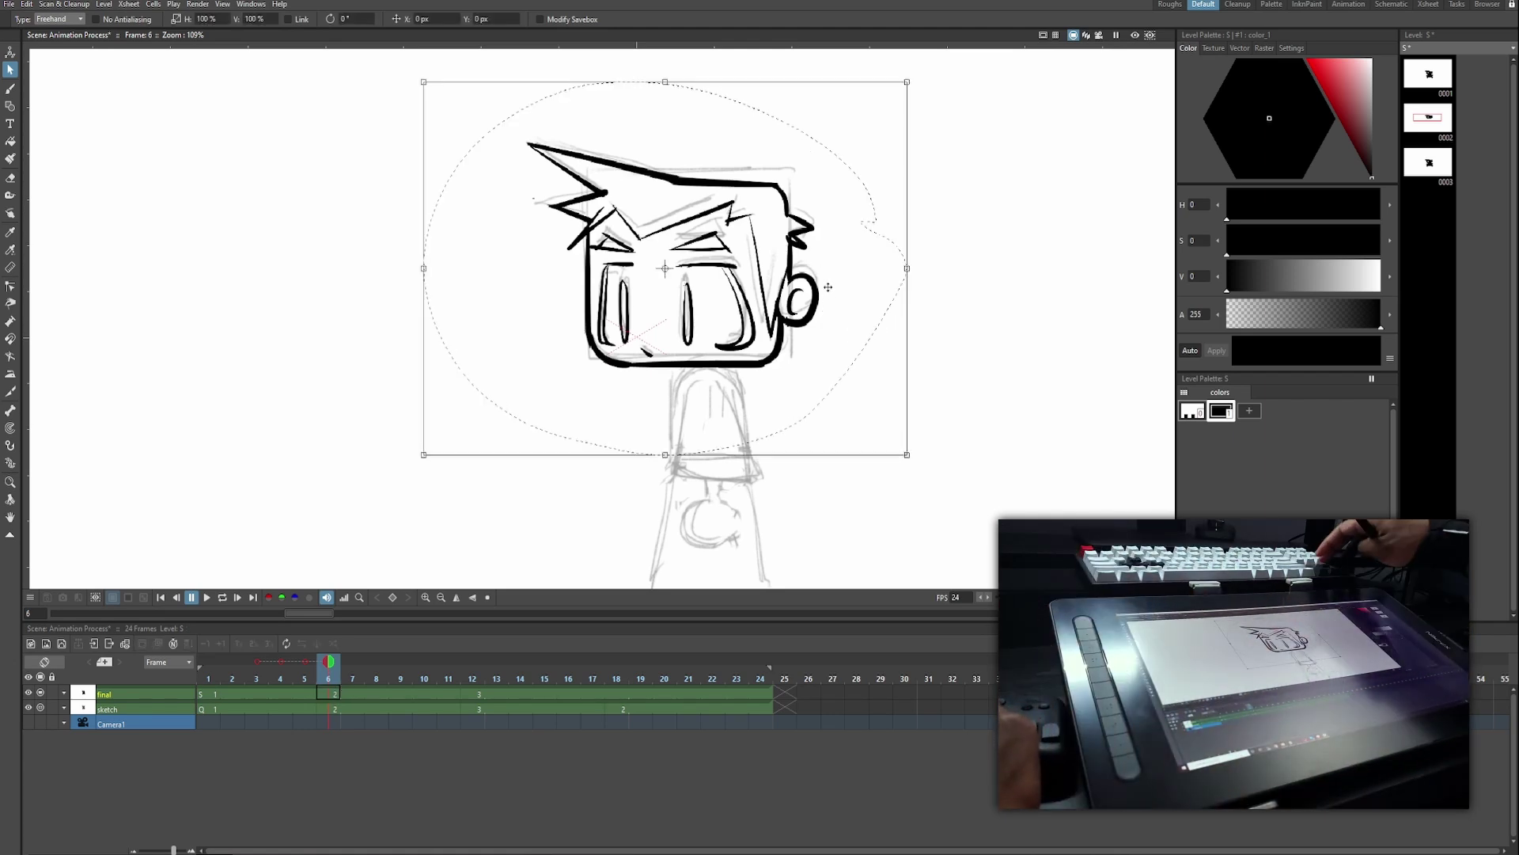
Nudge the pasted head on frame 6 upward until it lines up with the sketched head.
key("Up")
key("Up")
key("Up")
key("Up")
key("Up")
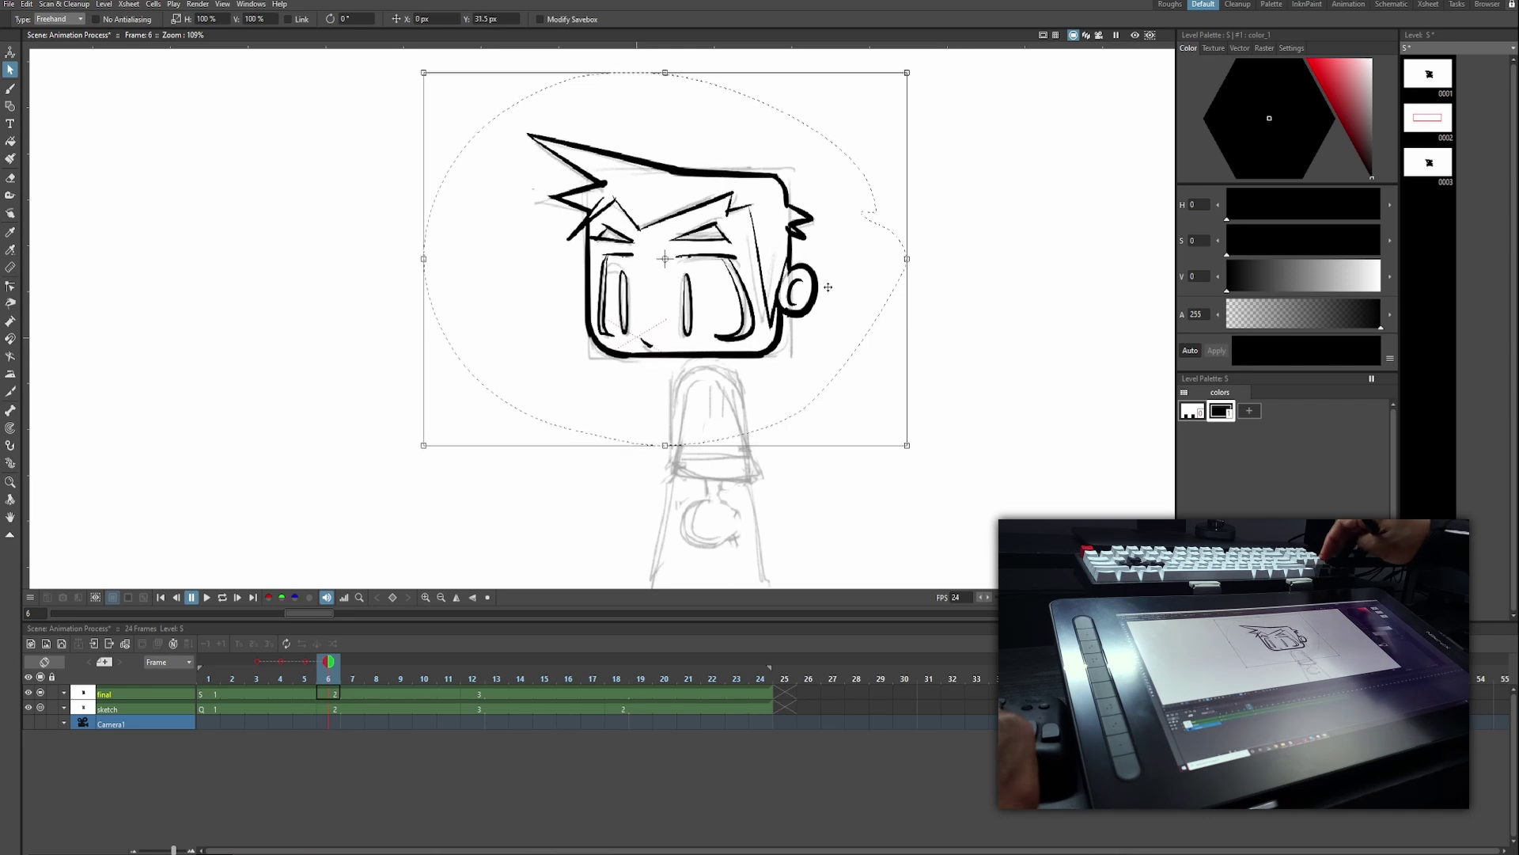
key("Down")
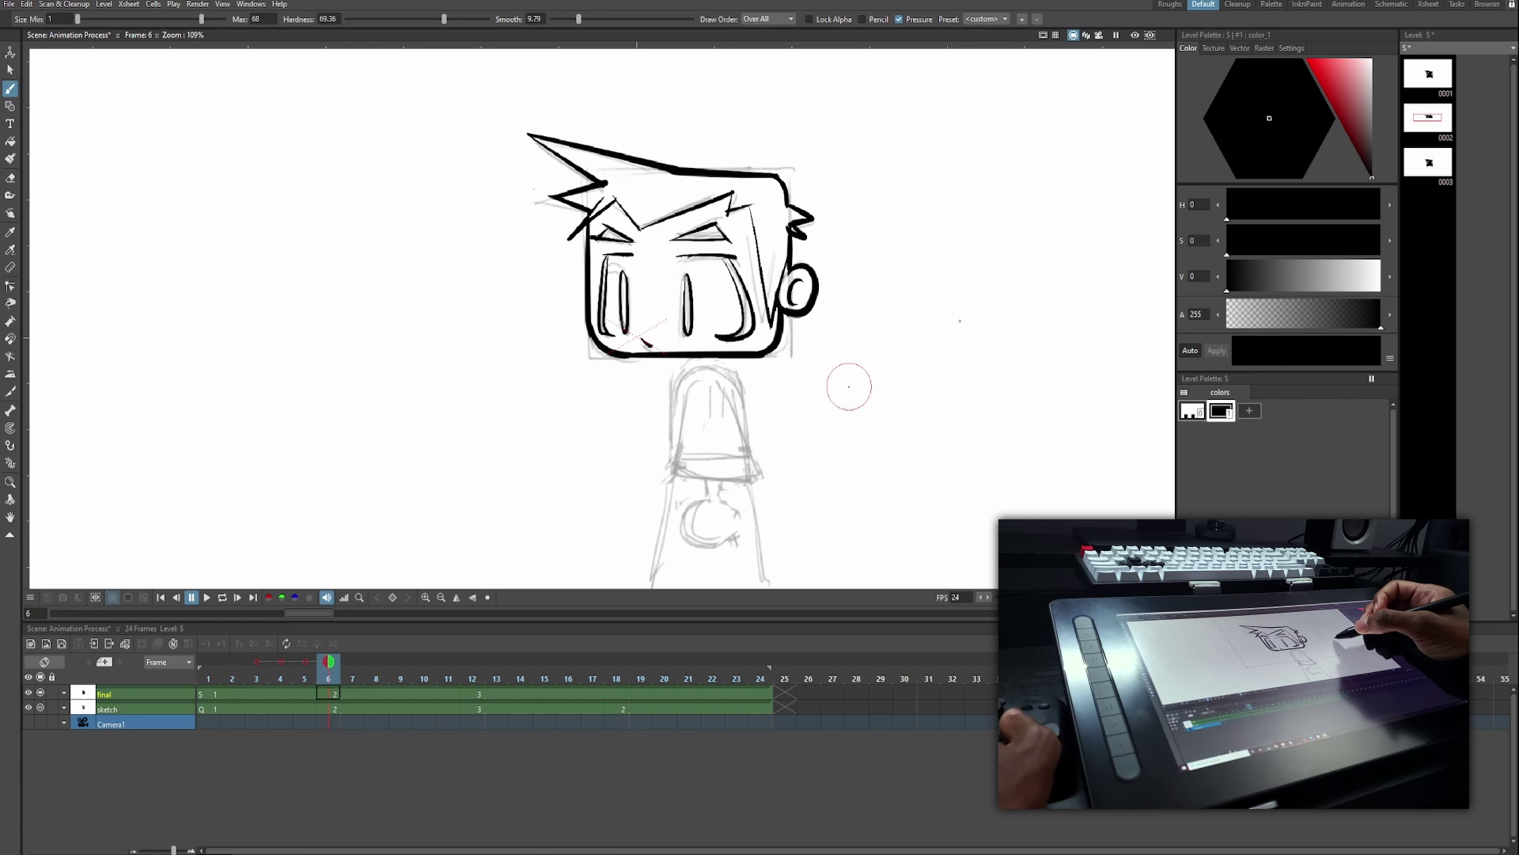
Ink the rounded shirt, flared sleeve edge, hem and straight shorts of the passing pose on frame 6.
scroll(926, 367, "down", 6)
scroll(875, 417, "up", 7)
mouse_move(767, 374)
left_mouse_down()
mouse_move(808, 261)
mouse_move(849, 340)
left_mouse_up()
left_click_drag(782, 287, 744, 505)
left_click_drag(853, 390, 874, 508)
left_click_drag(744, 507, 872, 509)
left_click_drag(848, 337, 871, 384)
left_click_drag(774, 381, 869, 384)
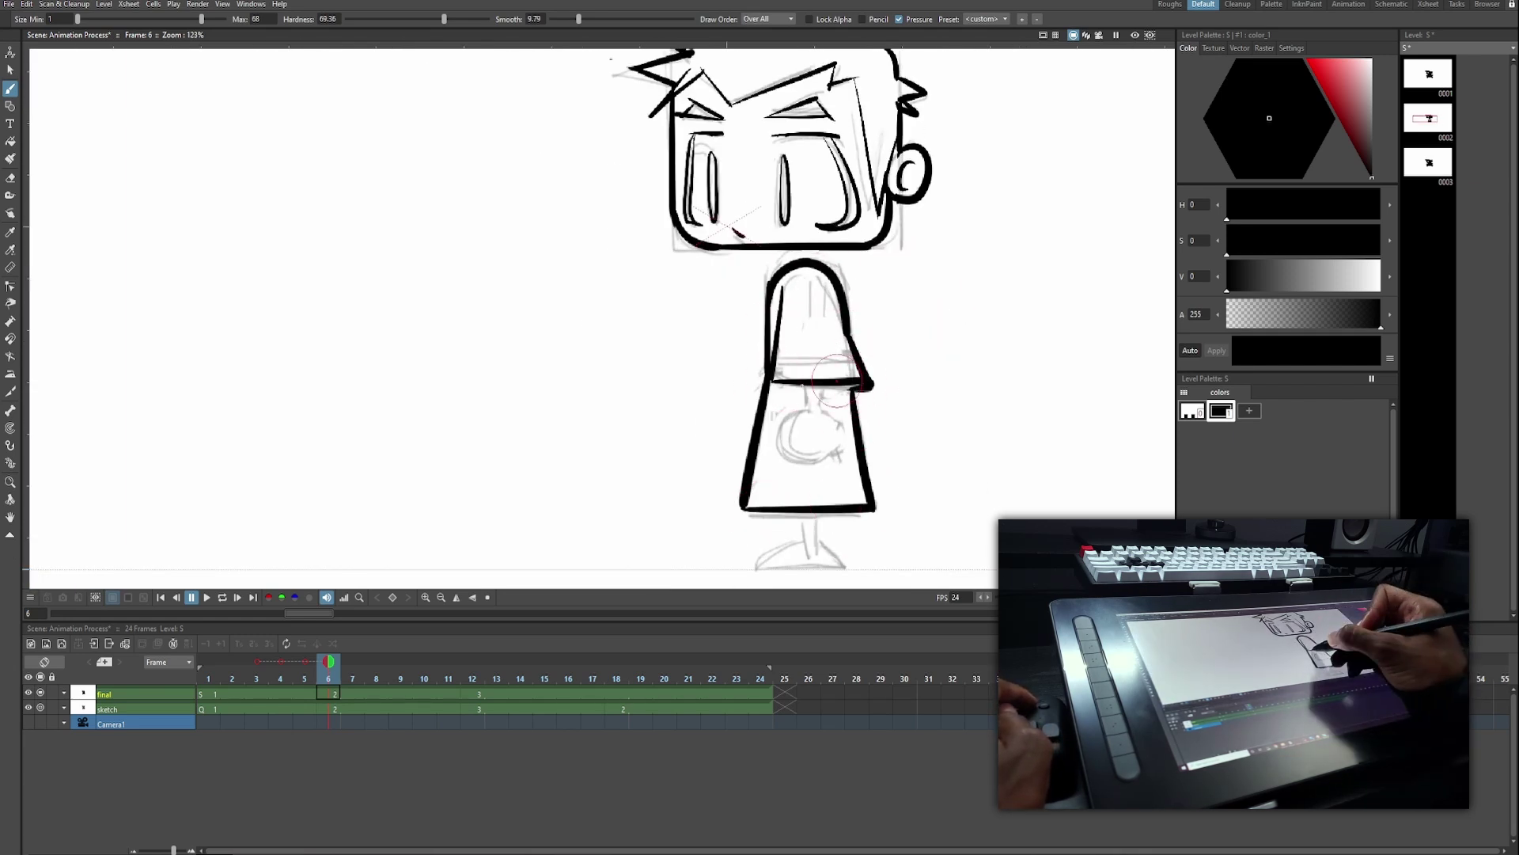
Ink the shirt crease, wrist, hand, lower leg and shoe of frame 6's passing pose, and preview the animation.
left_click_drag(811, 278, 811, 315)
mouse_move(801, 413)
left_mouse_down()
mouse_move(825, 415)
mouse_move(803, 412)
left_mouse_up()
left_click_drag(819, 388, 819, 412)
scroll(808, 413, "down", 6)
scroll(842, 459, "up", 6)
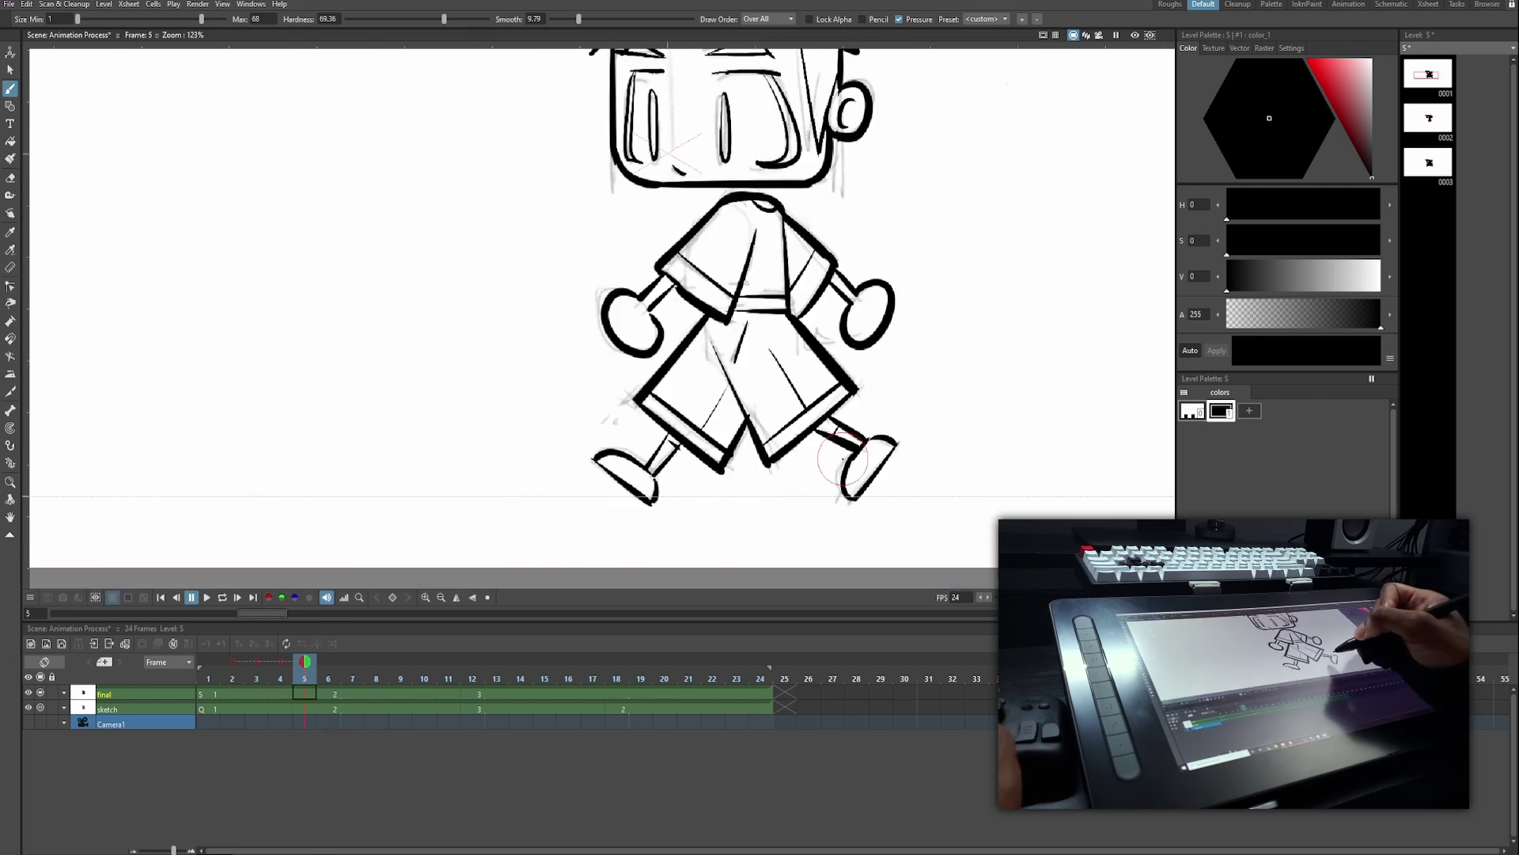
key(".")
left_click_drag(701, 495, 780, 496)
scroll(766, 435, "down", 2)
left_click_drag(985, 315, 1011, 369)
key("p")
Copy the passing-pose cell from frame 6 of the final column and paste it at frame 18.
left_click(361, 696)
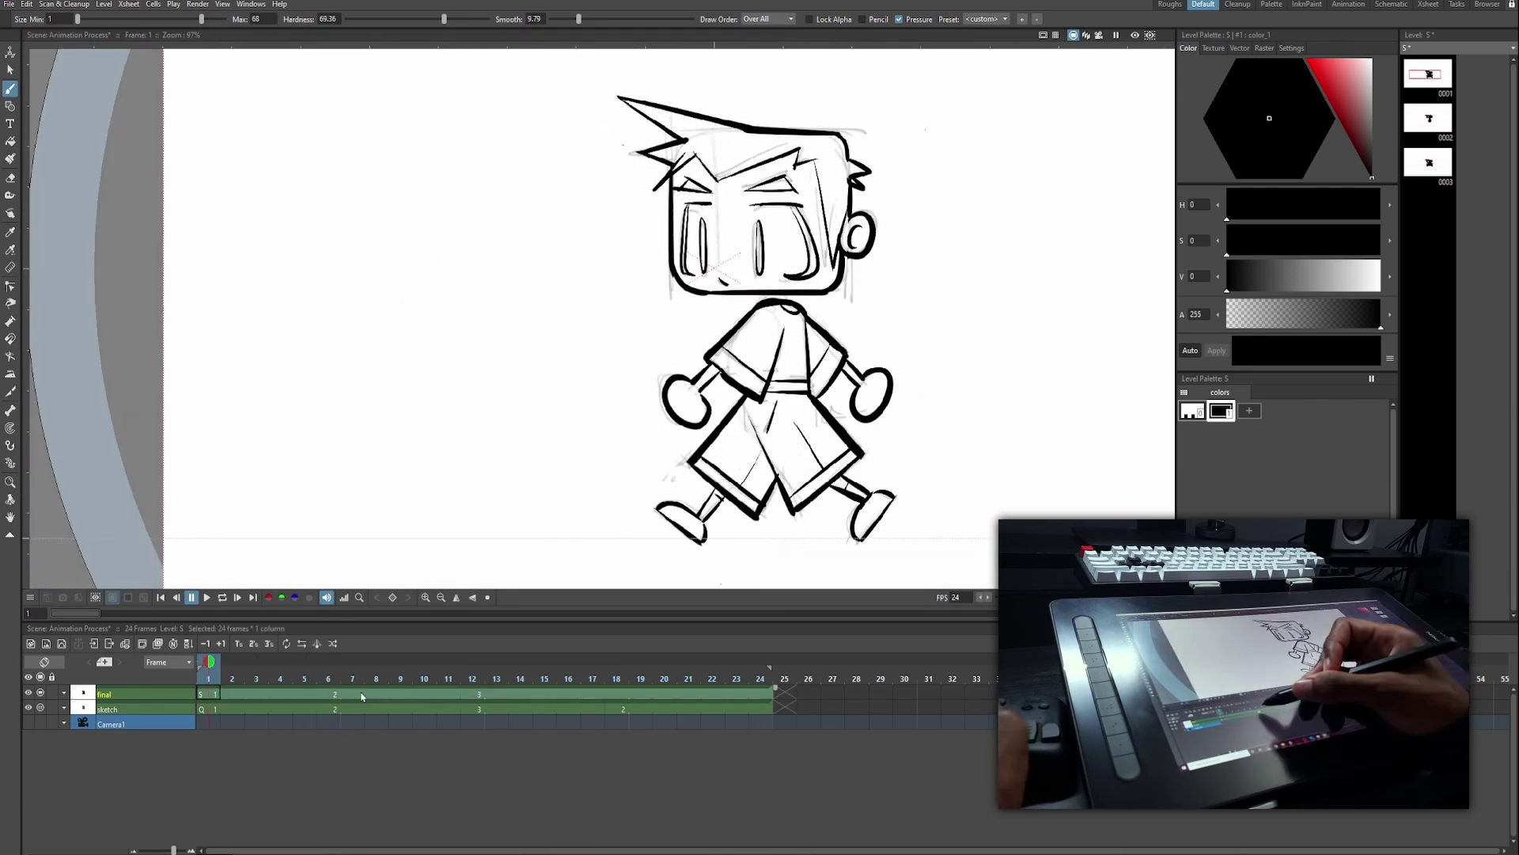
left_click(329, 695)
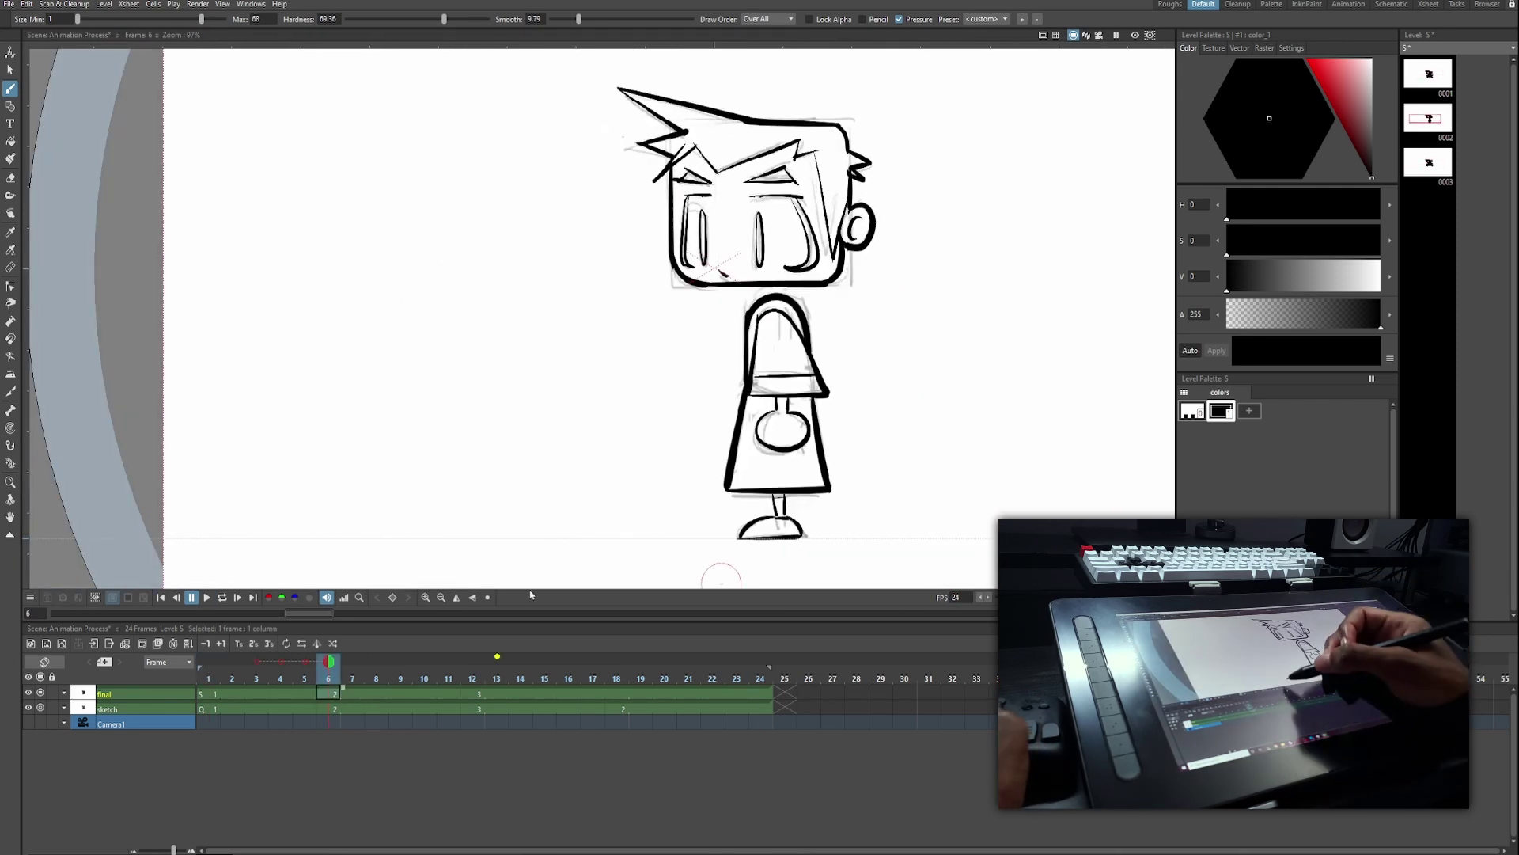
left_click(619, 694)
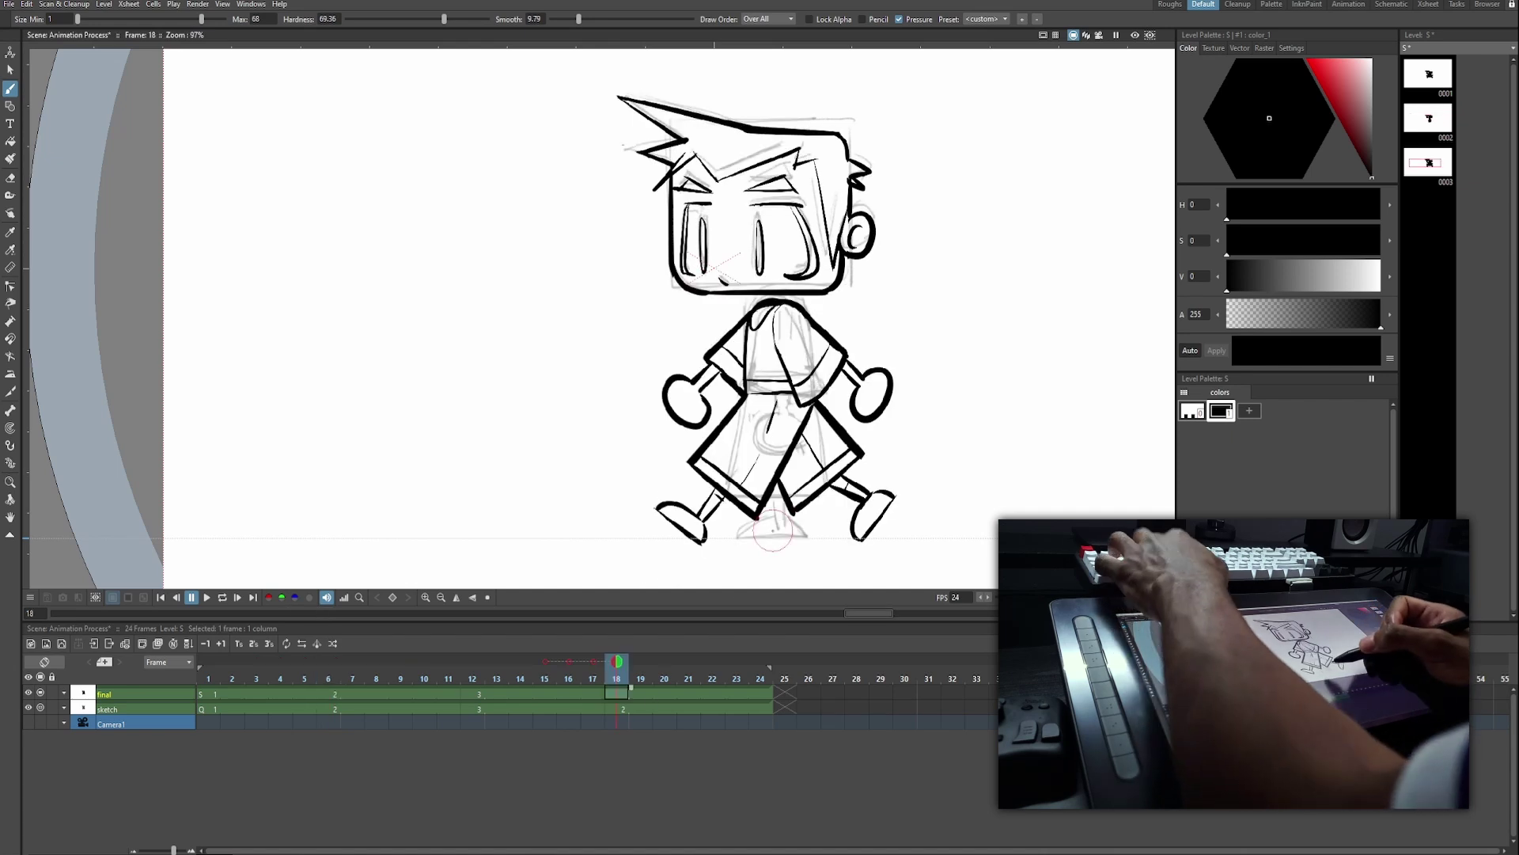
key("ctrl+v")
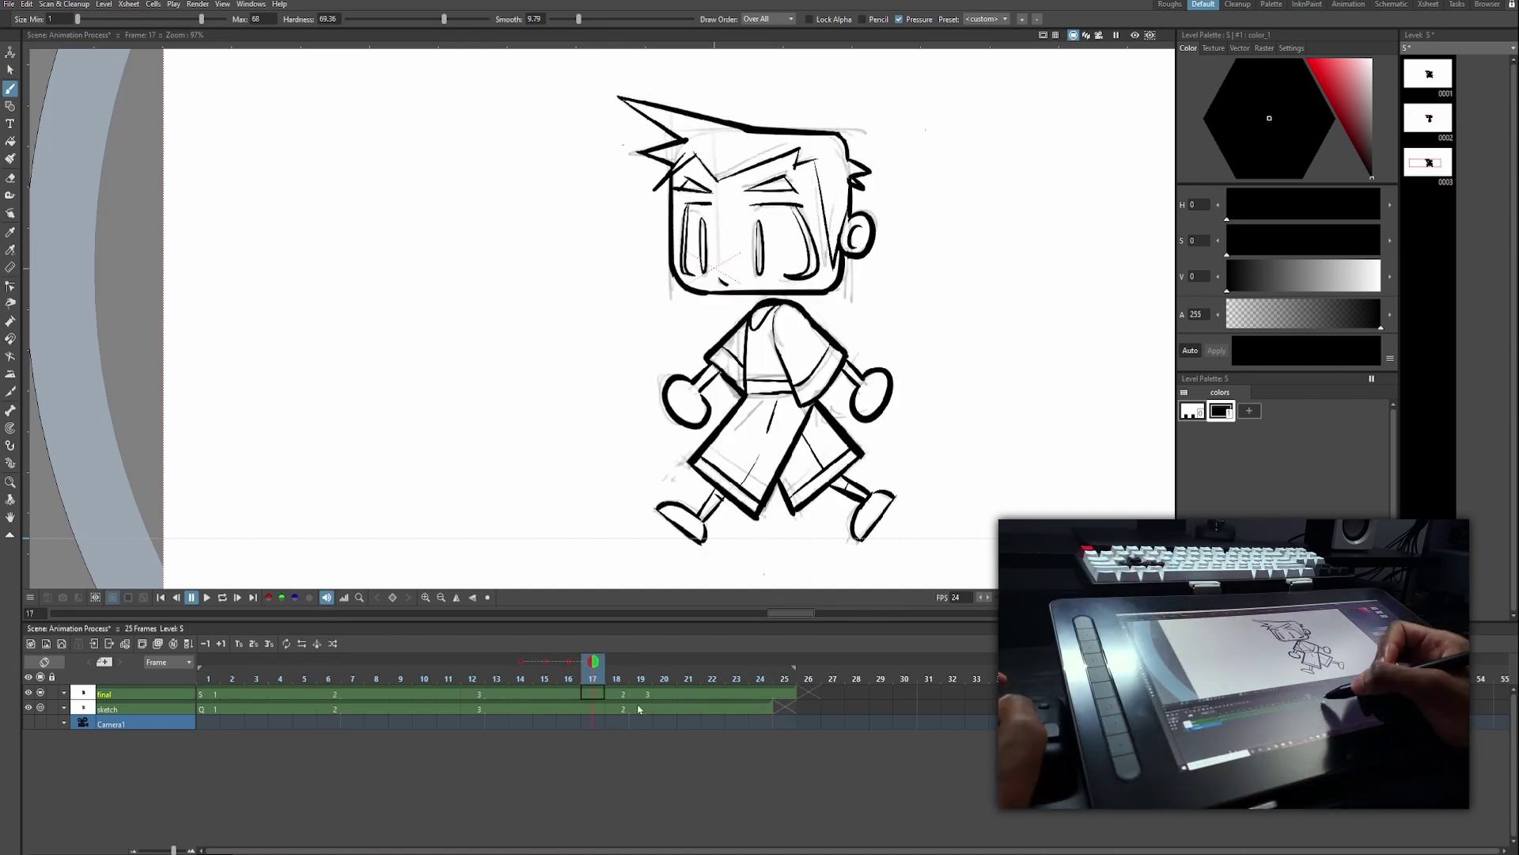
Delete the leftover stride-pose cells after frame 18 in the final column, hold the passing pose through frame 24, and preview the loop.
left_click(615, 701)
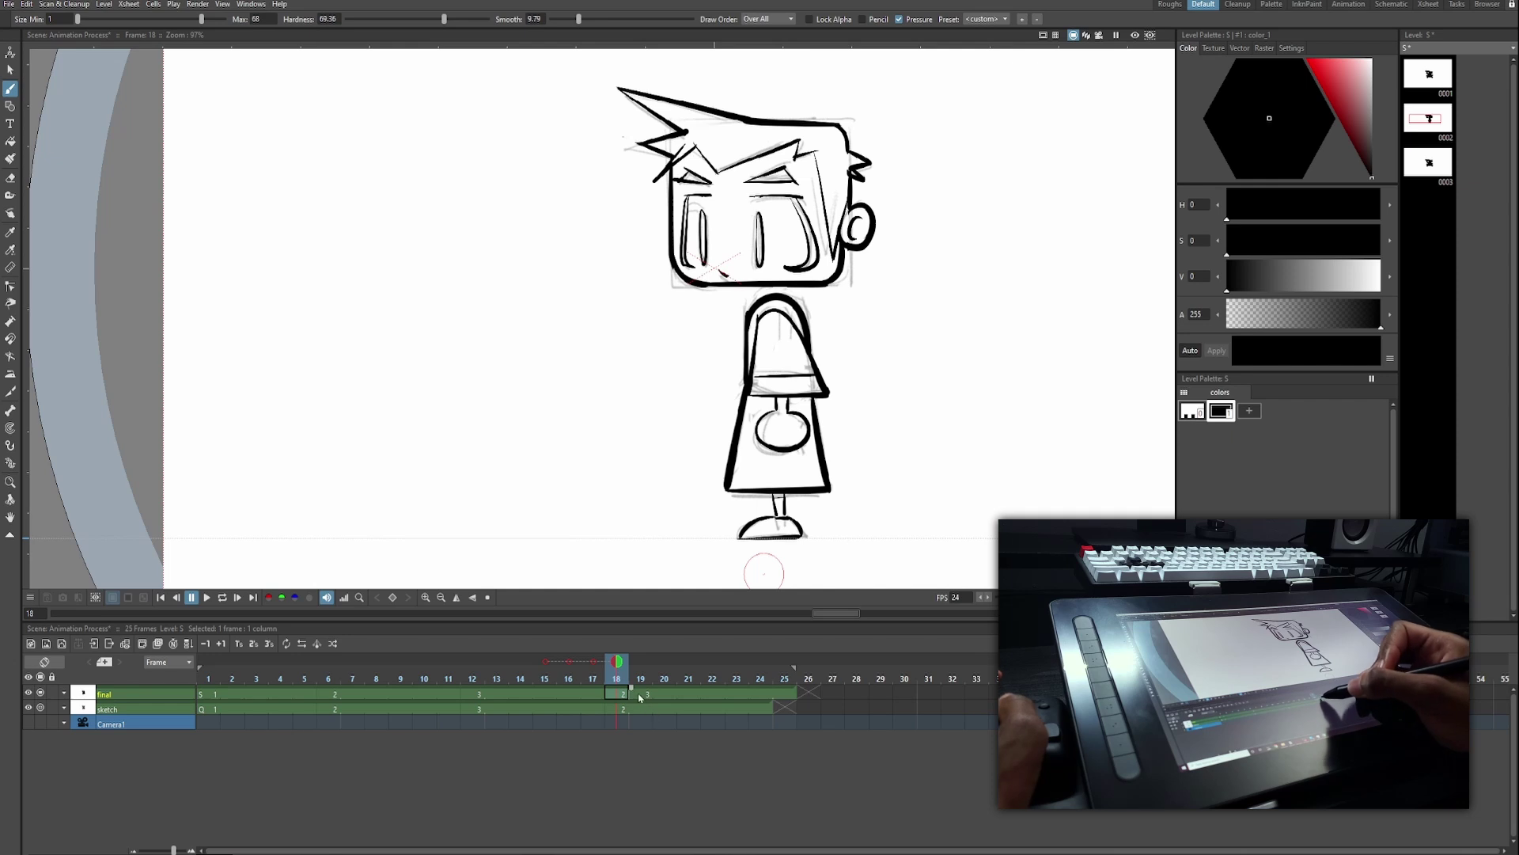
left_click(645, 701)
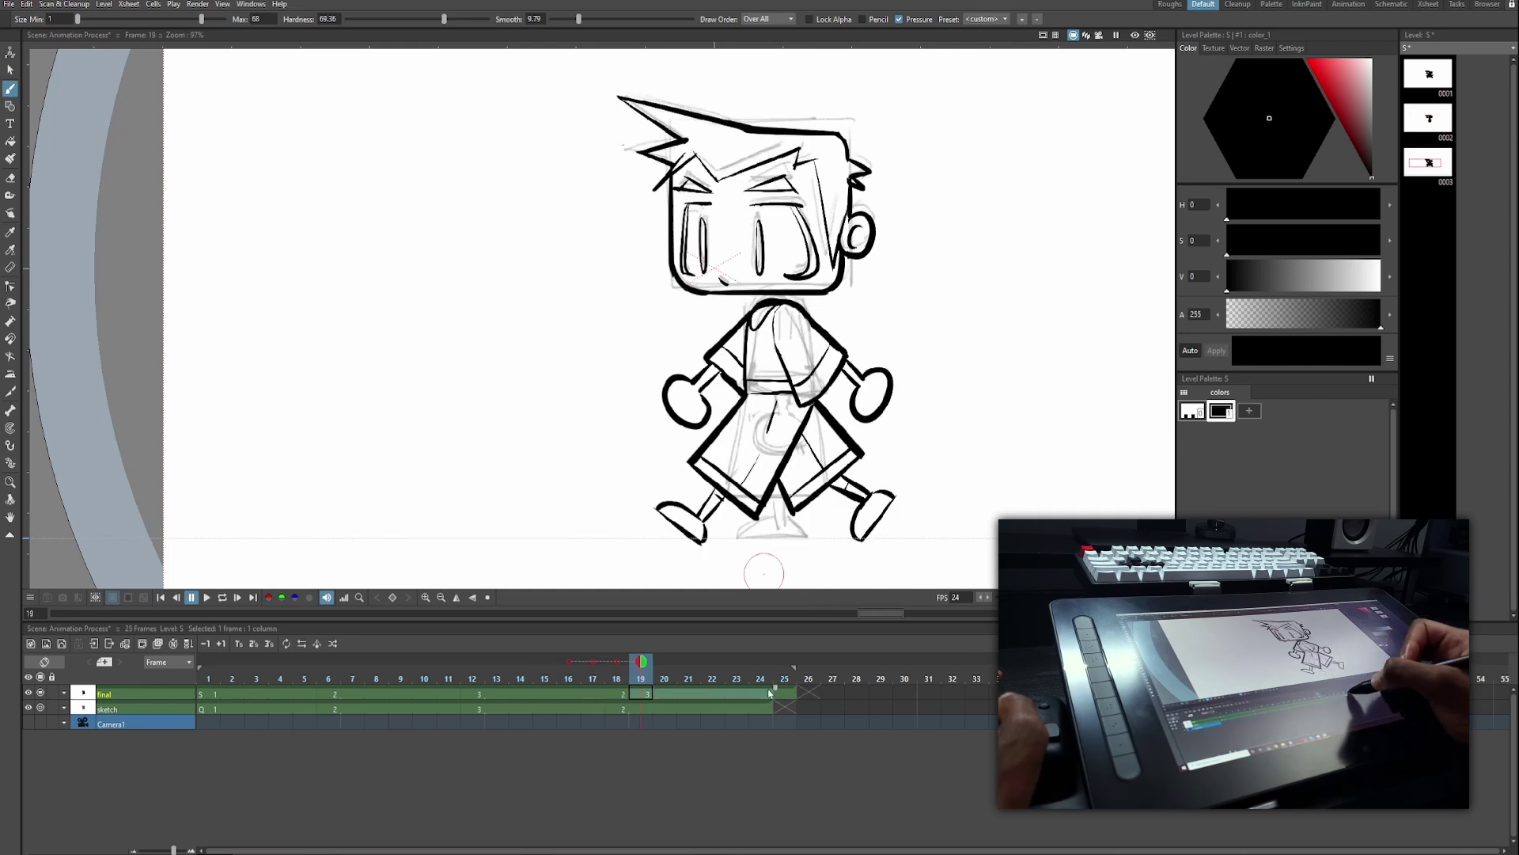
key("Delete")
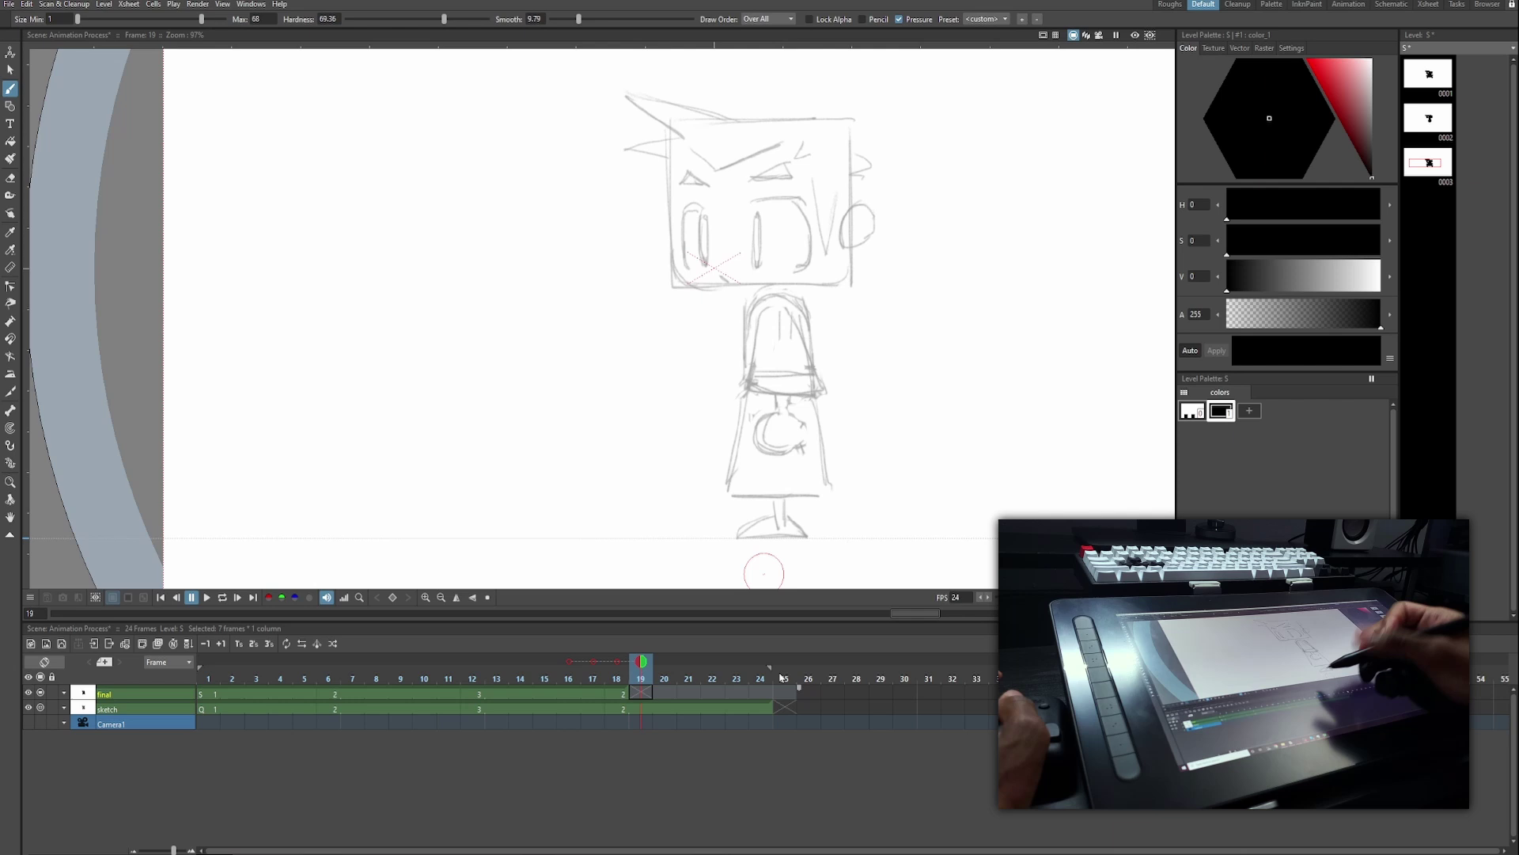
left_click(622, 696)
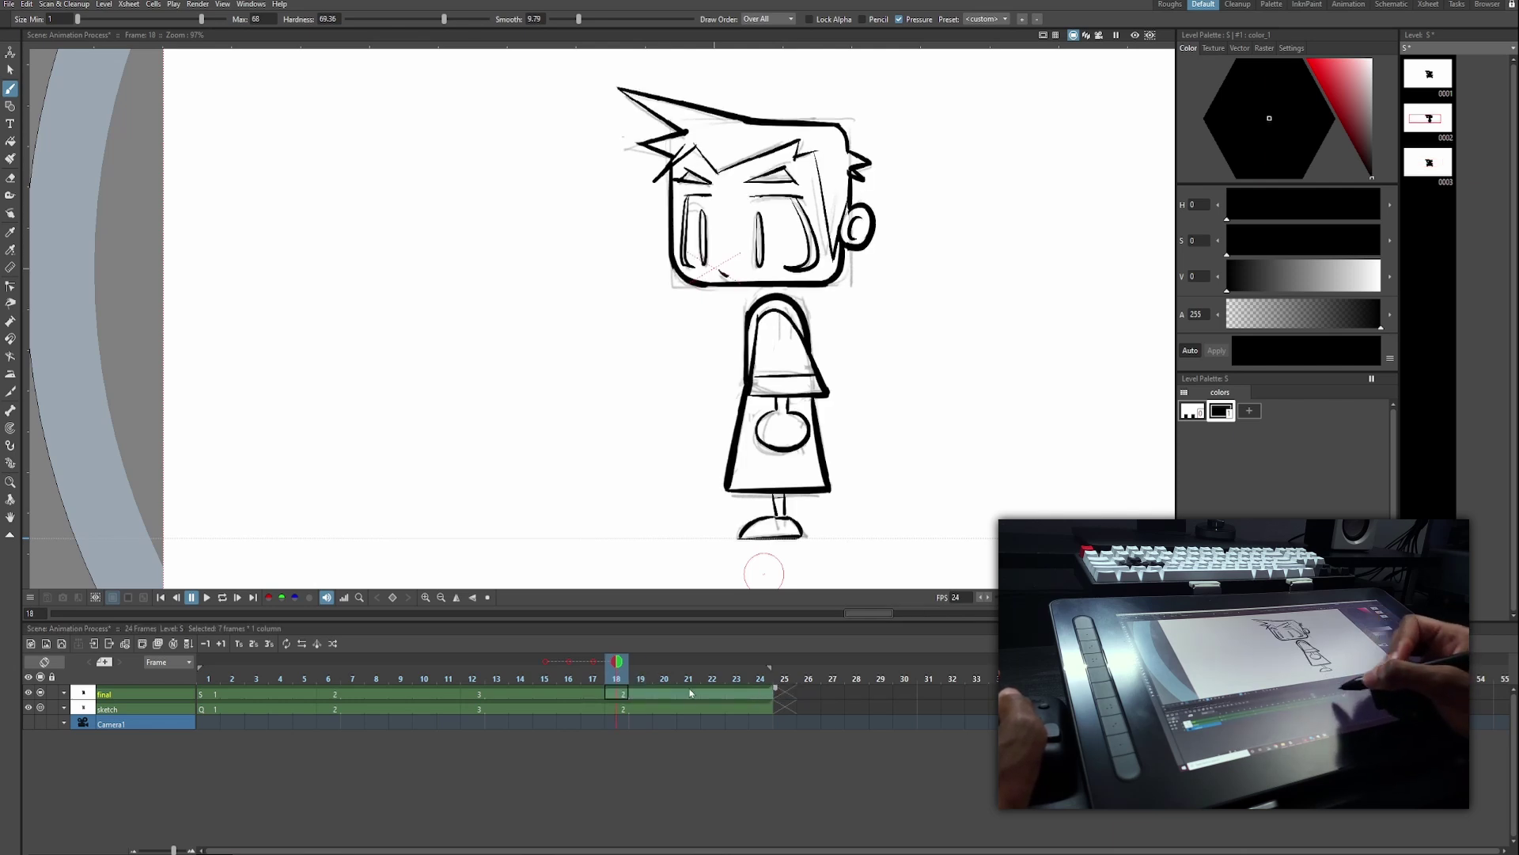
left_click(222, 597)
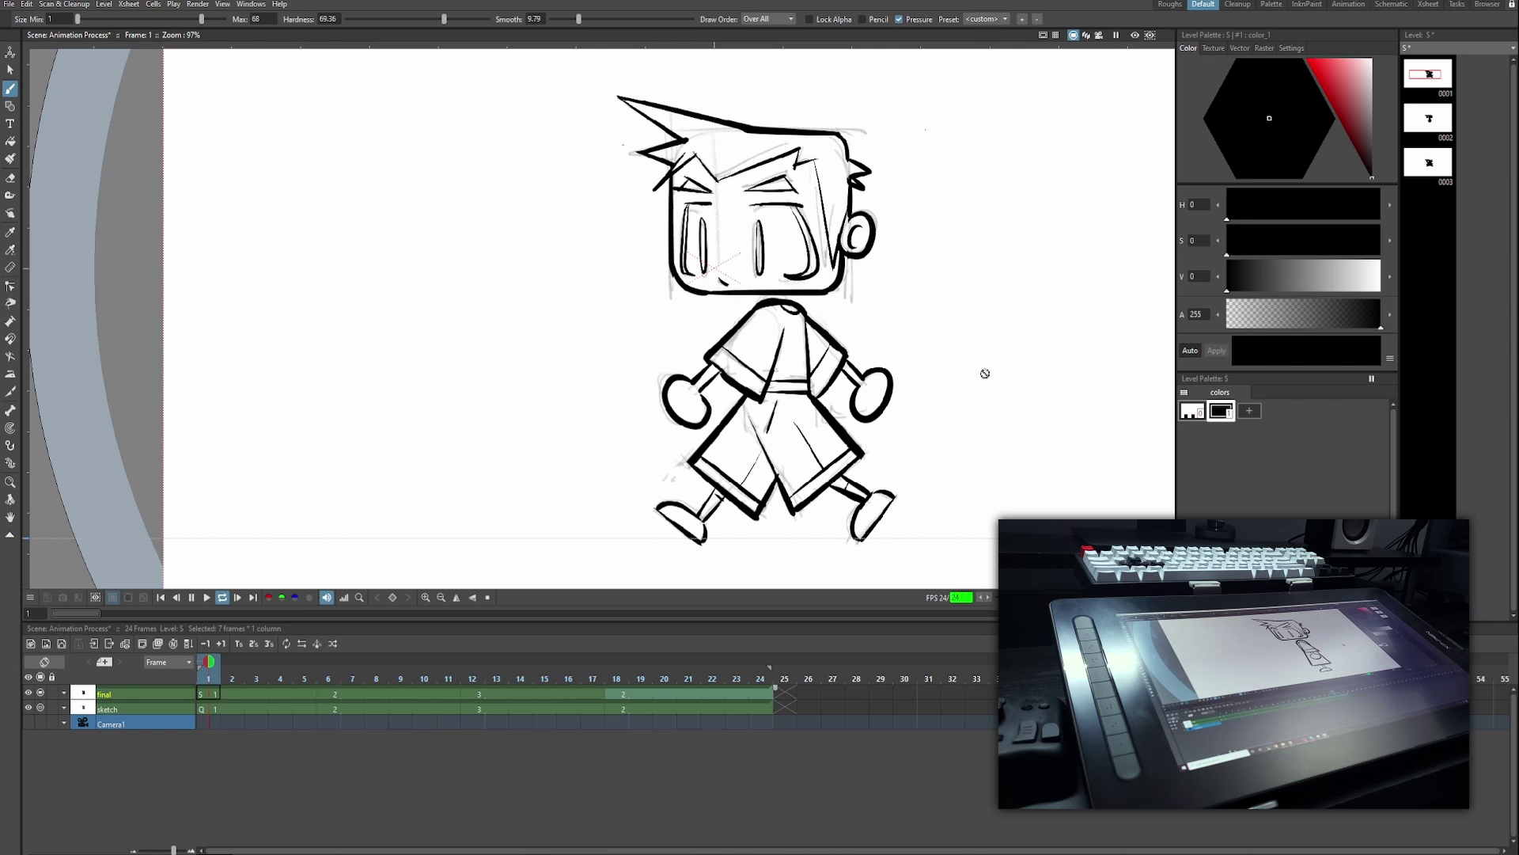
Ink the missing stroke of the small V-shaped mouth using a thinner brush with a maximum size of 42.
key("u")
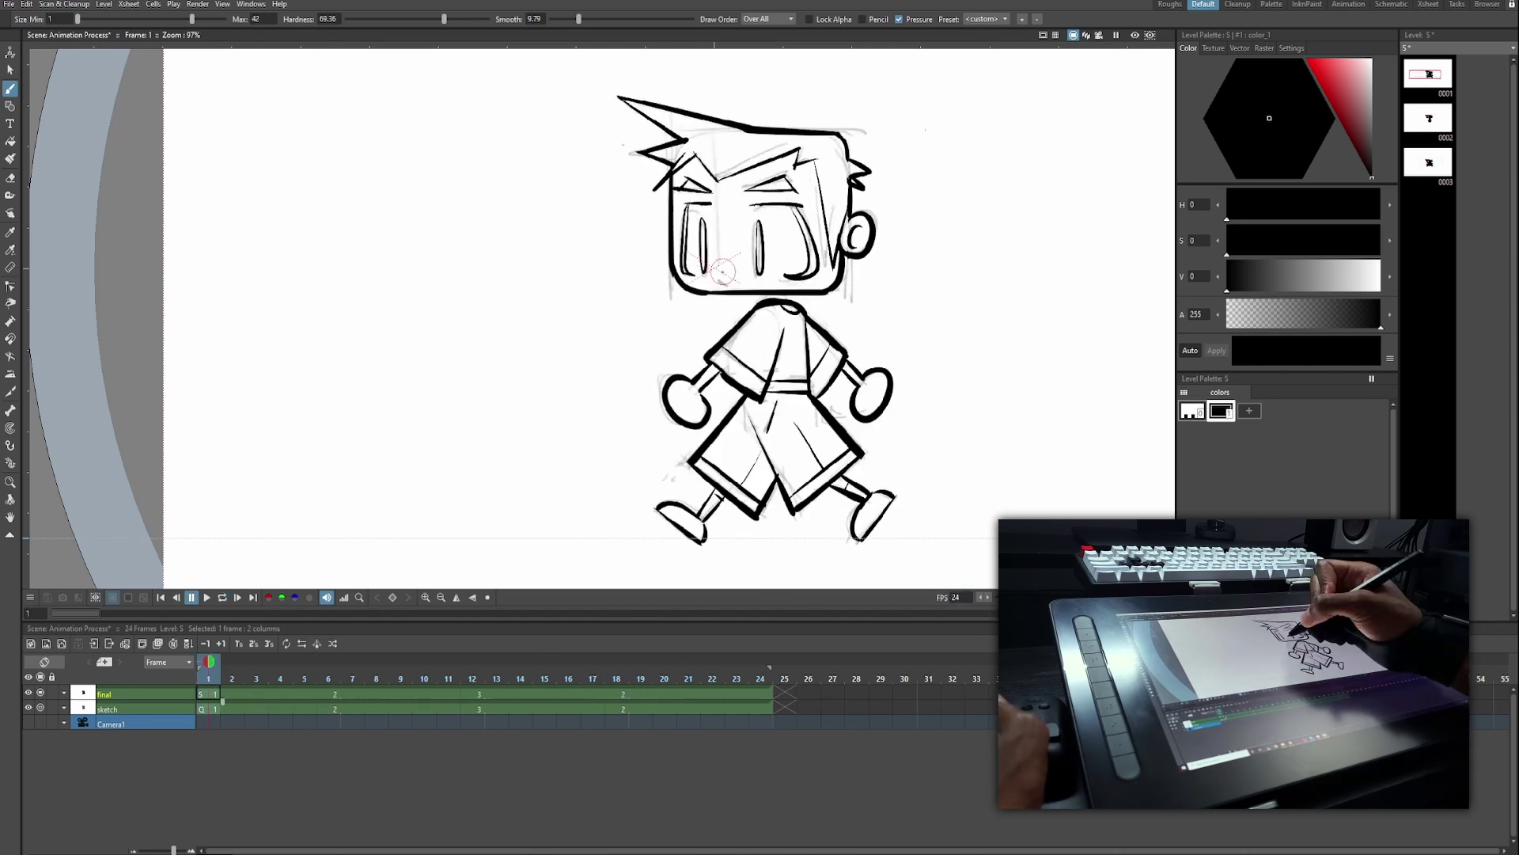
left_click_drag(721, 272, 730, 275)
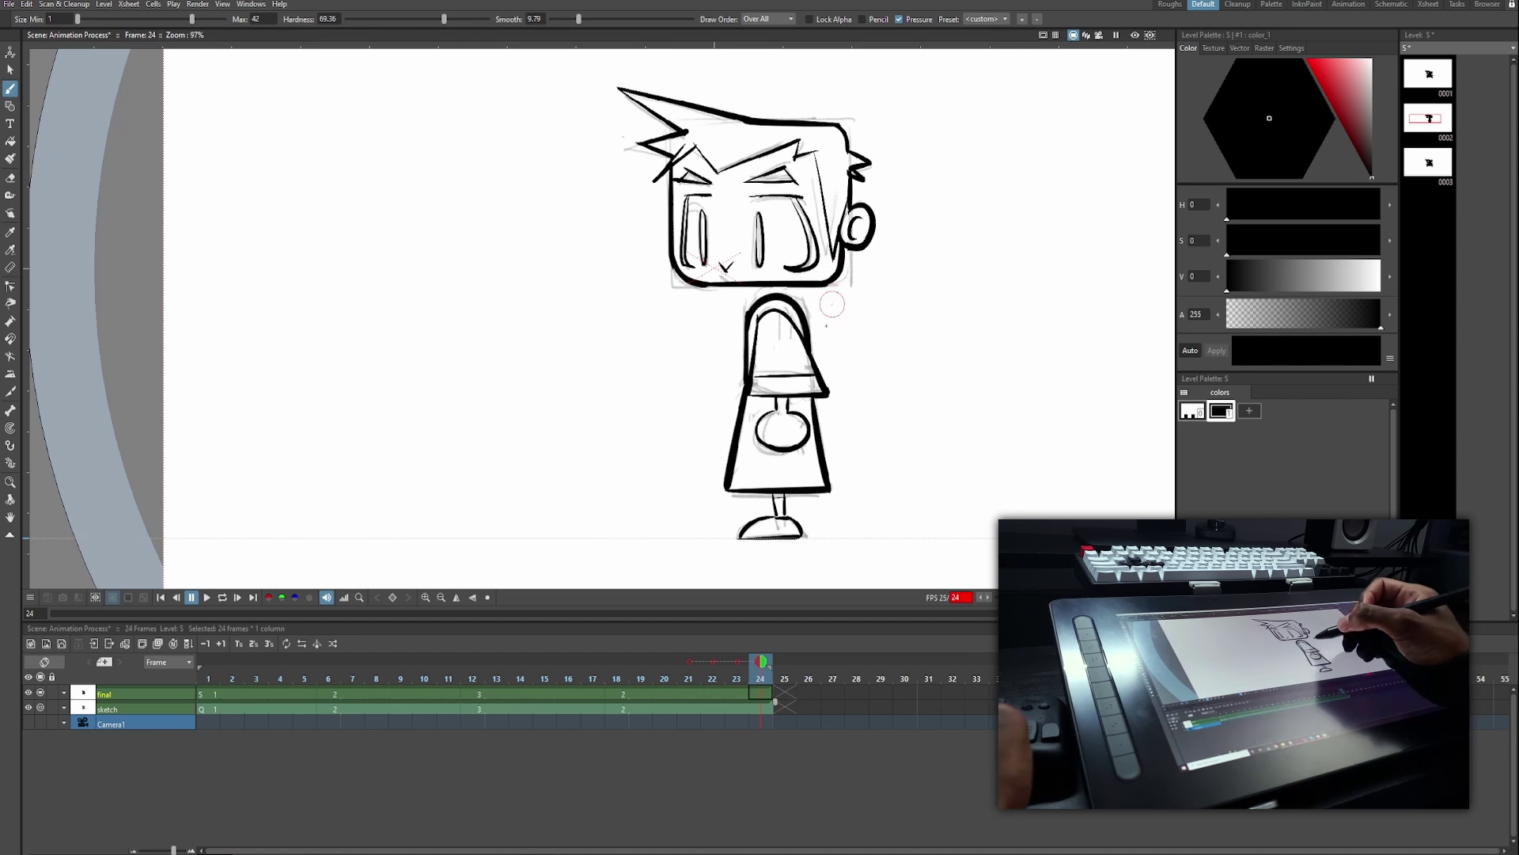
Select the head on frame 6 with a rectangular selection, shift it down 6.75 px, and preview the walk cycle.
left_click(333, 695)
key("s")
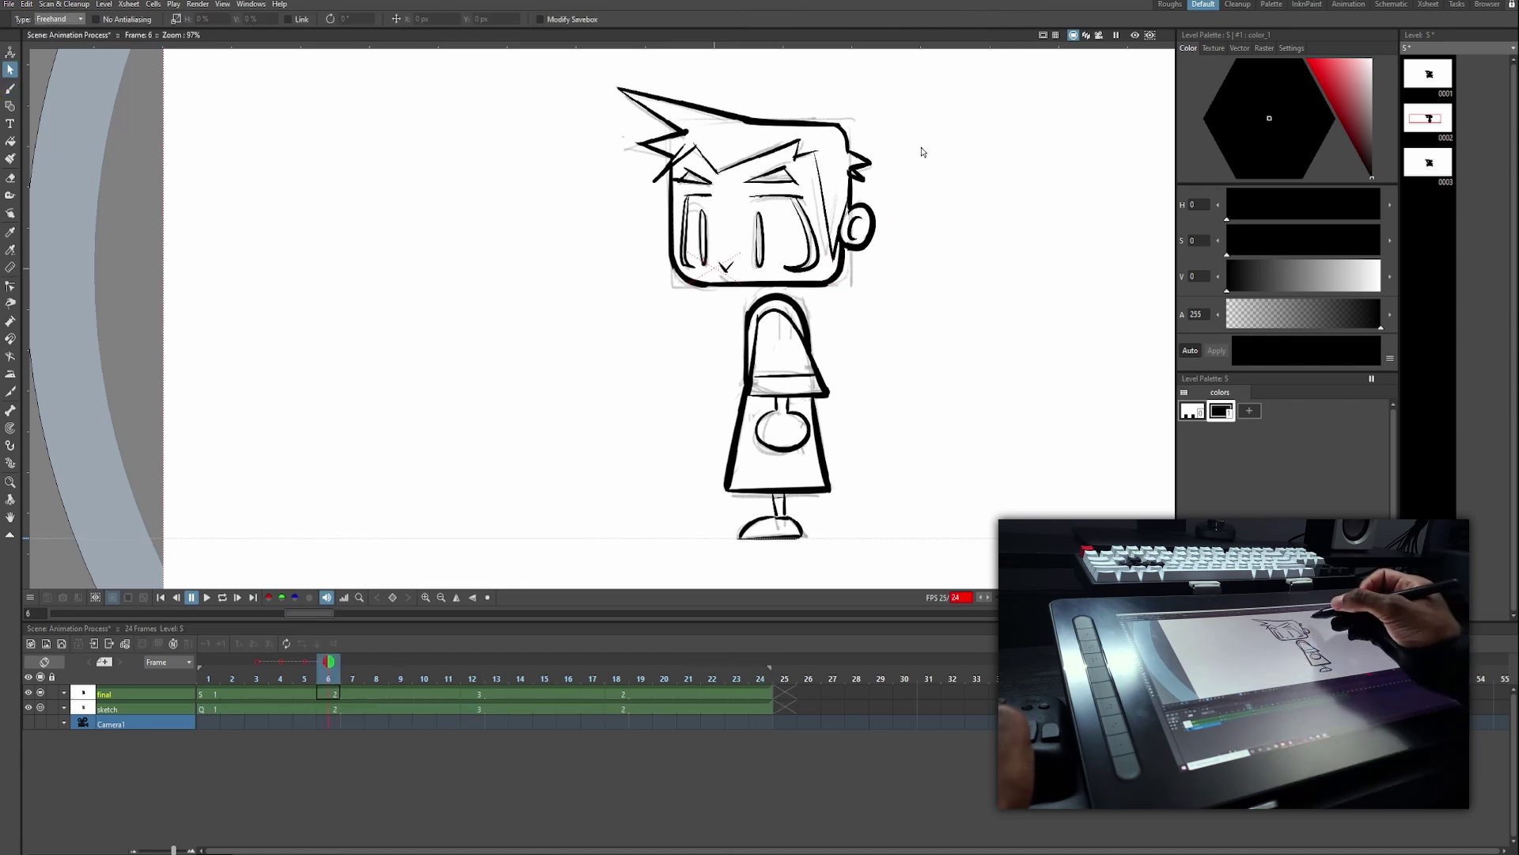
left_click(58, 19)
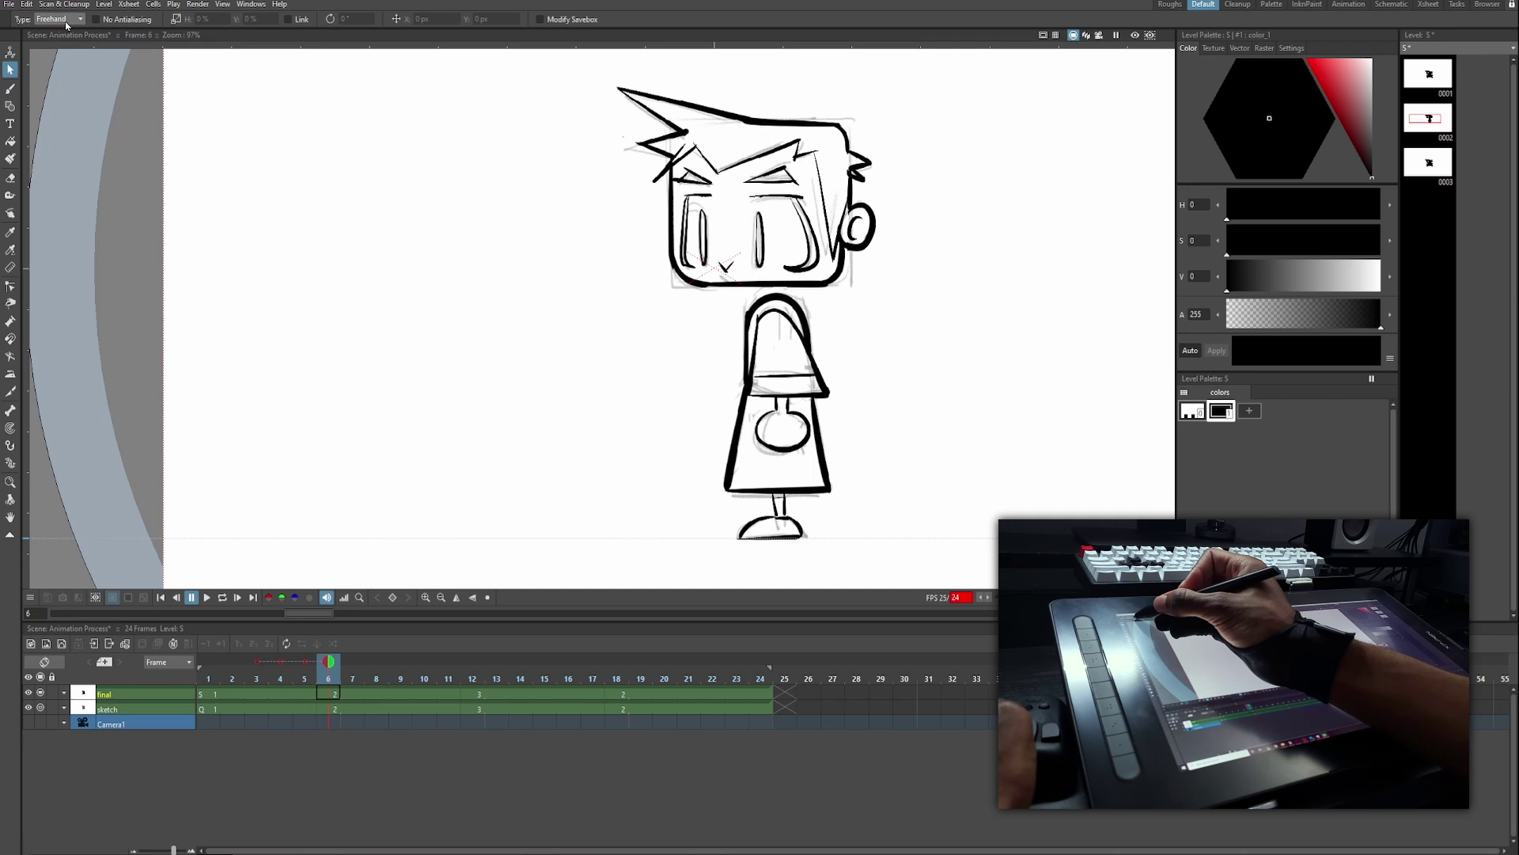
left_click(55, 30)
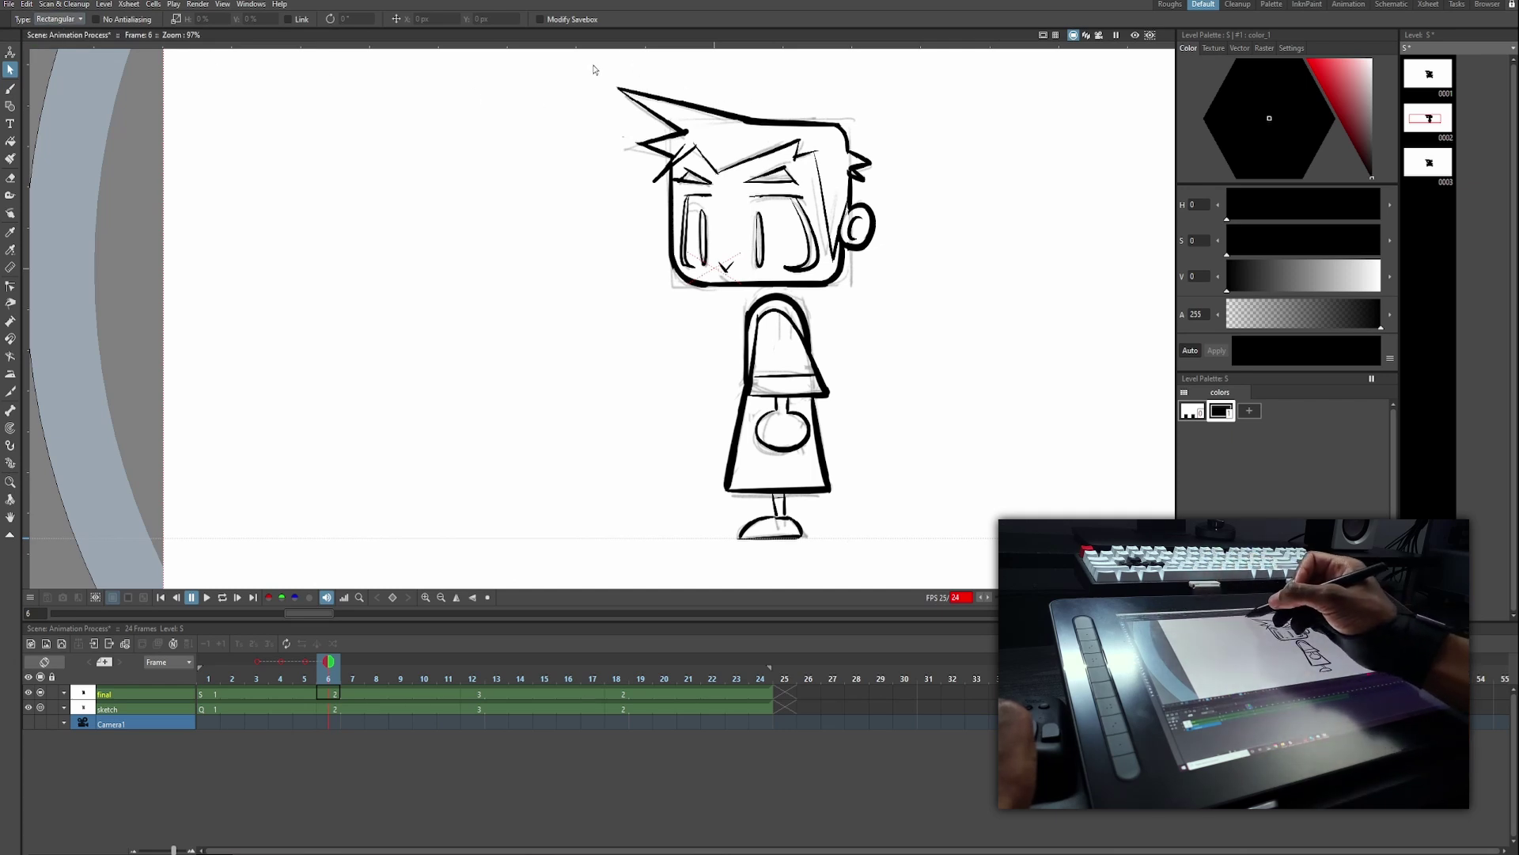
left_click_drag(592, 67, 908, 291)
key("Down")
key("Down")
key("Down")
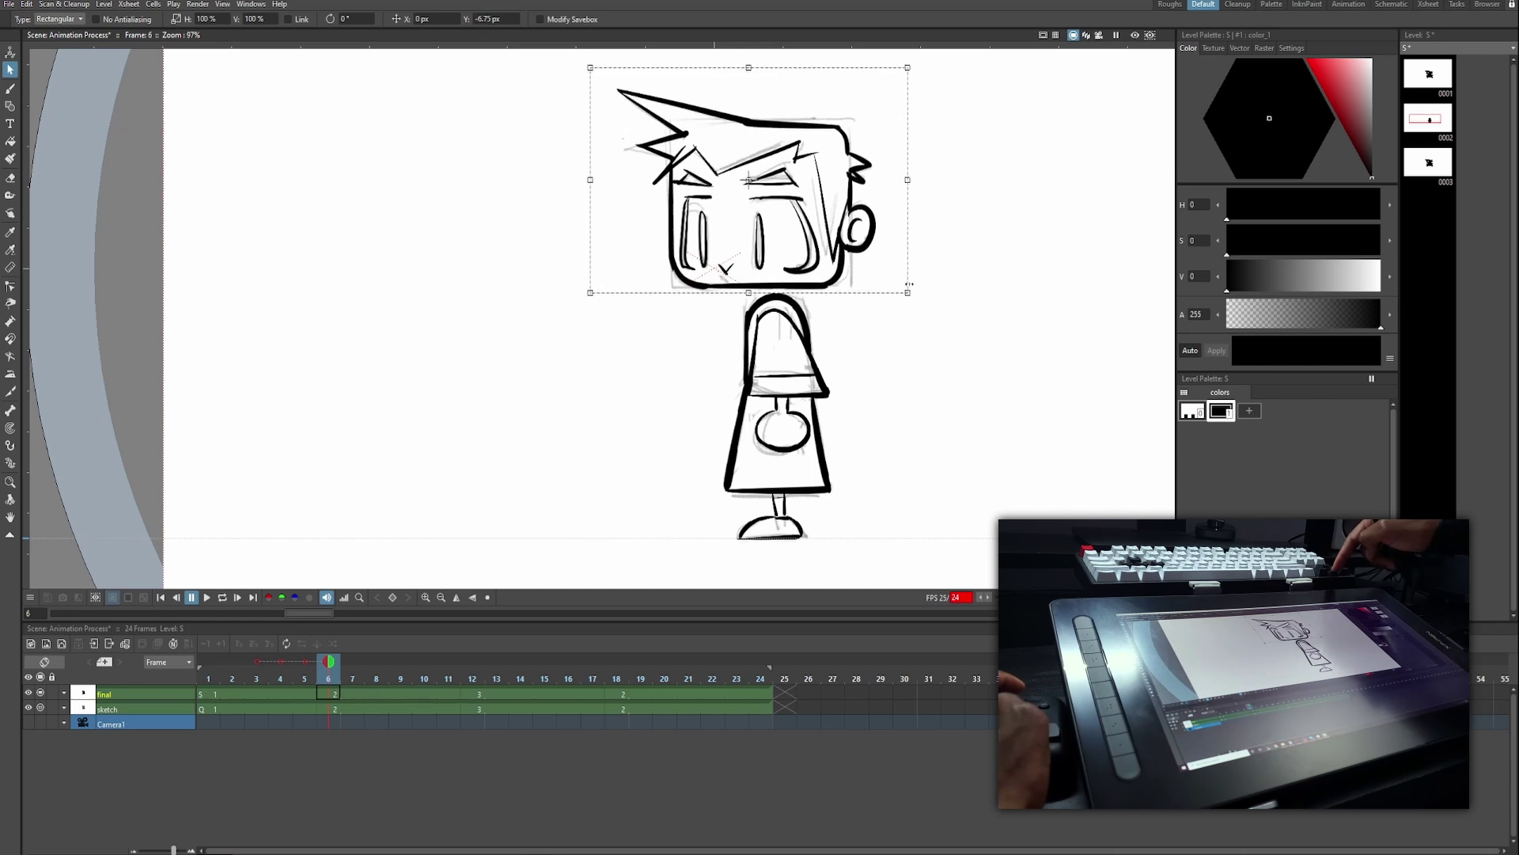
left_click(991, 440)
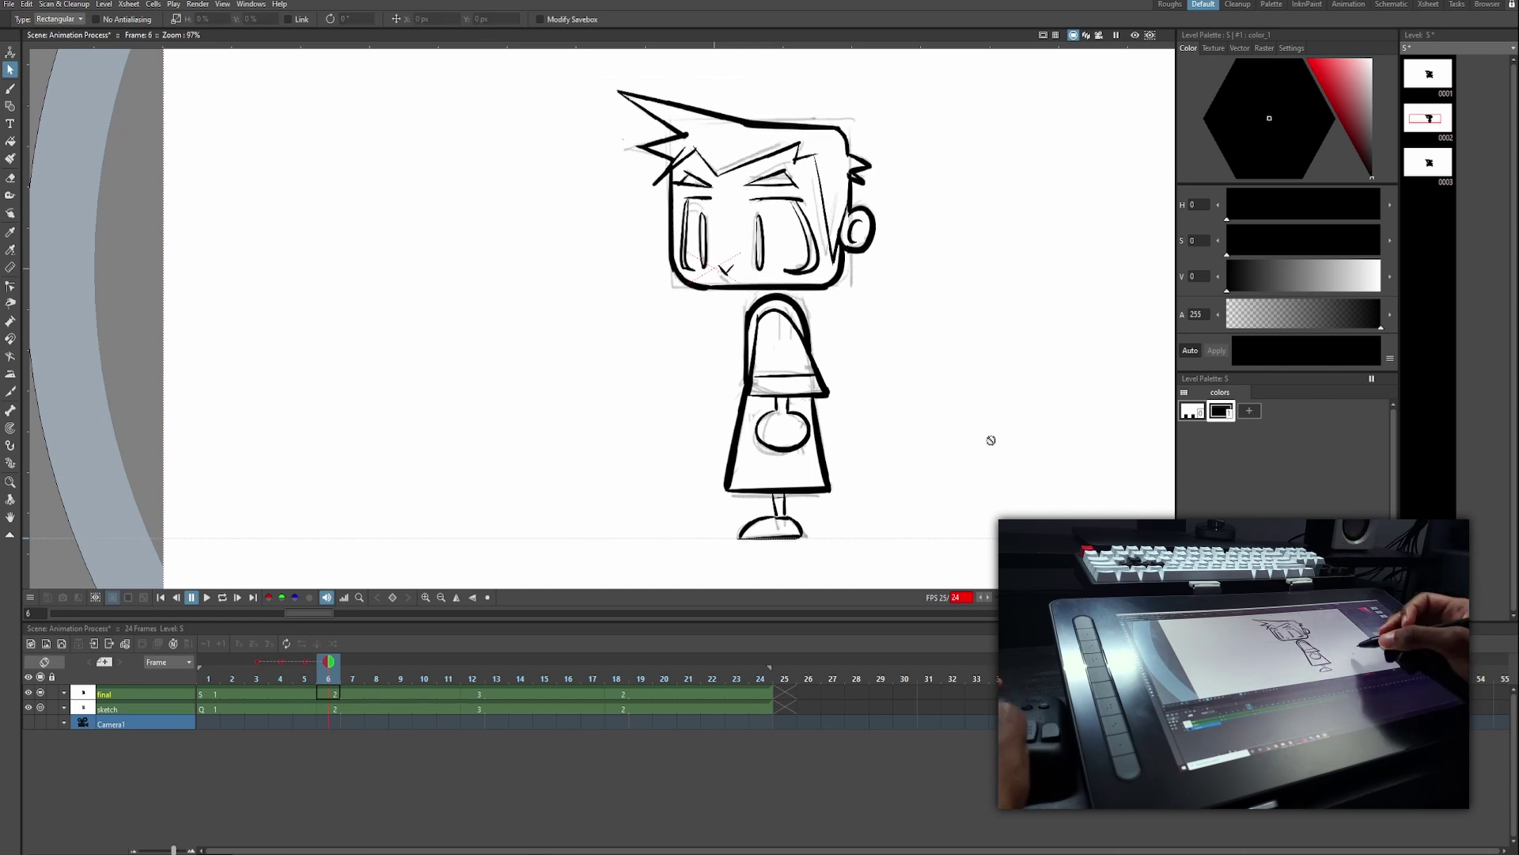
key("p")
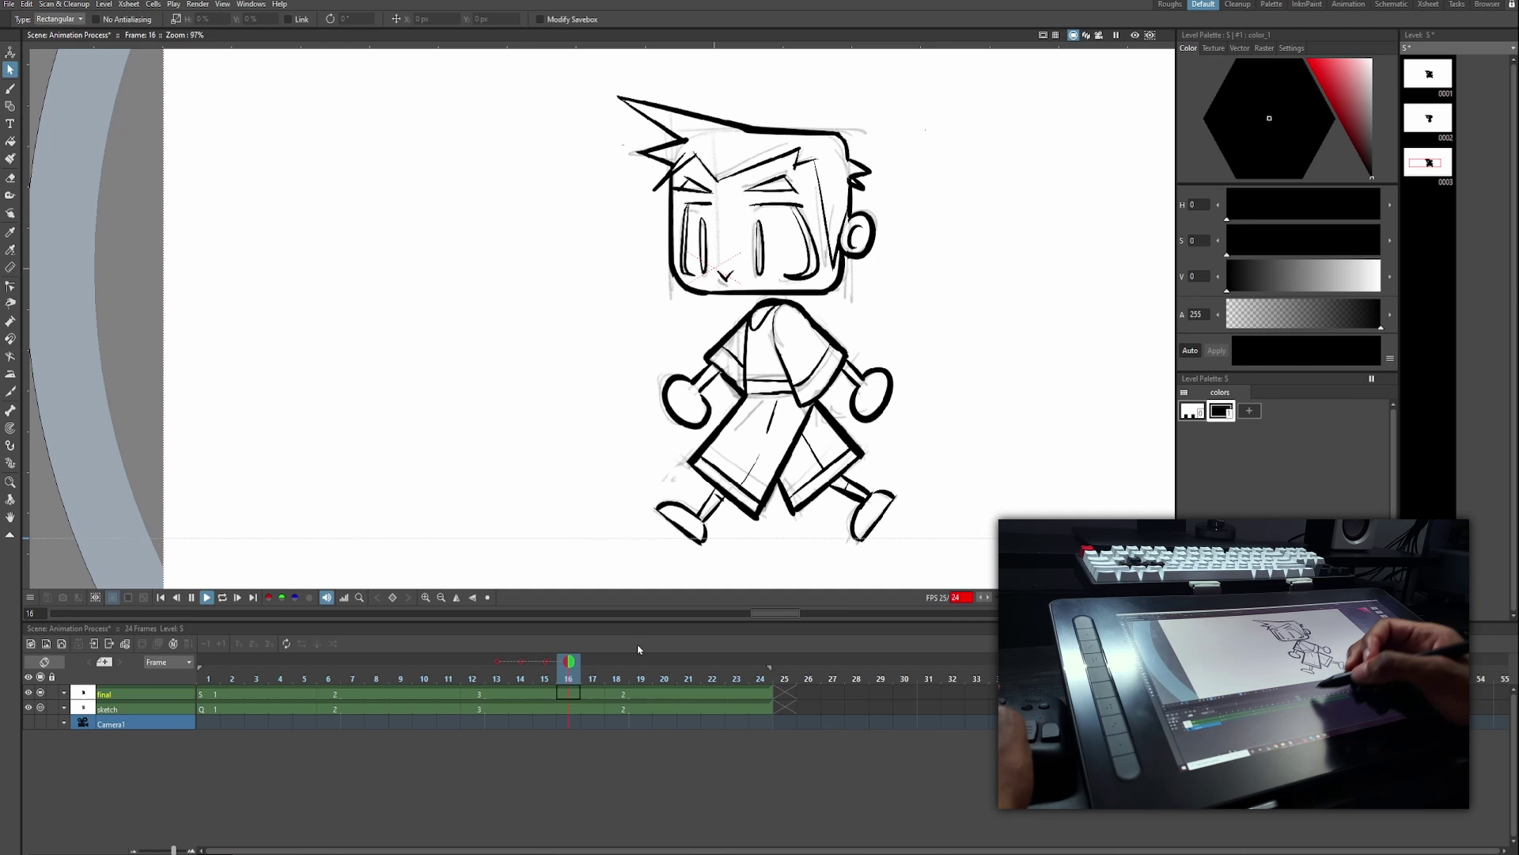
key("b")
key("p")
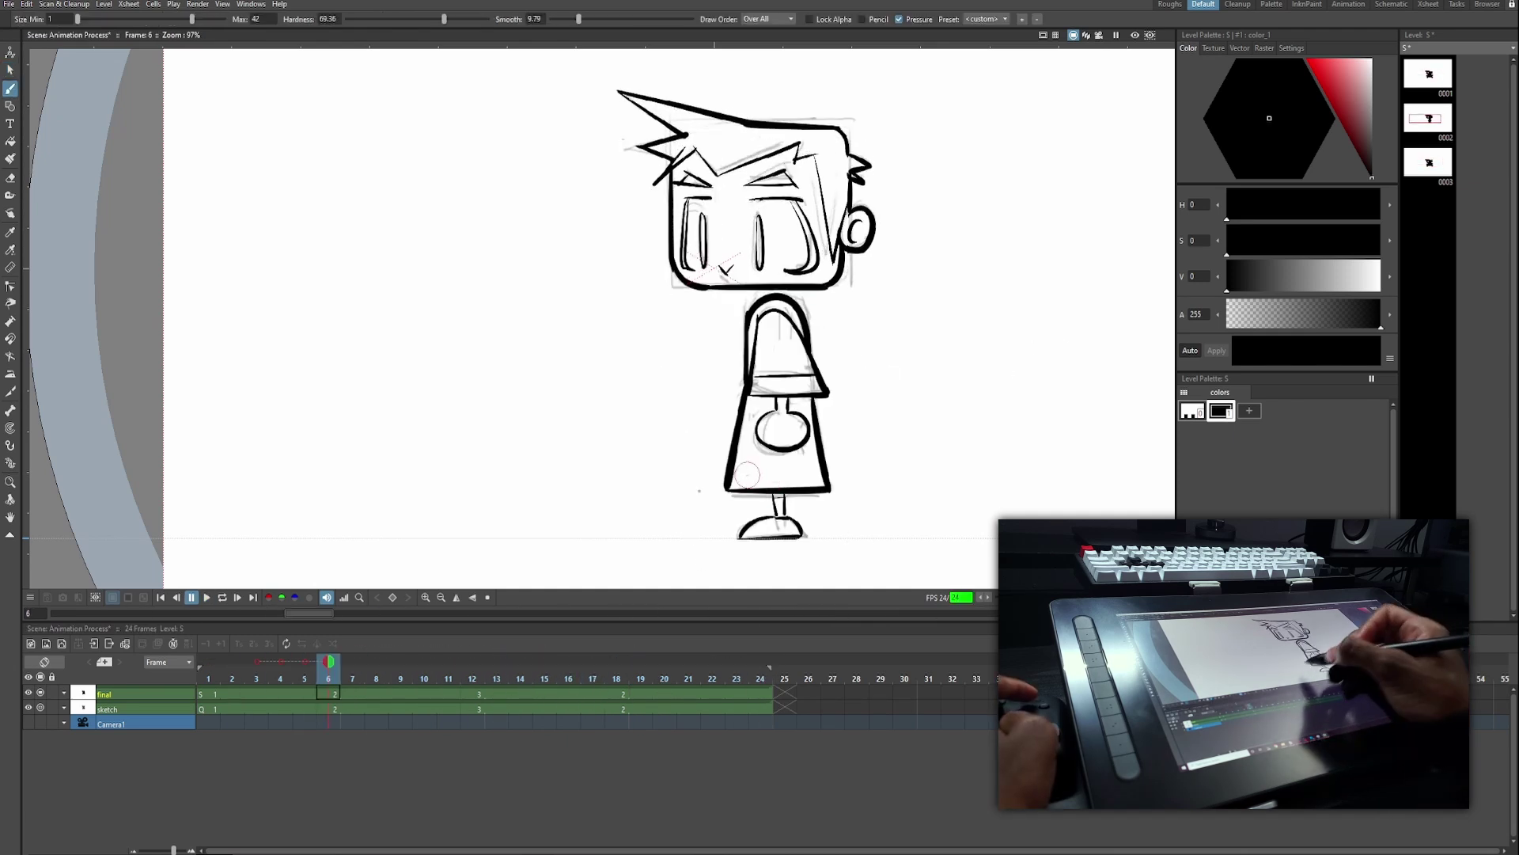
Add a blue style (H 200, S 58, V 85) and fill the face, ear, hands and other skin areas on frame 1.
left_click(305, 696)
left_click(335, 696)
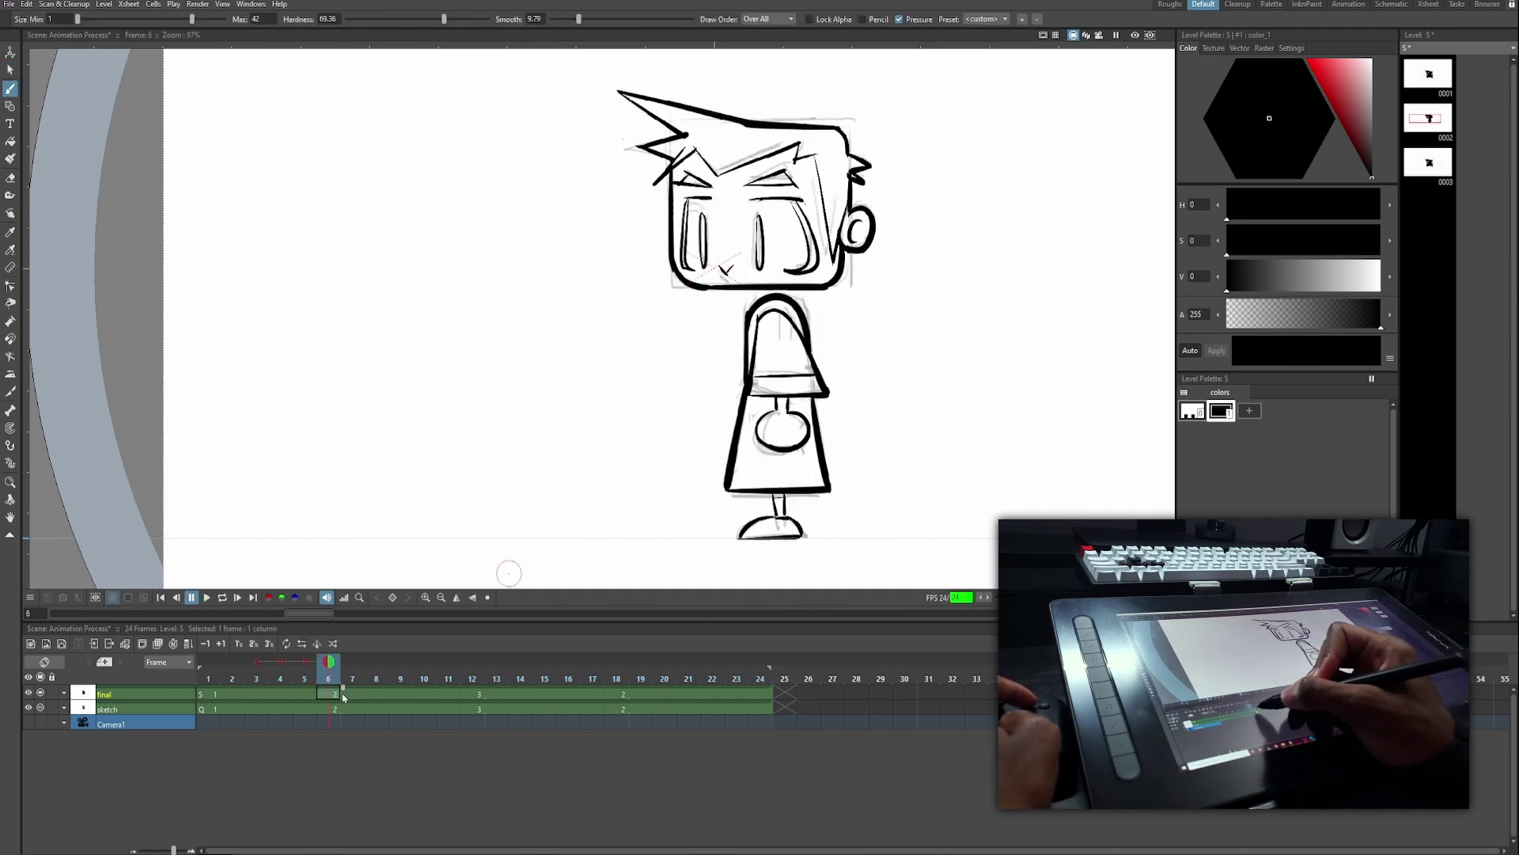
left_click(305, 662)
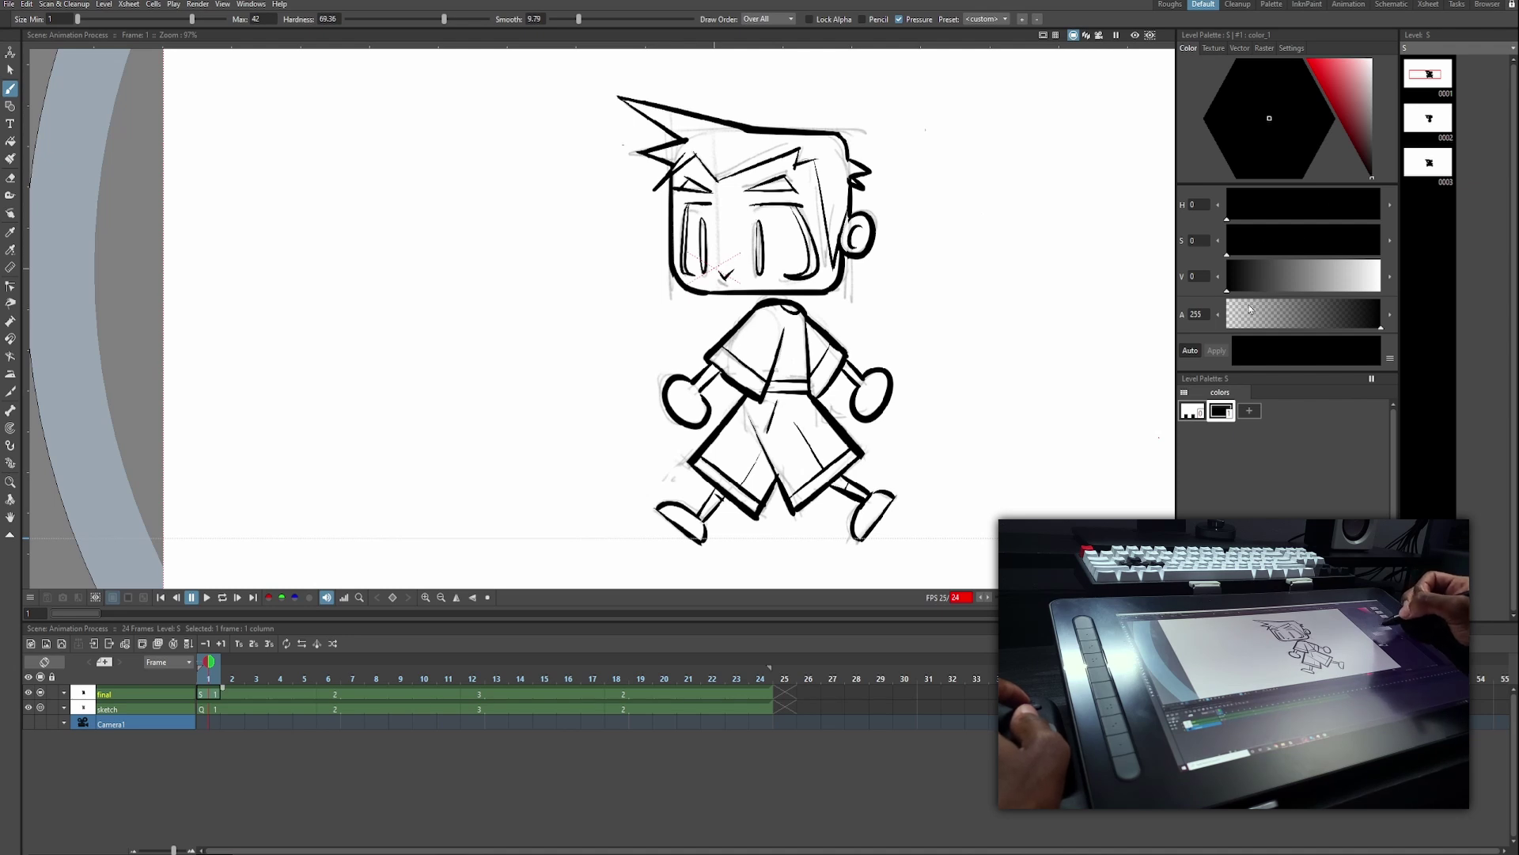
left_click(1251, 411)
left_click_drag(1345, 104, 1348, 75)
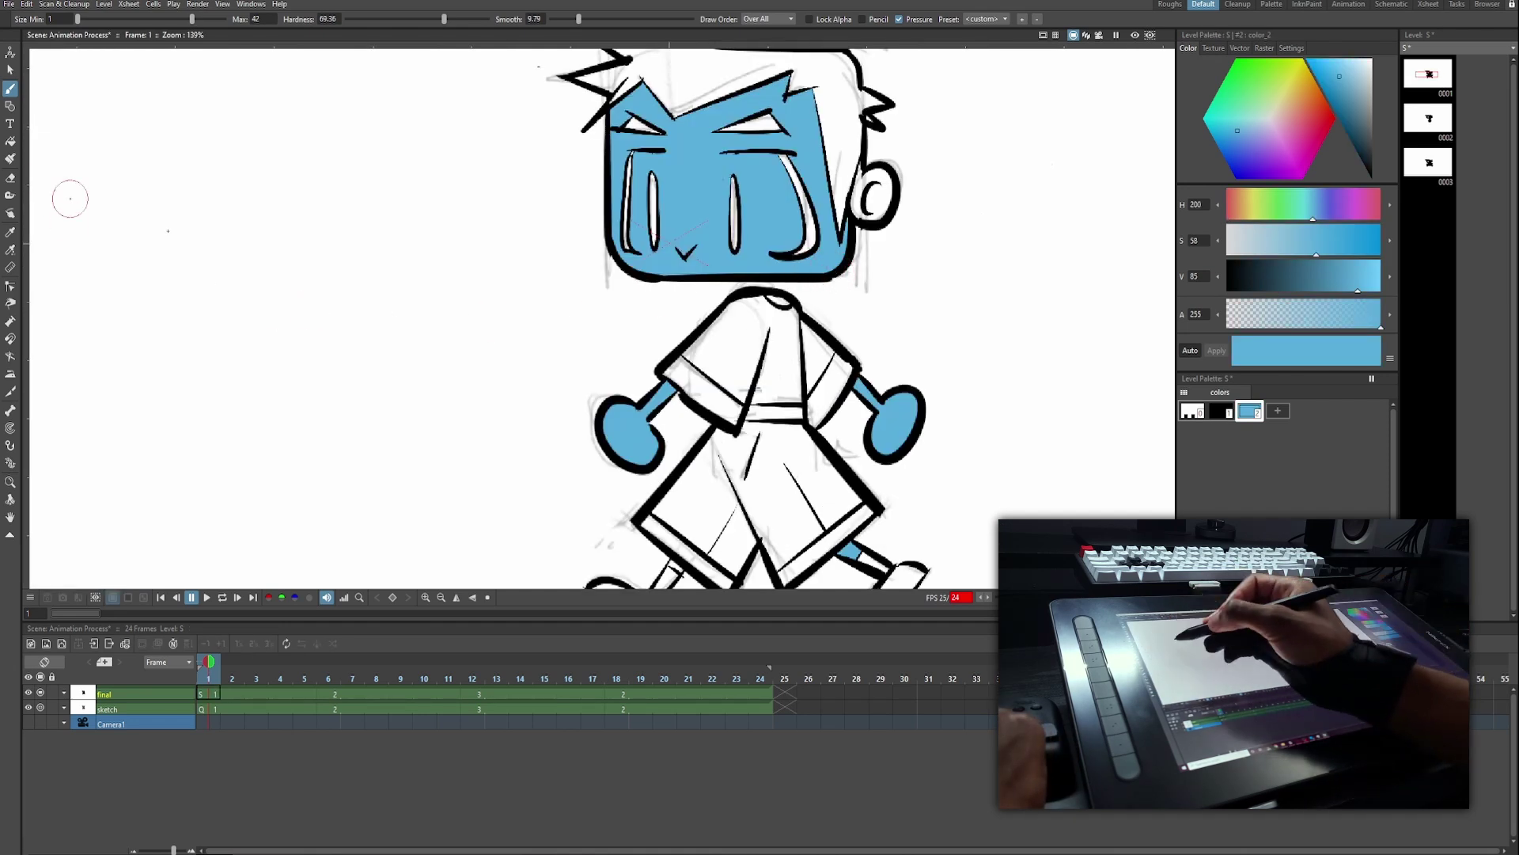
key("f")
scroll(187, 221, "down", 1)
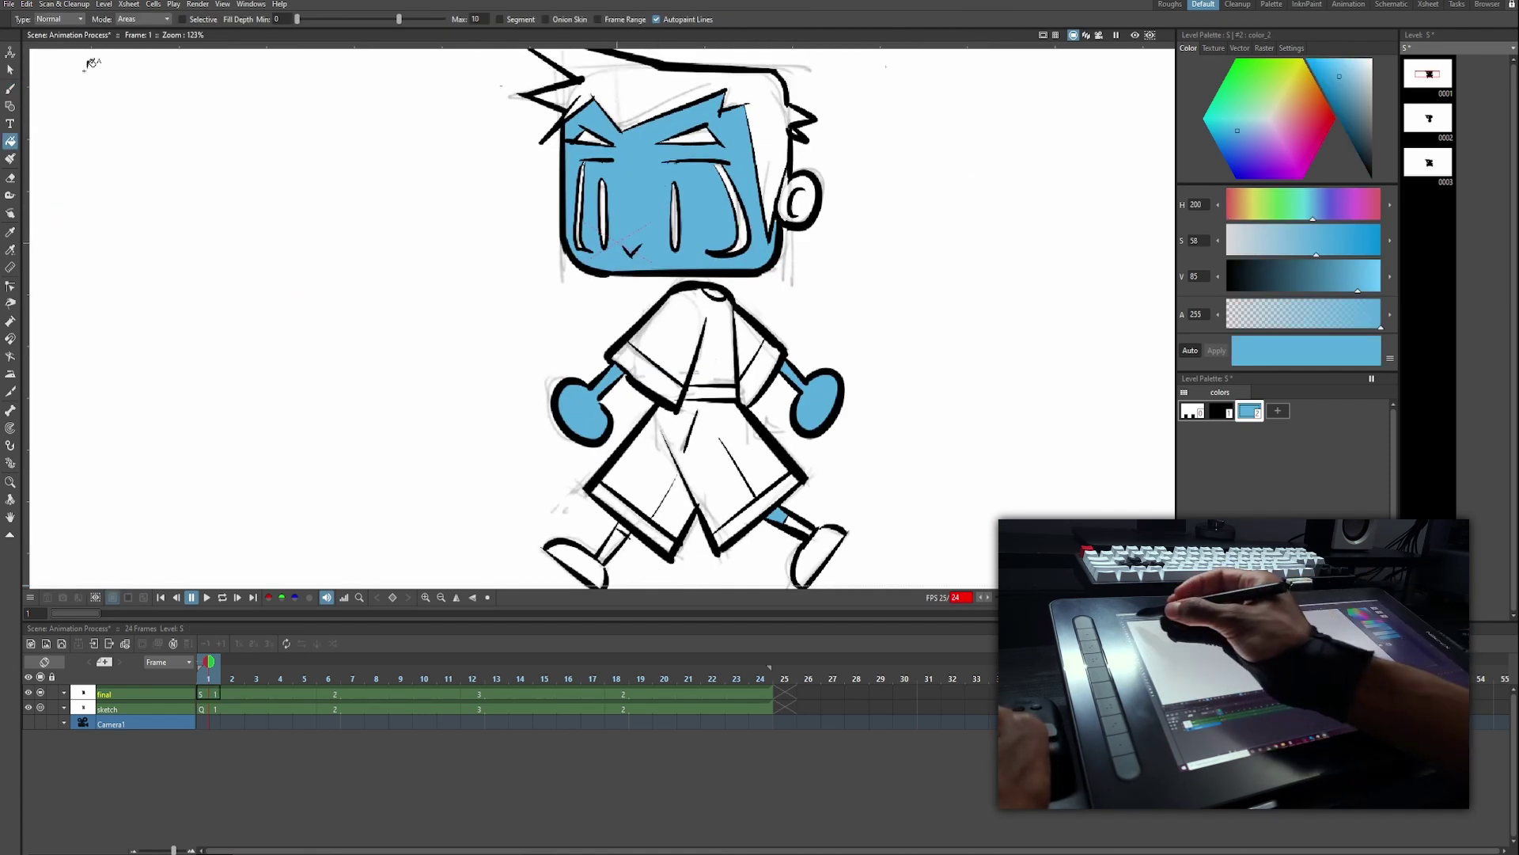
left_click(802, 201)
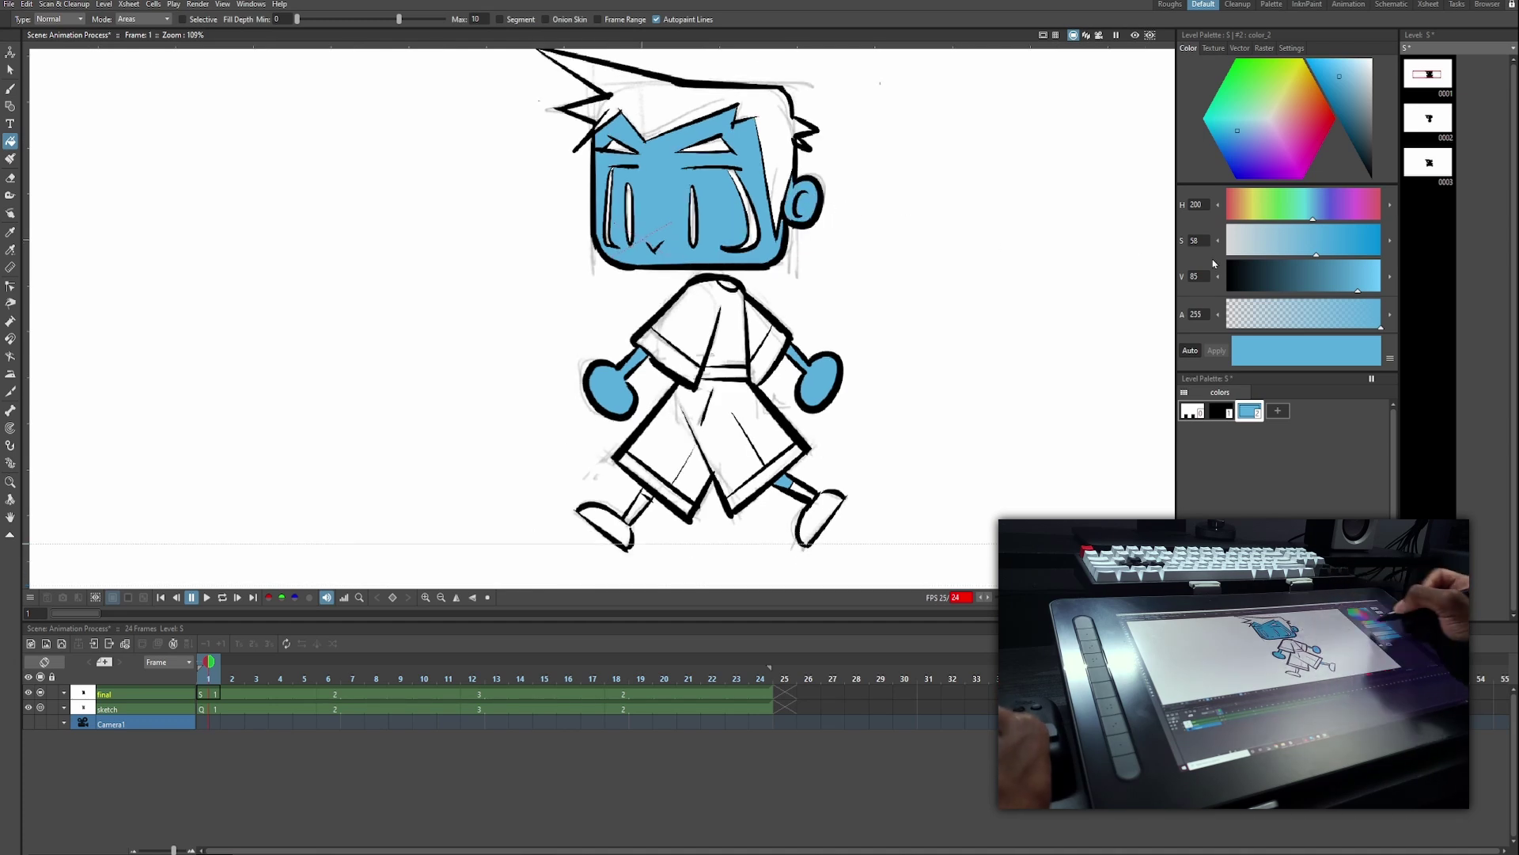
Add a red style (H 354, S 61, V 86) and fill the pupils on frame 1 with it.
left_click(1277, 410)
left_click_drag(1343, 84, 1336, 74)
left_click(759, 231)
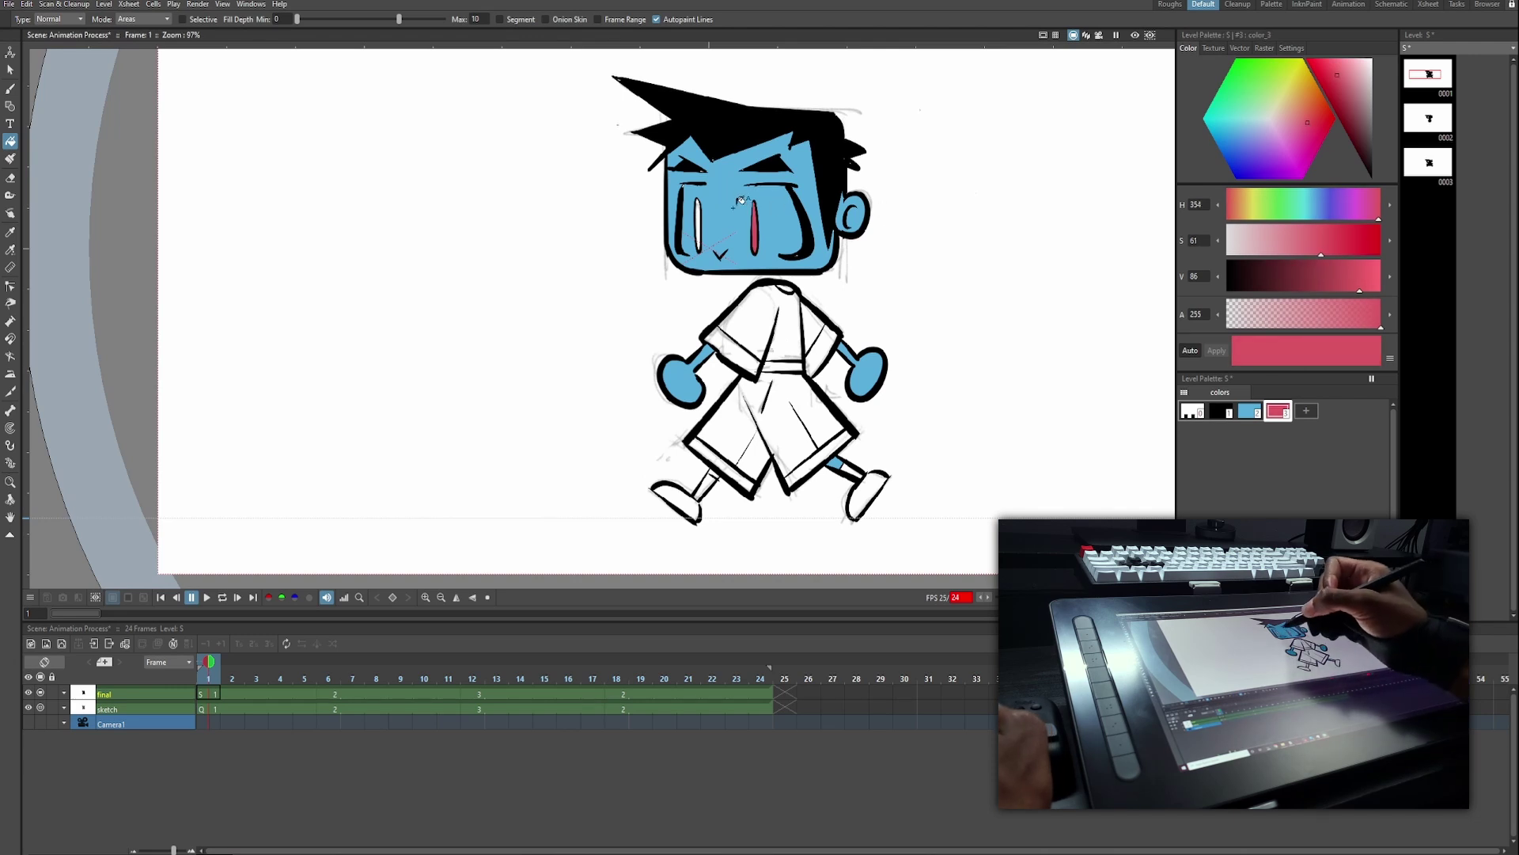
Fill the shorts on frame 1 with a new green style and mute it to an olive tone (H 90, S 37, V 36).
scroll(706, 224, "up", 1)
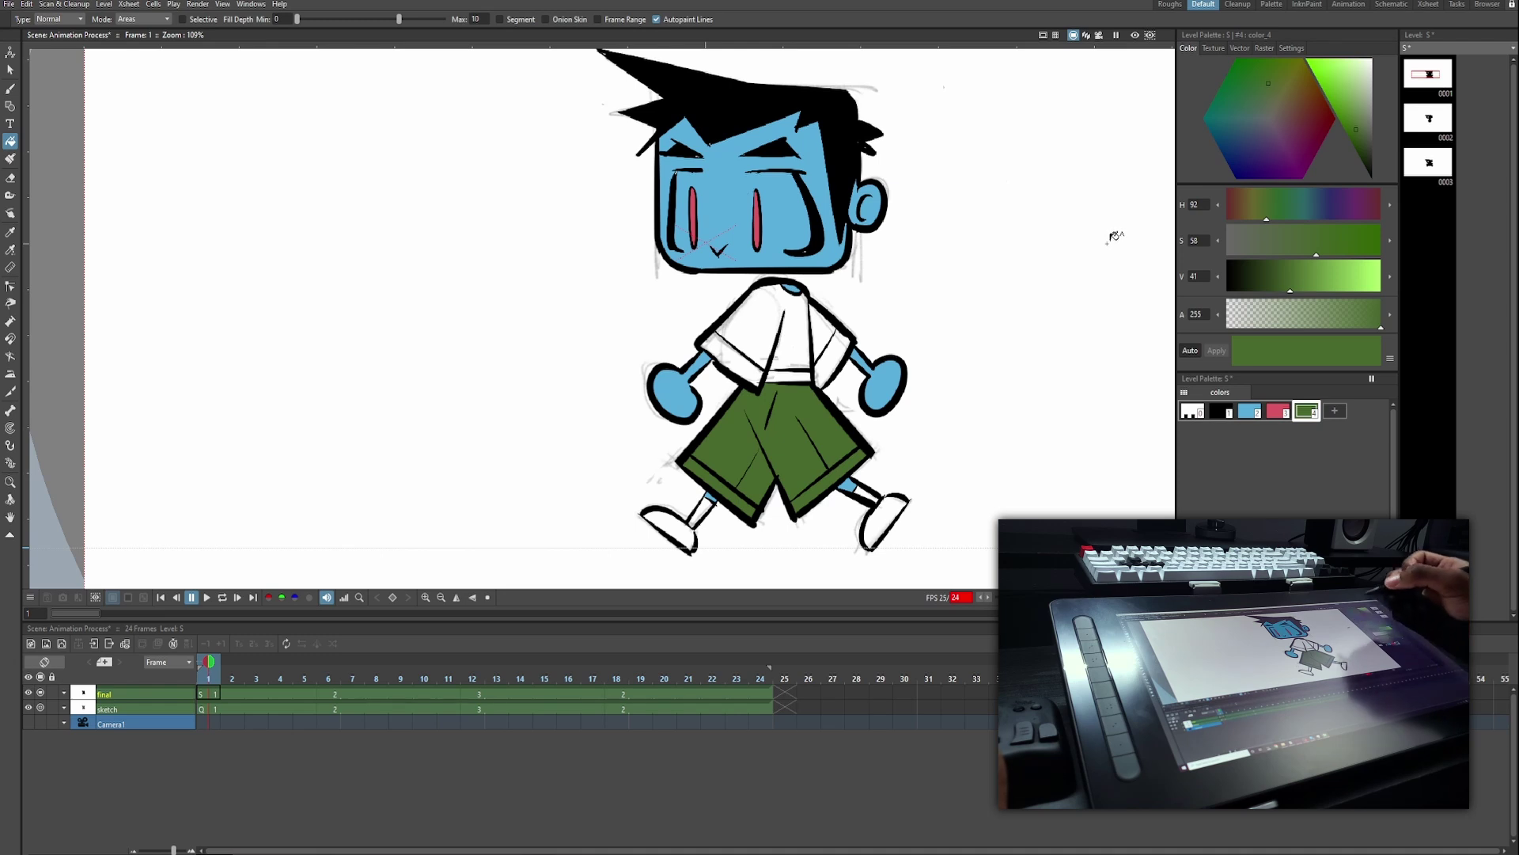
left_click(1278, 410)
left_click(1306, 411)
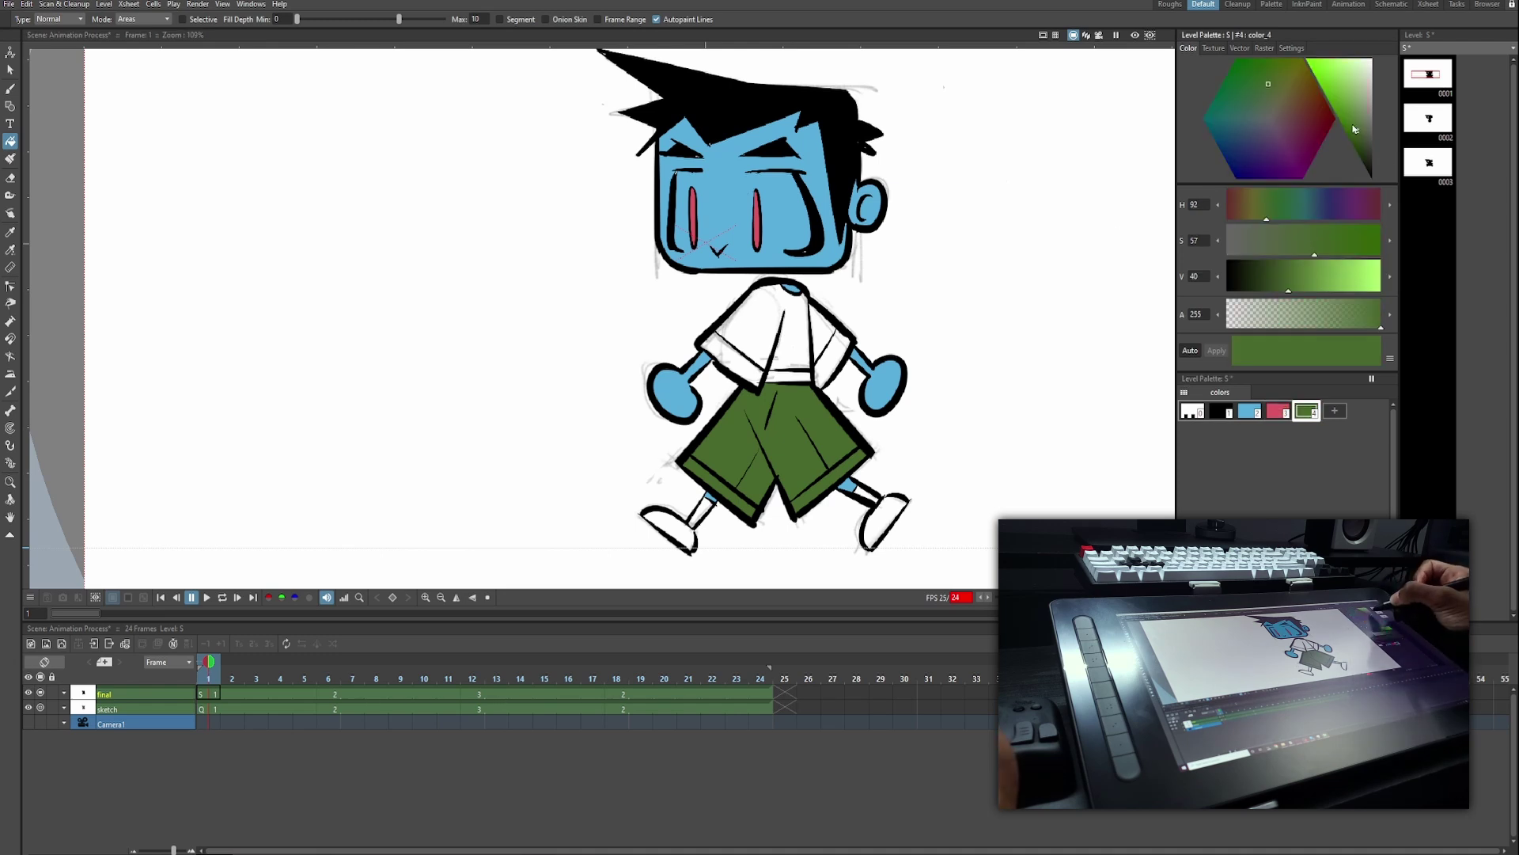
mouse_move(1353, 125)
left_mouse_down()
mouse_move(1363, 114)
mouse_move(1369, 141)
left_mouse_up()
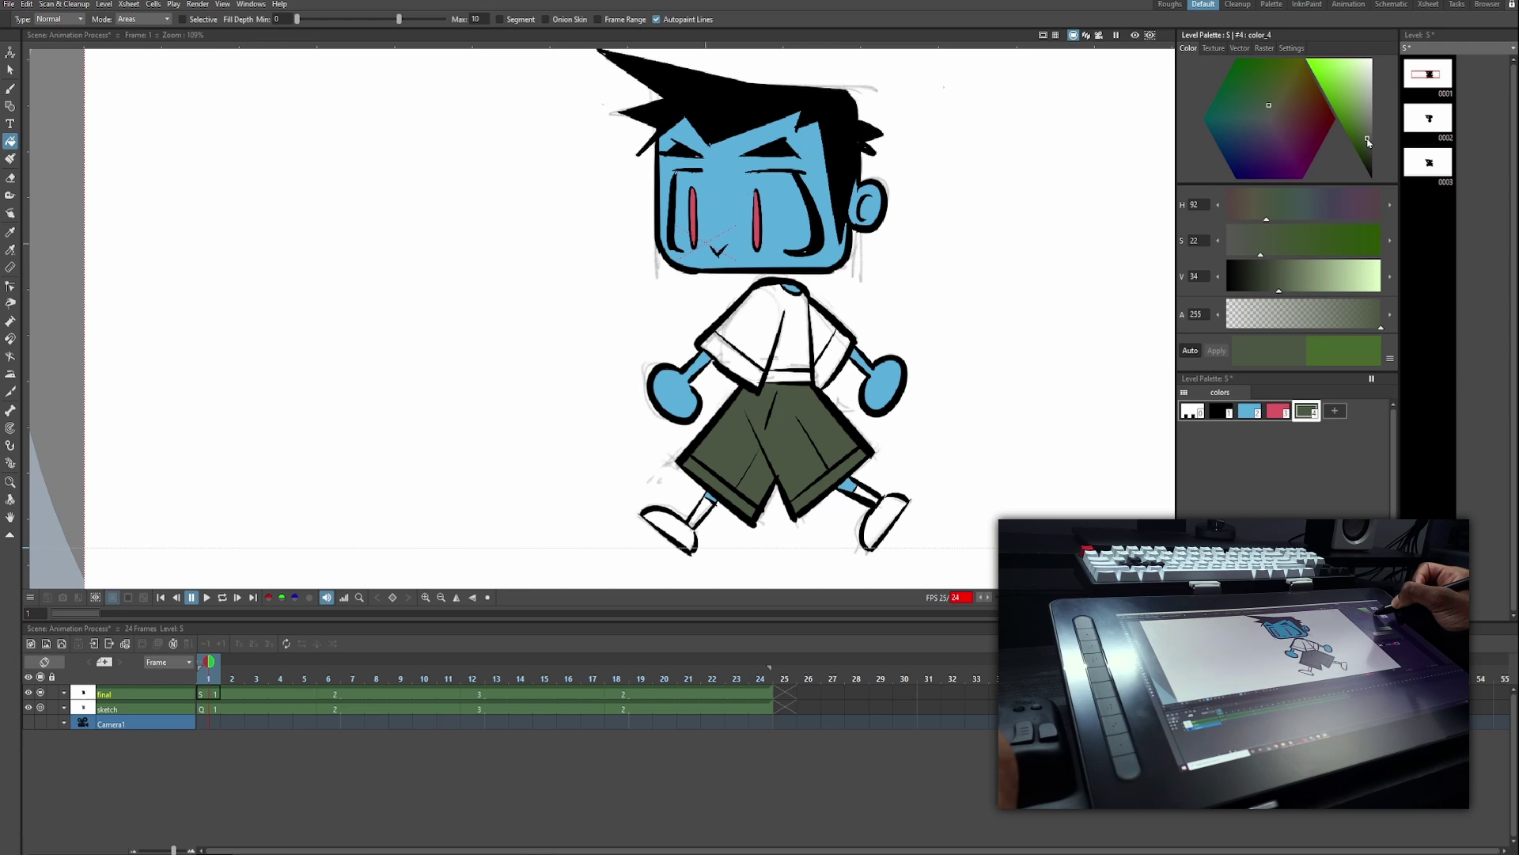
Fill both shoes on frame 1 with the red style and the main part of the shirt with black.
left_click(1278, 411)
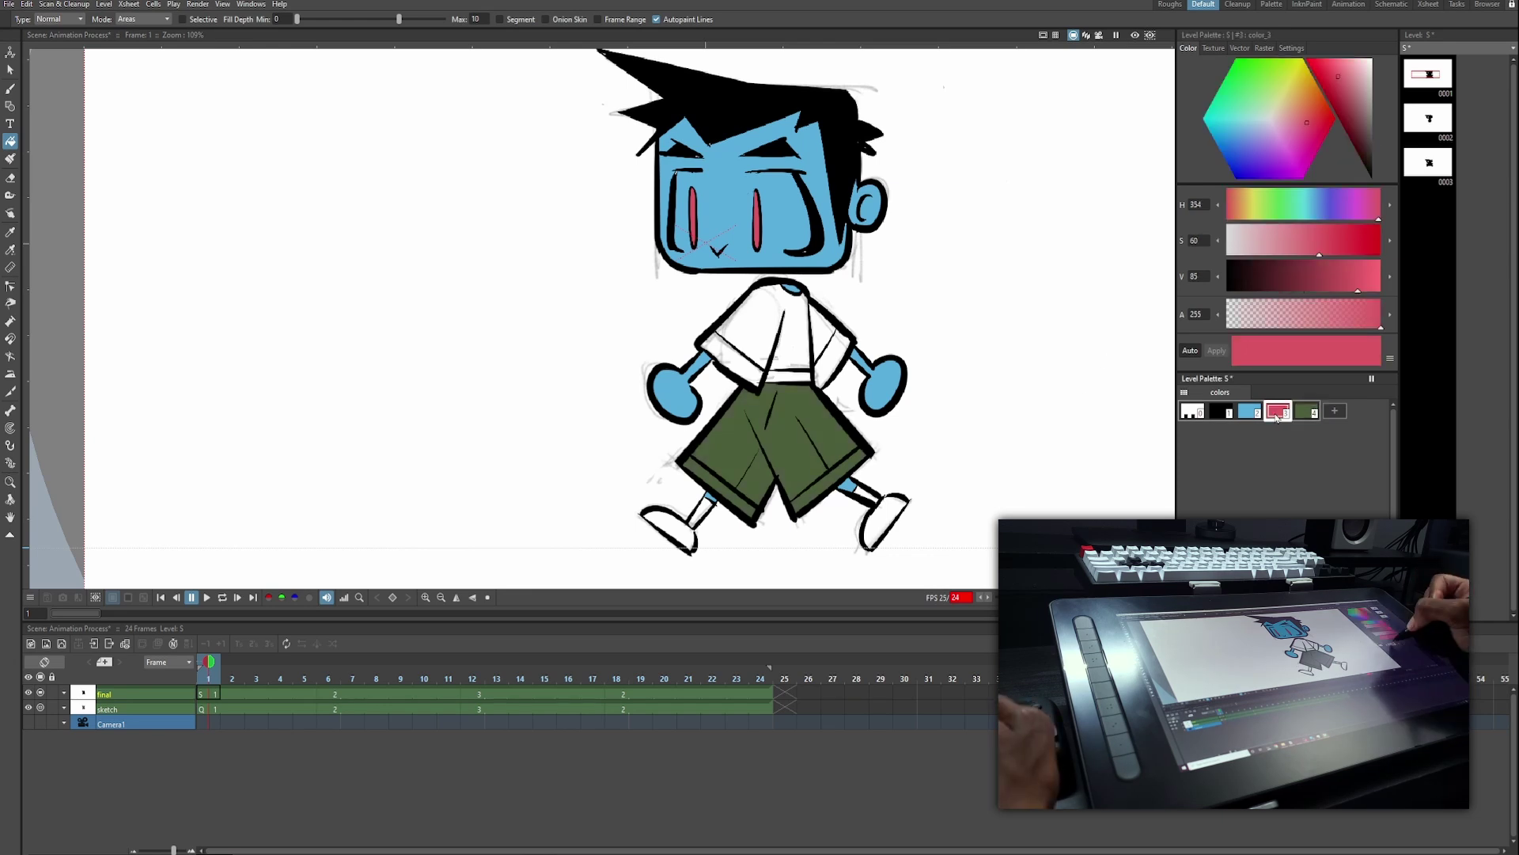
left_click(668, 526)
left_click(884, 518)
left_click(1221, 411)
left_click(777, 333)
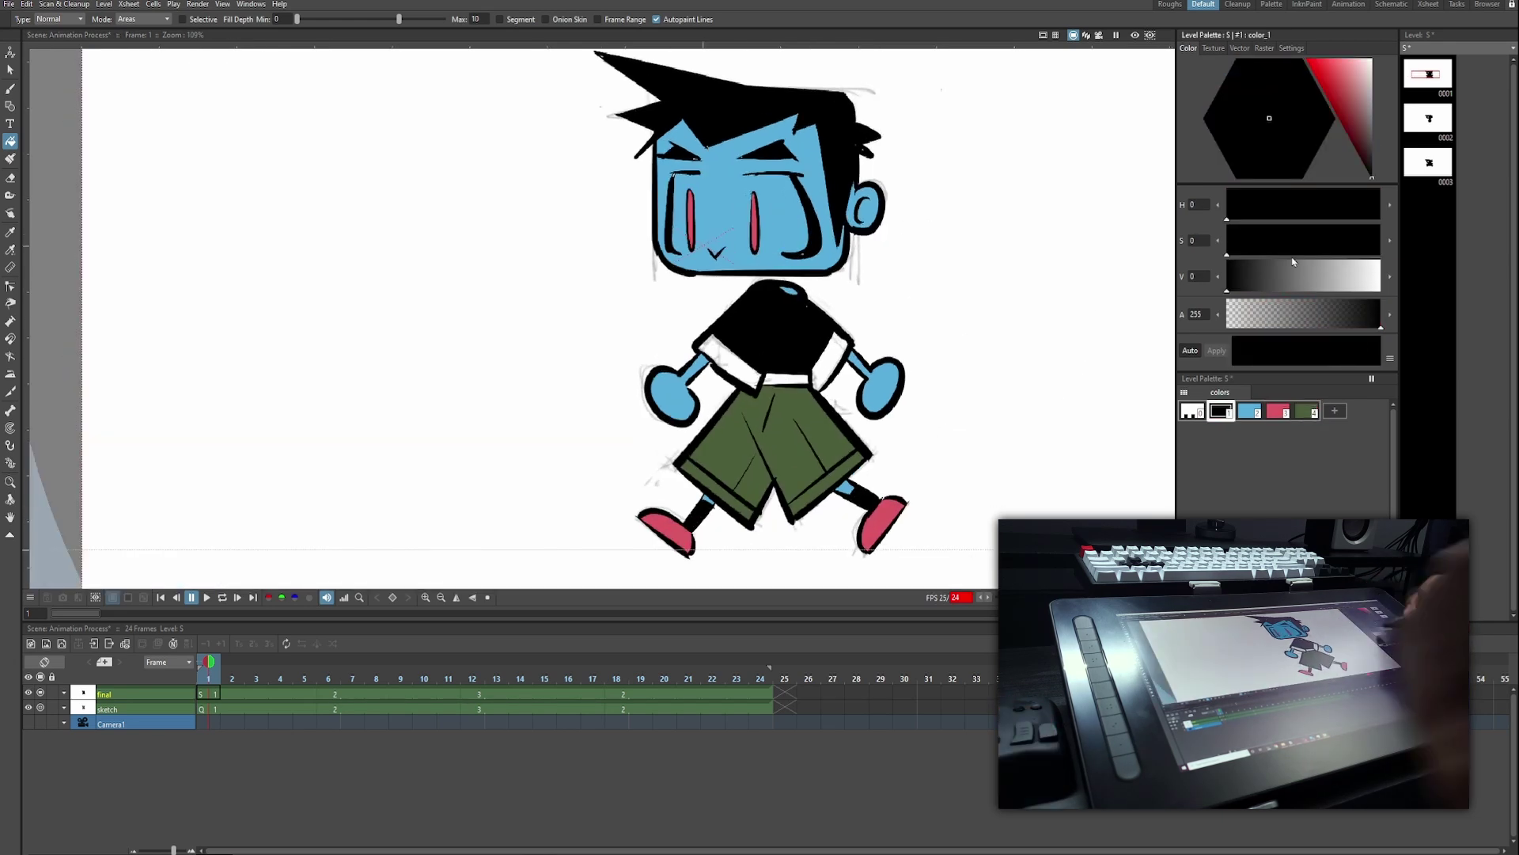
Add a pale blue style (H 198, S 25, V 94) and fill the sleeve cuffs, shirt hem and socks on frame 1.
left_click(1335, 410)
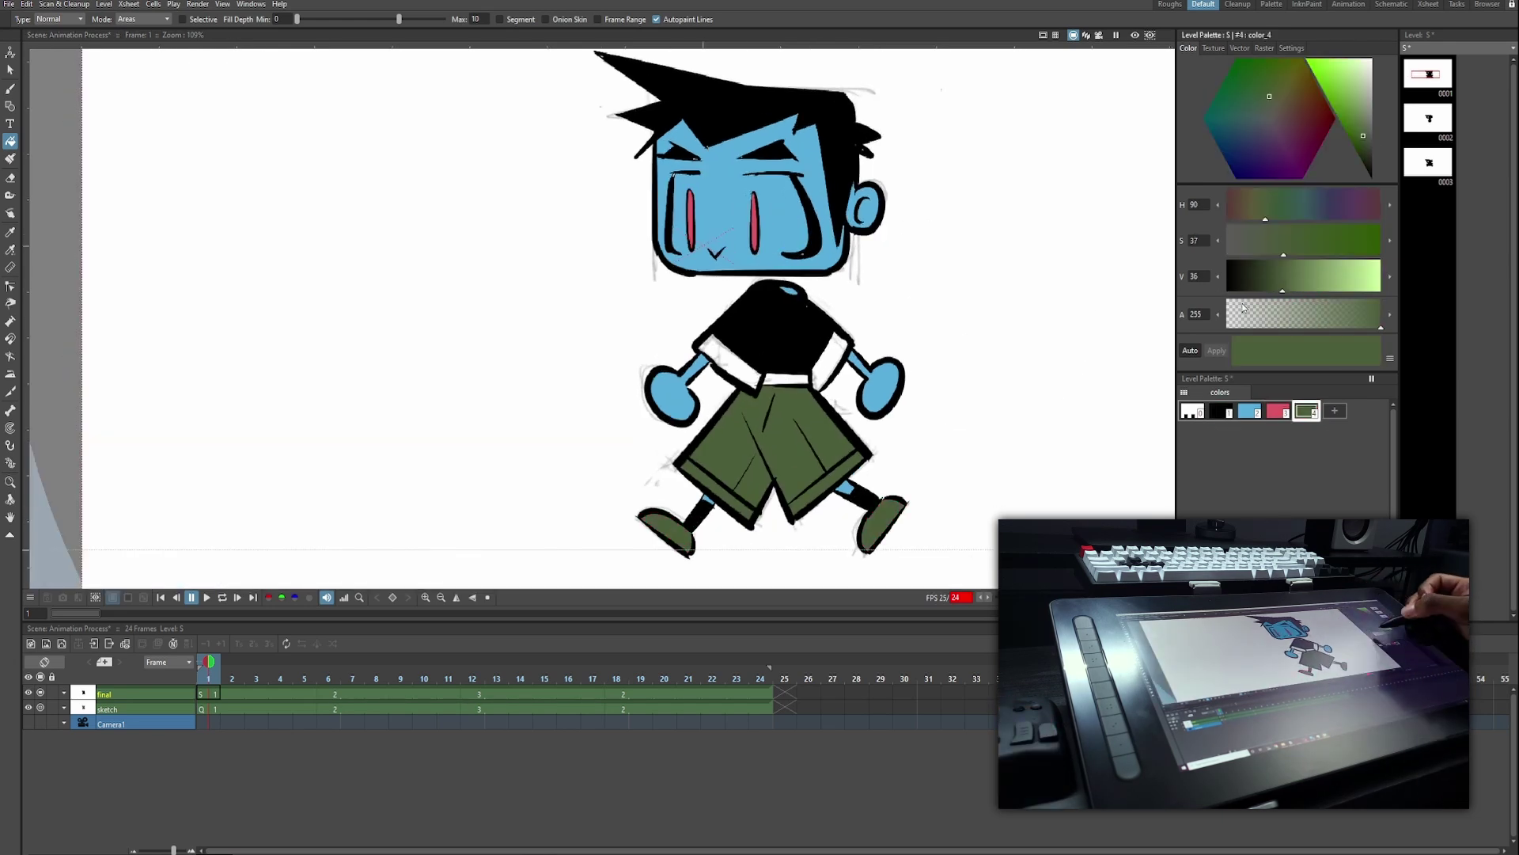
left_click(1369, 93)
left_click(1255, 126)
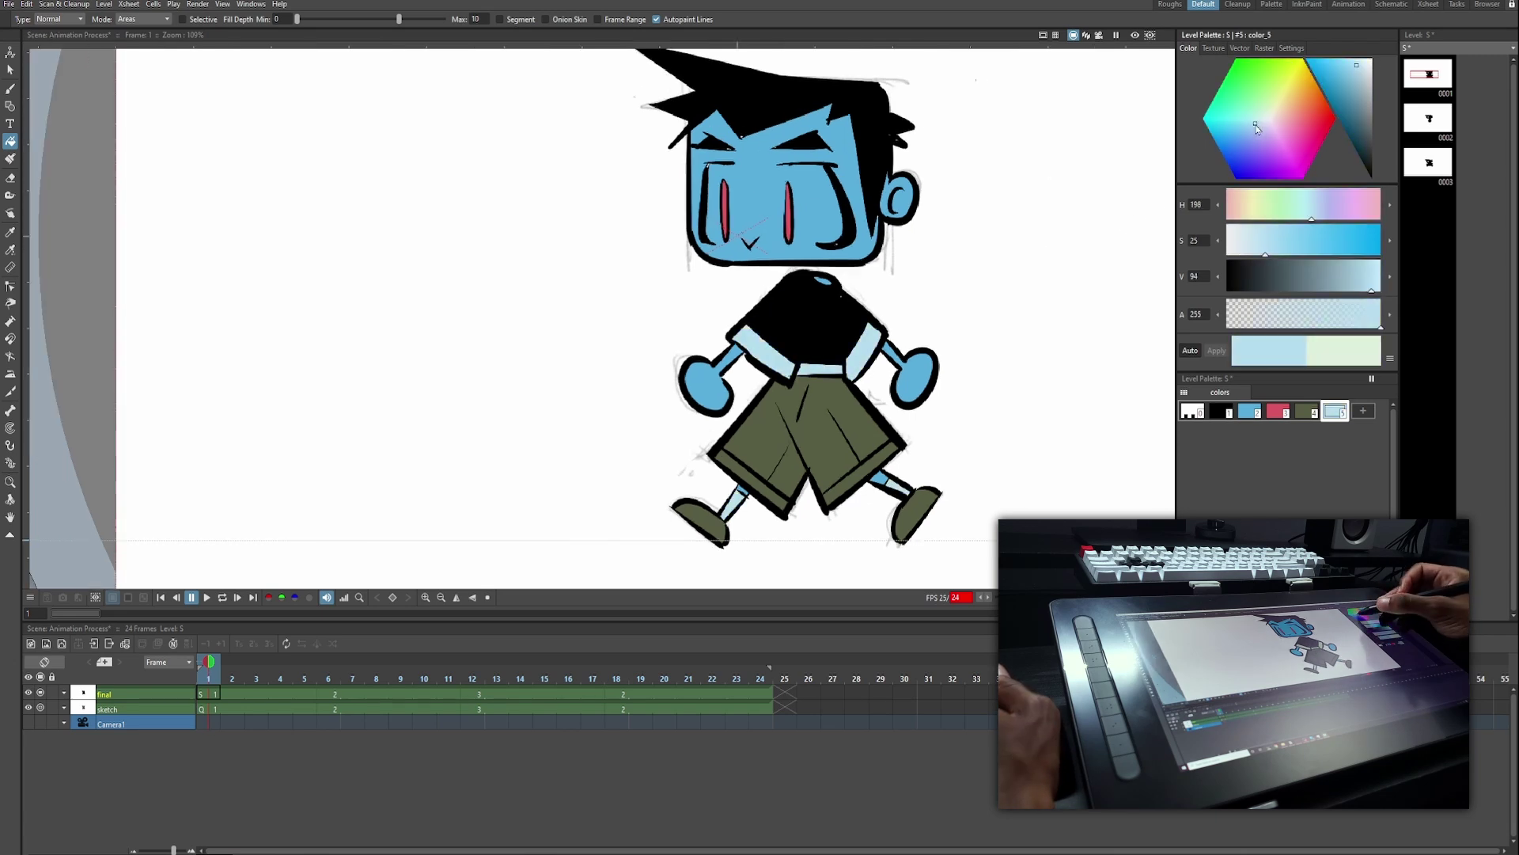
Close the tiny unpainted gaps around the brows and eye outlines on frame 1 with black, using the freehand fill type.
left_click(1222, 411)
scroll(741, 124, "up", 11)
scroll(799, 204, "down", 2)
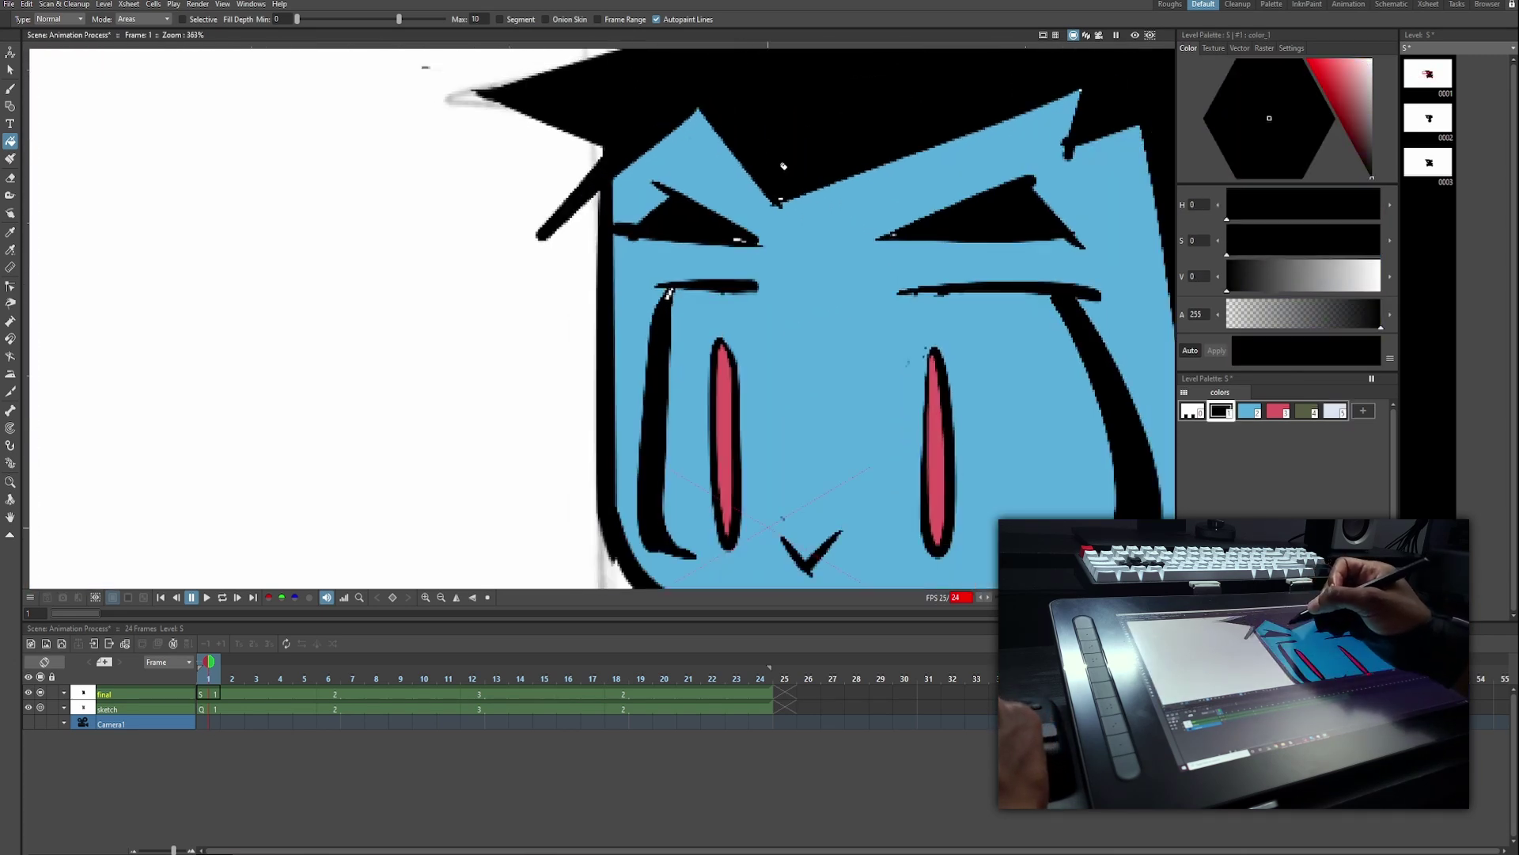
left_click(59, 19)
left_click(74, 49)
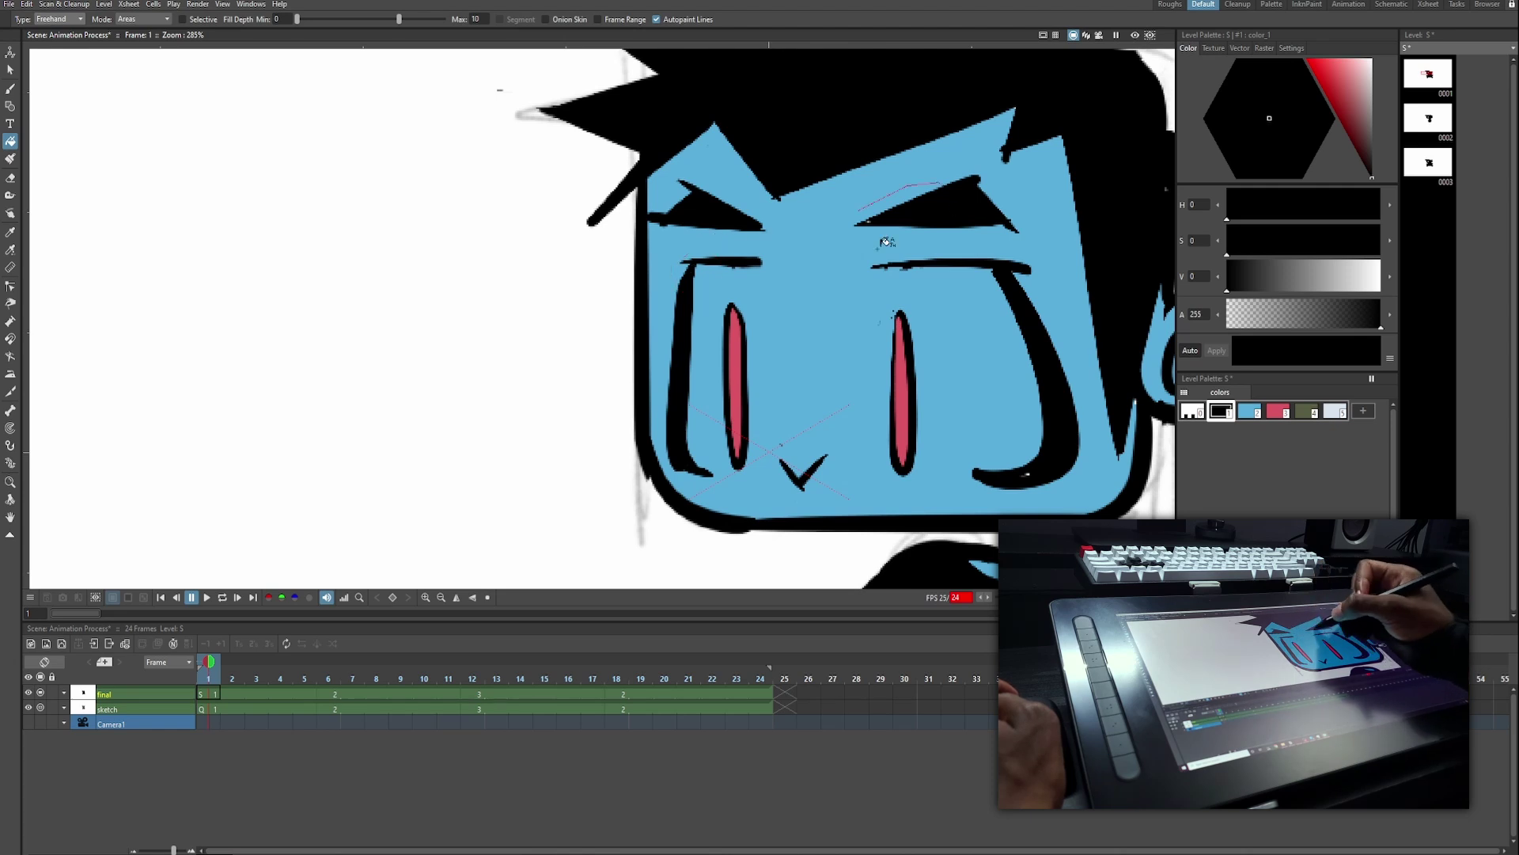
scroll(1070, 422, "down", 10)
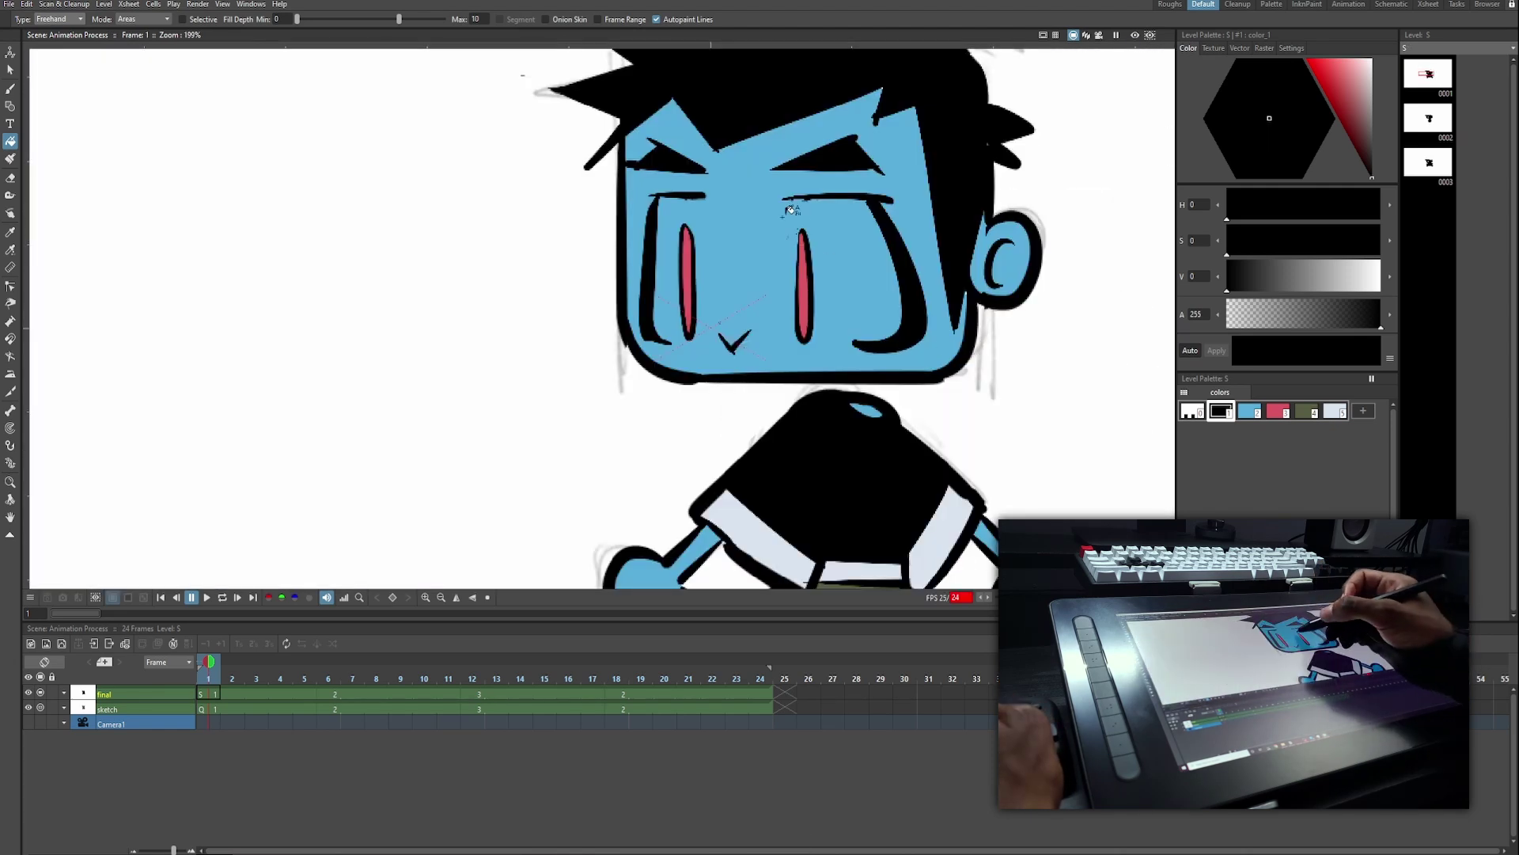
middle_click(868, 327)
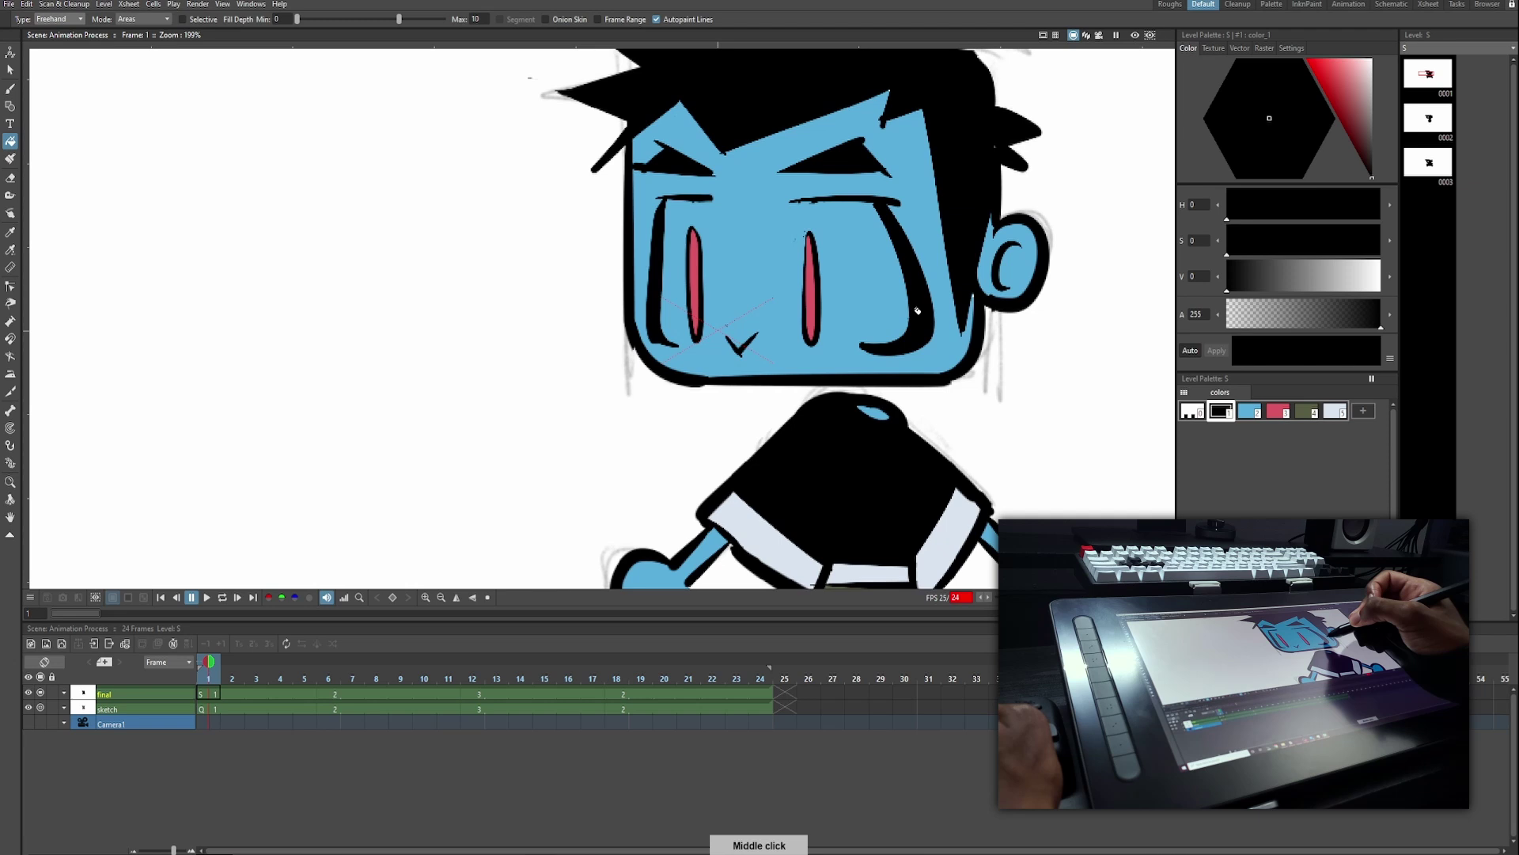
scroll(910, 323, "up", 1)
Add a magenta style (H 301, S 72, V 85) to the level palette and enable Autopaint for Lines on it.
left_click(1363, 411)
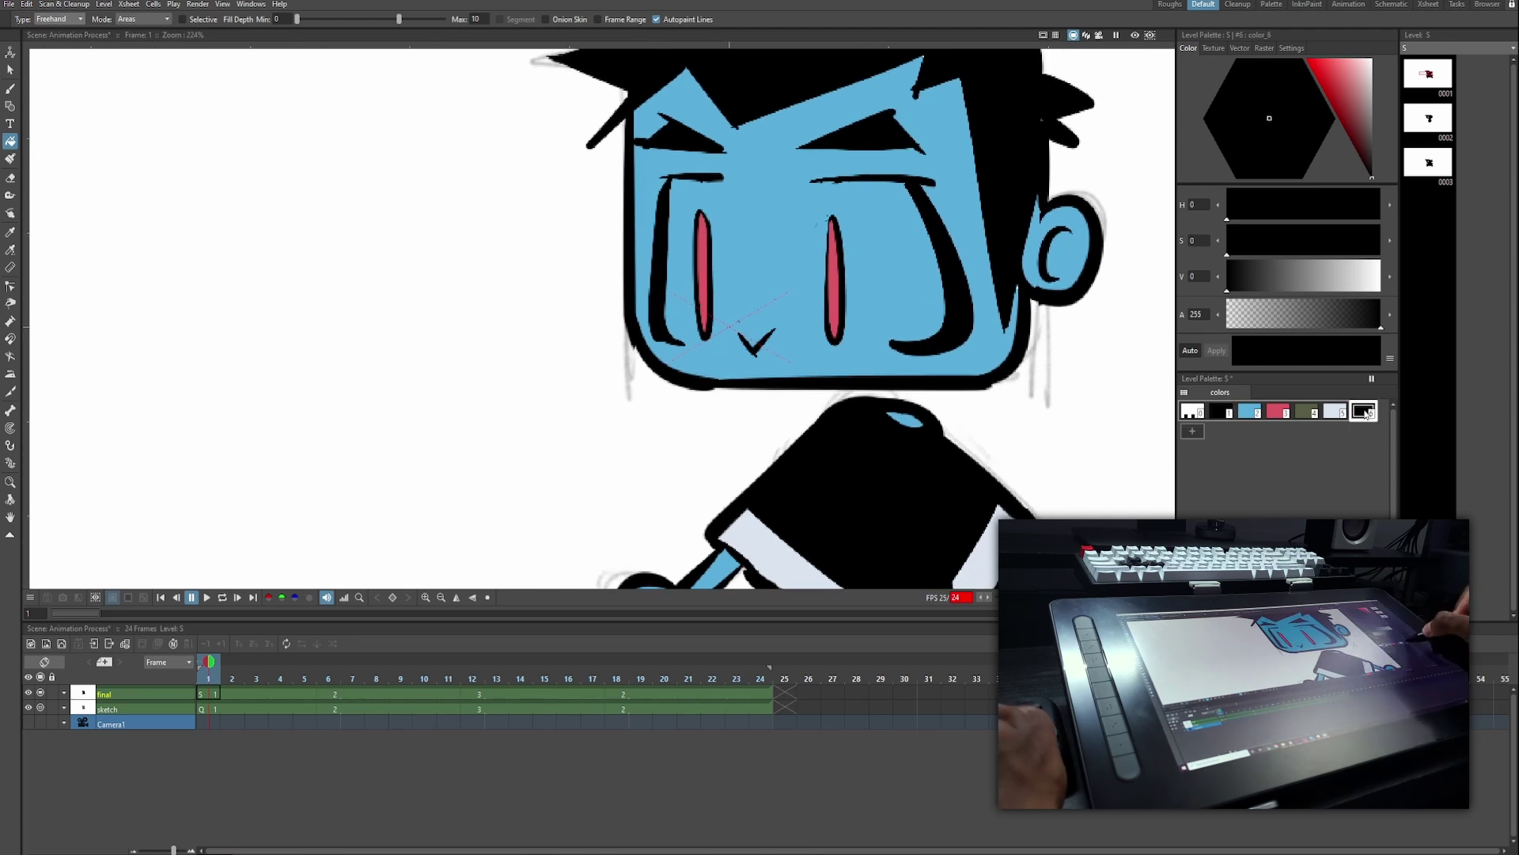
left_click_drag(1355, 100, 1315, 79)
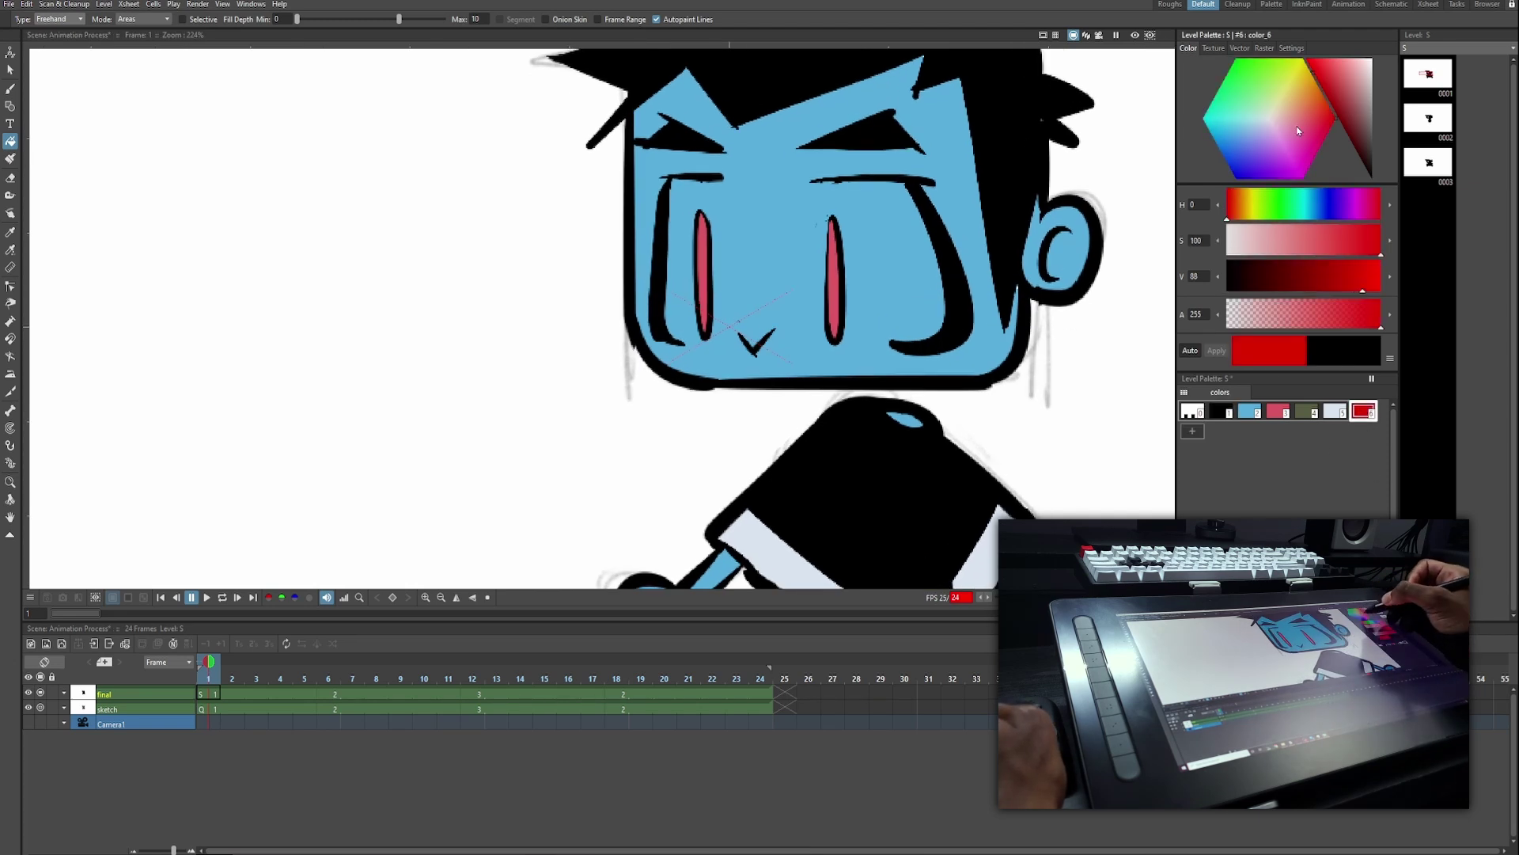
mouse_move(1298, 146)
left_mouse_down()
mouse_move(1295, 173)
mouse_move(1301, 161)
left_mouse_up()
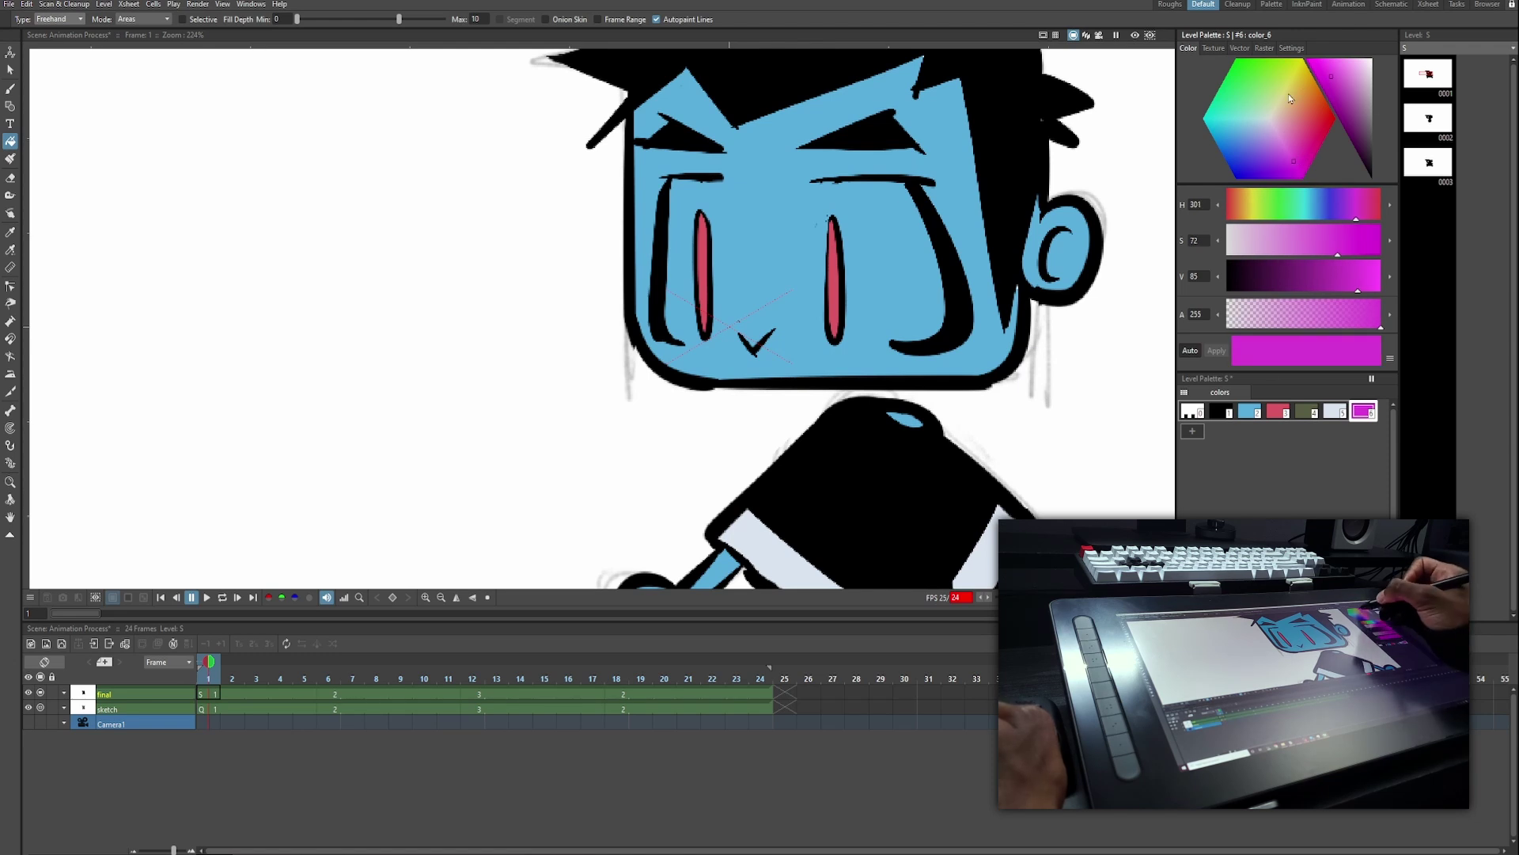
left_click(1292, 48)
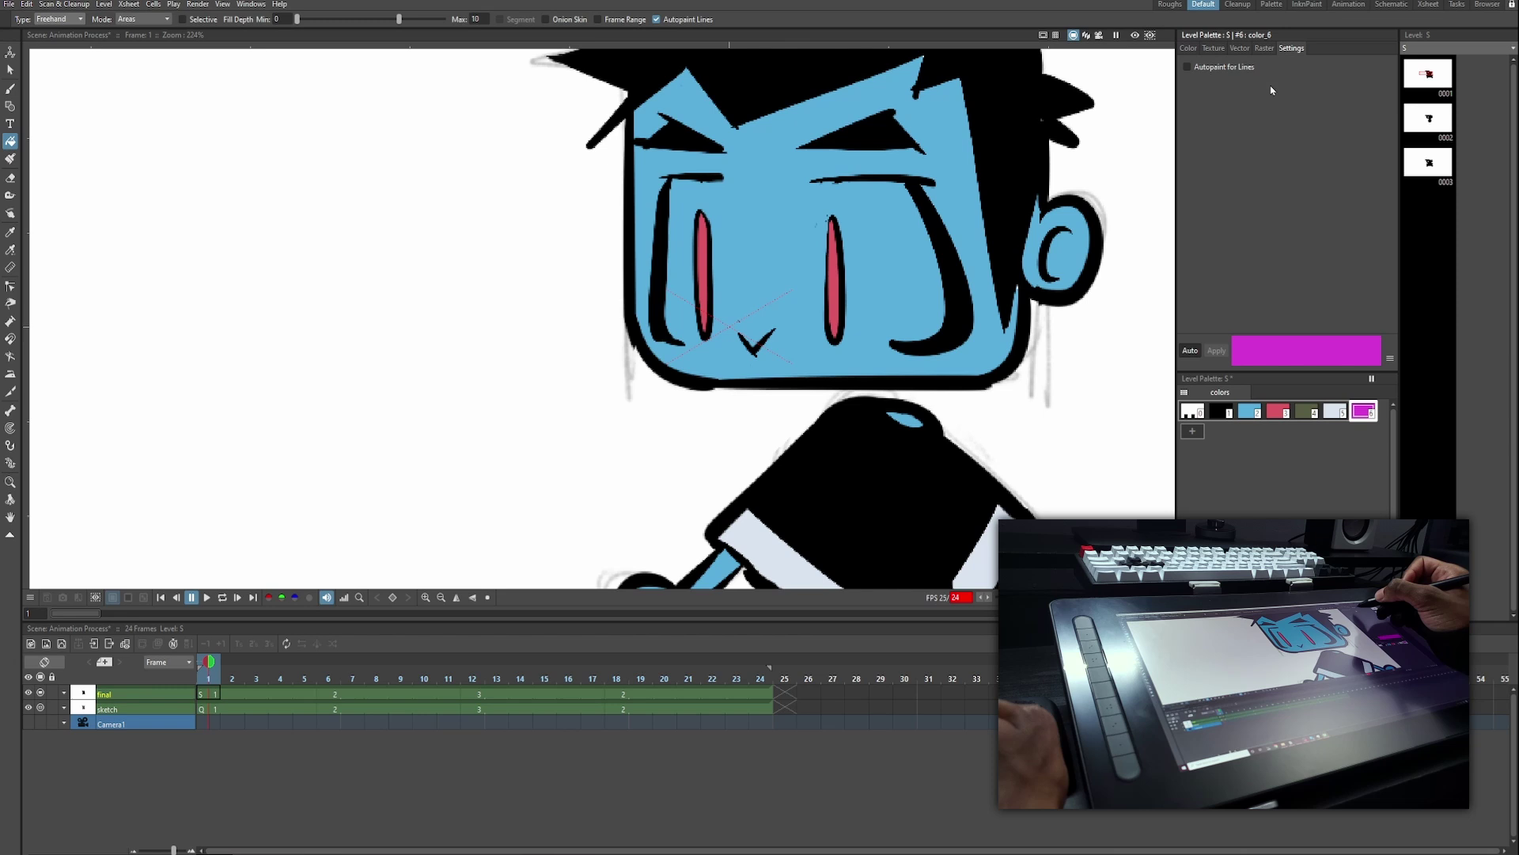
left_click(1188, 68)
Draw thin magenta brush lines that close the open sides of both eye outlines on frame 1, undoing a stray stroke.
key("b")
scroll(819, 174, "up", 2)
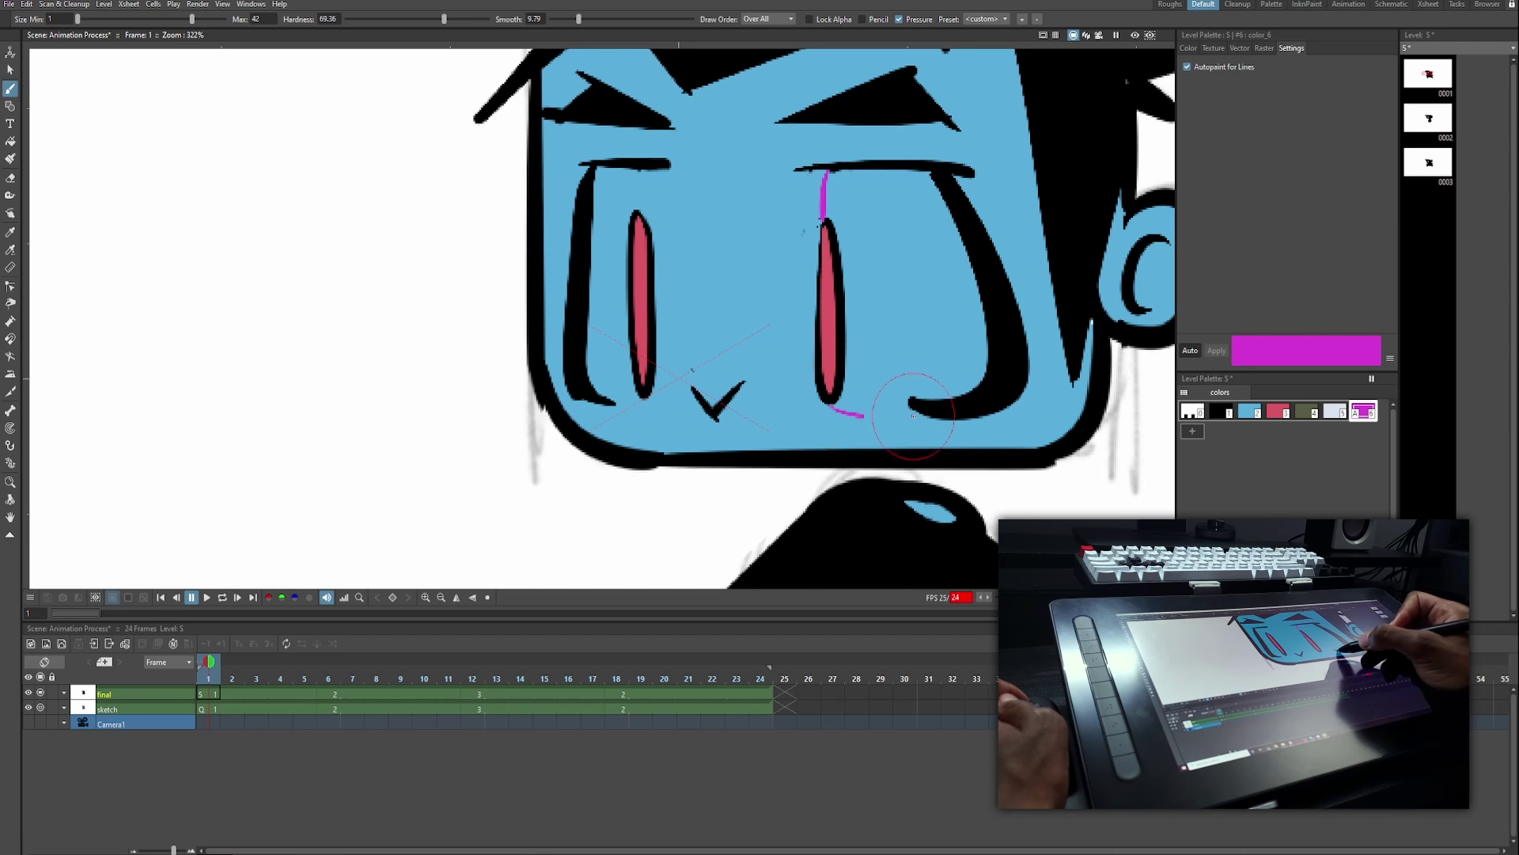
key("ctrl+z")
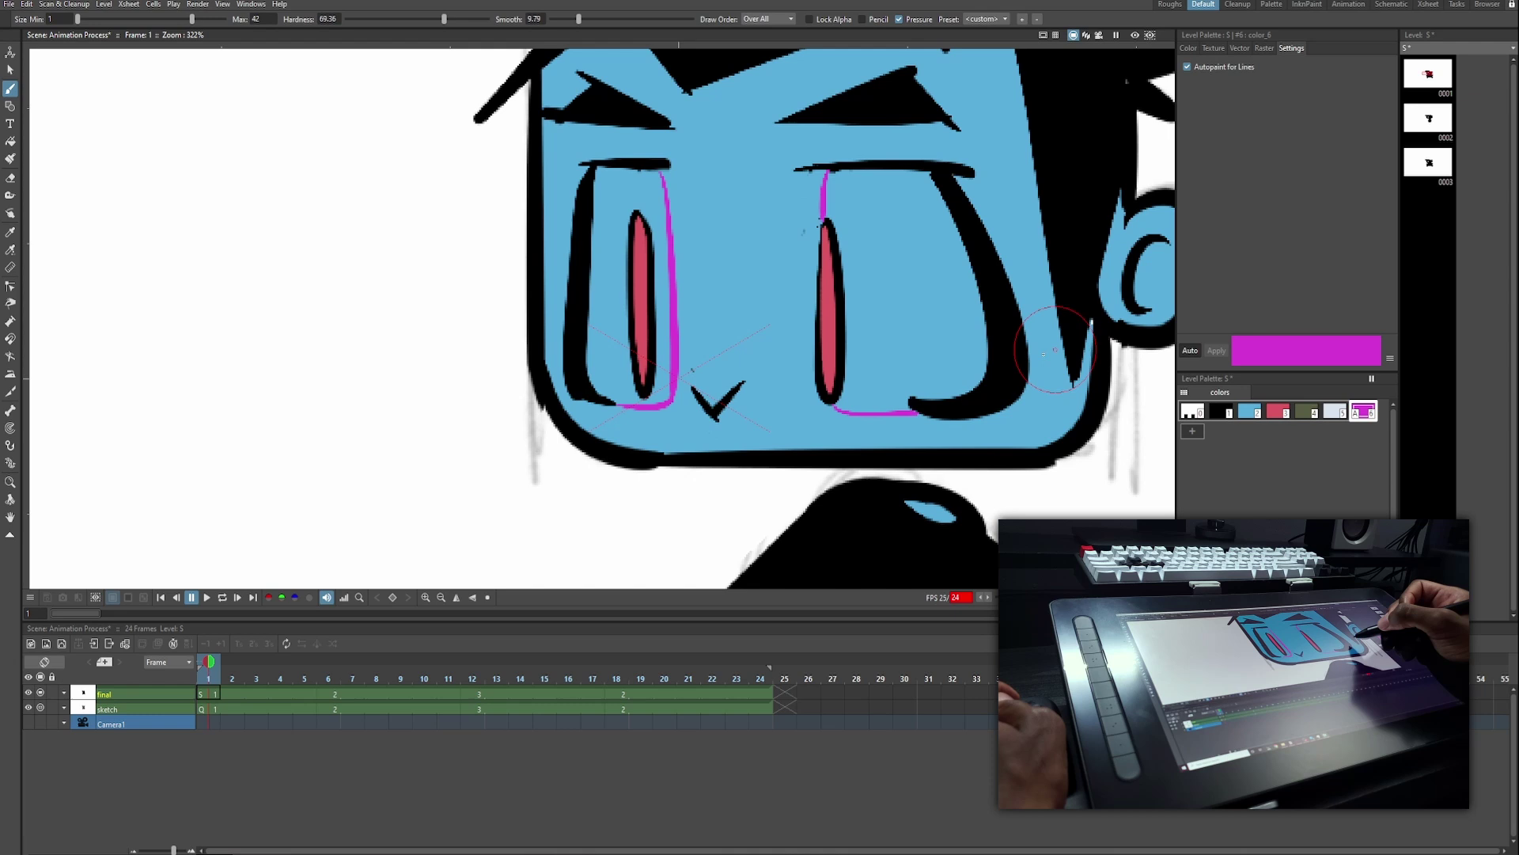
scroll(1017, 352, "down", 1)
Fill the whites of both eyes on frame 1 with the pale blue style, using the Normal fill type.
left_click(1337, 411)
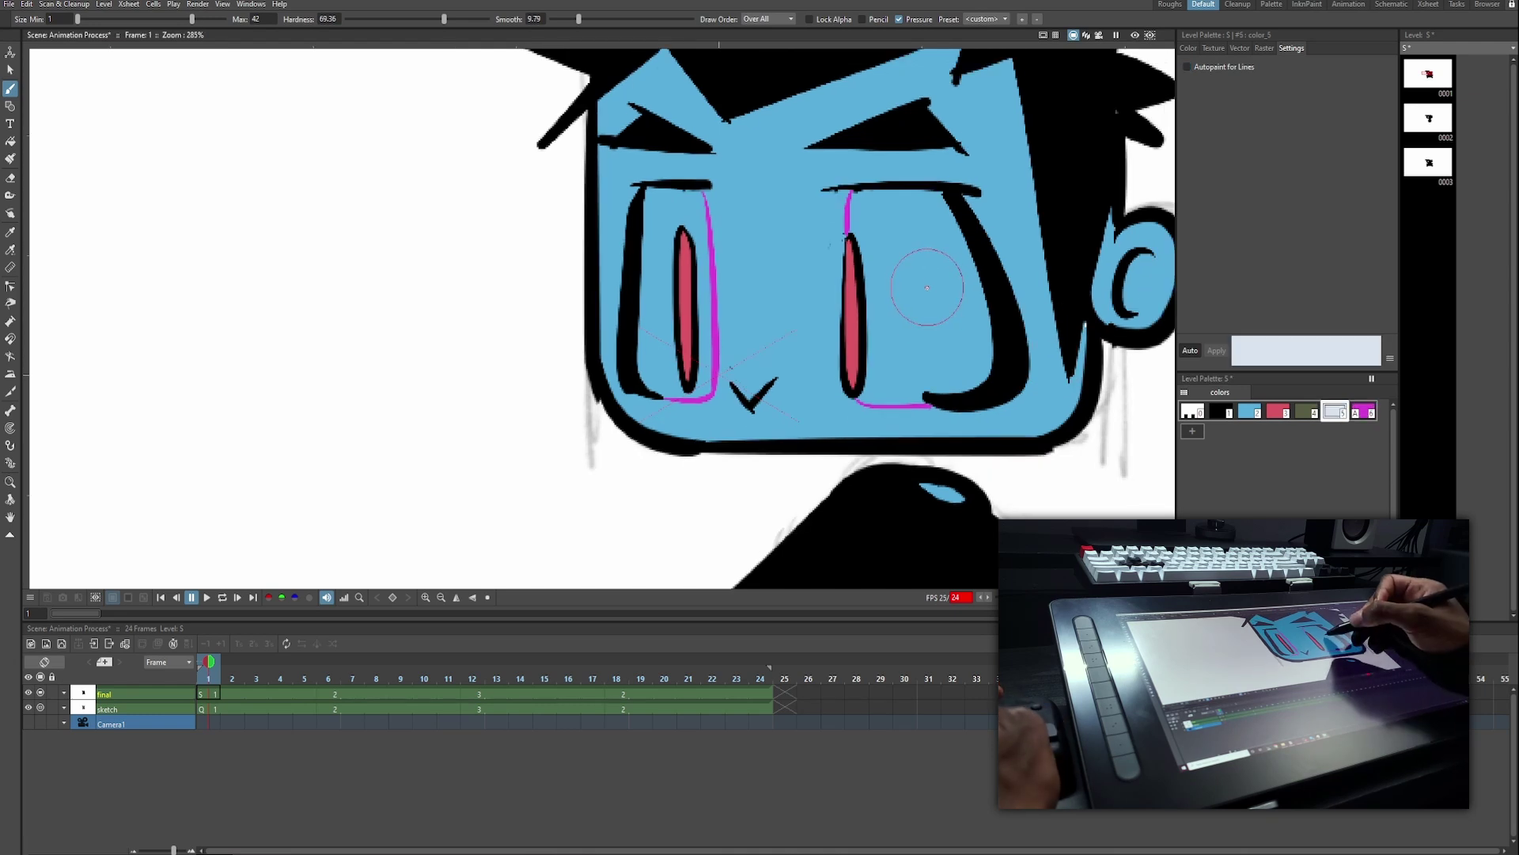
key("f")
left_click(60, 19)
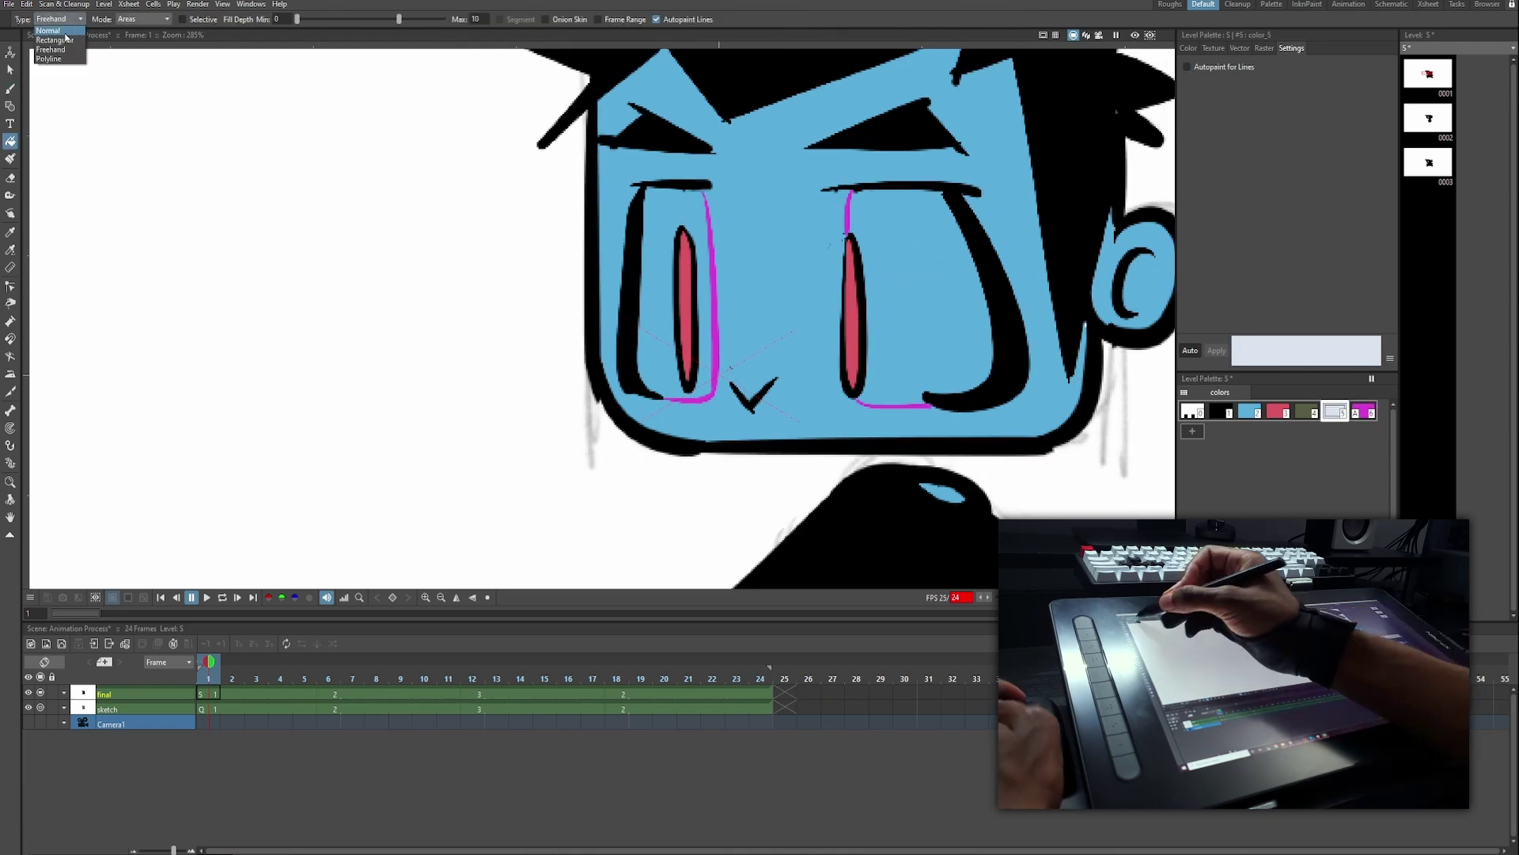
left_click(52, 31)
left_click(969, 291)
left_click(671, 238)
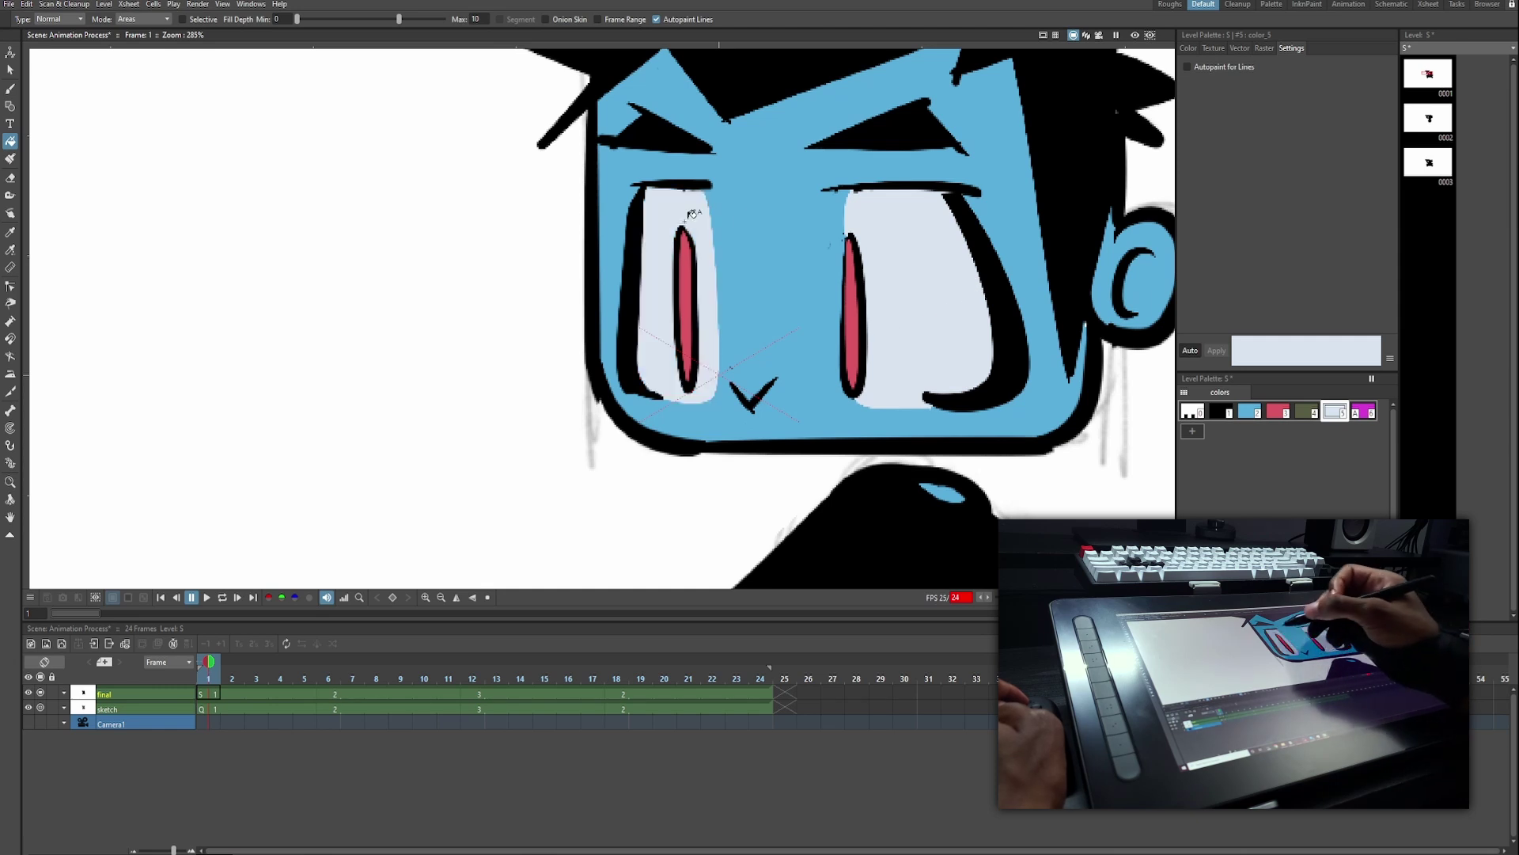
Add a dark grey style (V 11) and fill the hair on frame 1 with it.
scroll(1032, 339, "down", 5)
scroll(1068, 443, "up", 2)
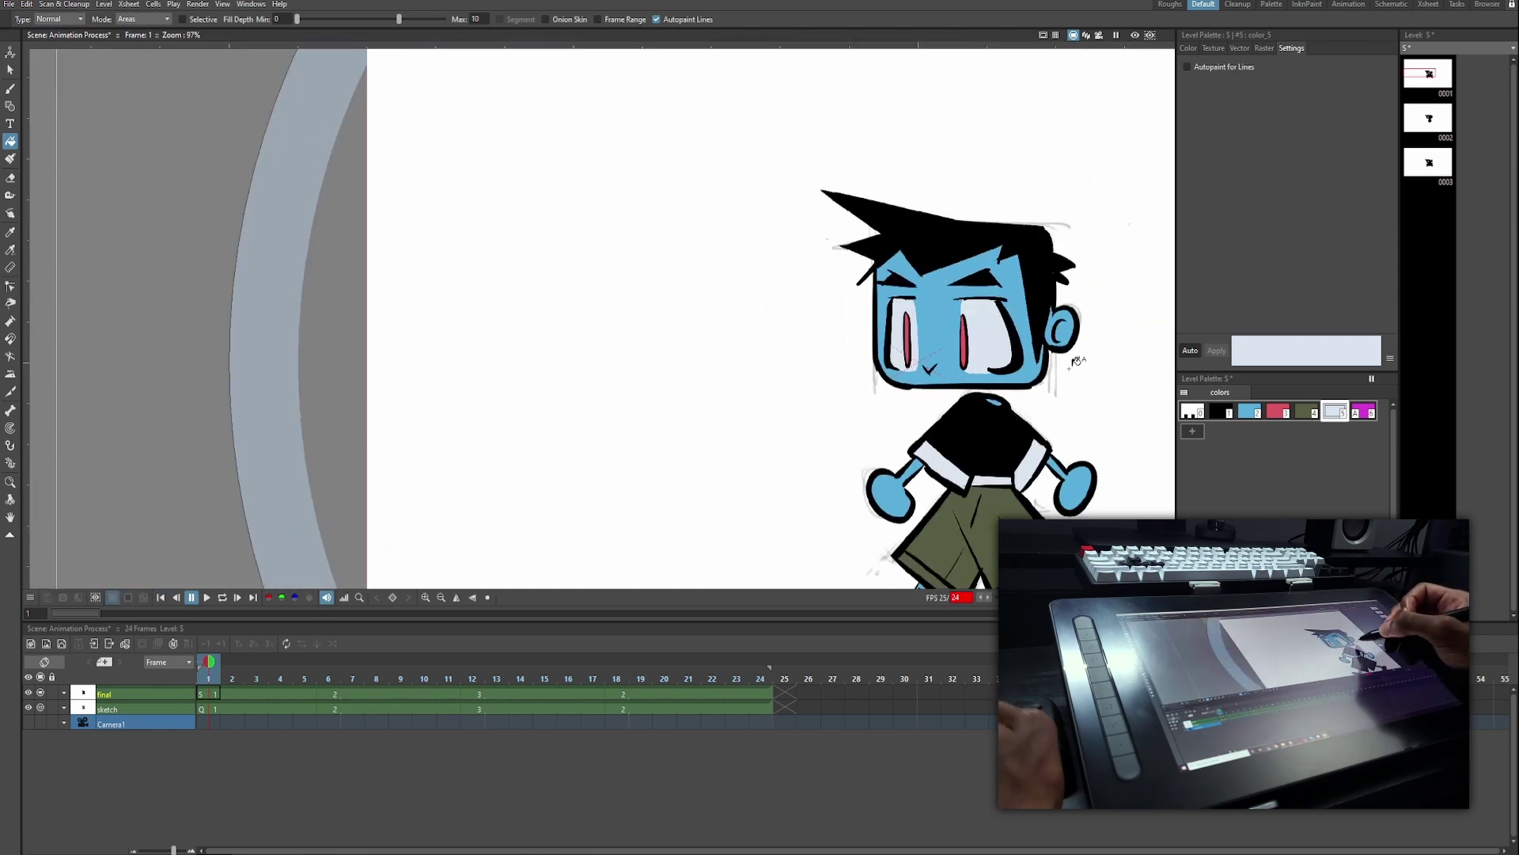
left_click_drag(1072, 361, 907, 269)
left_click(1221, 410)
left_click(1193, 432)
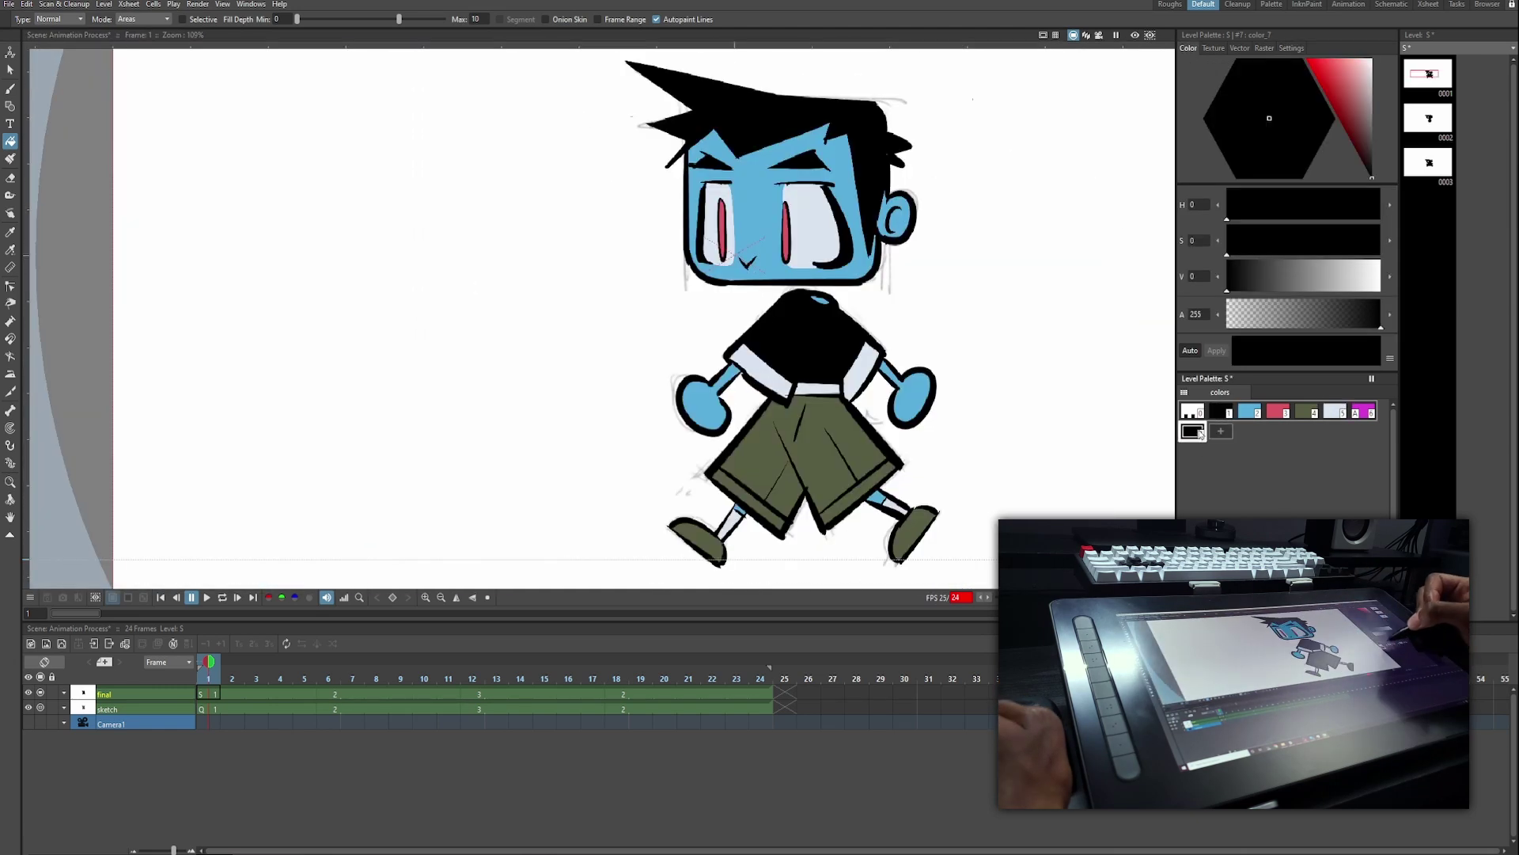
left_click(1372, 151)
left_click(845, 89)
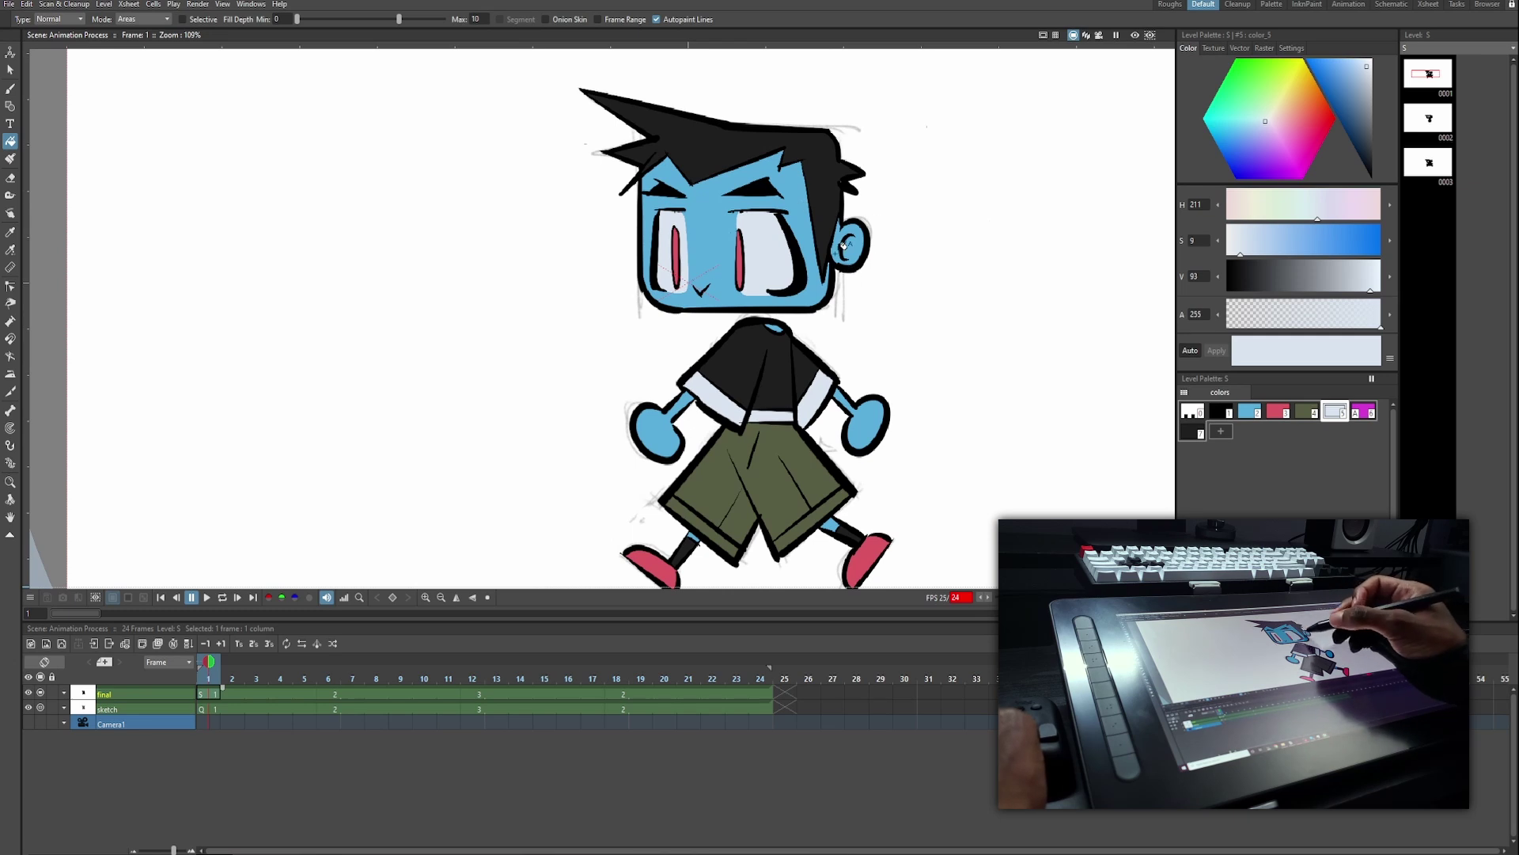
Copy the coloured head from frame 1 onto the drawing at frame 12, using a rectangular selection.
key("s")
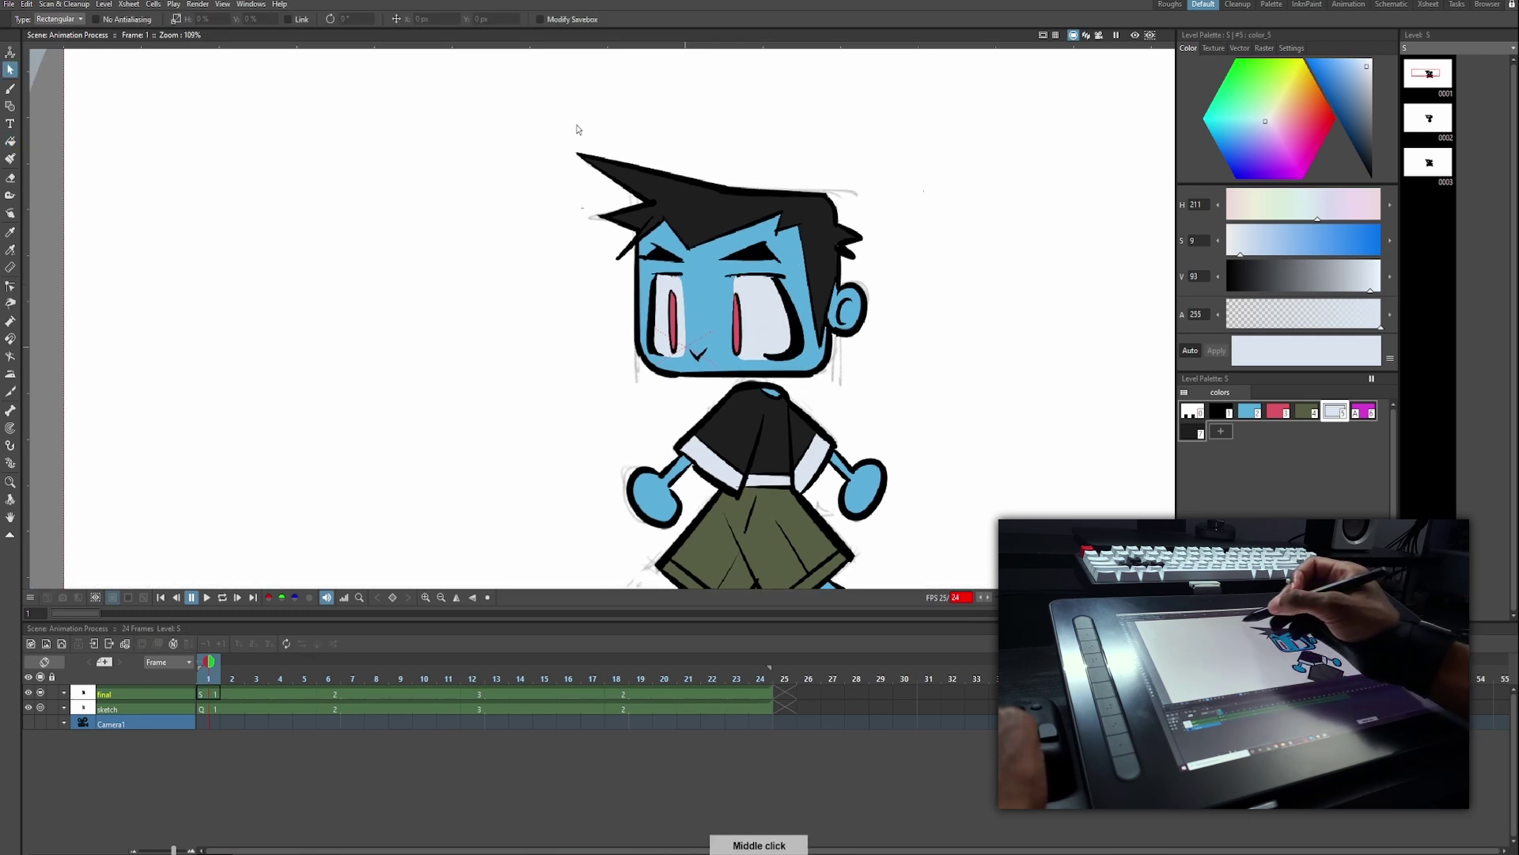
left_click_drag(532, 99, 928, 381)
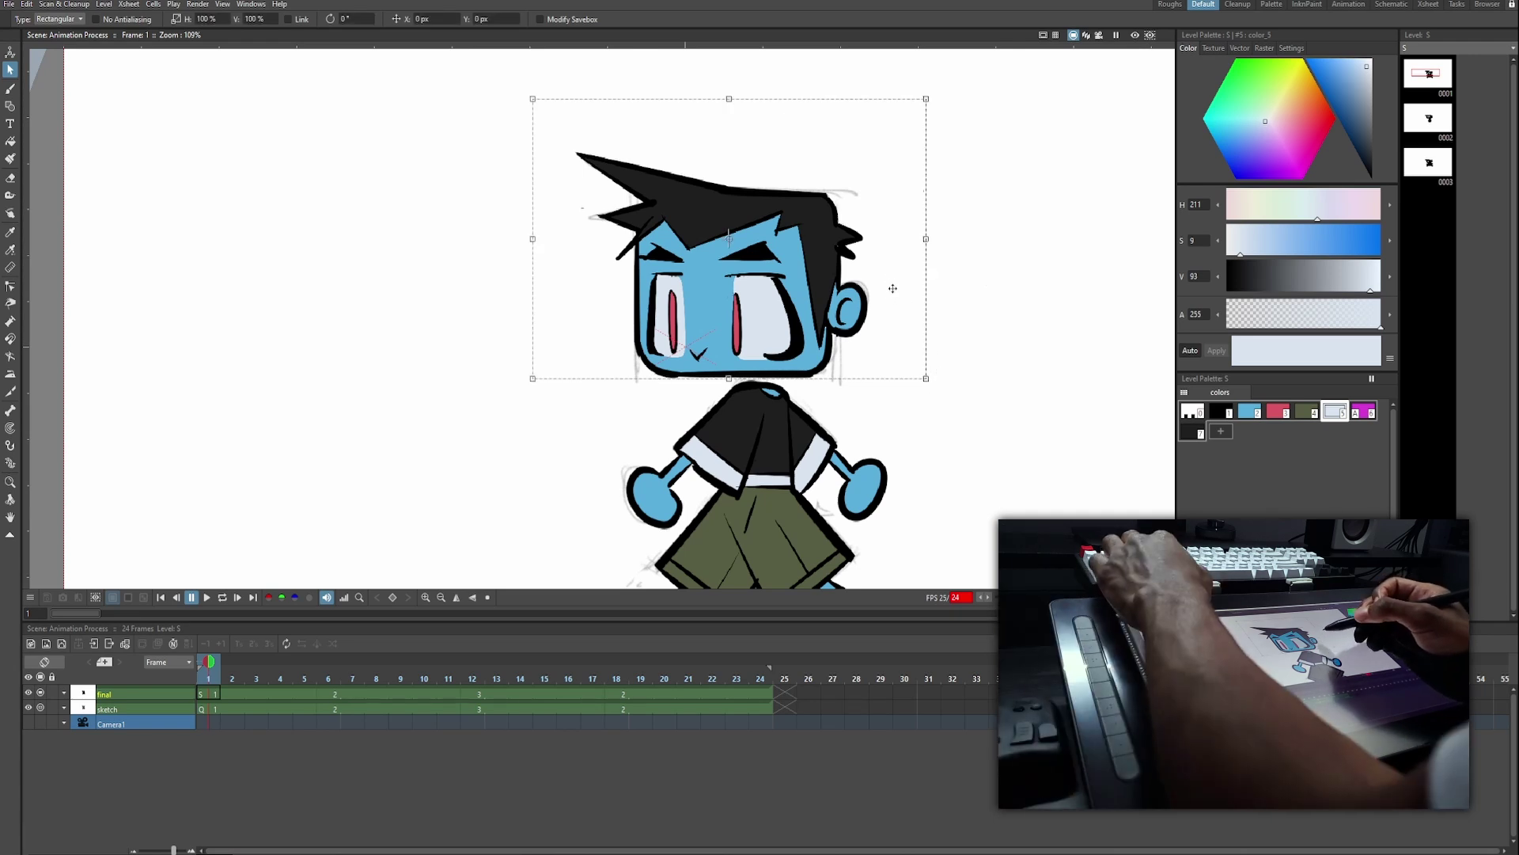
left_click(477, 694)
middle_click(971, 343)
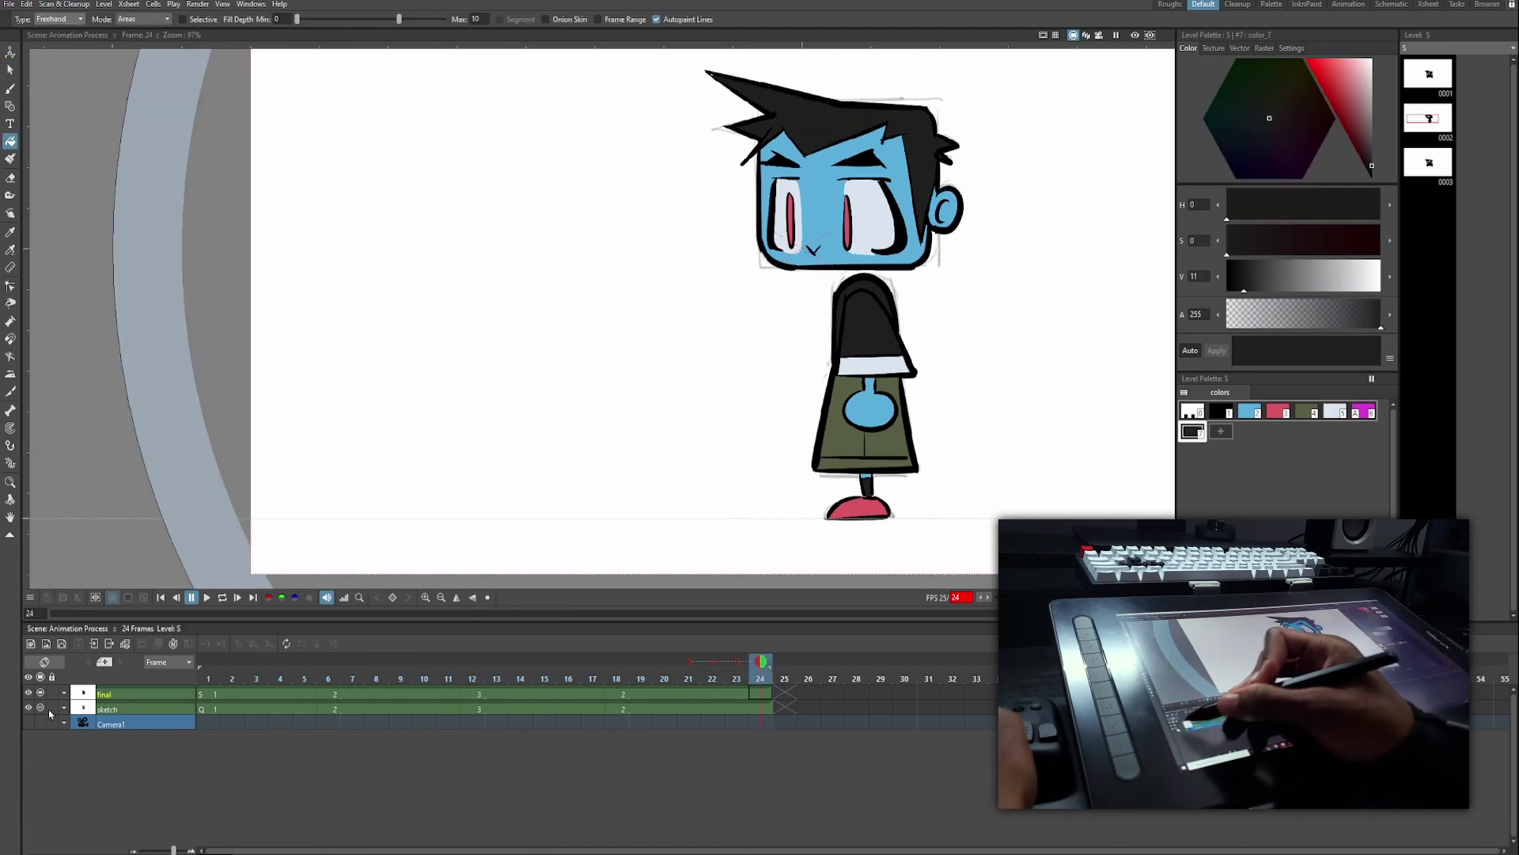
Hide the sketch level and play the coloured walk cycle as a loop.
left_click(40, 707)
left_click(222, 597)
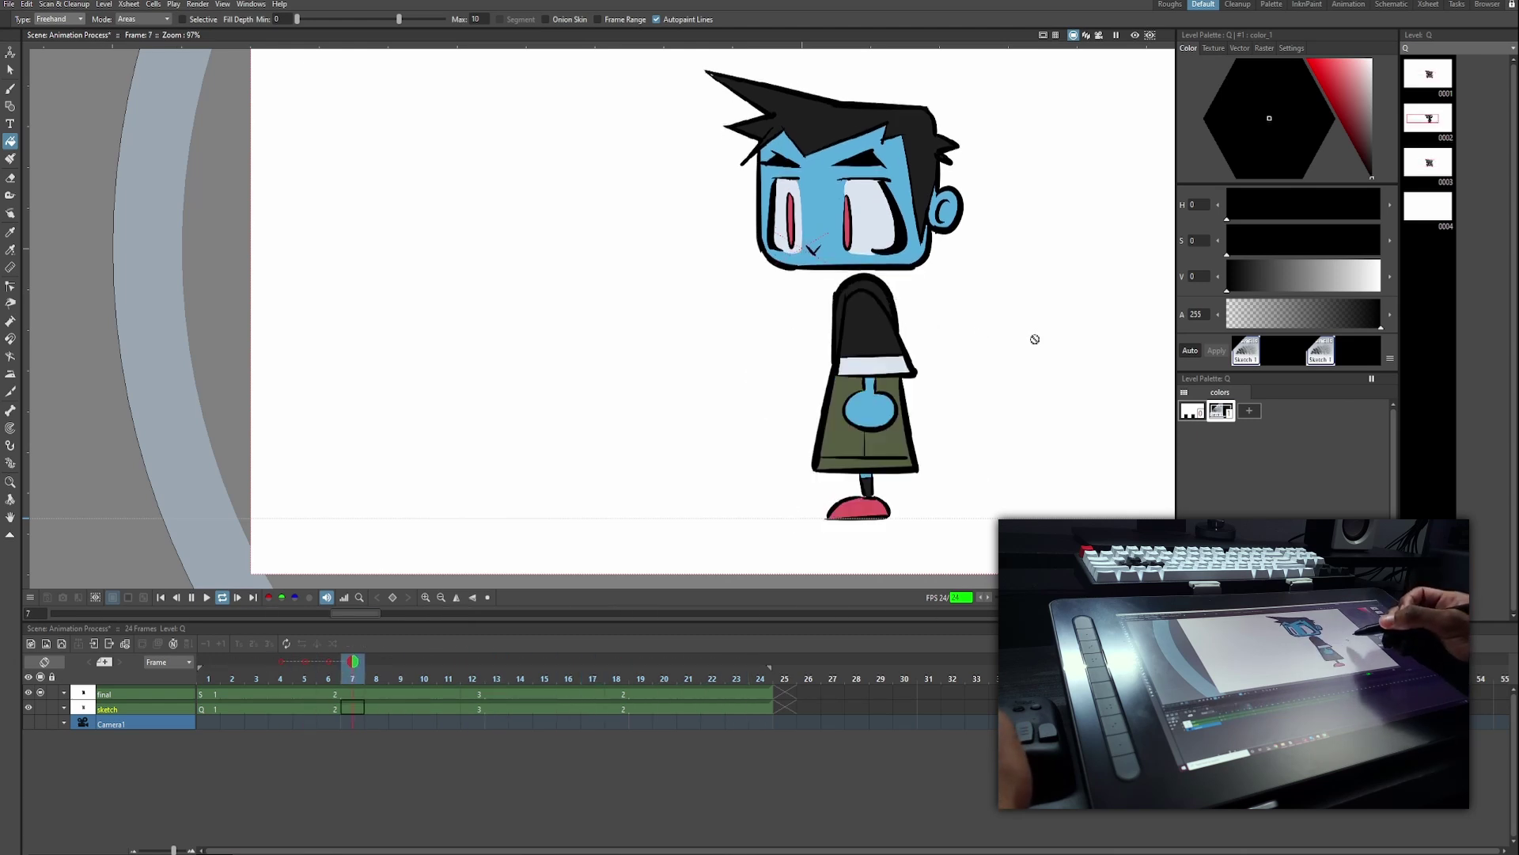
key("p")
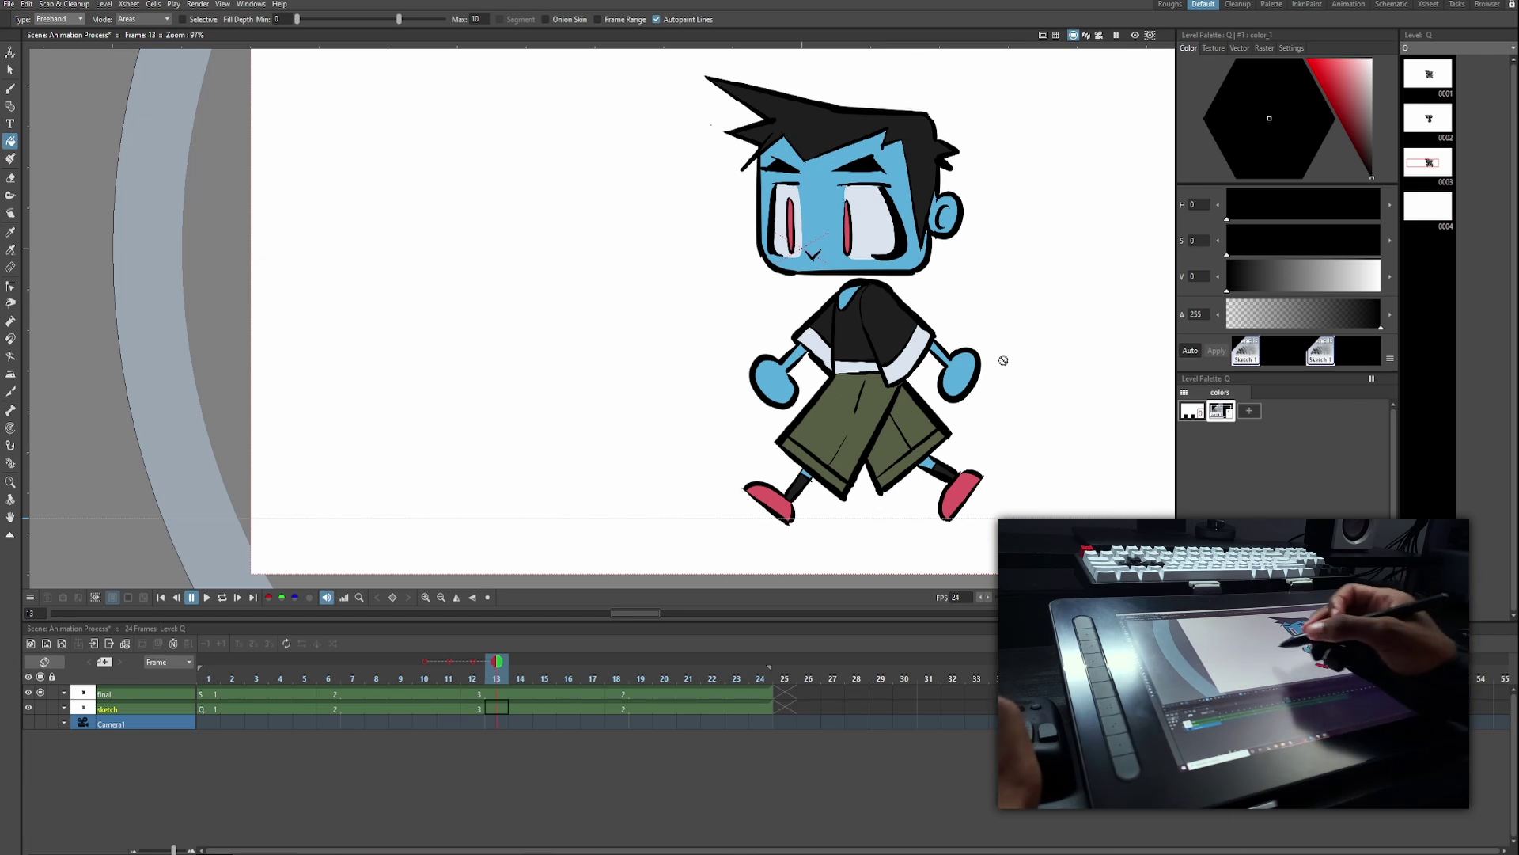
Set the file format to gif in the output settings.
left_click(200, 5)
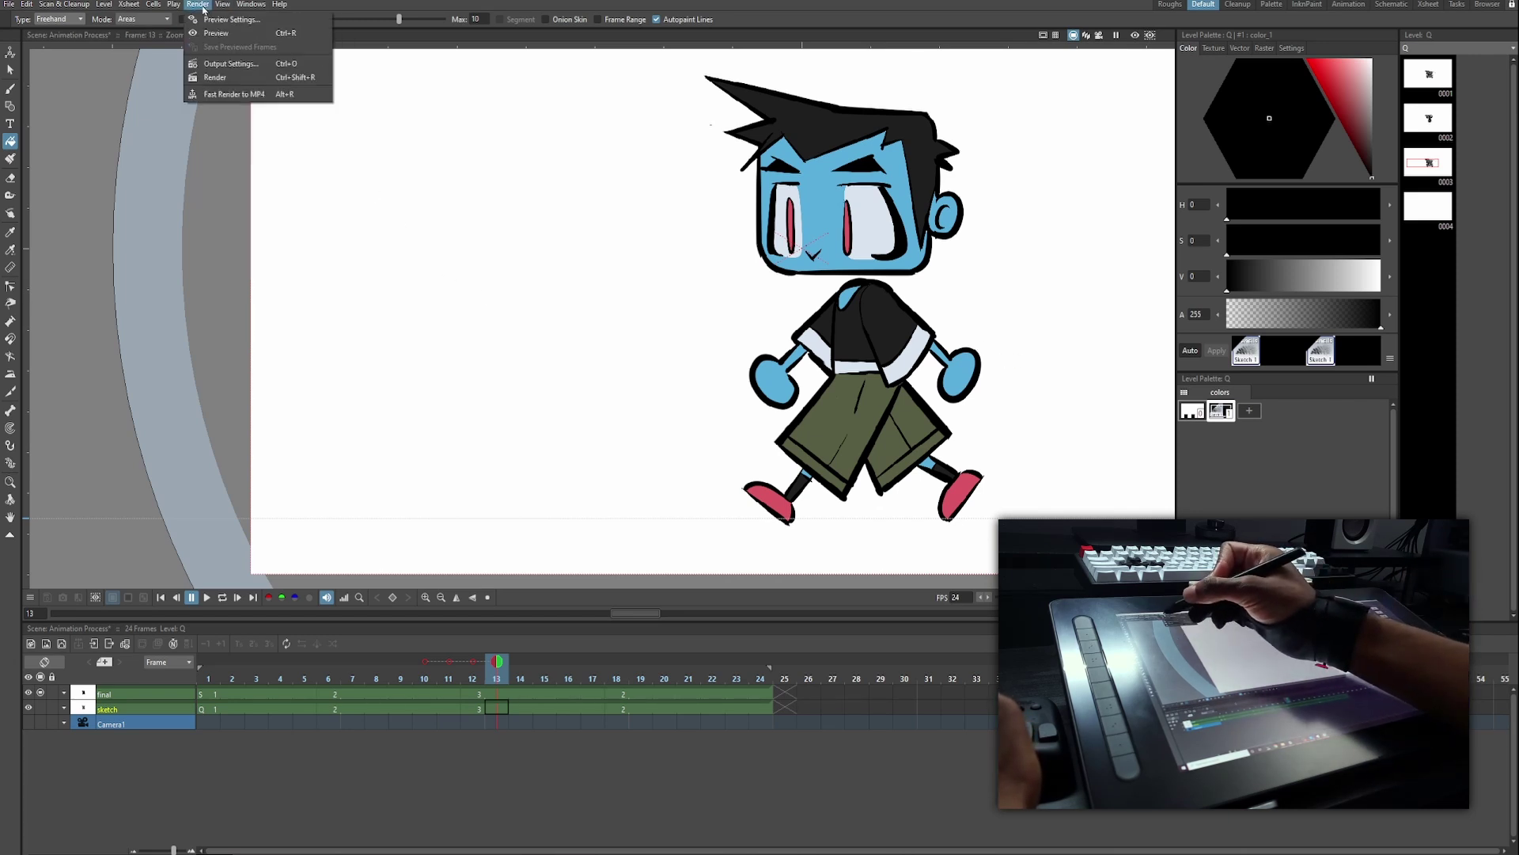
left_click(231, 64)
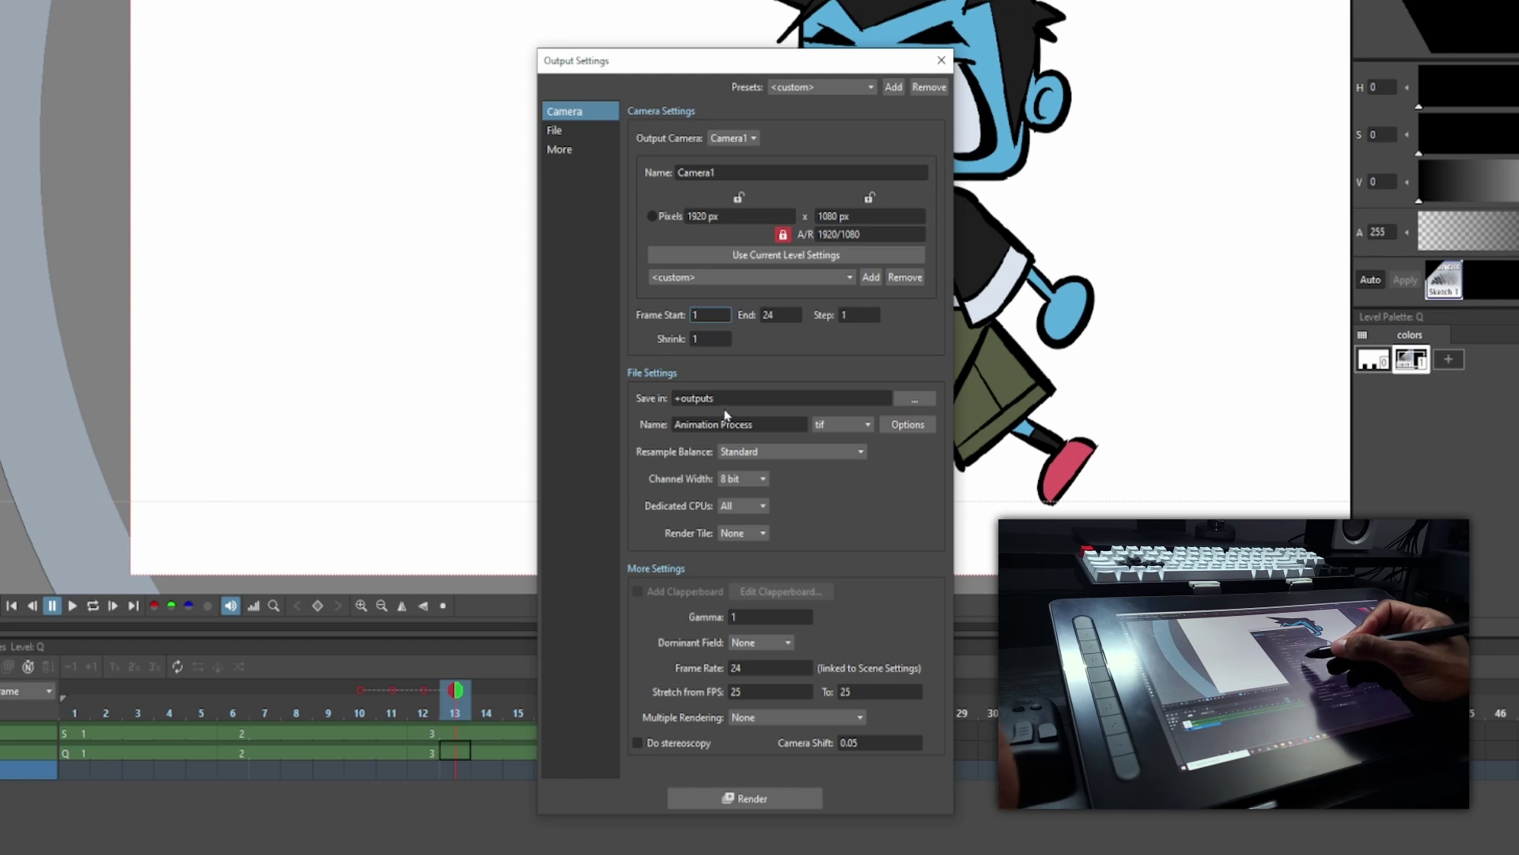
left_click(831, 425)
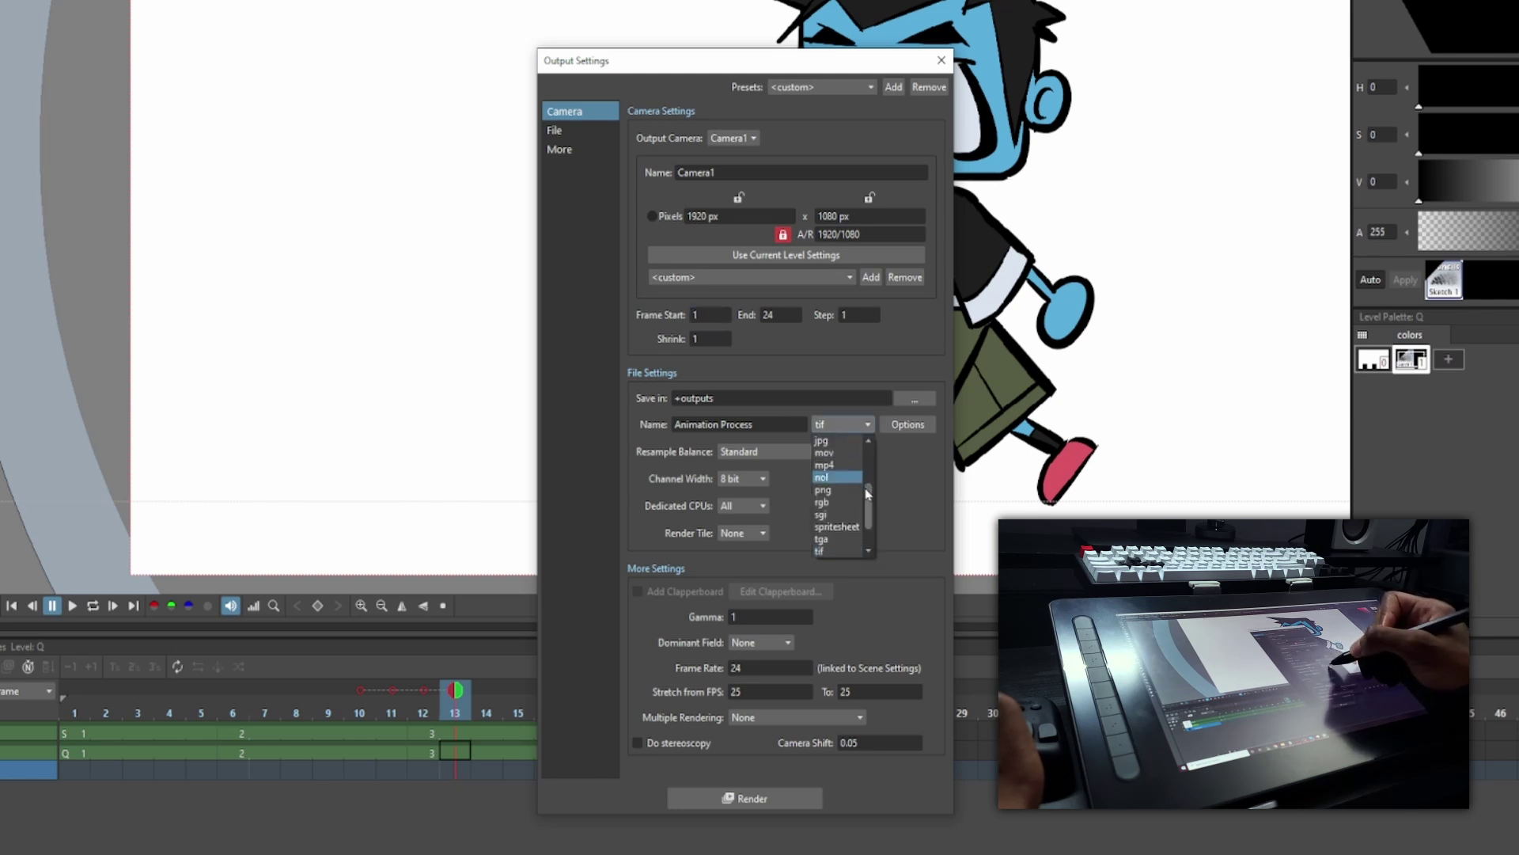
left_click_drag(869, 510, 869, 487)
left_click(844, 465)
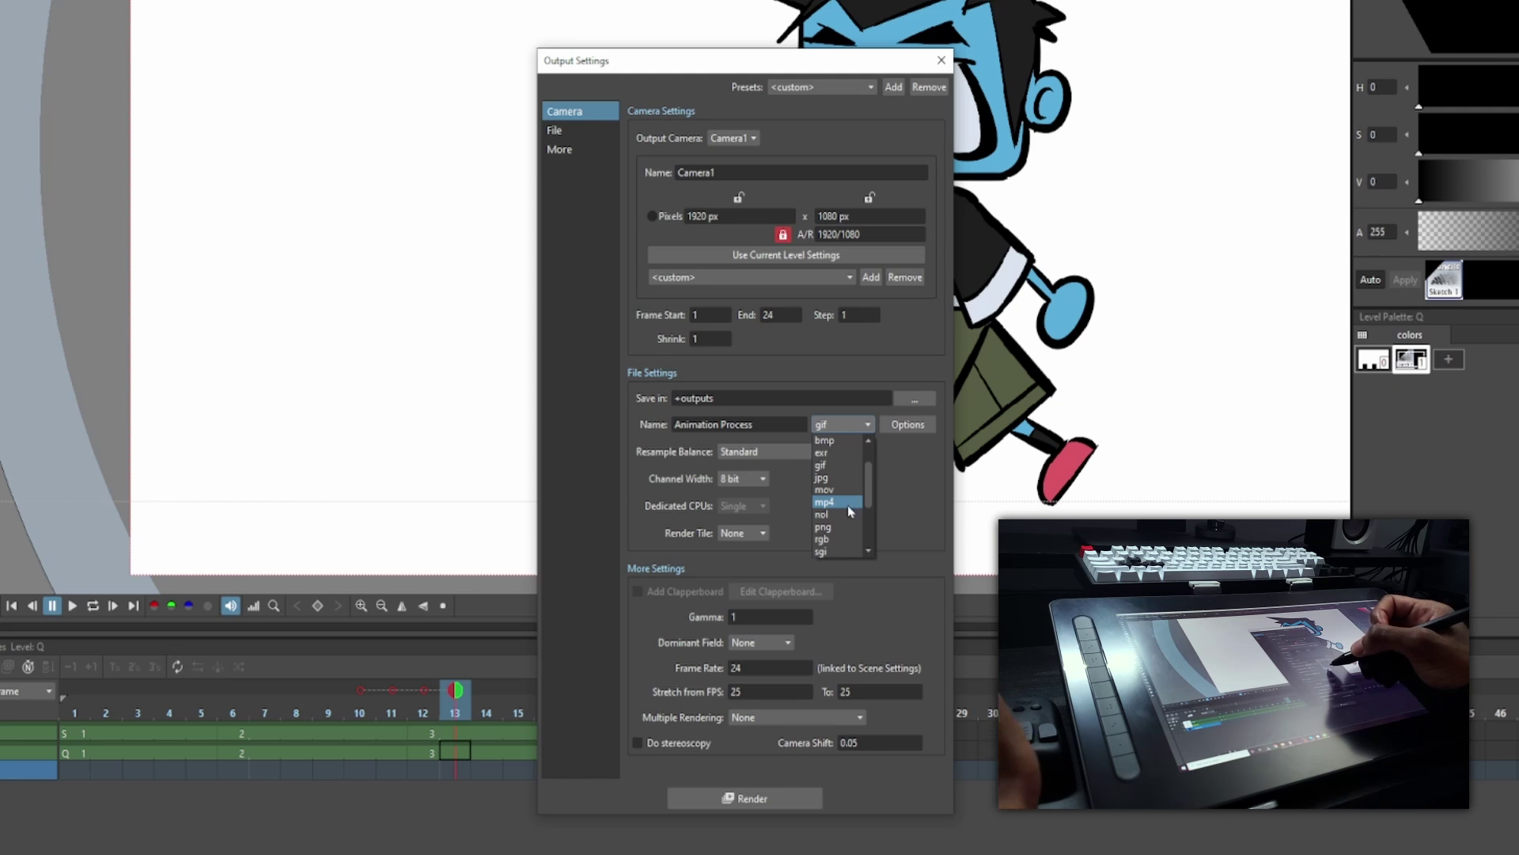
Try avi as the output format, return it to gif and close the output settings.
scroll(872, 504, "down", 2)
left_click_drag(872, 504, 874, 466)
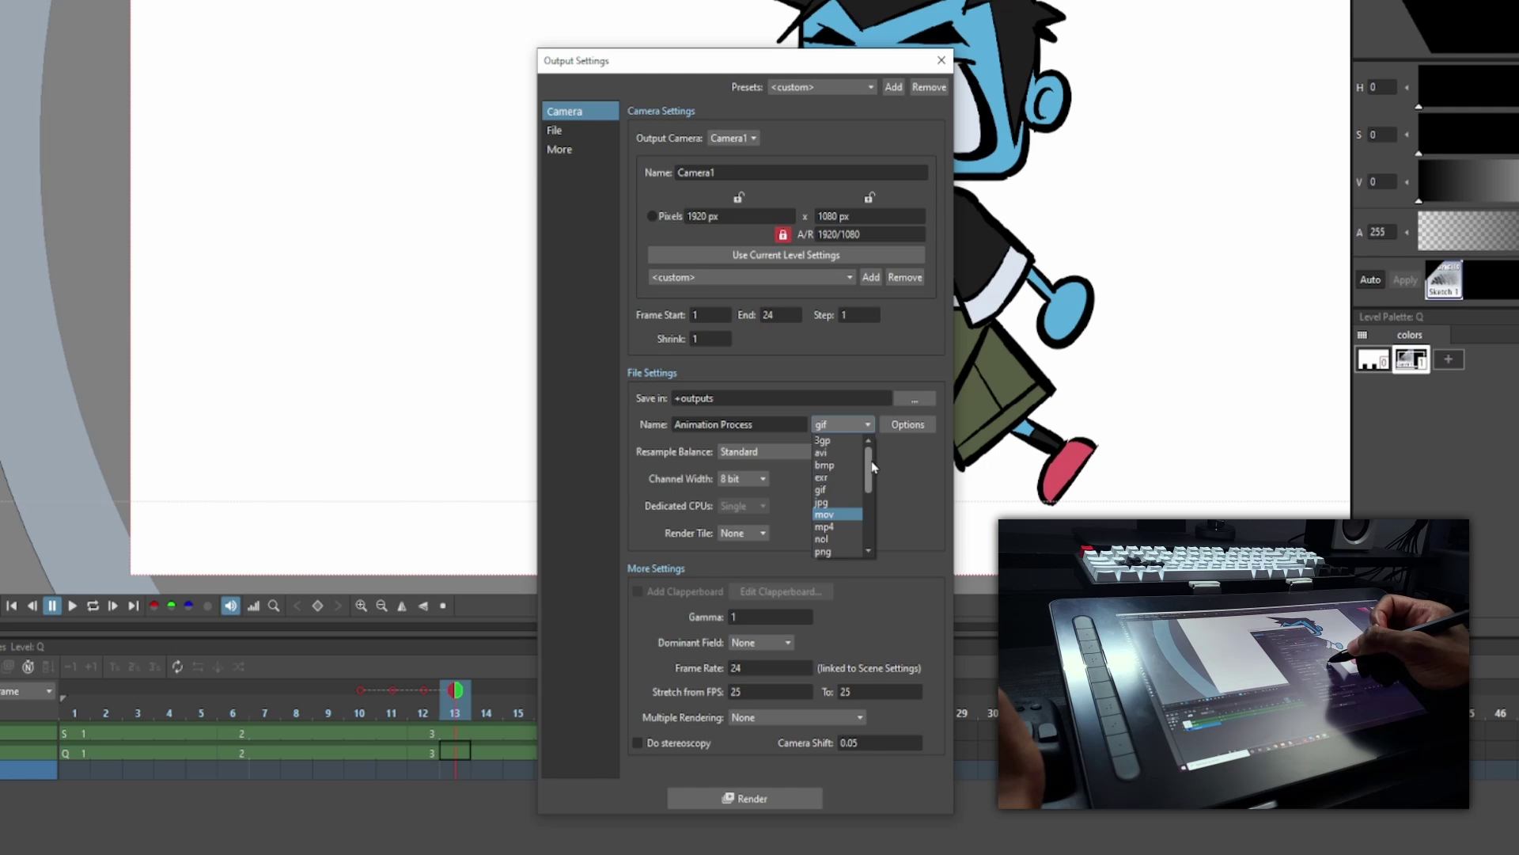
left_click(860, 452)
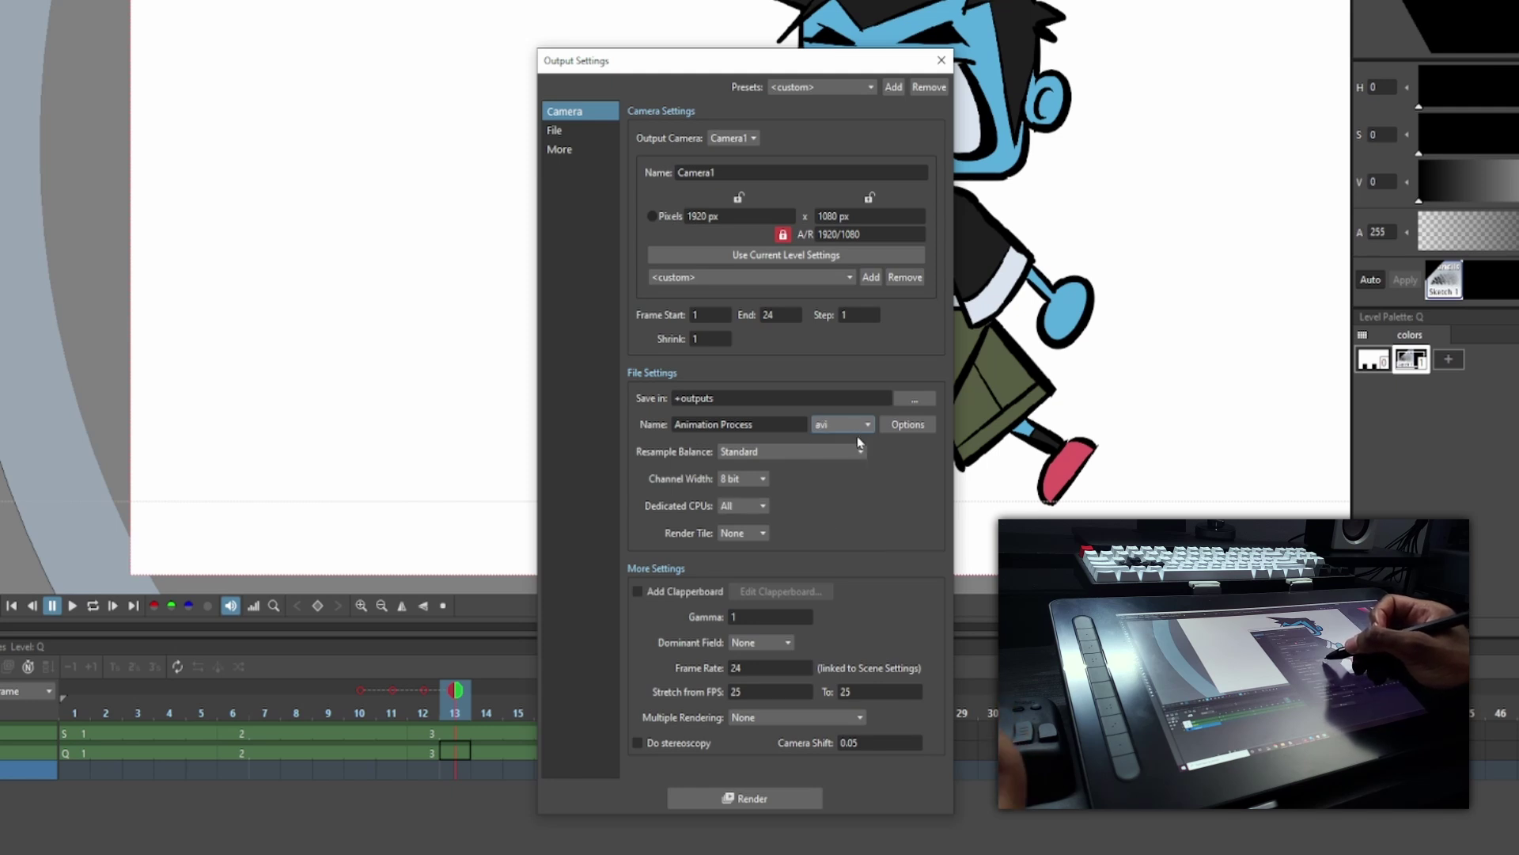
left_click(854, 425)
left_click(844, 491)
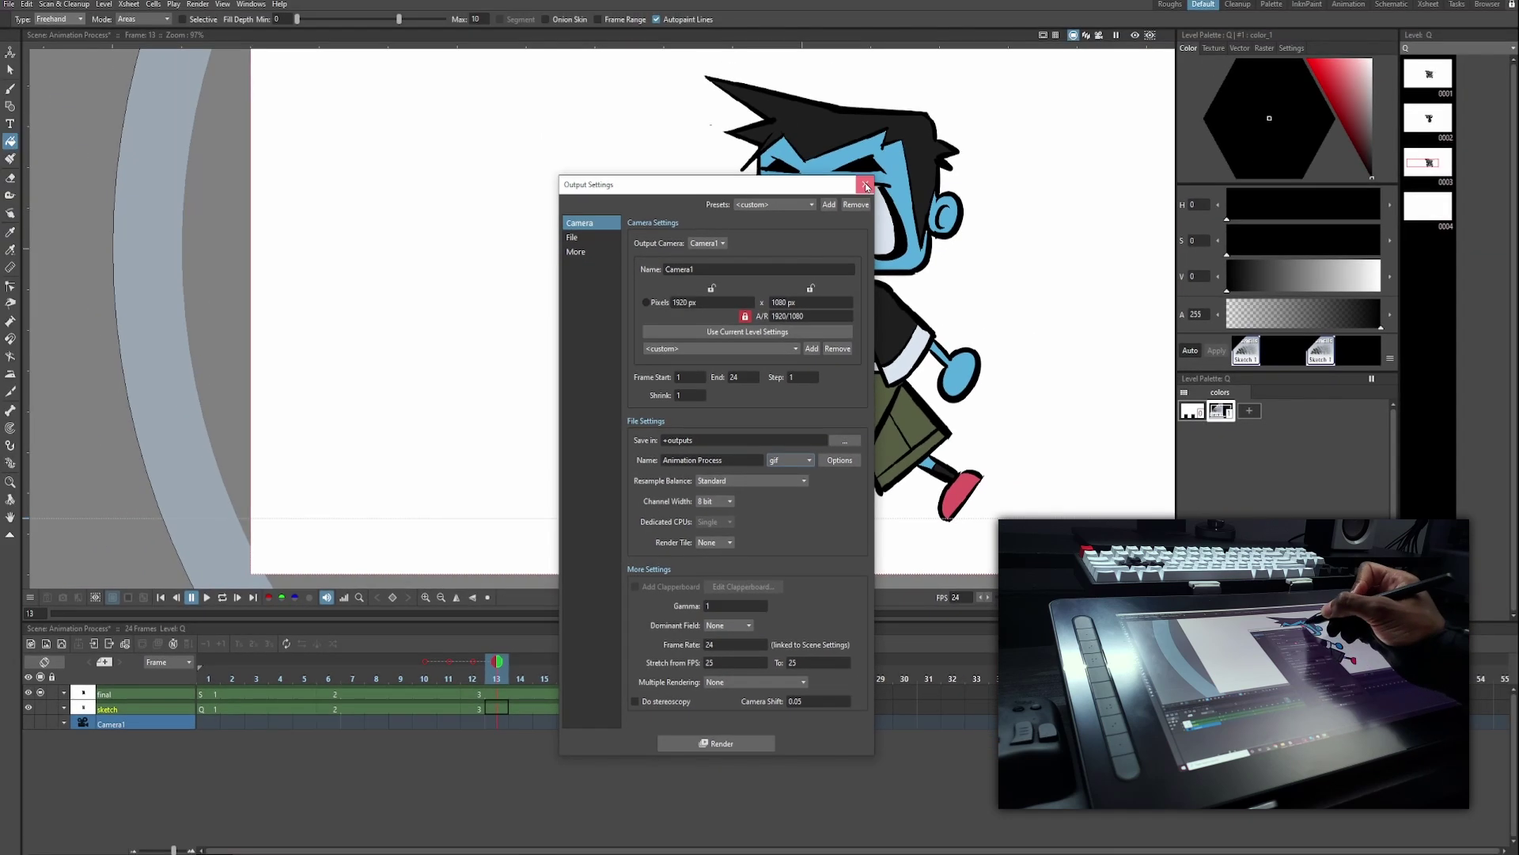
left_click(940, 61)
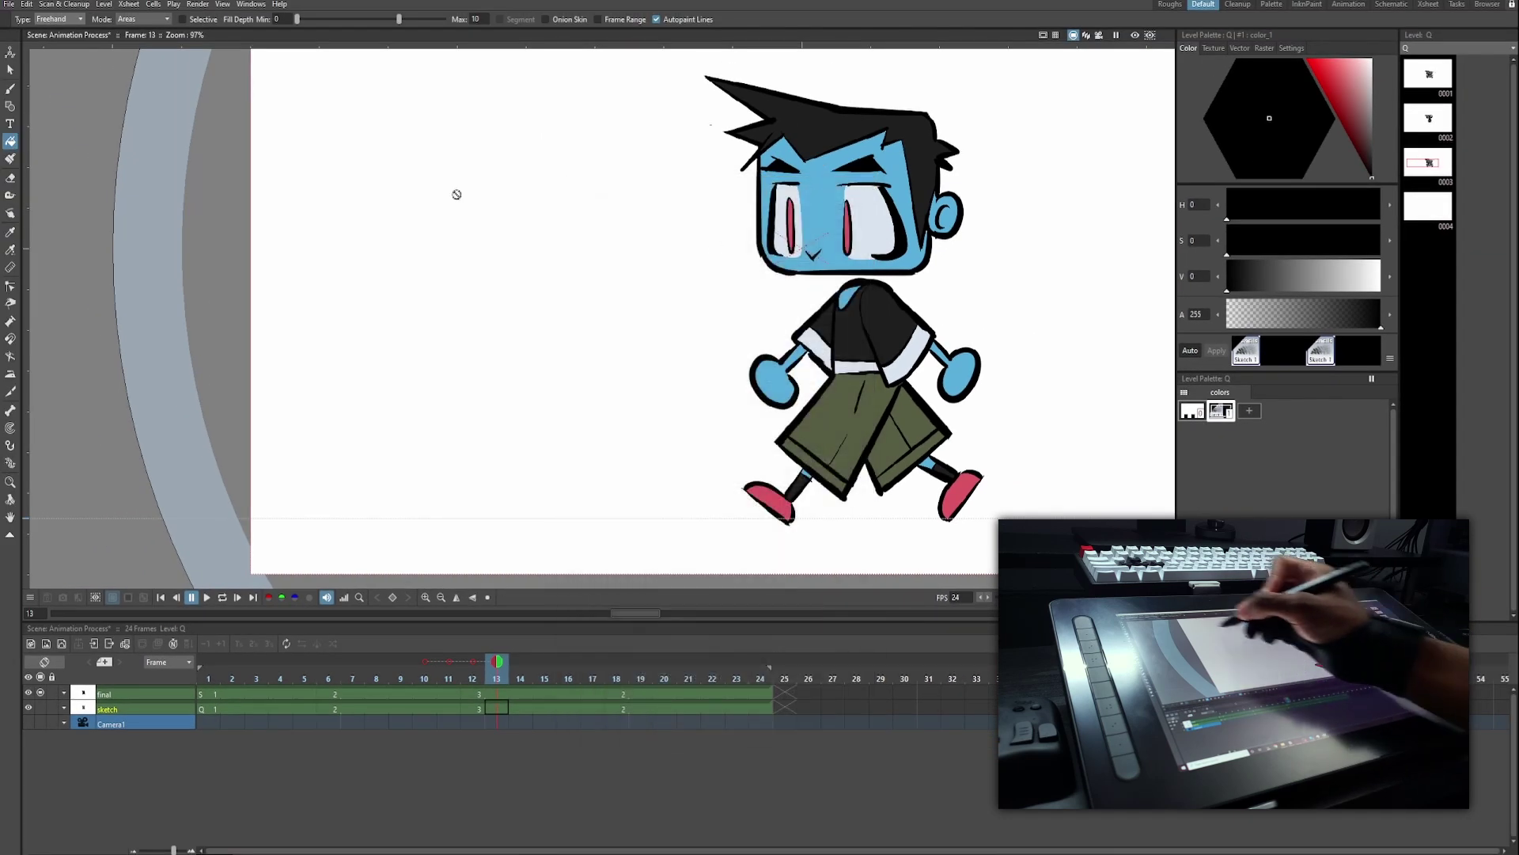
Make the camera background fully opaque white in the scene settings, with an alpha of 255.
left_click(129, 5)
left_click(144, 10)
left_click(141, 6)
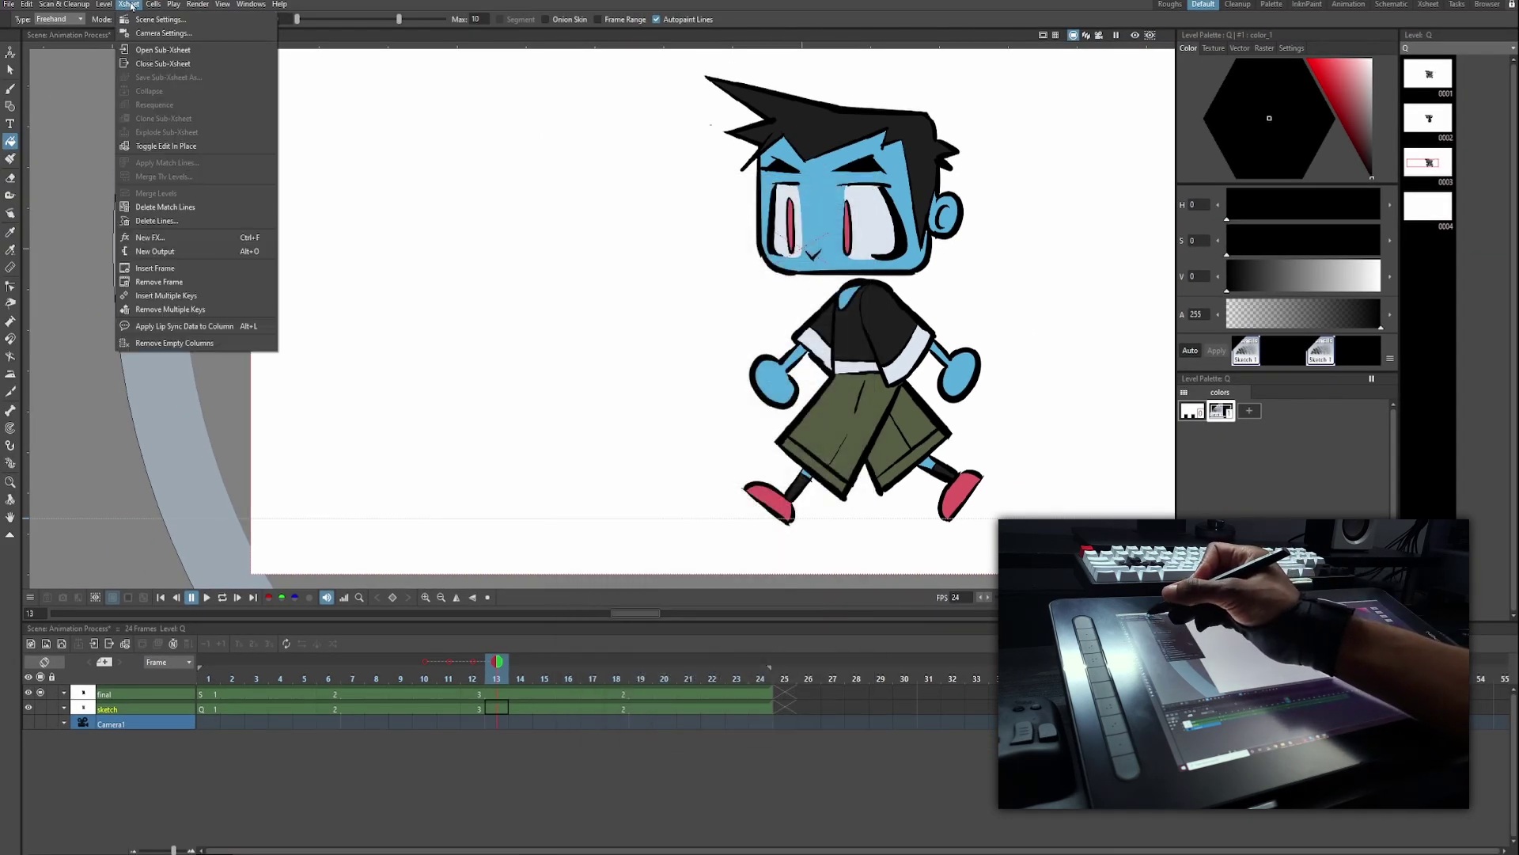
left_click(150, 17)
left_click_drag(994, 404, 793, 257)
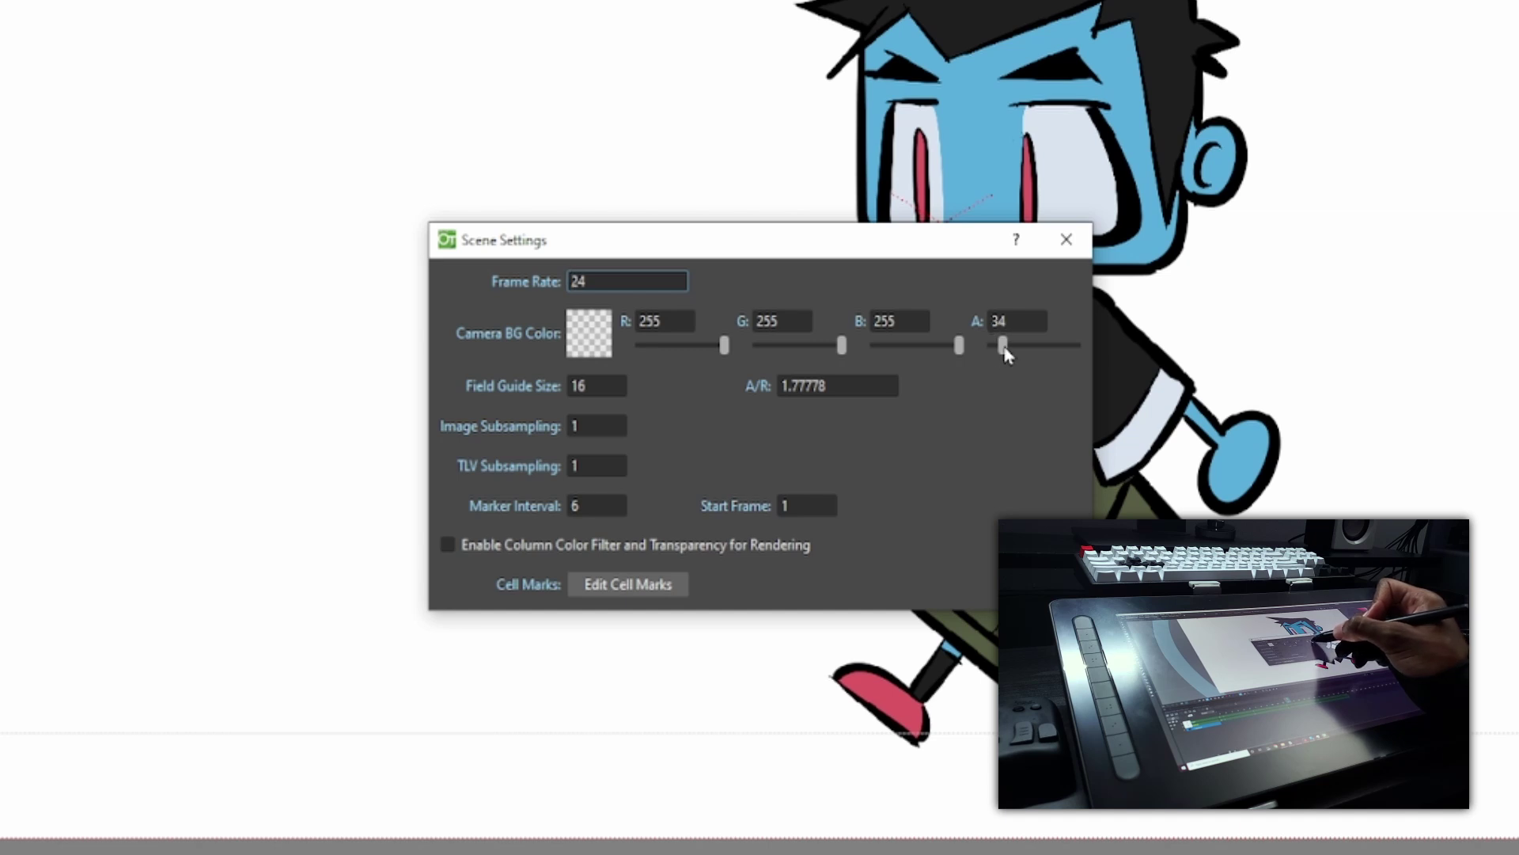
left_click_drag(1004, 347, 1085, 341)
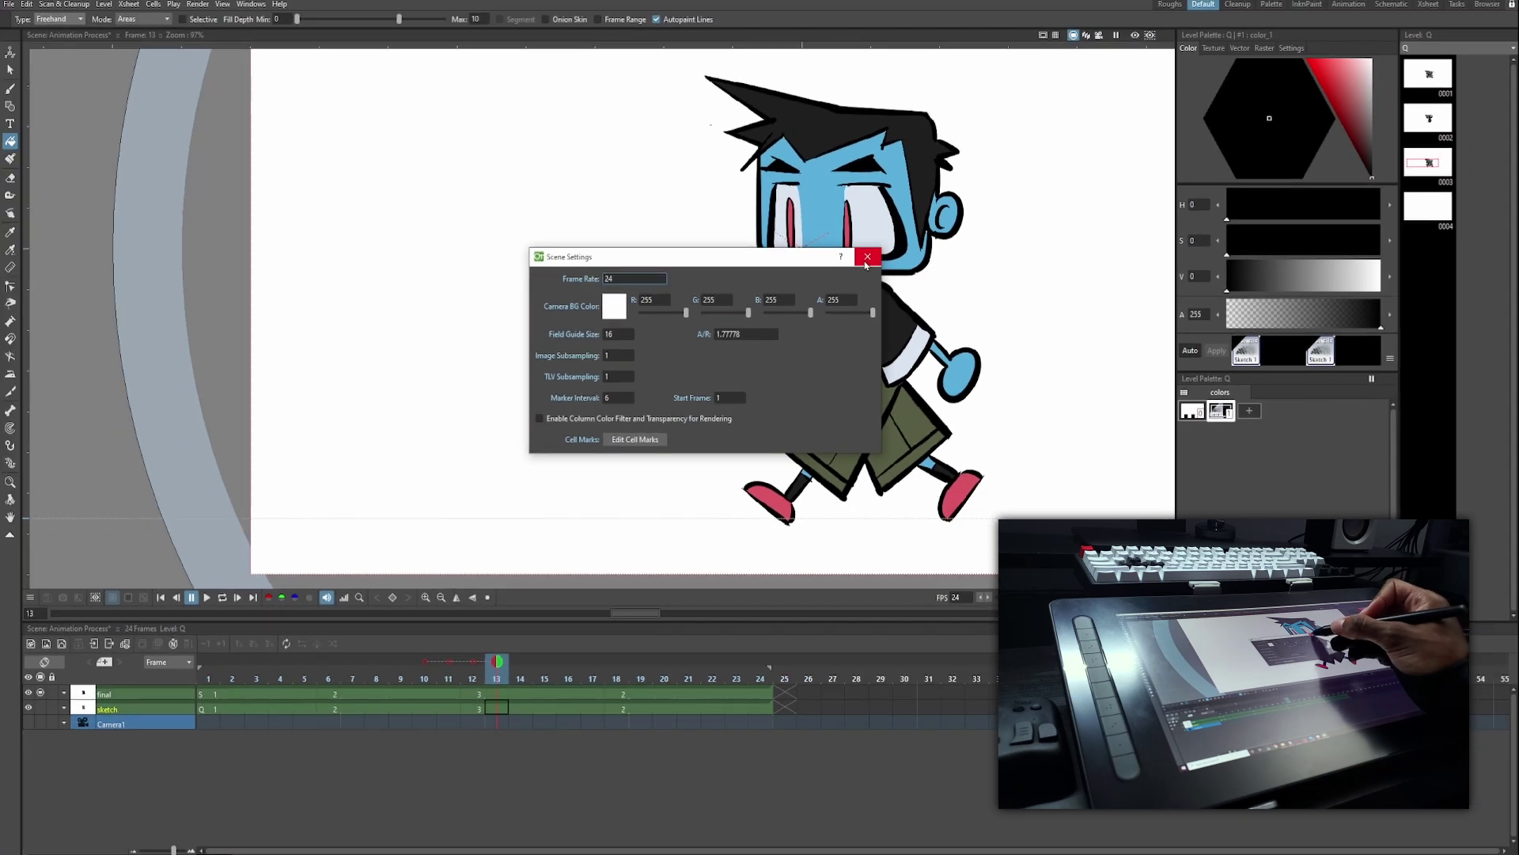
left_click(866, 257)
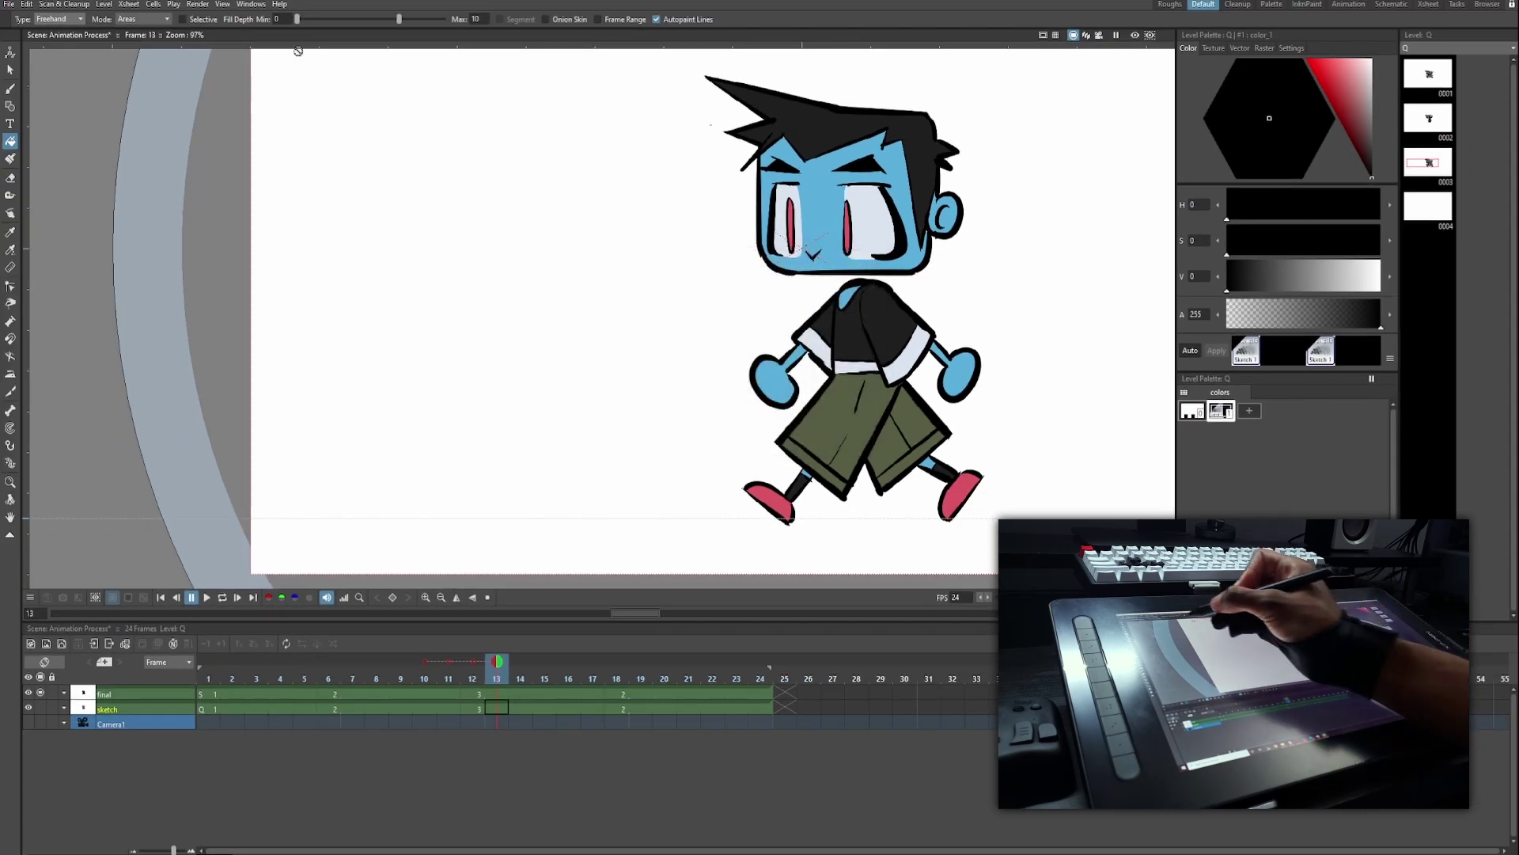
Render the scene as a gif from the output settings.
left_click(223, 5)
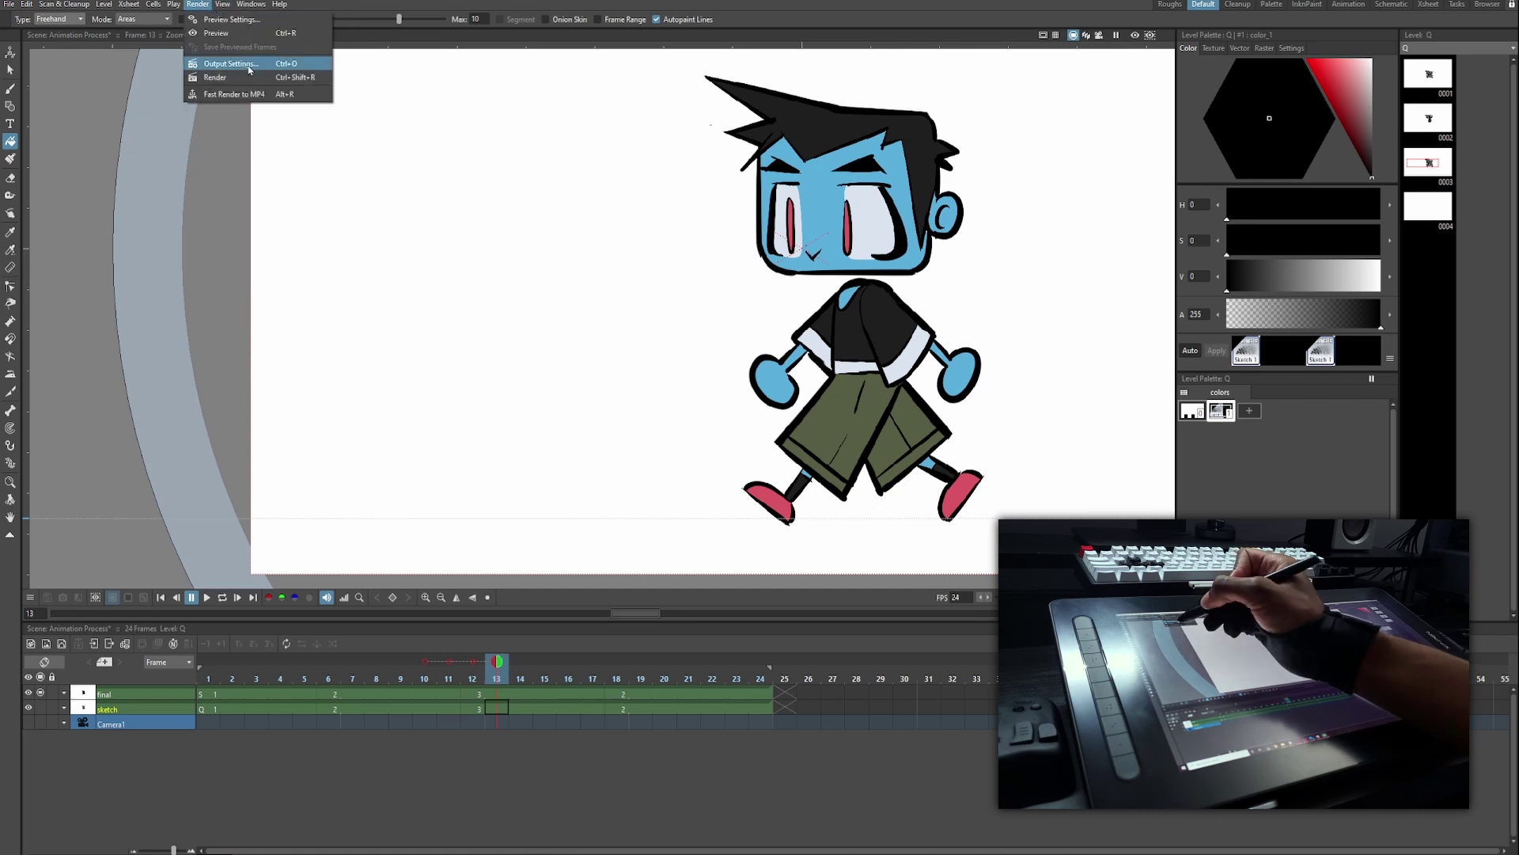
left_click(213, 61)
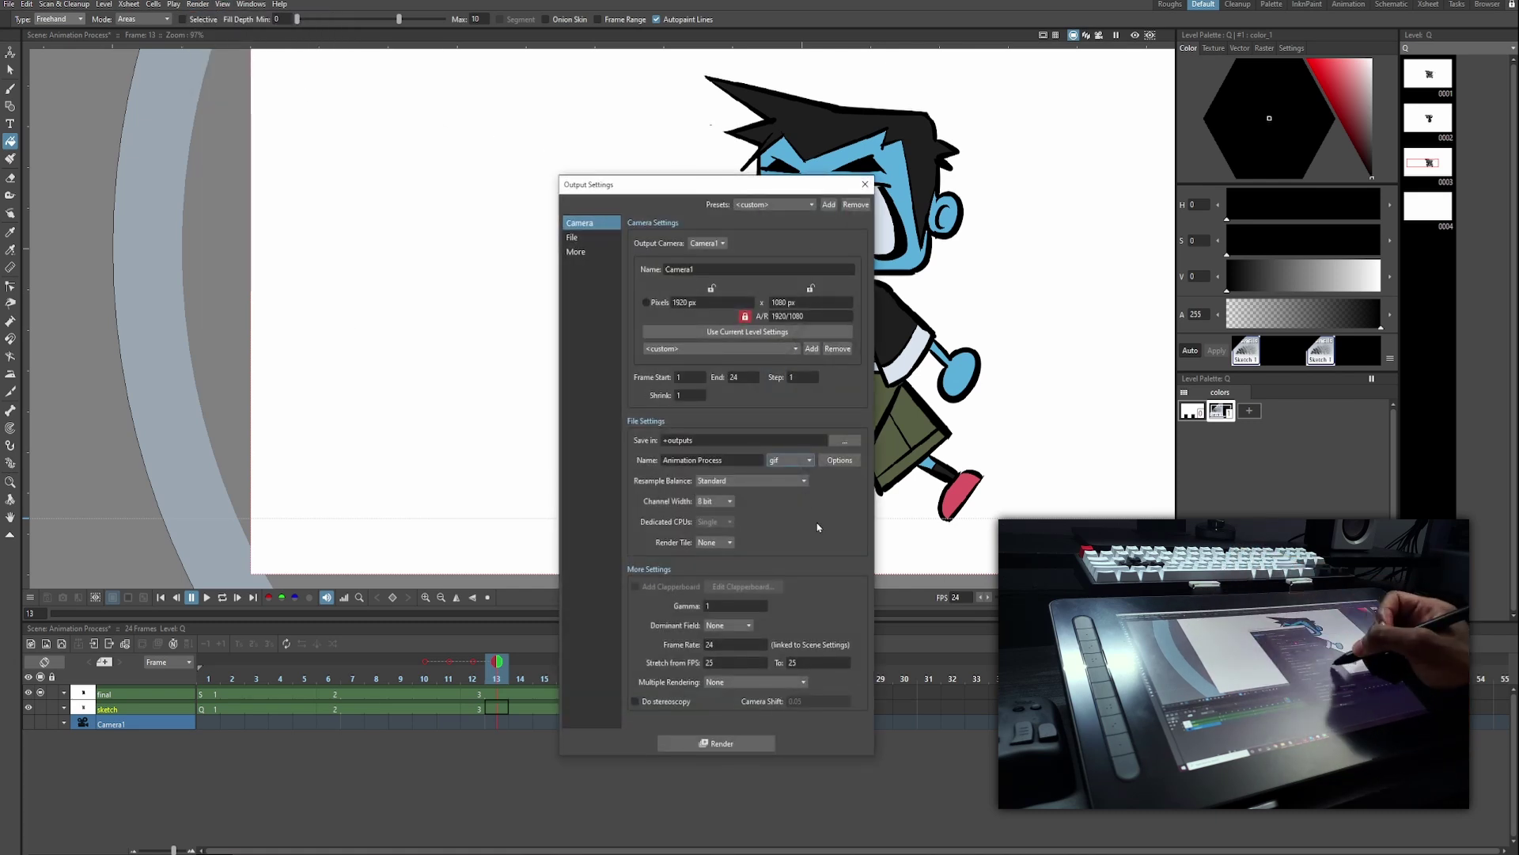
left_click(740, 748)
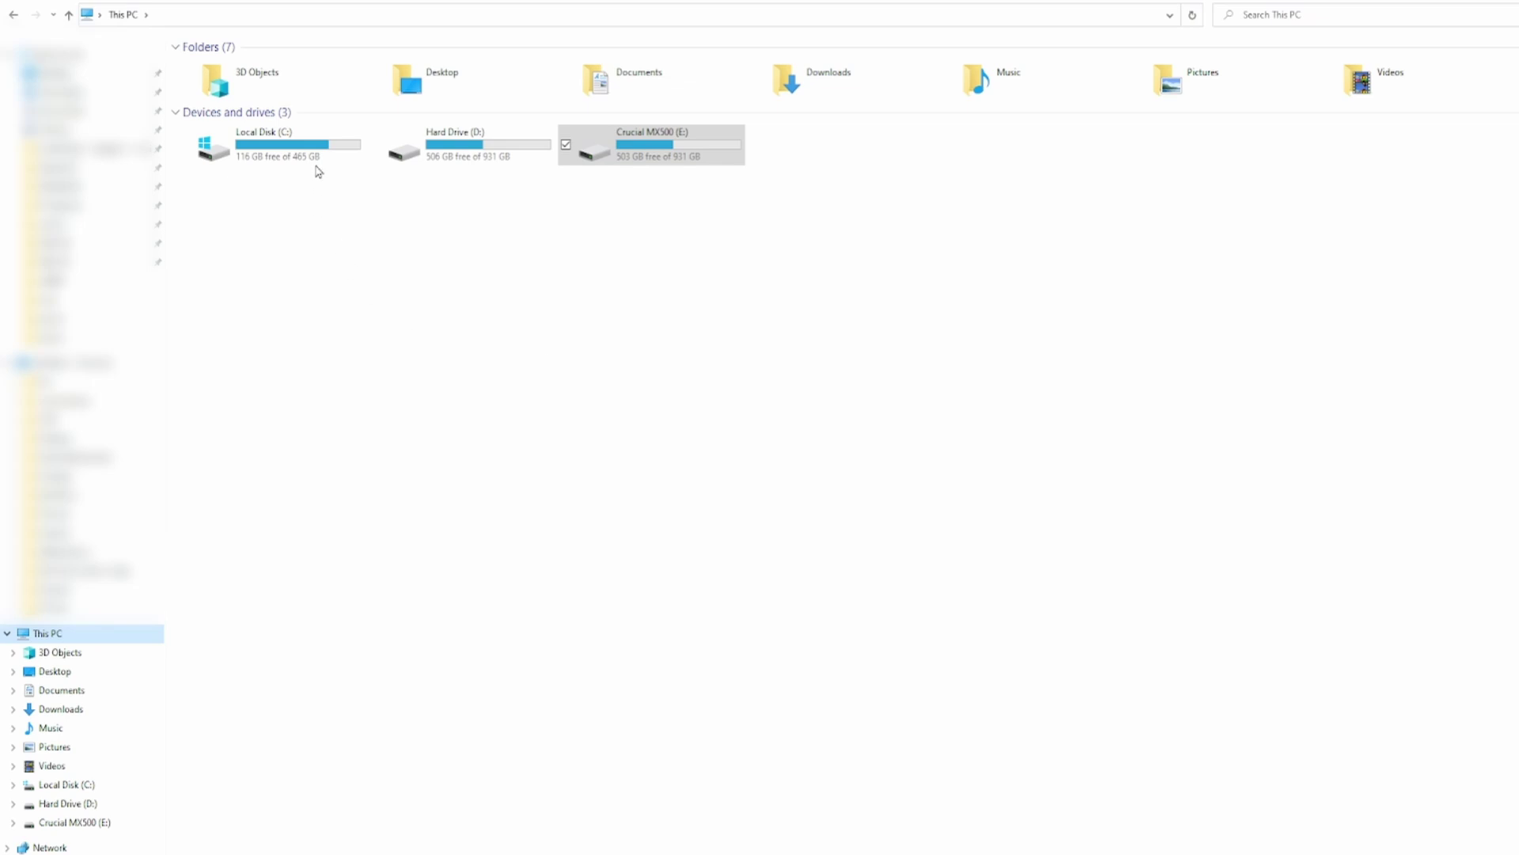
In File Explorer, open the outputs folder of the sandbox project inside OpenToonz stuff on drive C.
double_click(317, 160)
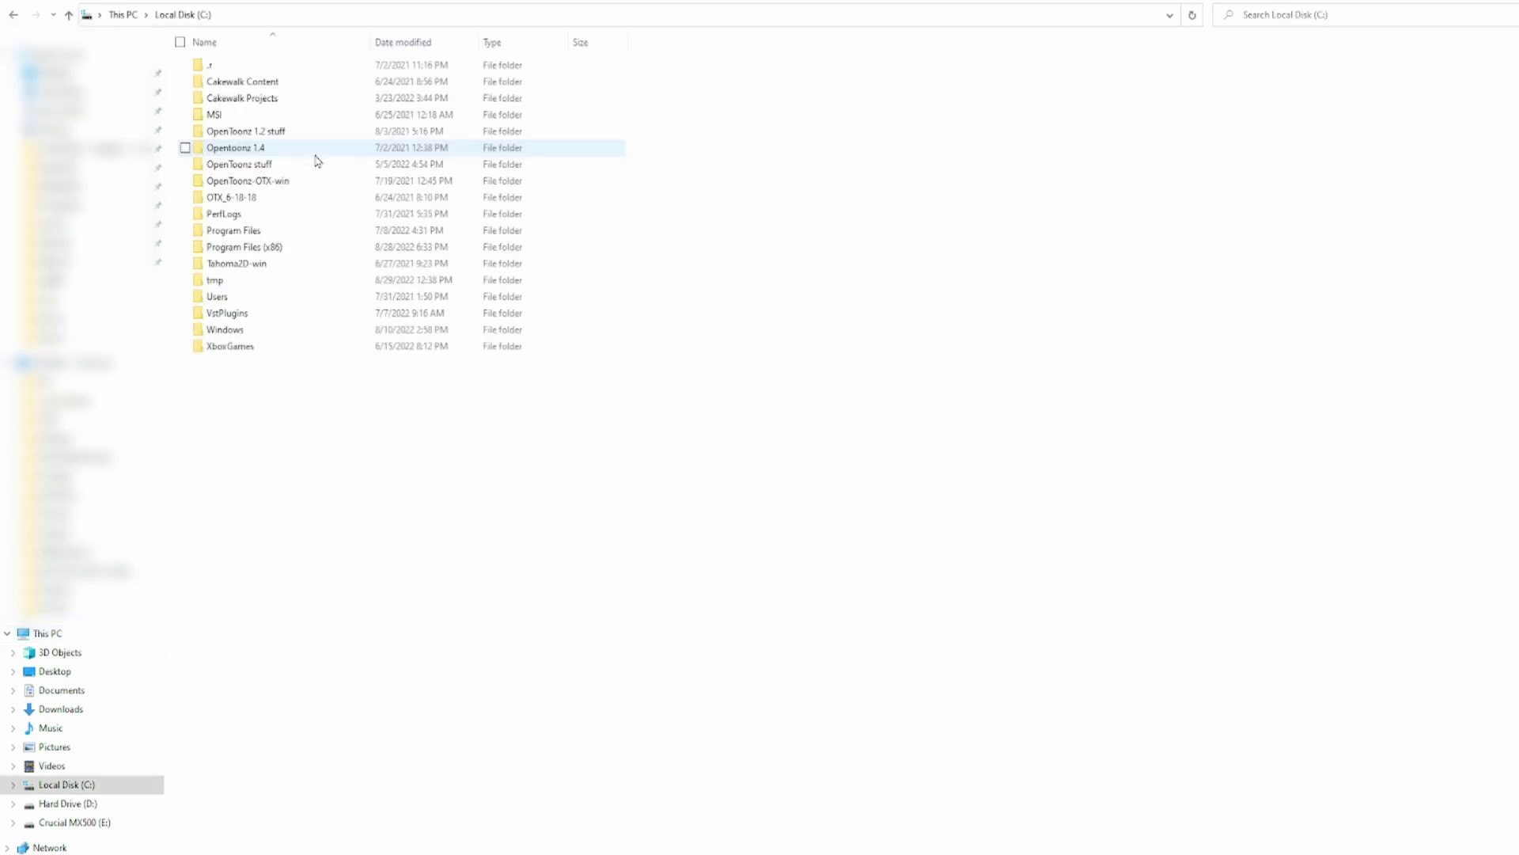
double_click(318, 165)
double_click(316, 179)
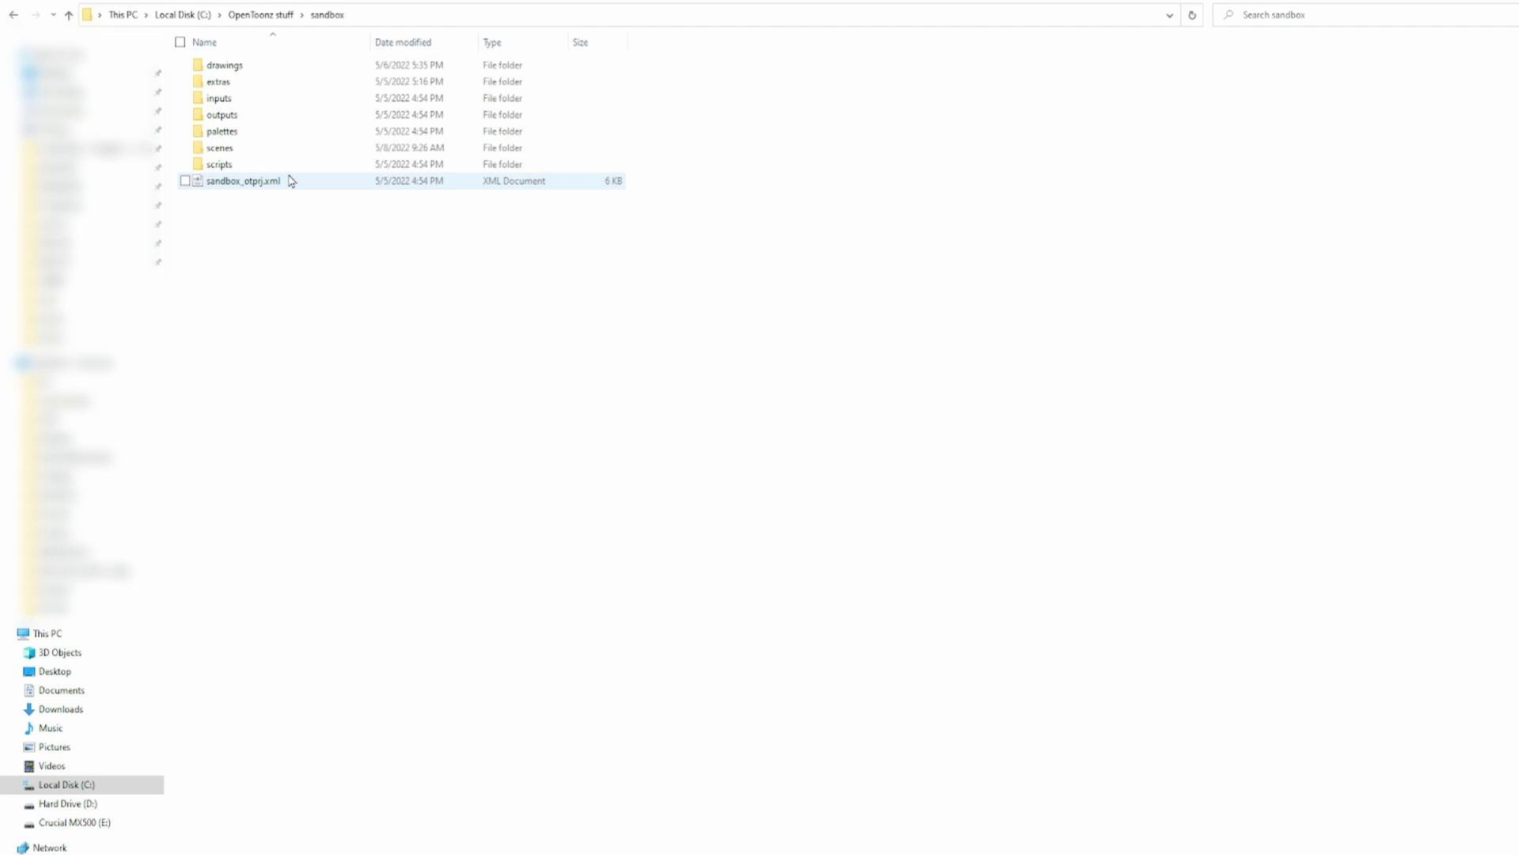
double_click(267, 119)
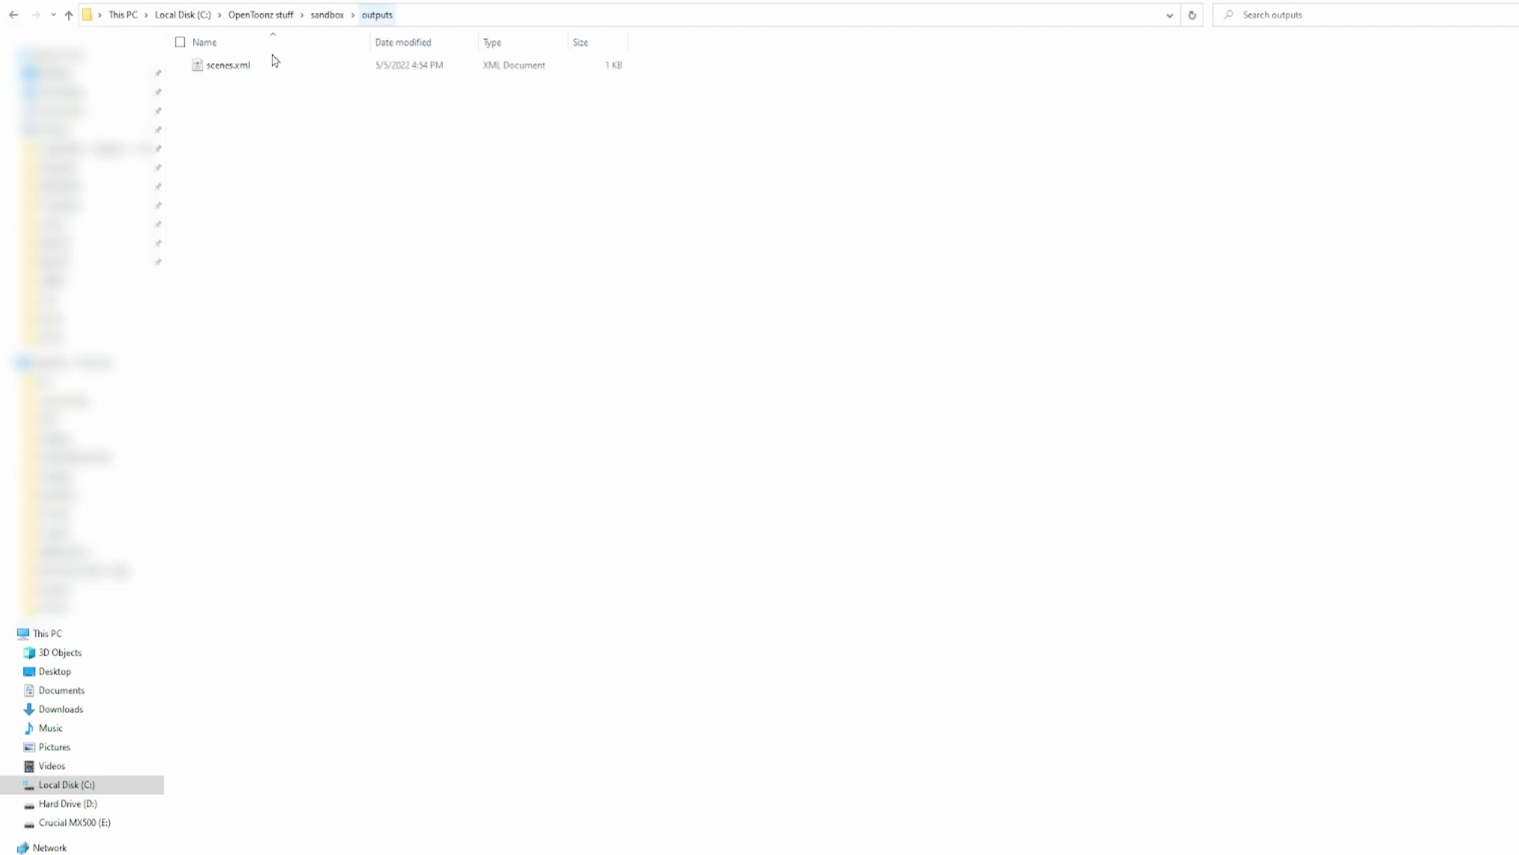
Open the rendered Animation Process.gif from the outputs folder of the Tutorials project, inside the projects folder of OpenToonz stuff.
left_click(22, 18)
left_click(22, 17)
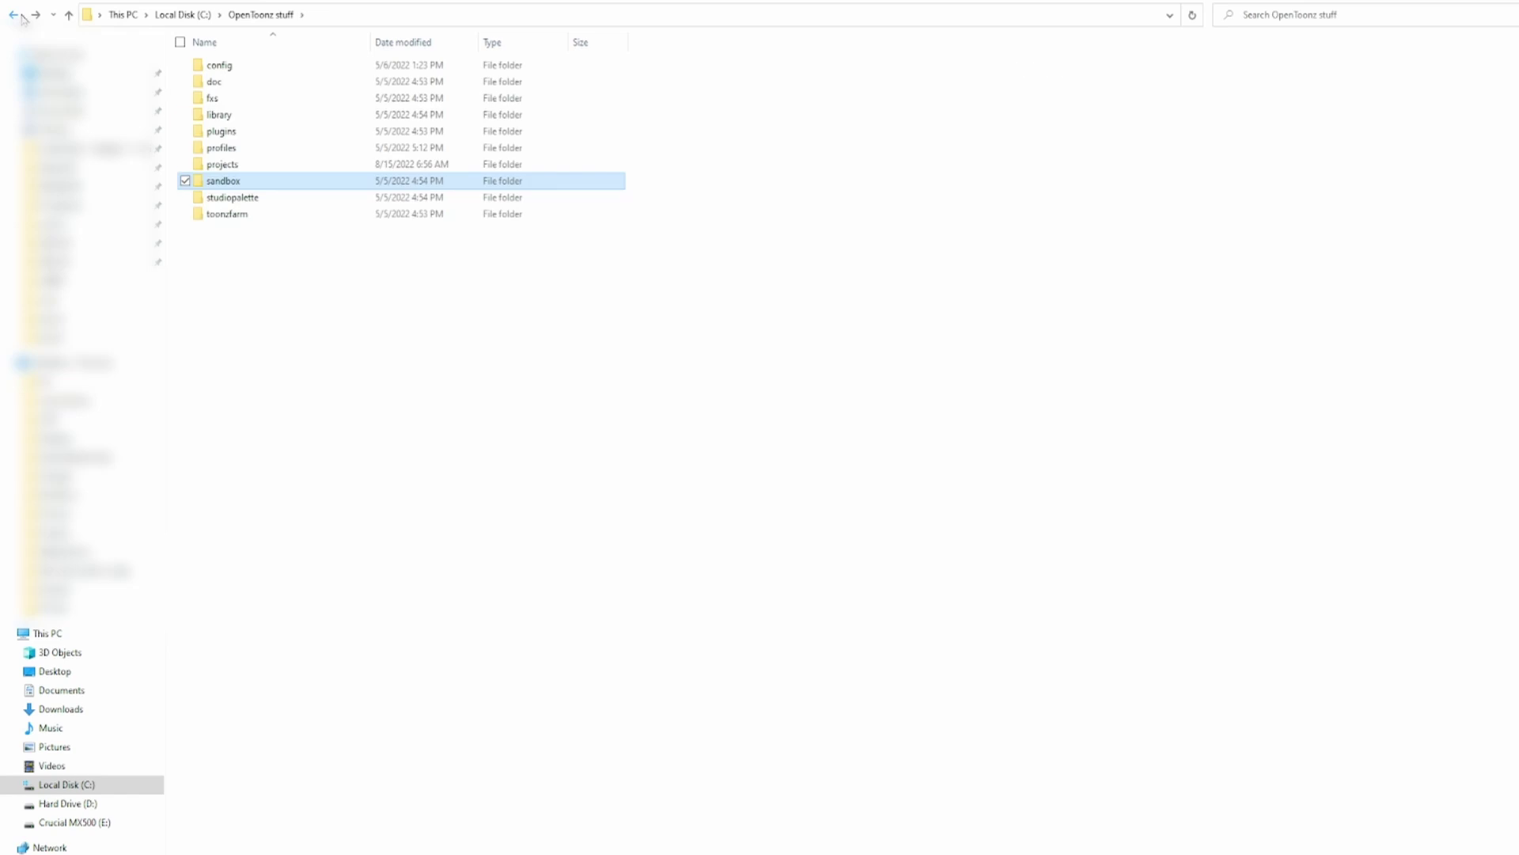
double_click(252, 164)
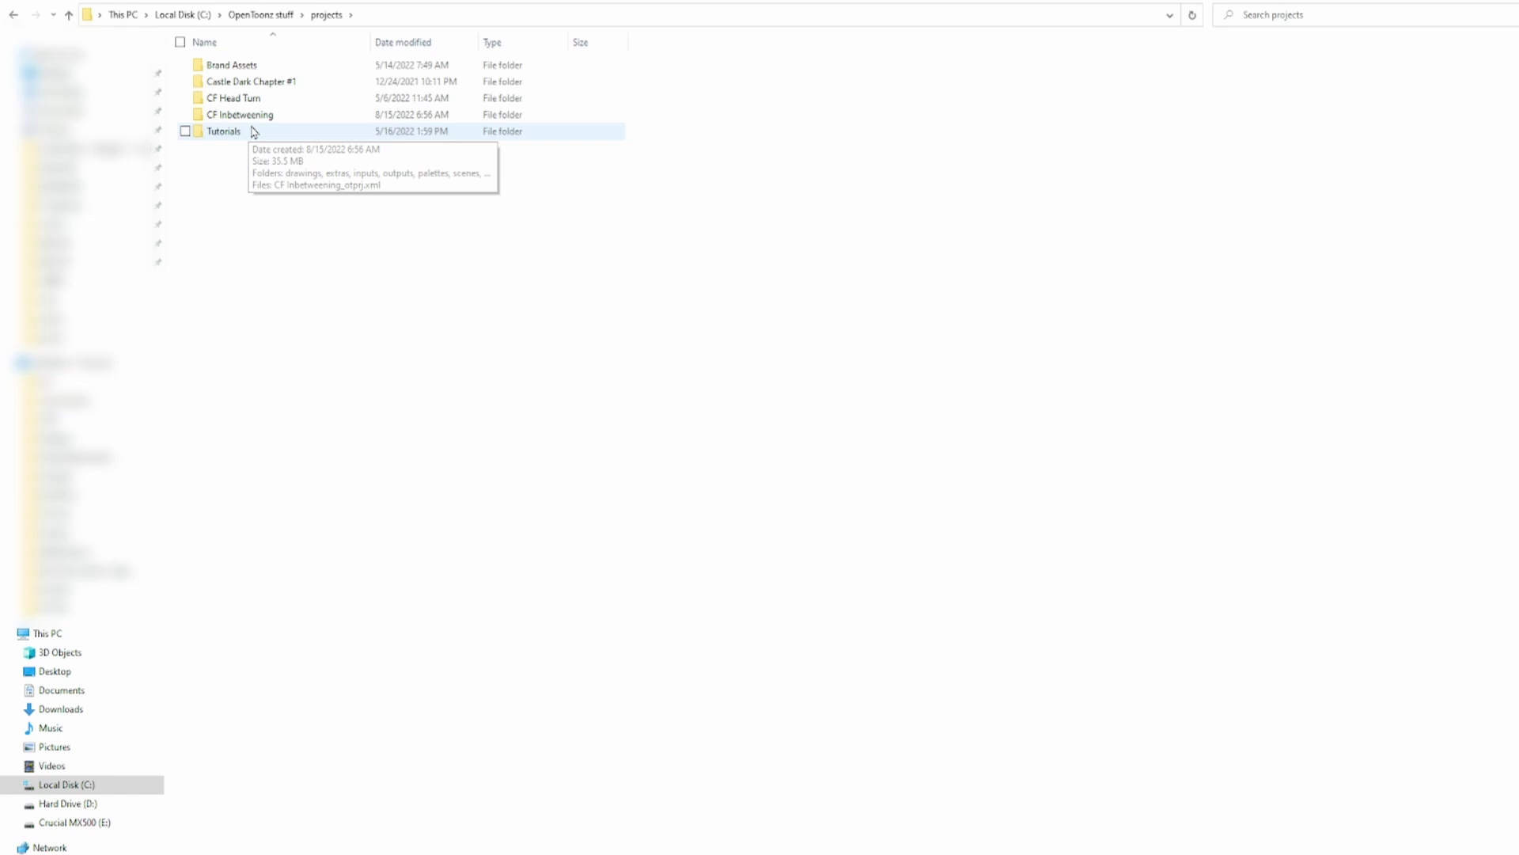
double_click(253, 131)
double_click(252, 115)
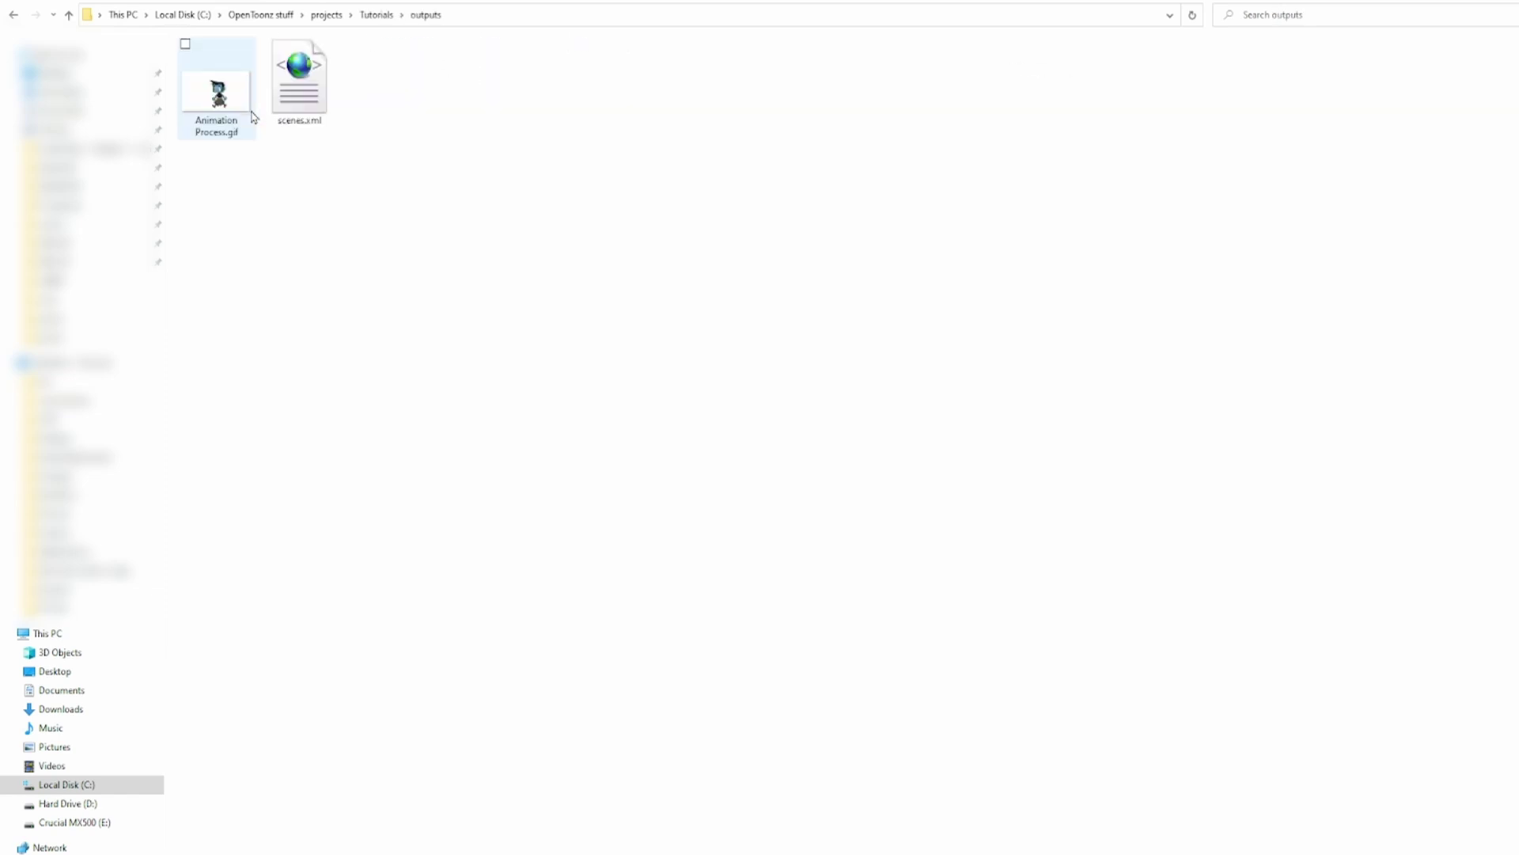
left_click(241, 121)
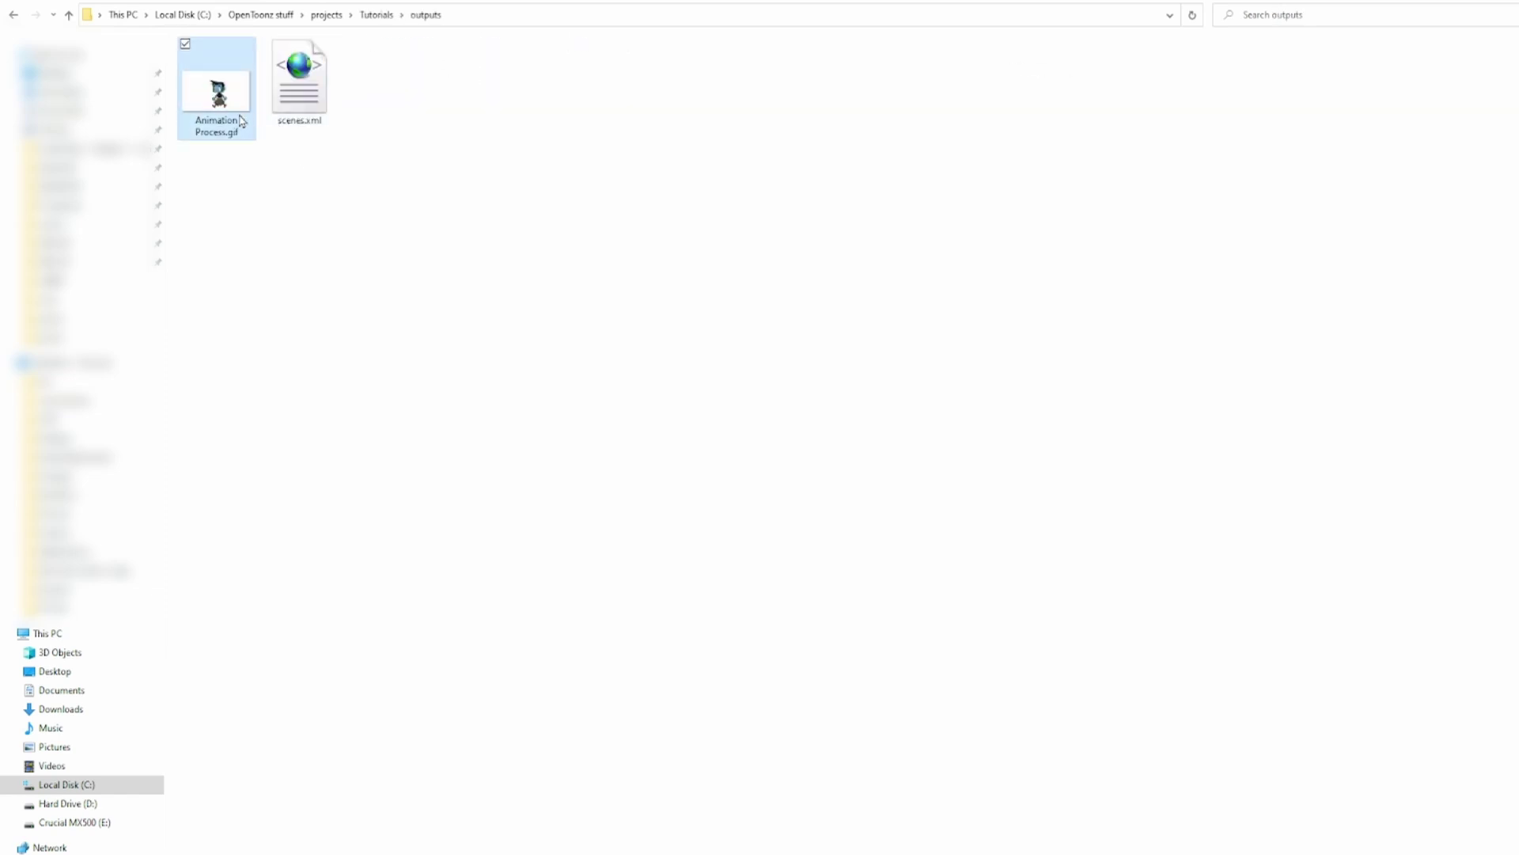
double_click(242, 121)
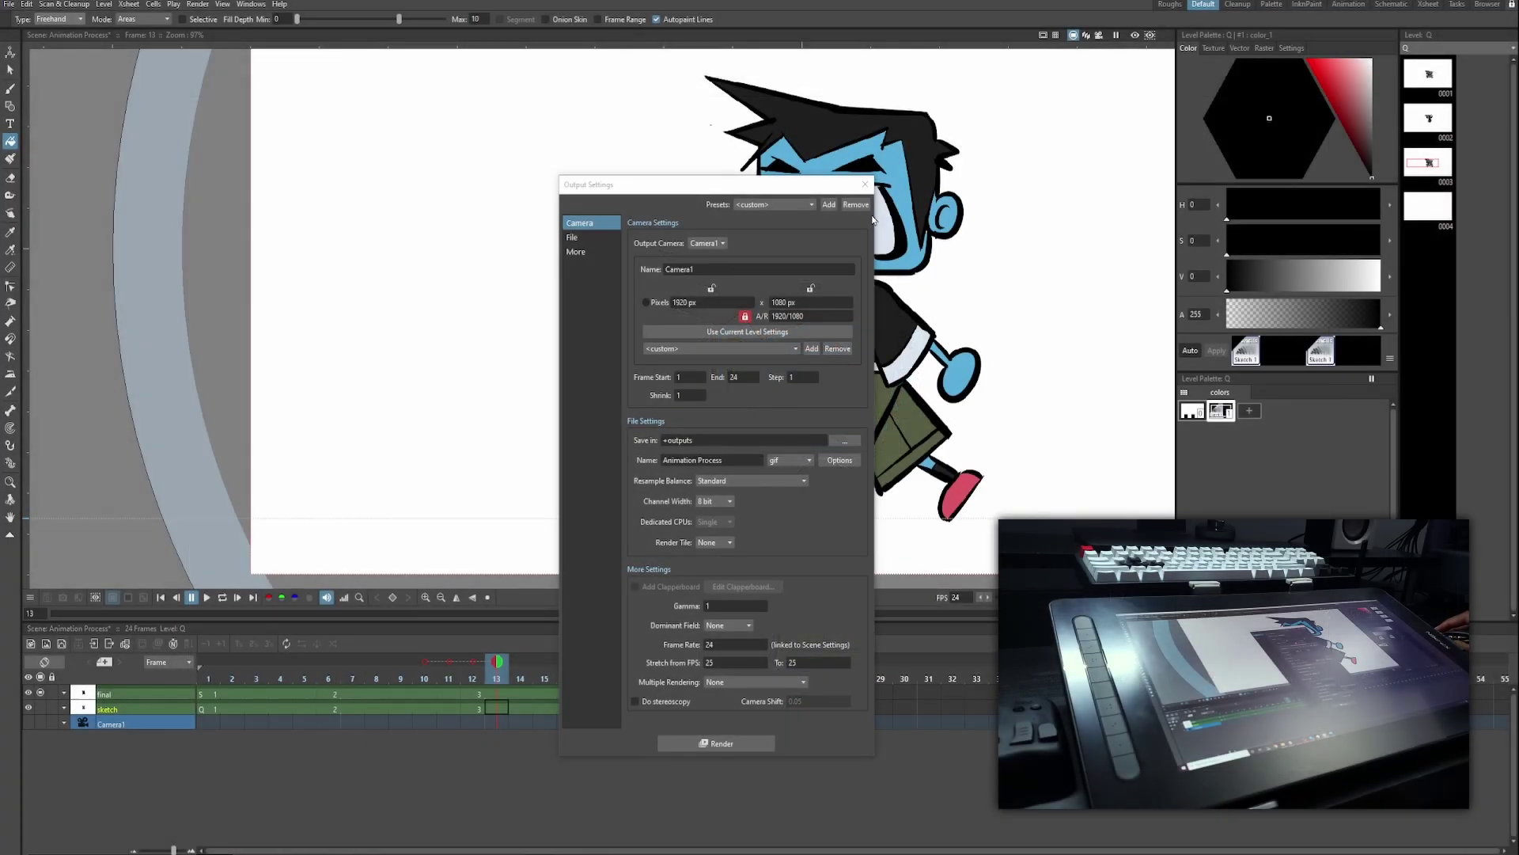
Back in OpenToonz, close the output settings, make the sketch column visible in the viewer and briefly preview frame 13.
left_click(866, 185)
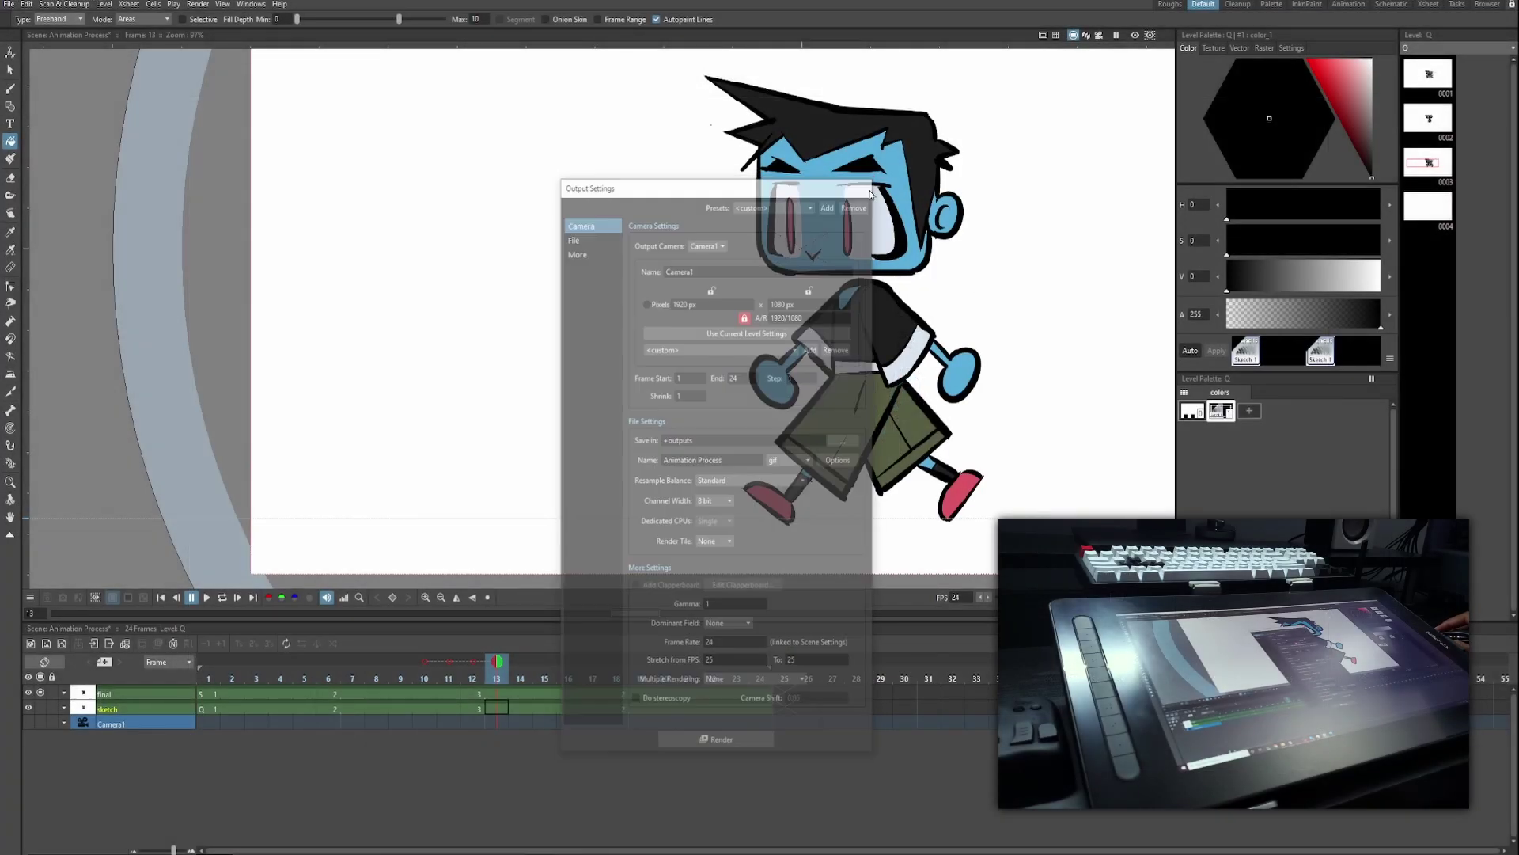
left_click(41, 708)
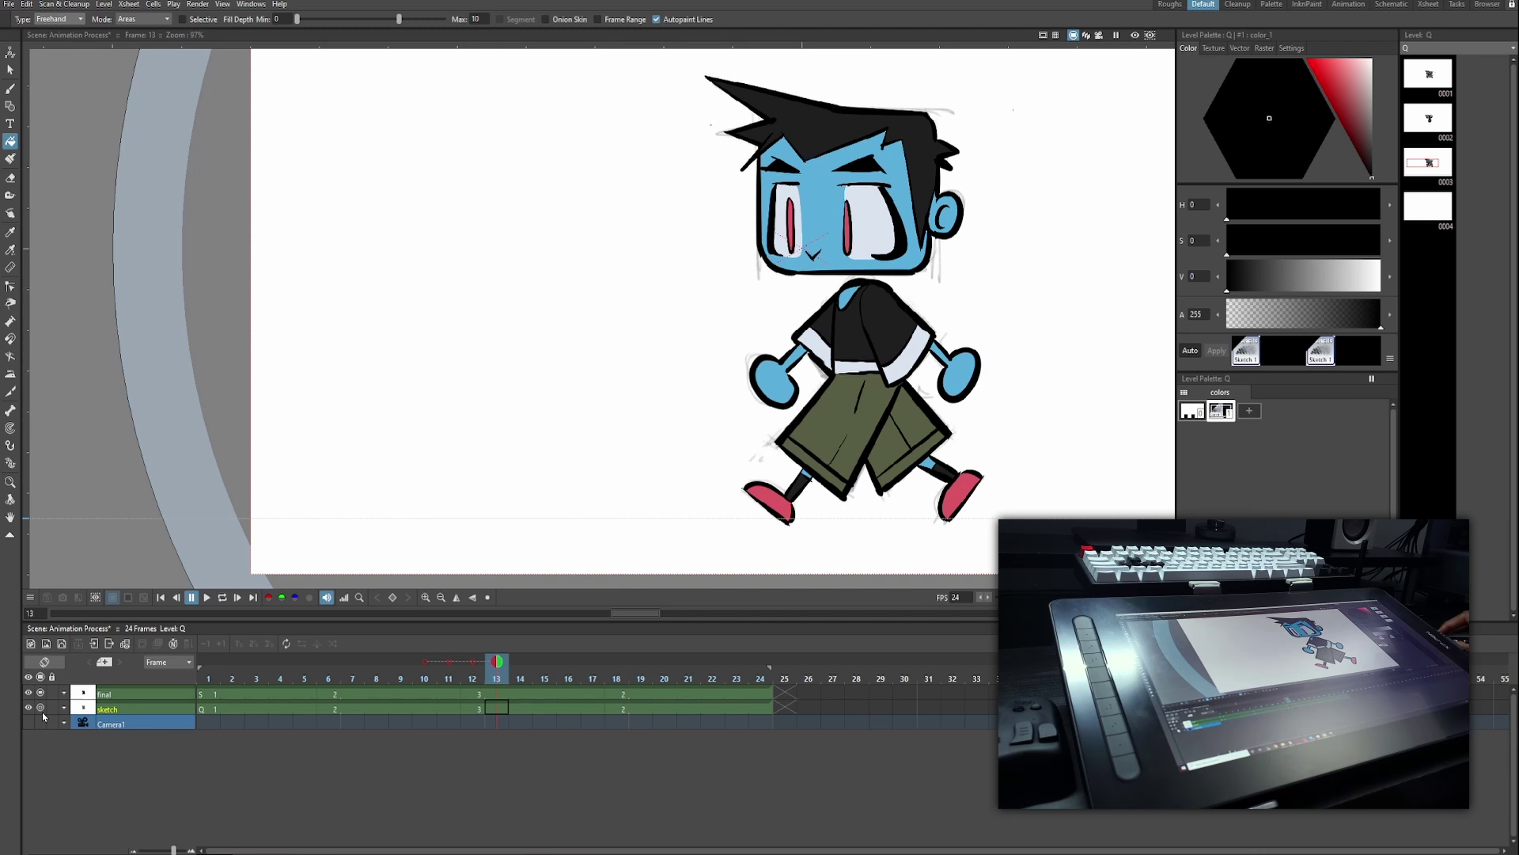
left_click(1135, 36)
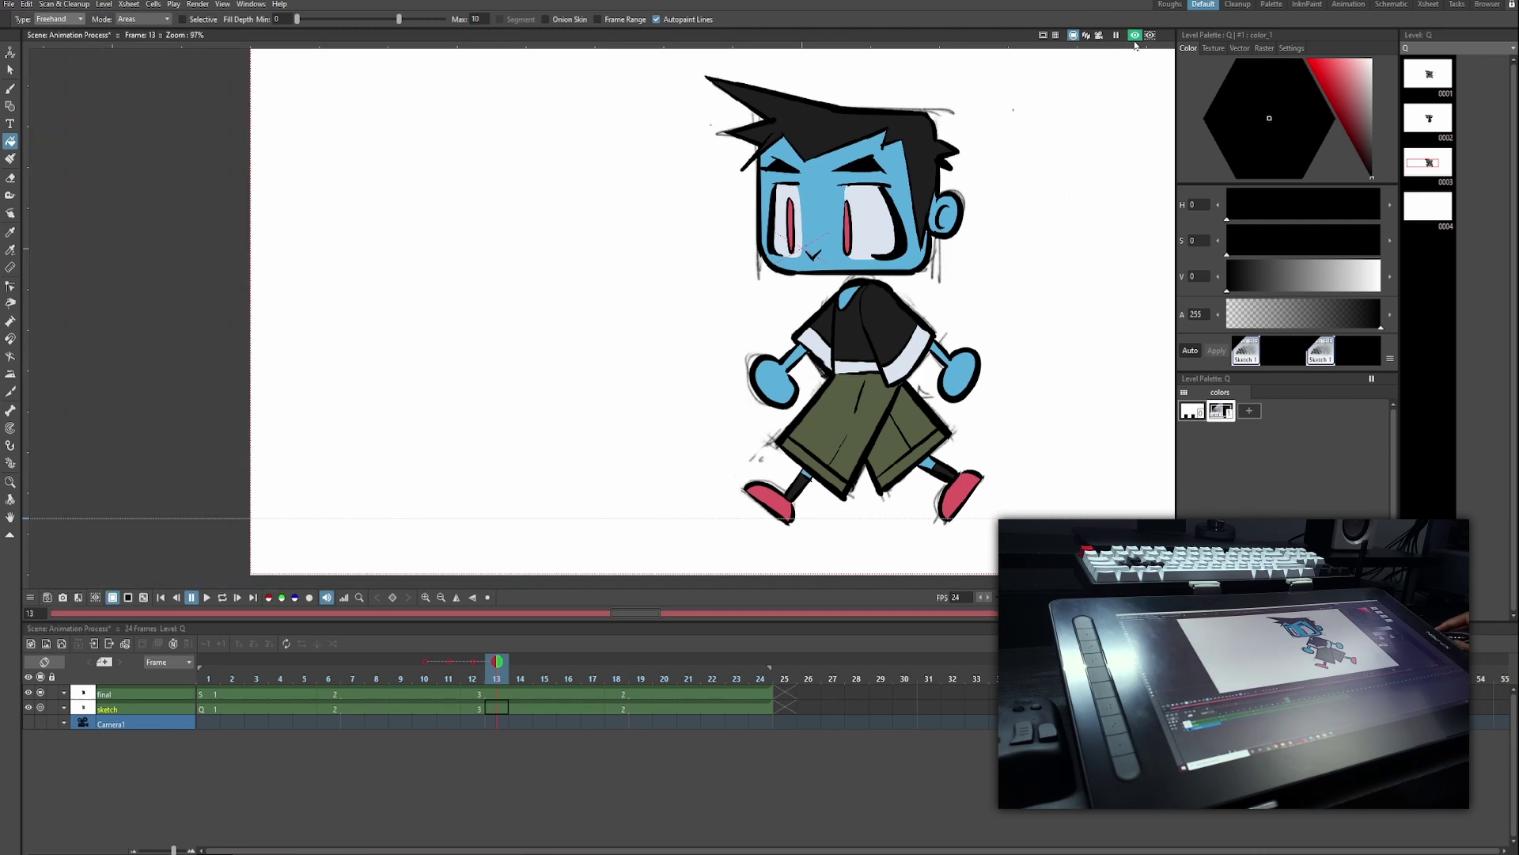
left_click(1134, 40)
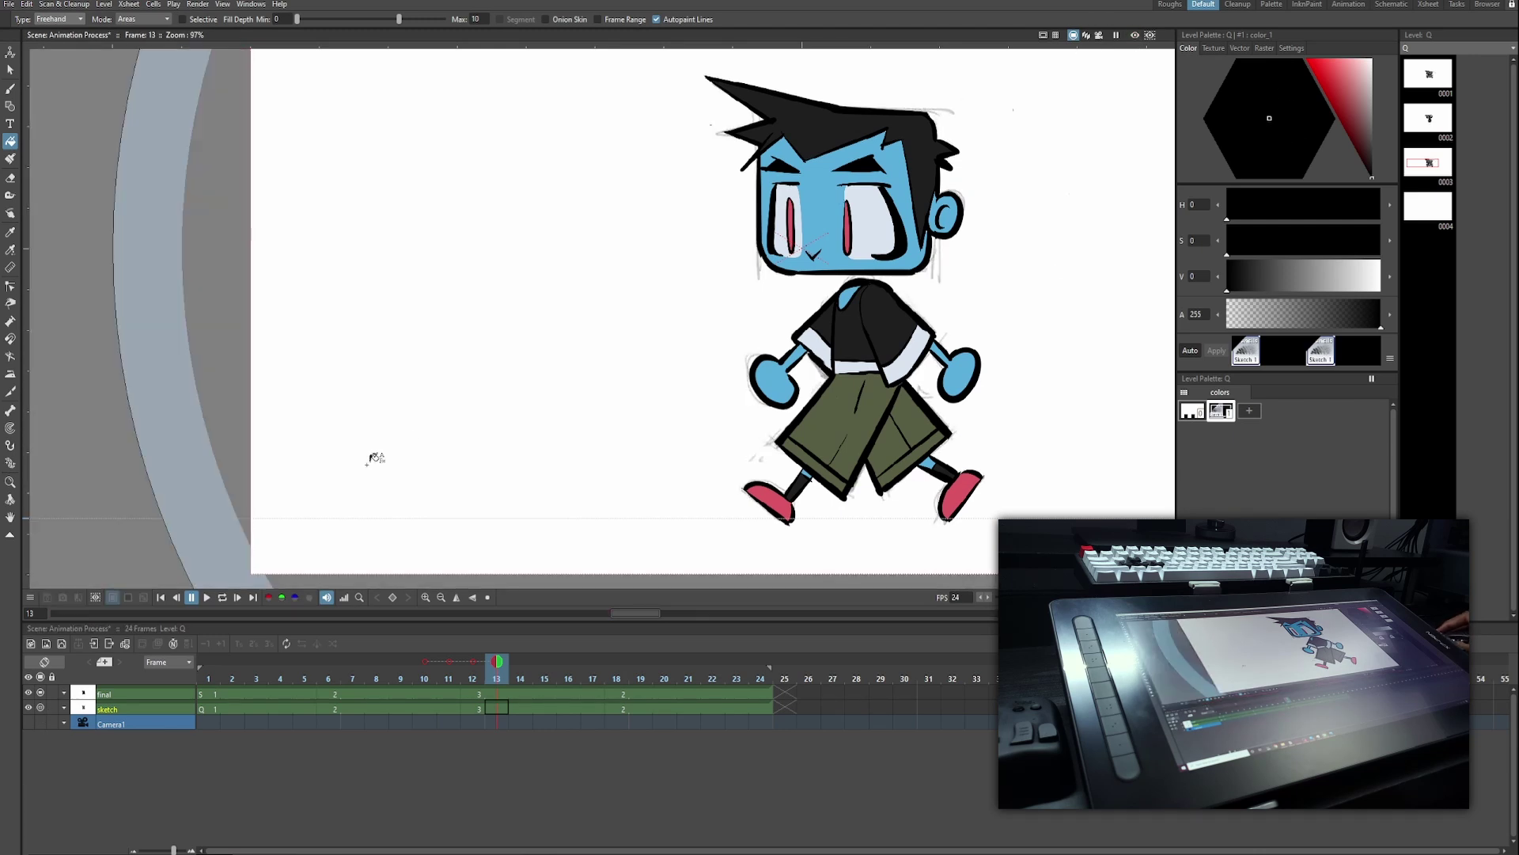
Hide the sketch column in both the viewer and the preview, and render the scene again.
left_click(41, 709)
left_click(1135, 35)
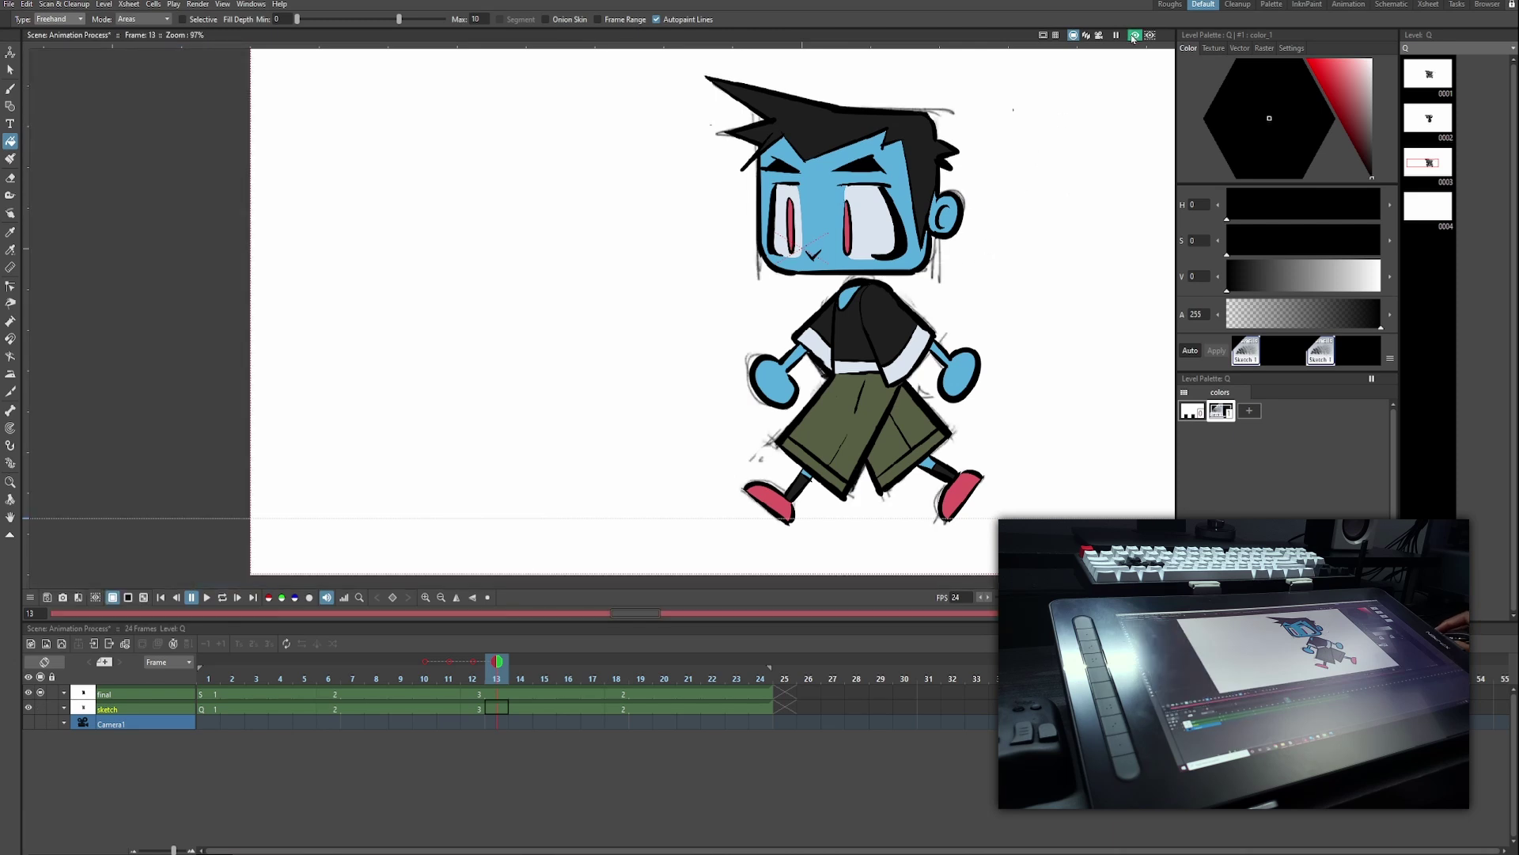
left_click(29, 710)
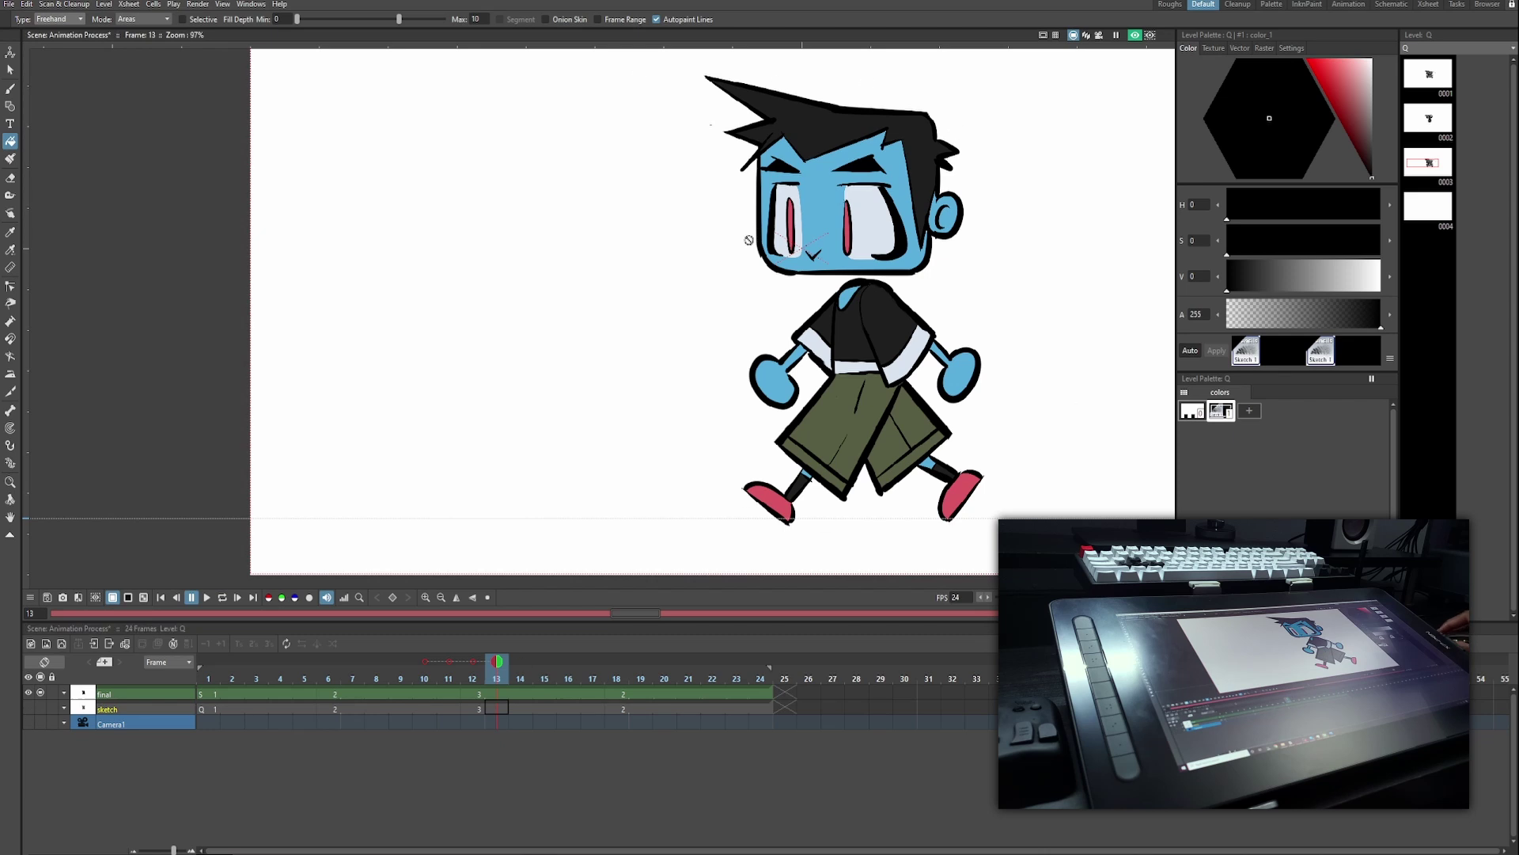
left_click(198, 4)
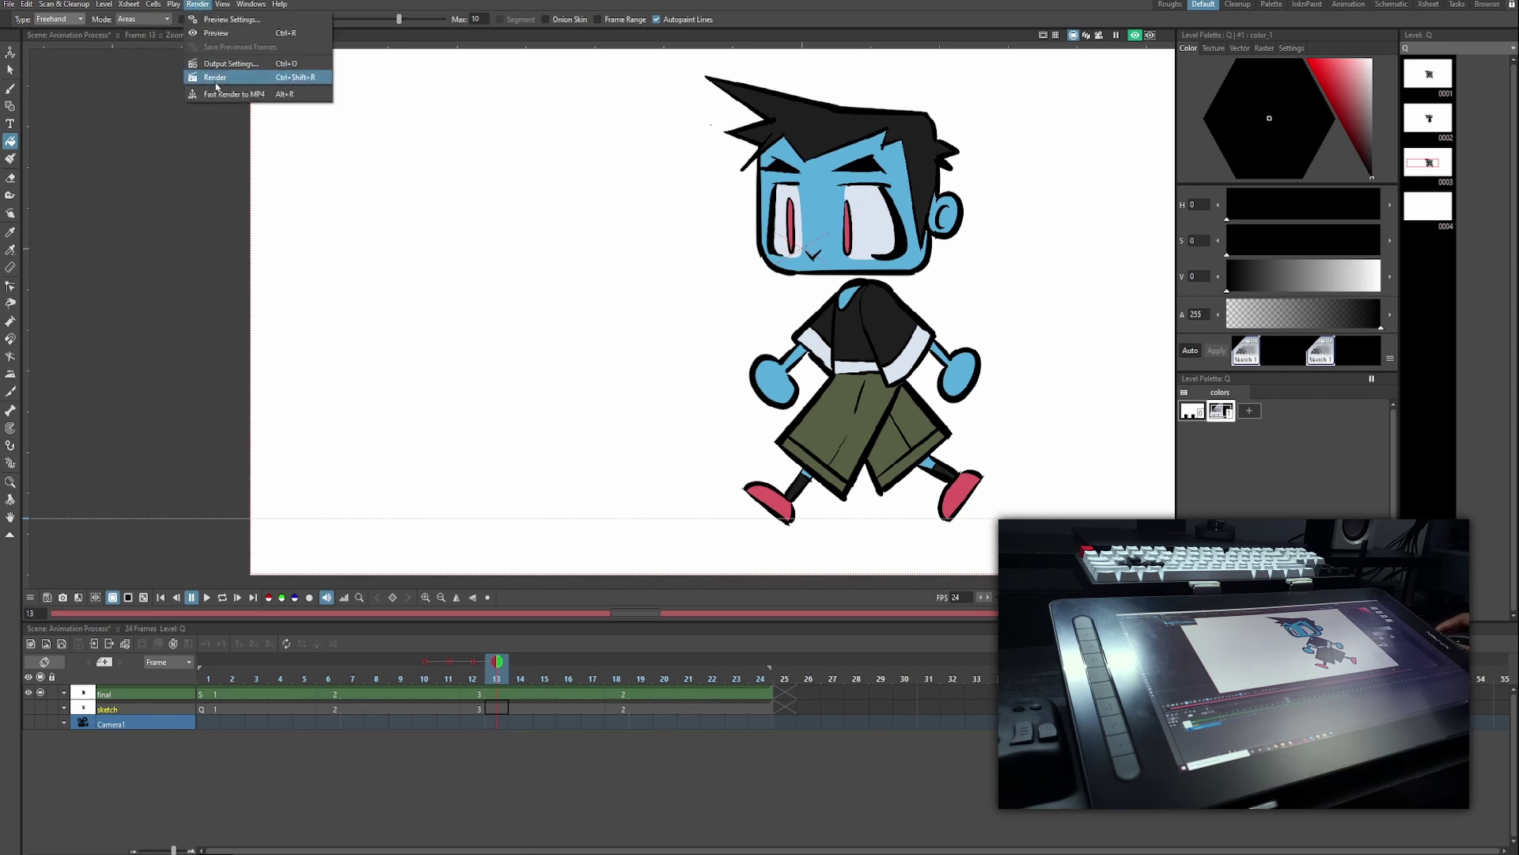
left_click(215, 77)
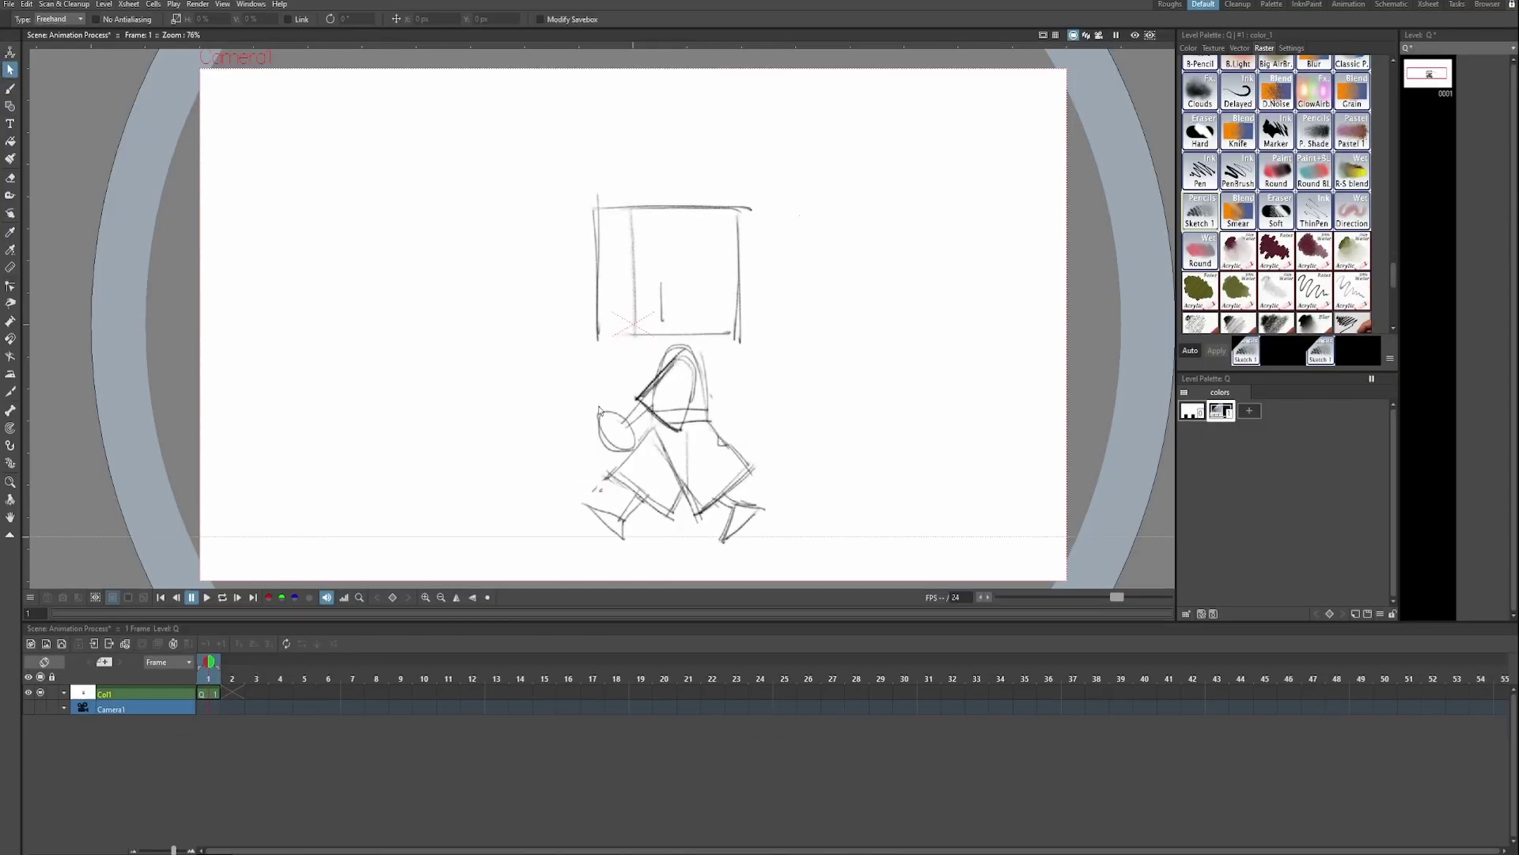
Brush in the pupils, spiky hair and trouser lines of the rough walk poses, comparing neighbouring frames.
key("b")
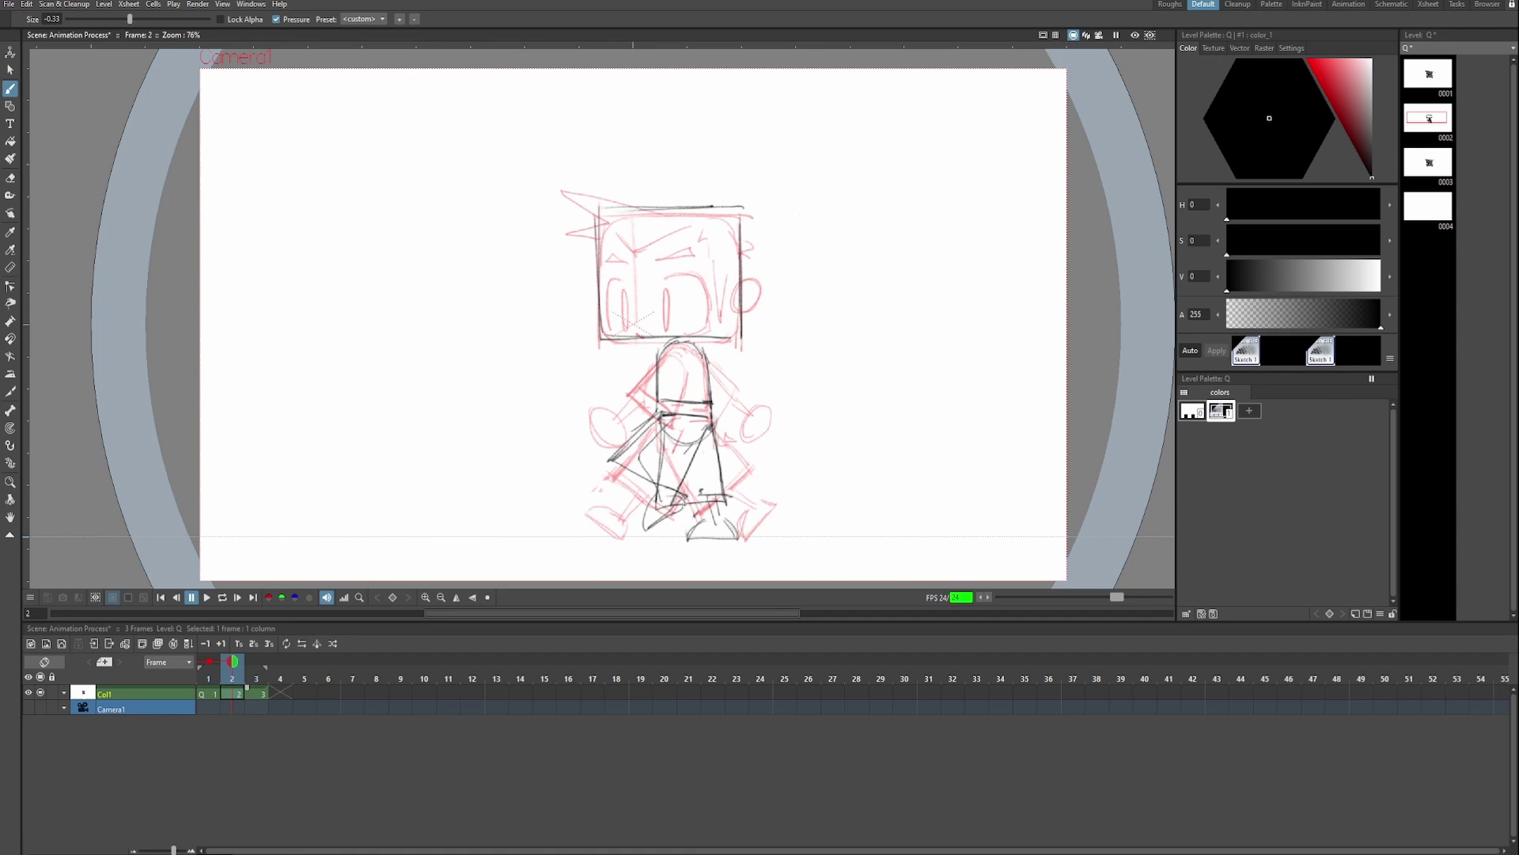
left_click_drag(666, 289, 666, 327)
left_click_drag(624, 289, 625, 324)
scroll(601, 318, "up", 1)
left_click_drag(666, 122, 758, 144)
key("slash")
key("comma")
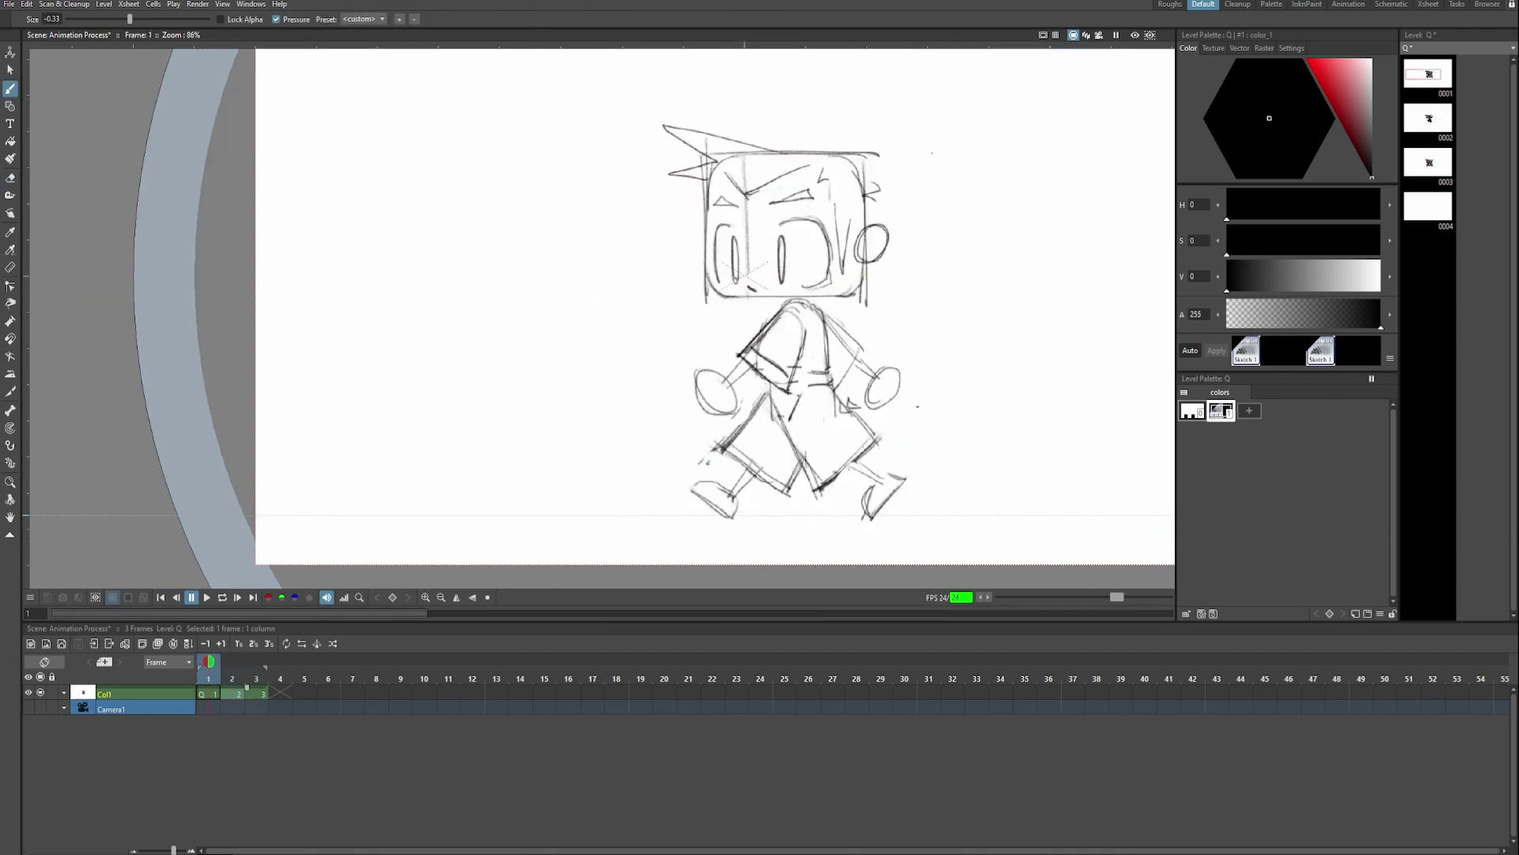
key("period")
left_click_drag(741, 423, 756, 475)
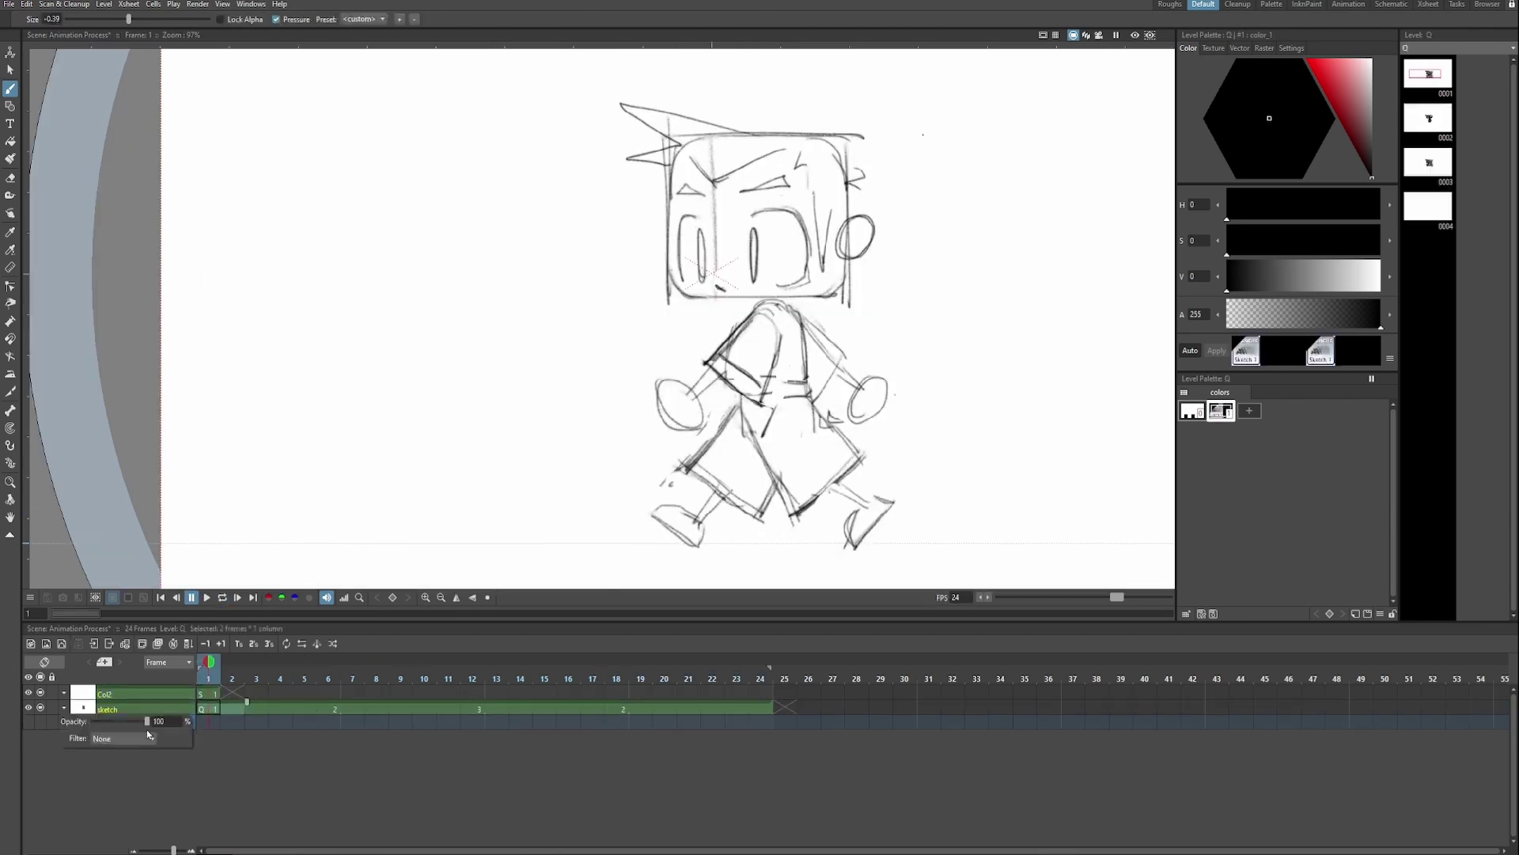
Ink the two sides of the head on frame 1 in the column above the sketch.
left_click_drag(668, 169, 669, 282)
left_click_drag(848, 186, 848, 222)
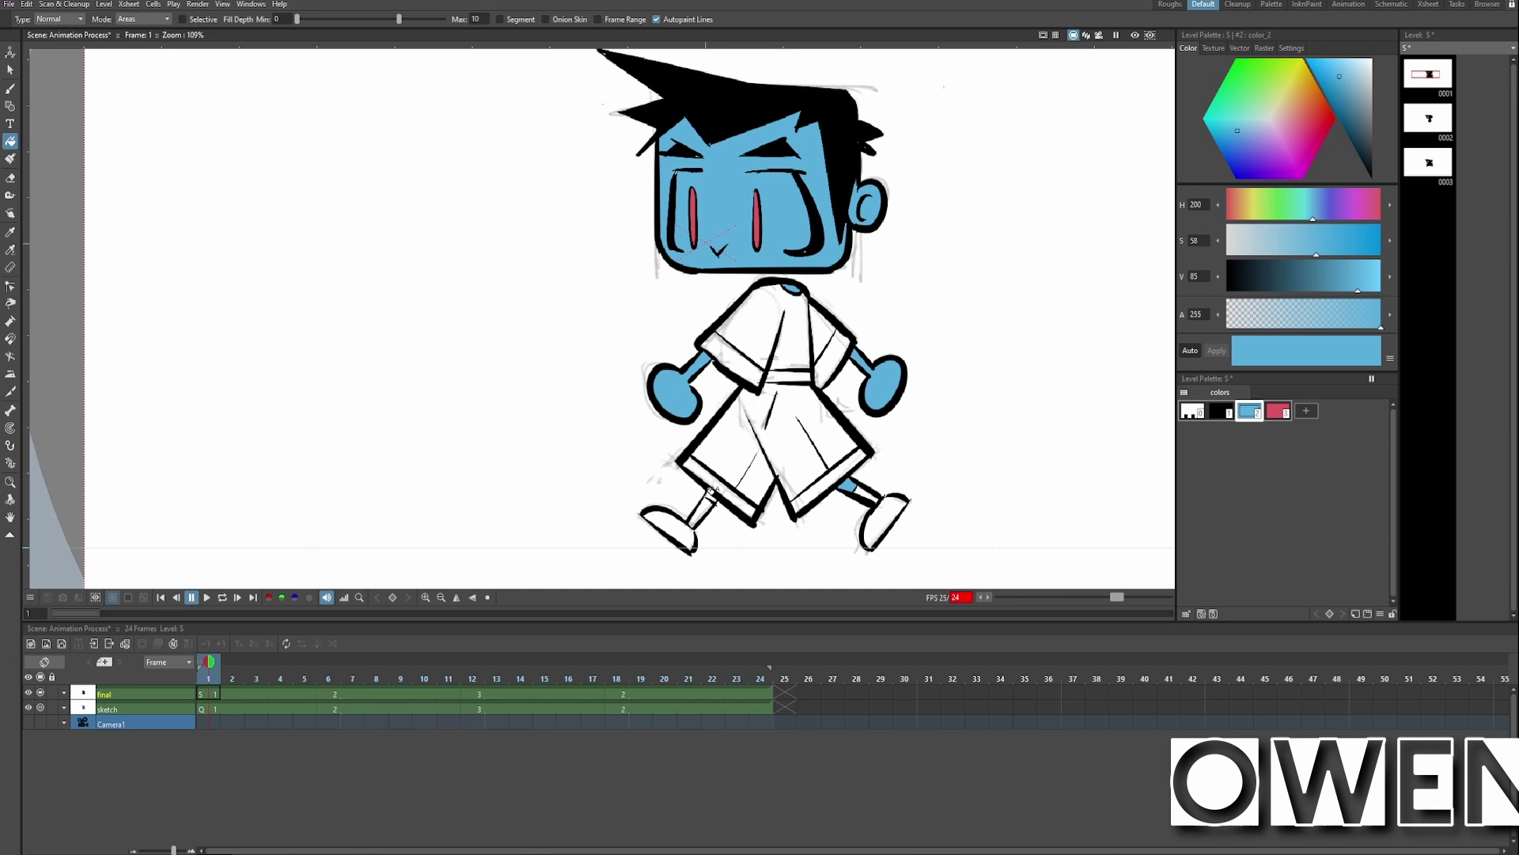
Turn on Autopaint for Lines for the magenta style in the level palette.
left_click(1334, 410)
left_click(1363, 410)
left_click(1291, 48)
left_click(1189, 71)
Add a dark style to the palette and fill the first pose's eye whites and shoes with the pale grey style.
scroll(736, 190, "up", 4)
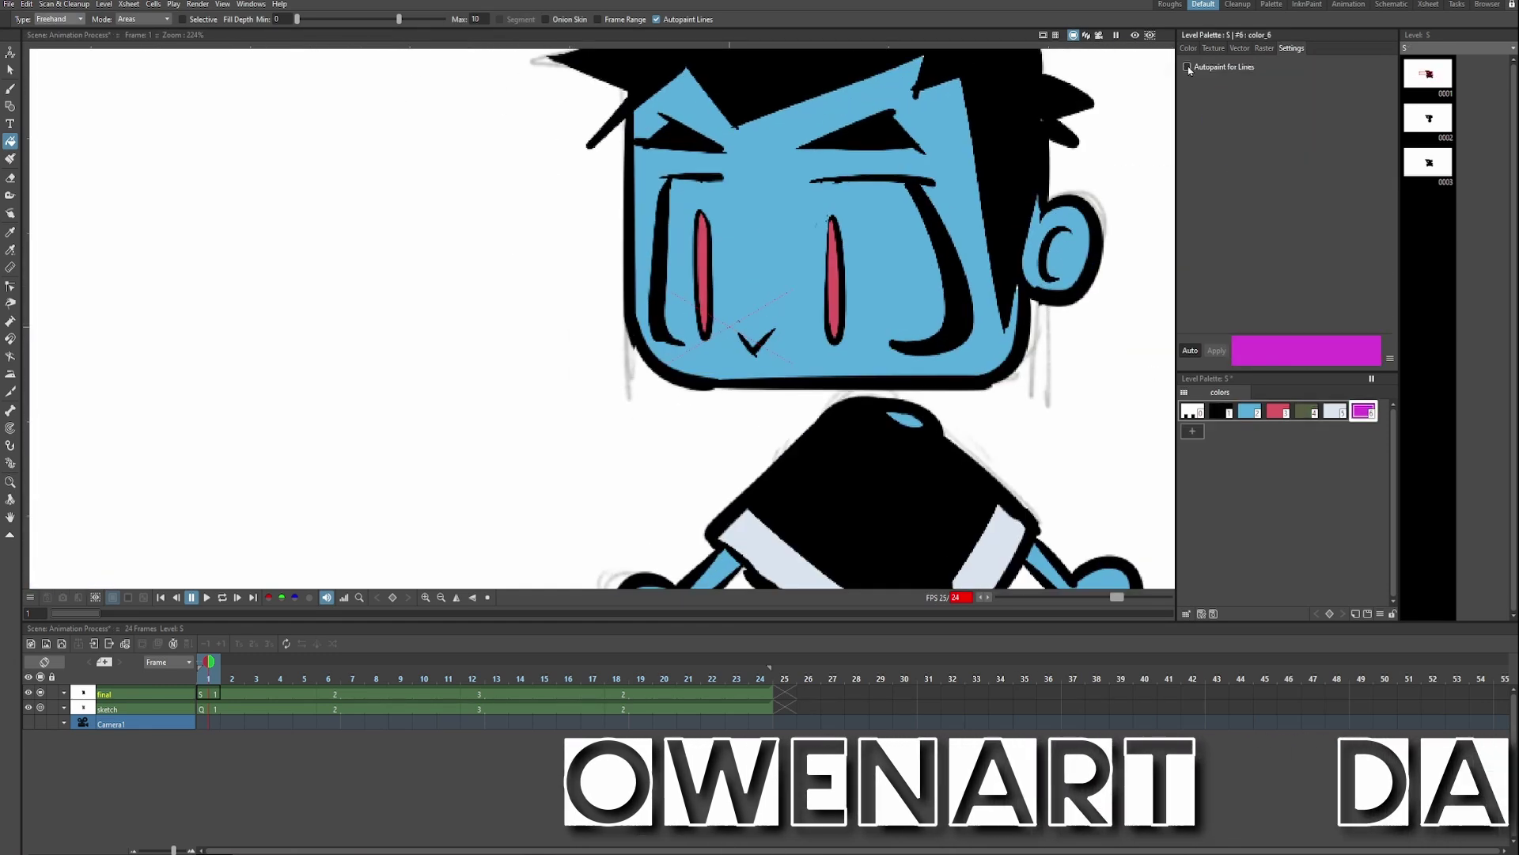
left_click(916, 289)
scroll(723, 272, "down", 5)
left_click(1192, 431)
left_click(1249, 410)
left_click(1334, 410)
left_click(984, 502)
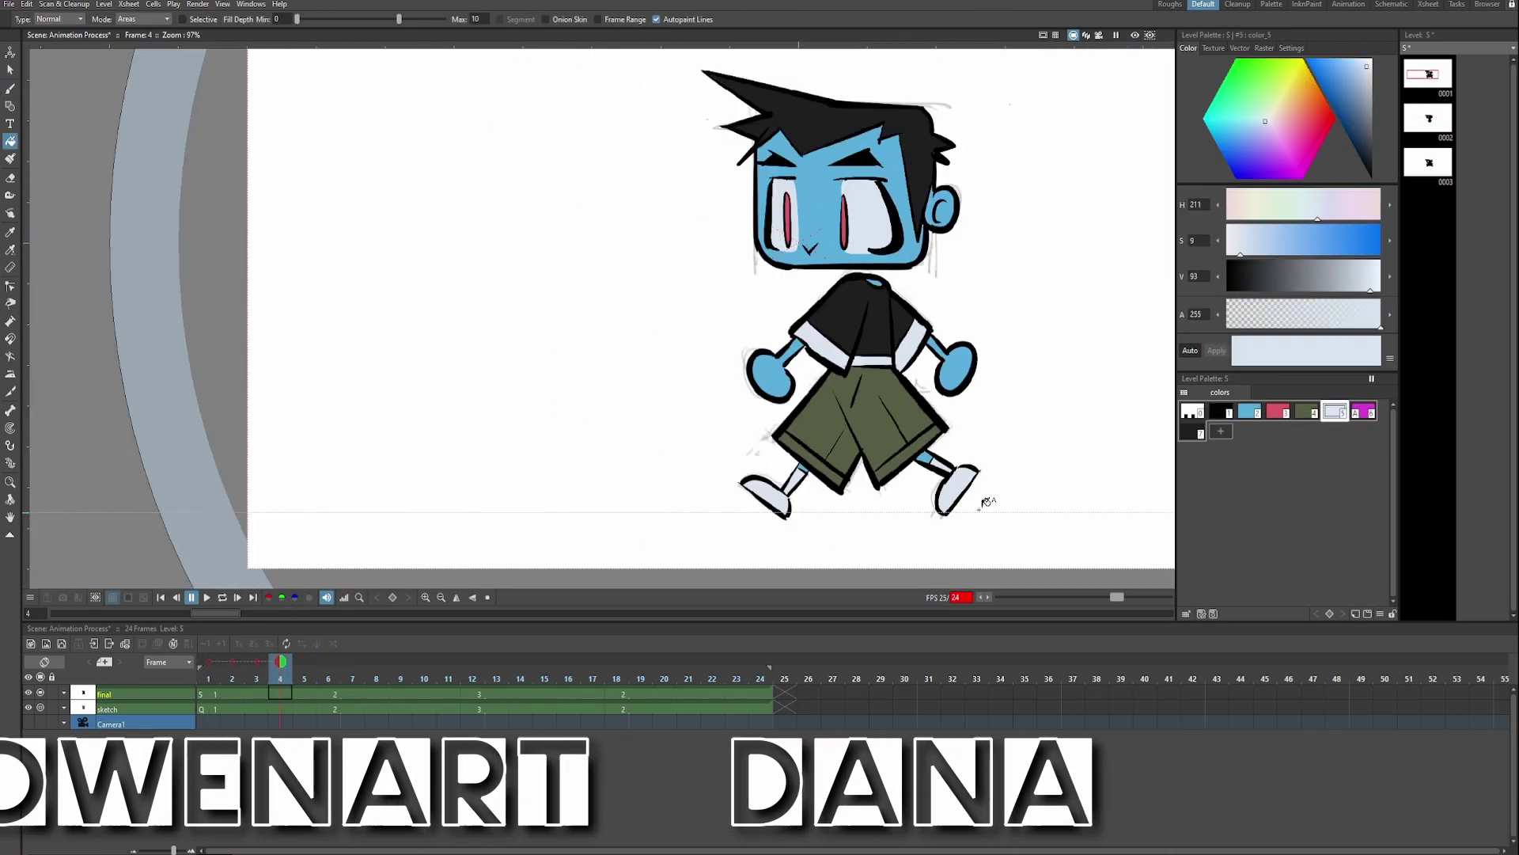
Select the magenta autopaint style with the brush for the third key pose's body at frame 12.
left_click(1193, 431)
scroll(1055, 332, "up", 3)
left_click(1363, 410)
key("b")
scroll(812, 160, "up", 3)
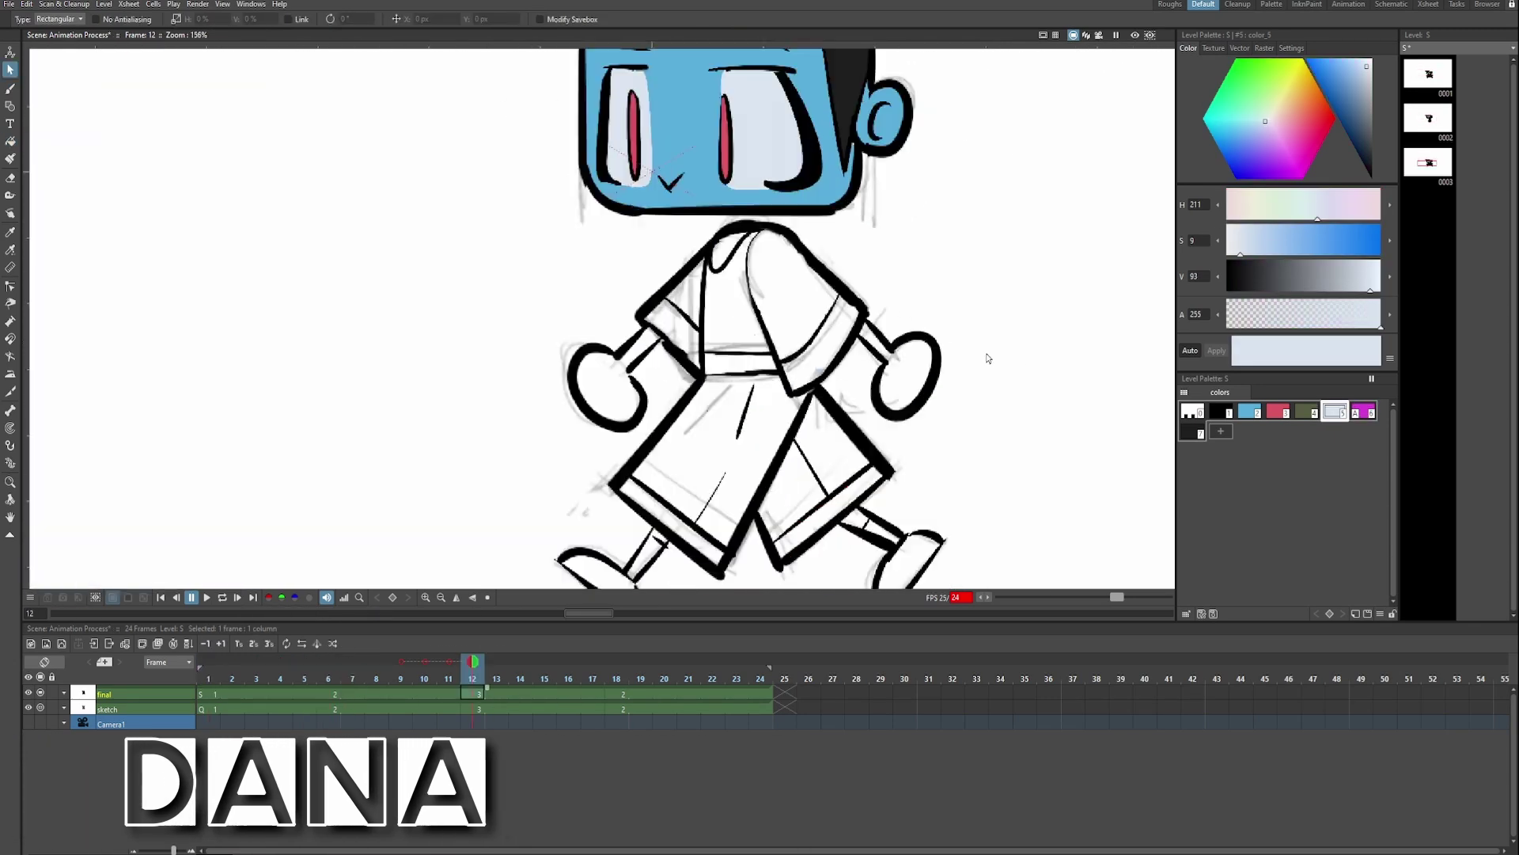